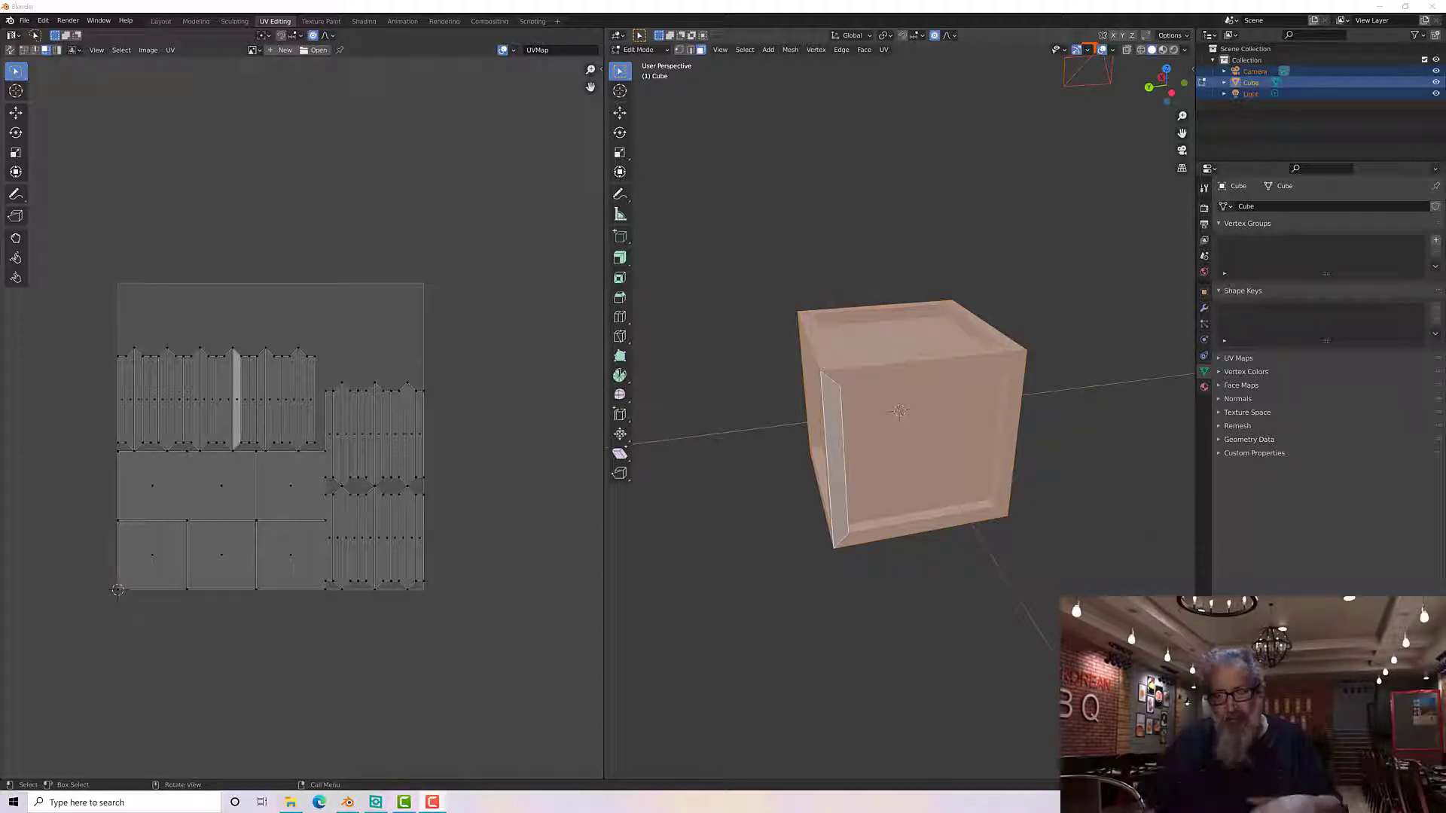
# Step: Clear the crate's face selection and reselect all its faces to show the full UV layout
pyautogui.click(961, 595)
pyautogui.moveTo(962, 600); pyautogui.dragTo(995, 587, button='middle')
pyautogui.scroll(3, 994, 587)
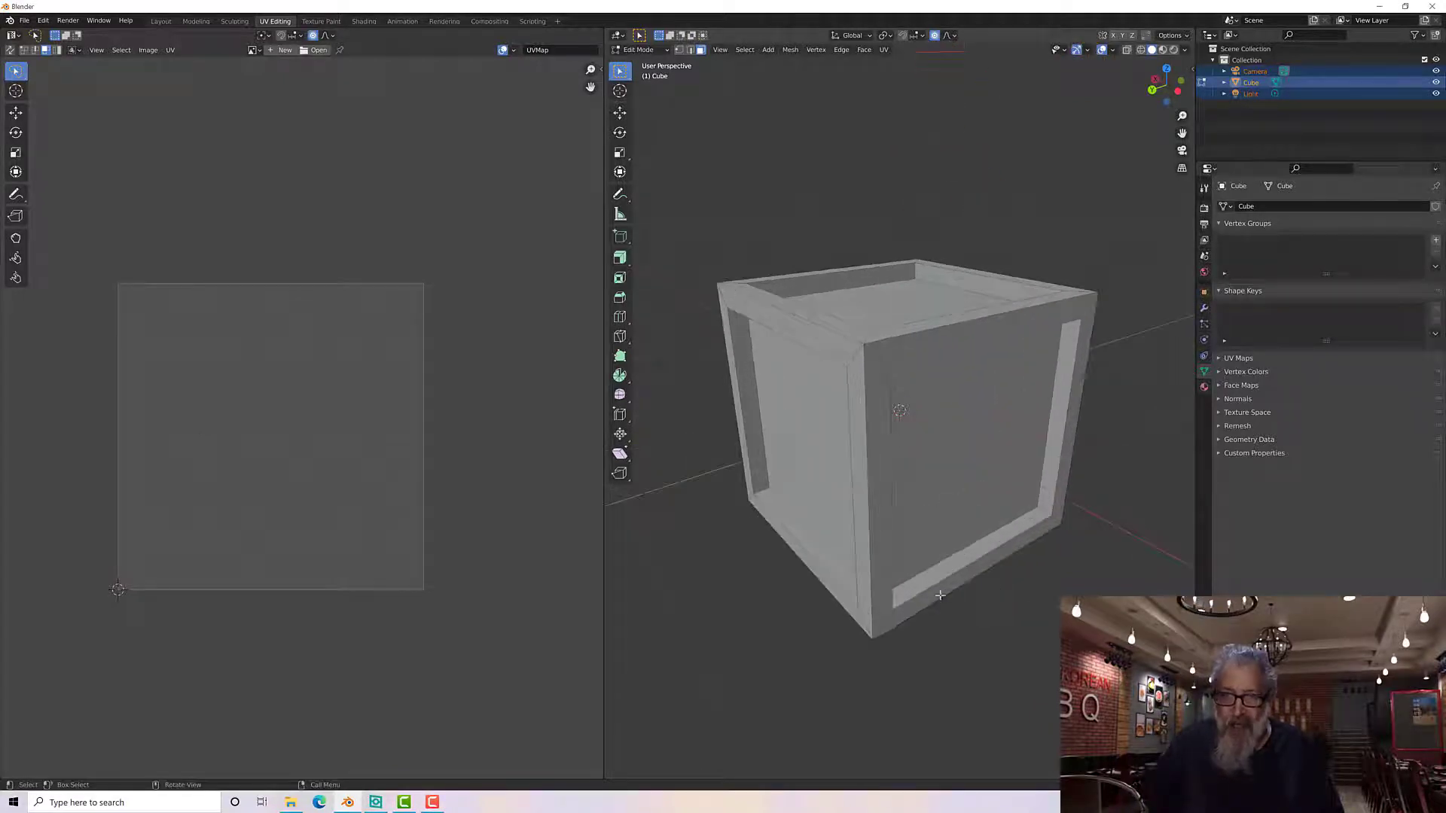
pyautogui.press('a')
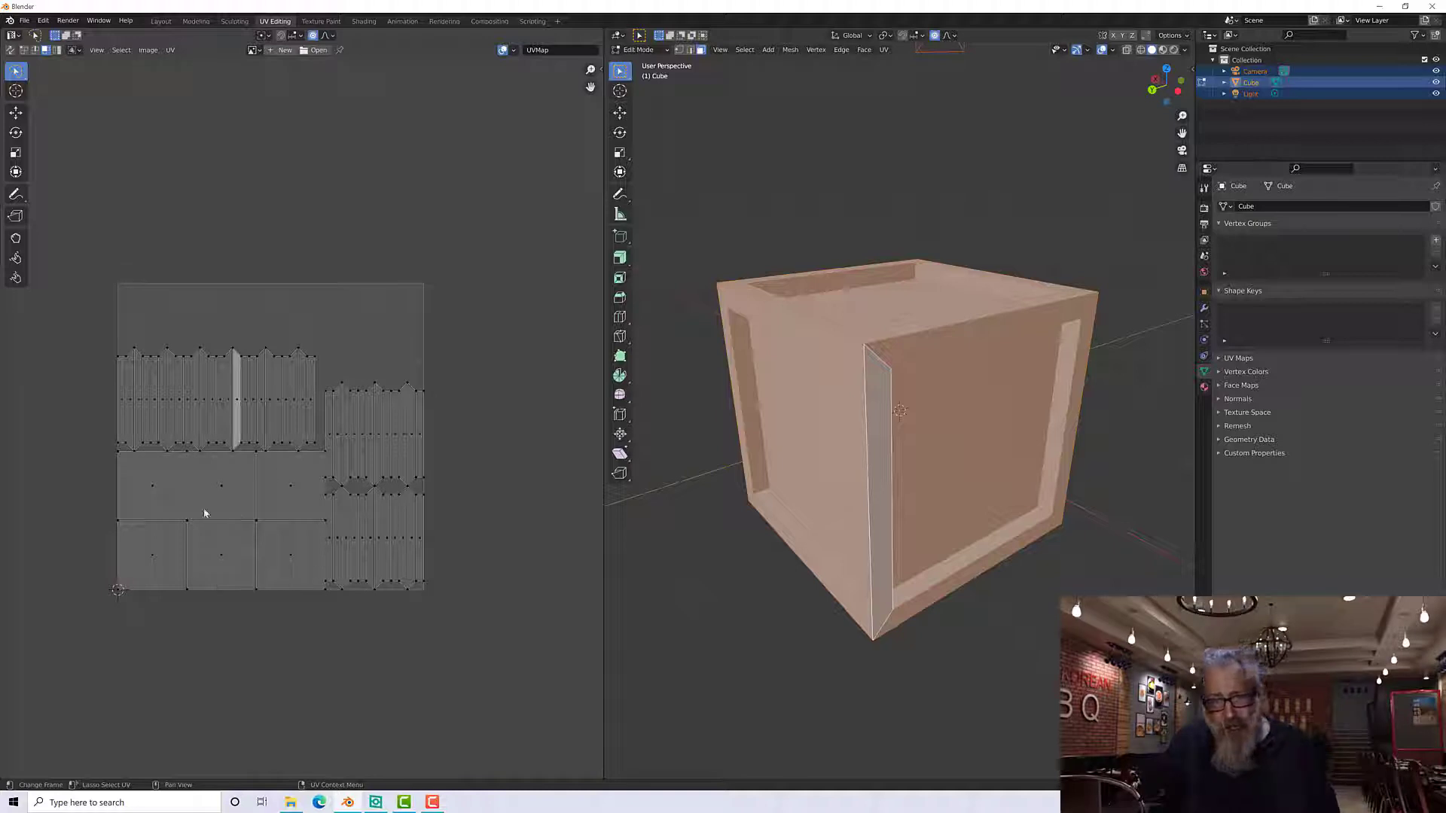
# Step: Select the six large square panel islands in the UV layout and enlarge them with Pack Islands
pyautogui.click(163, 505)
pyautogui.keyDown('shift'); pyautogui.click(165, 534); pyautogui.keyUp('shift')
pyautogui.keyDown('shift'); pyautogui.click(210, 555); pyautogui.keyUp('shift')
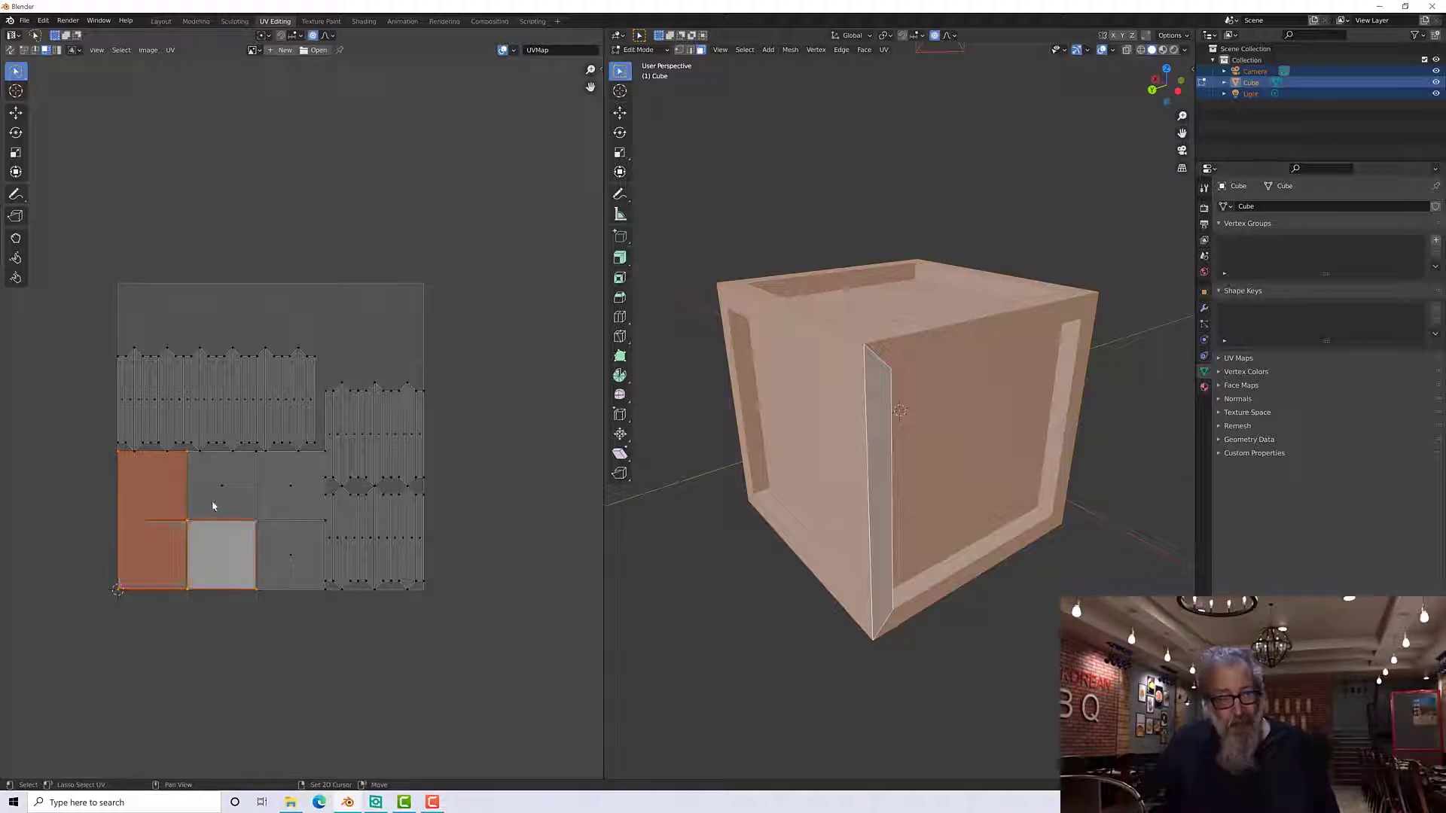
pyautogui.keyDown('shift'); pyautogui.click(226, 501); pyautogui.keyUp('shift')
pyautogui.keyDown('shift'); pyautogui.click(278, 503); pyautogui.keyUp('shift')
pyautogui.keyDown('shift'); pyautogui.click(283, 559); pyautogui.keyUp('shift')
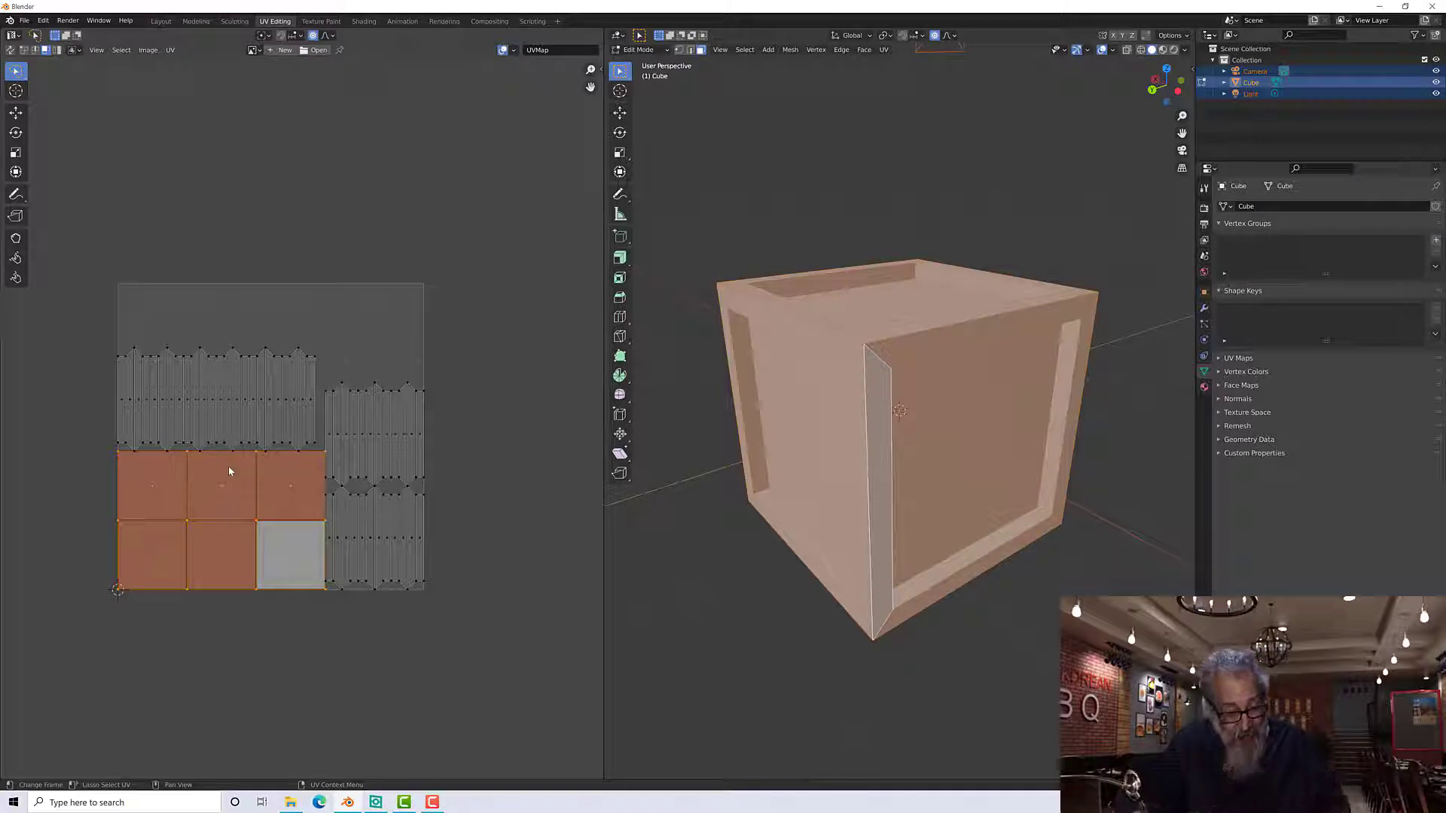
pyautogui.click(170, 49)
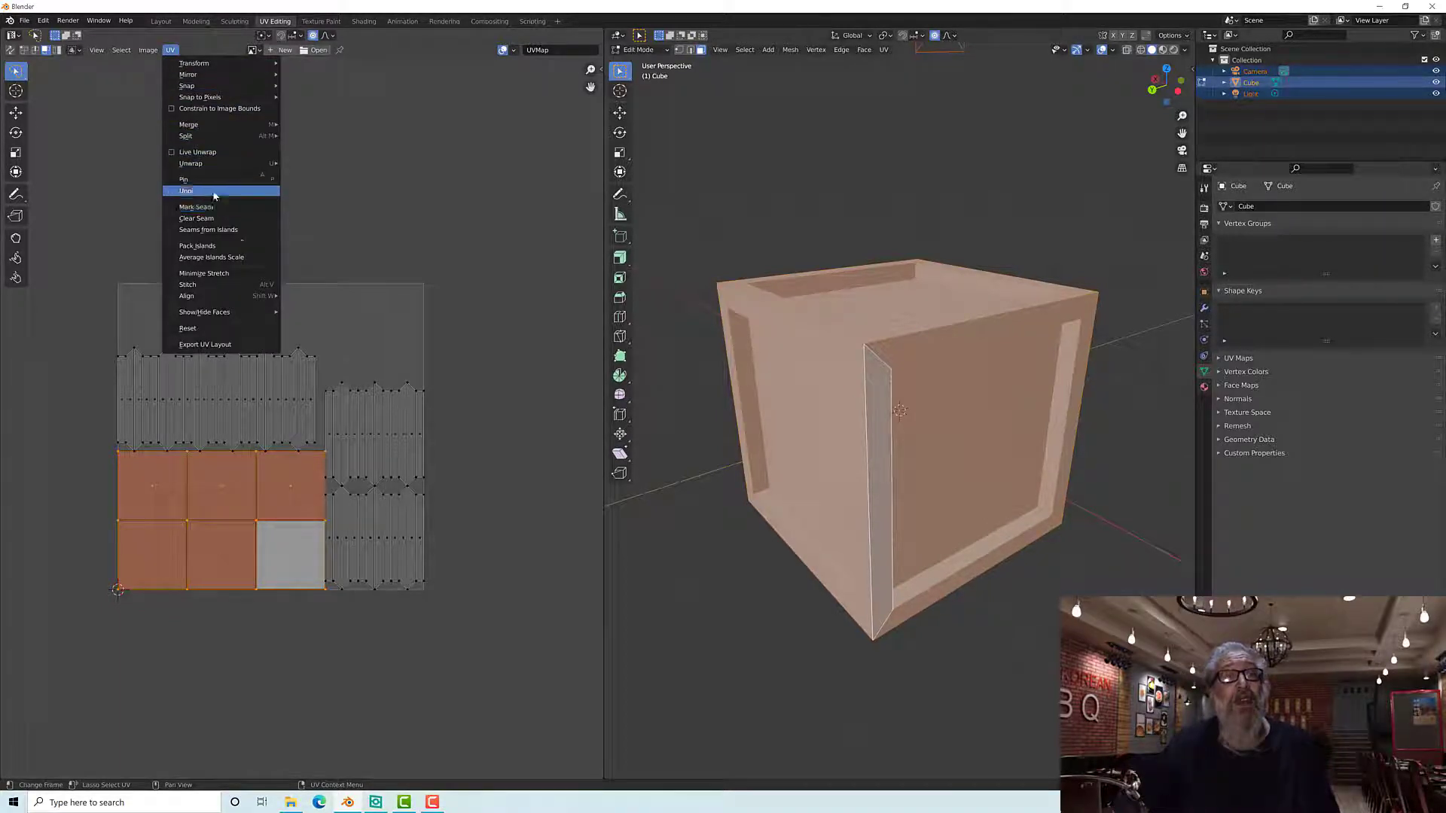
pyautogui.click(218, 246)
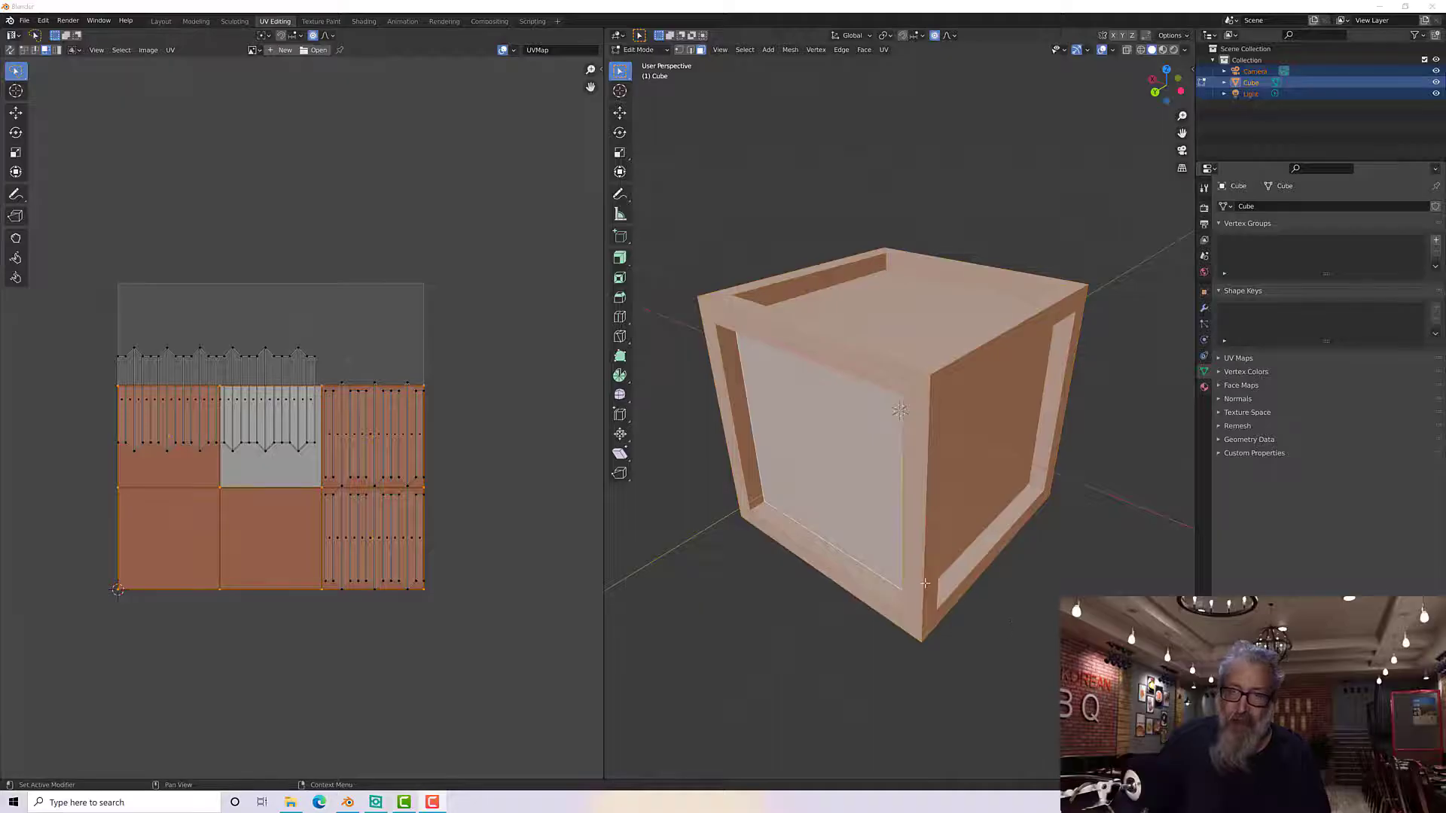
# Step: Deselect the crate's faces and switch the 3D viewport area to the Image Editor
pyautogui.moveTo(994, 614); pyautogui.dragTo(925, 572, button='middle')
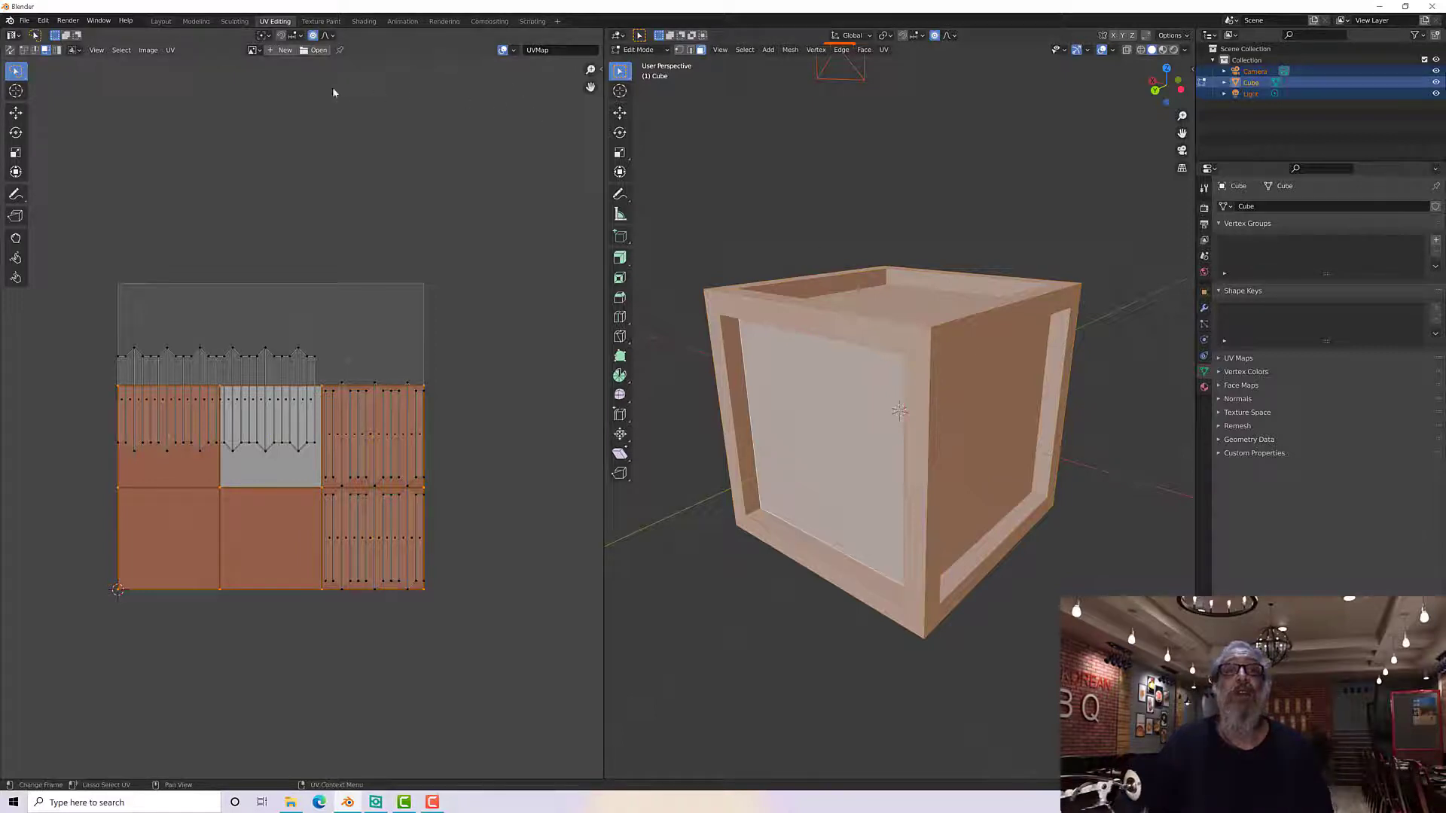
pyautogui.click(666, 50)
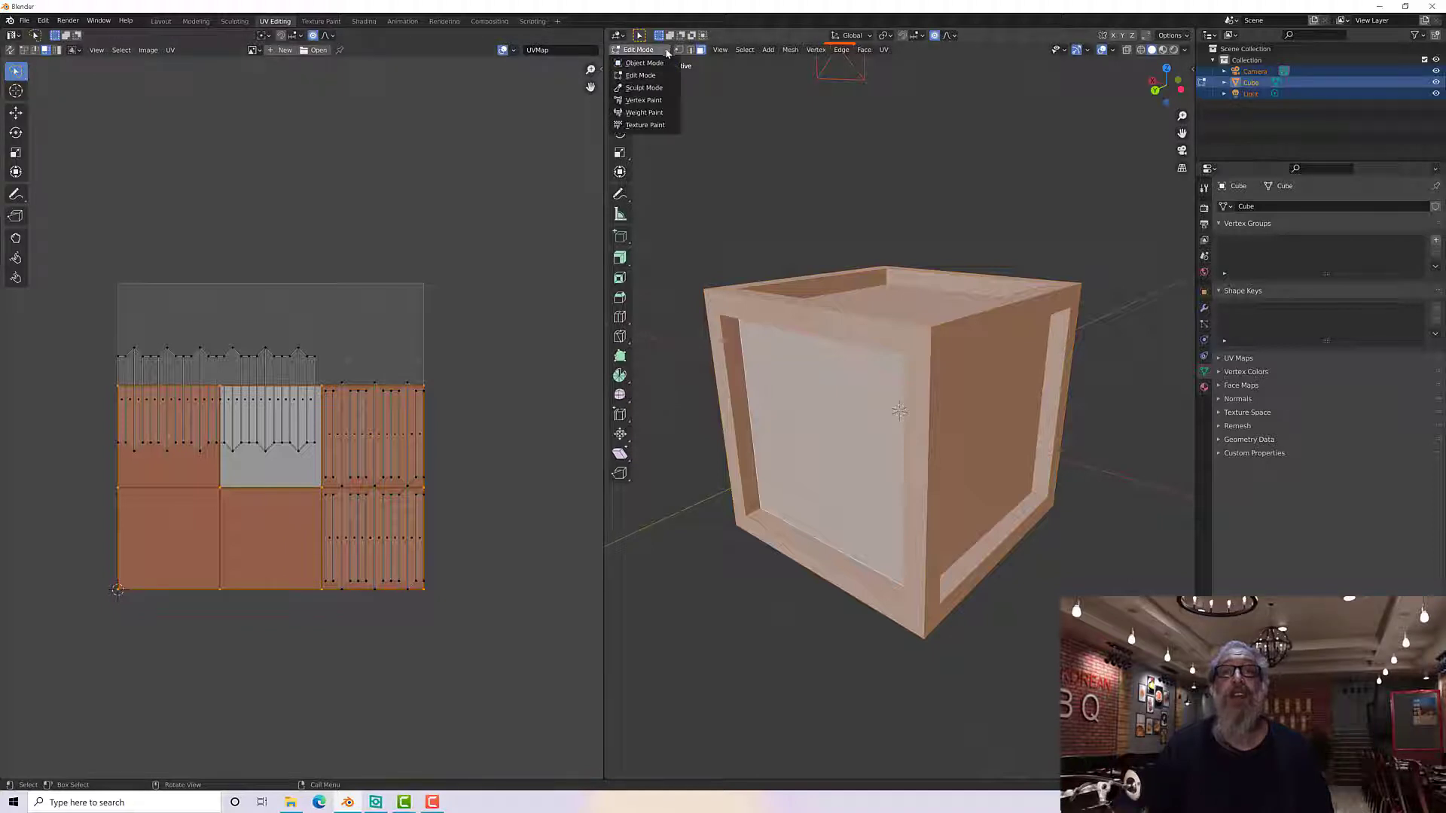
pyautogui.click(645, 76)
pyautogui.click(644, 76)
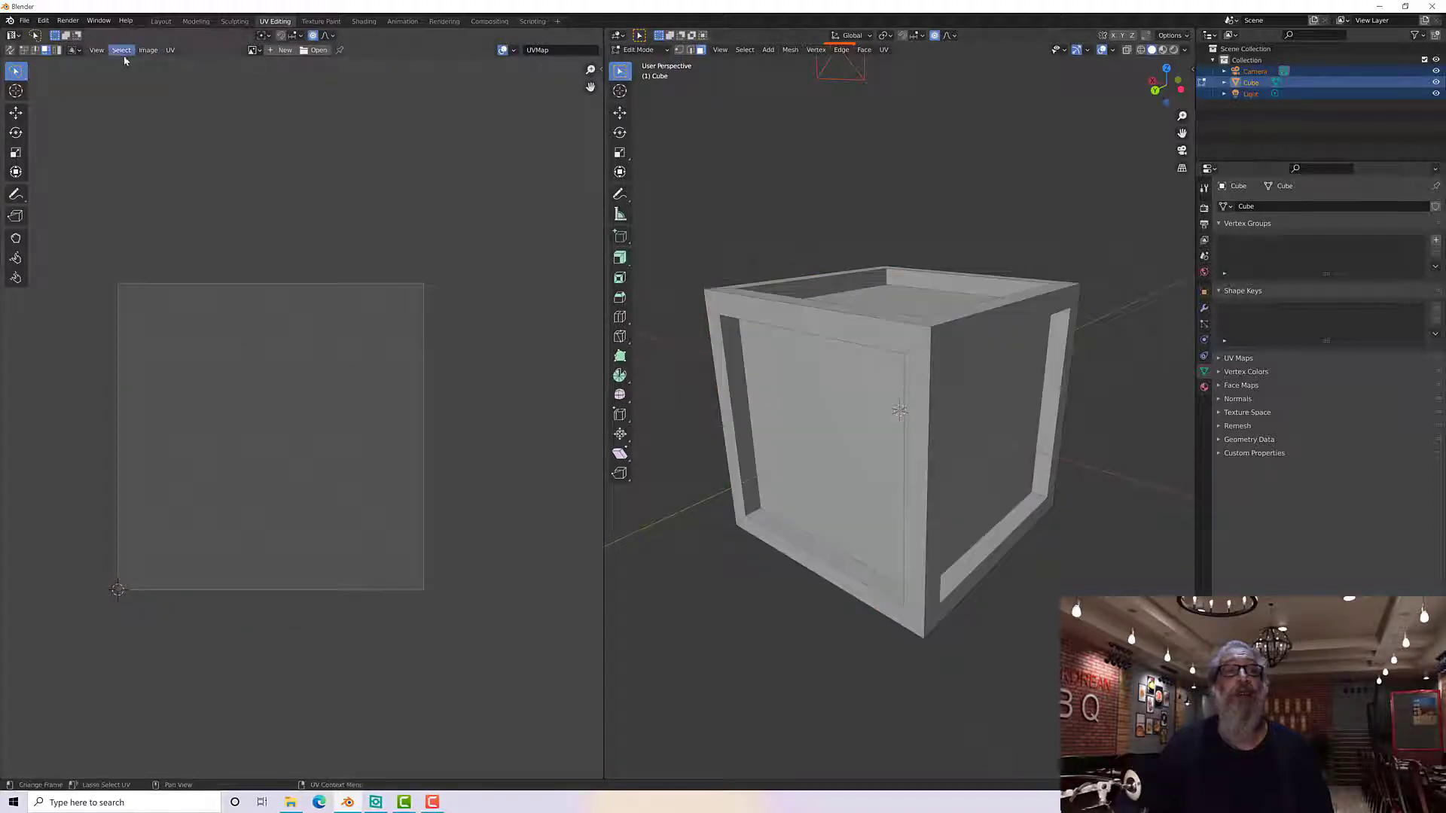
pyautogui.click(621, 36)
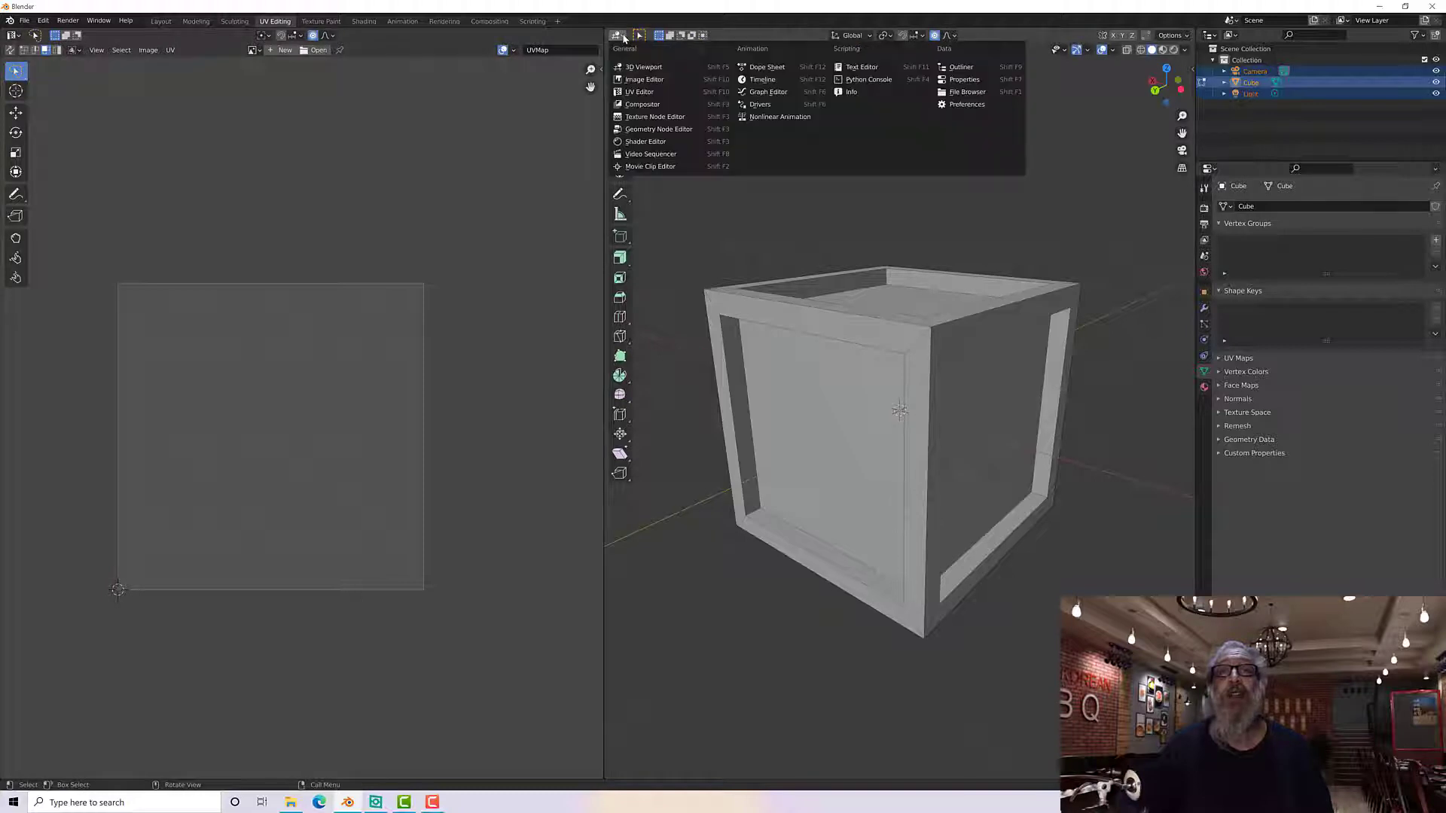
pyautogui.click(643, 80)
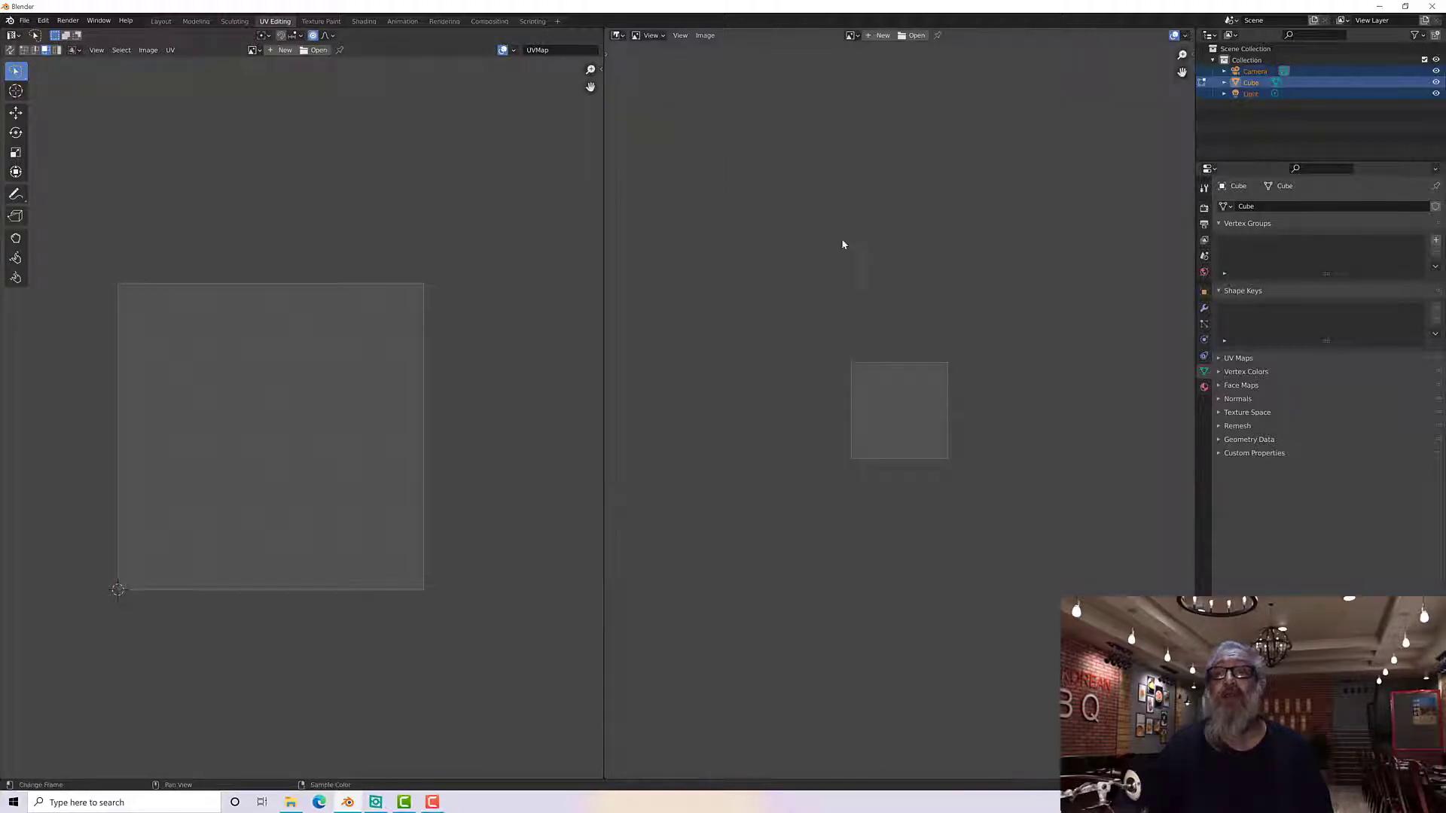
pyautogui.scroll(6, 859, 114)
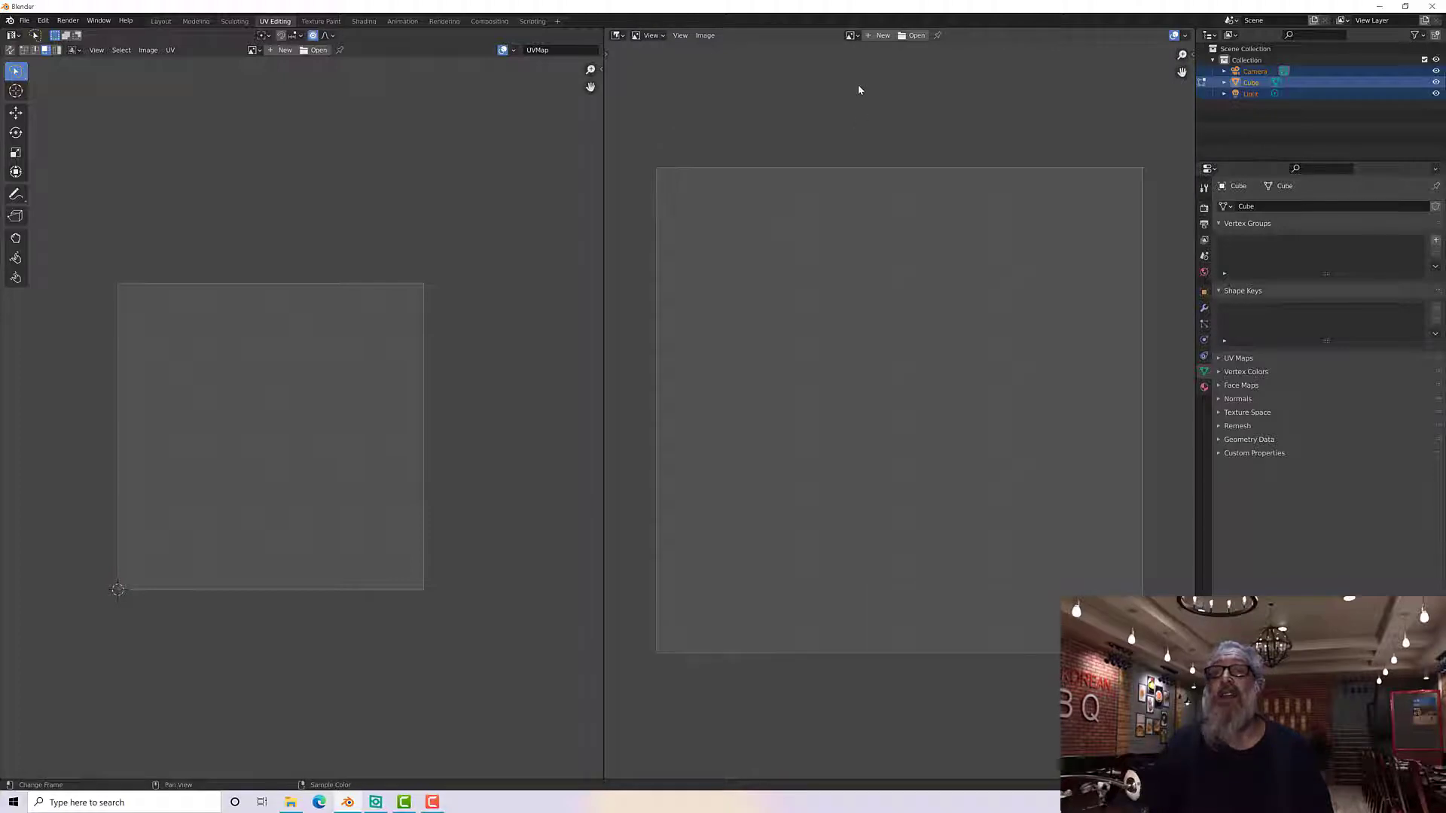
# Step: Start a new image with a width and height of 2048 px
pyautogui.click(879, 36)
pyautogui.click(908, 81)
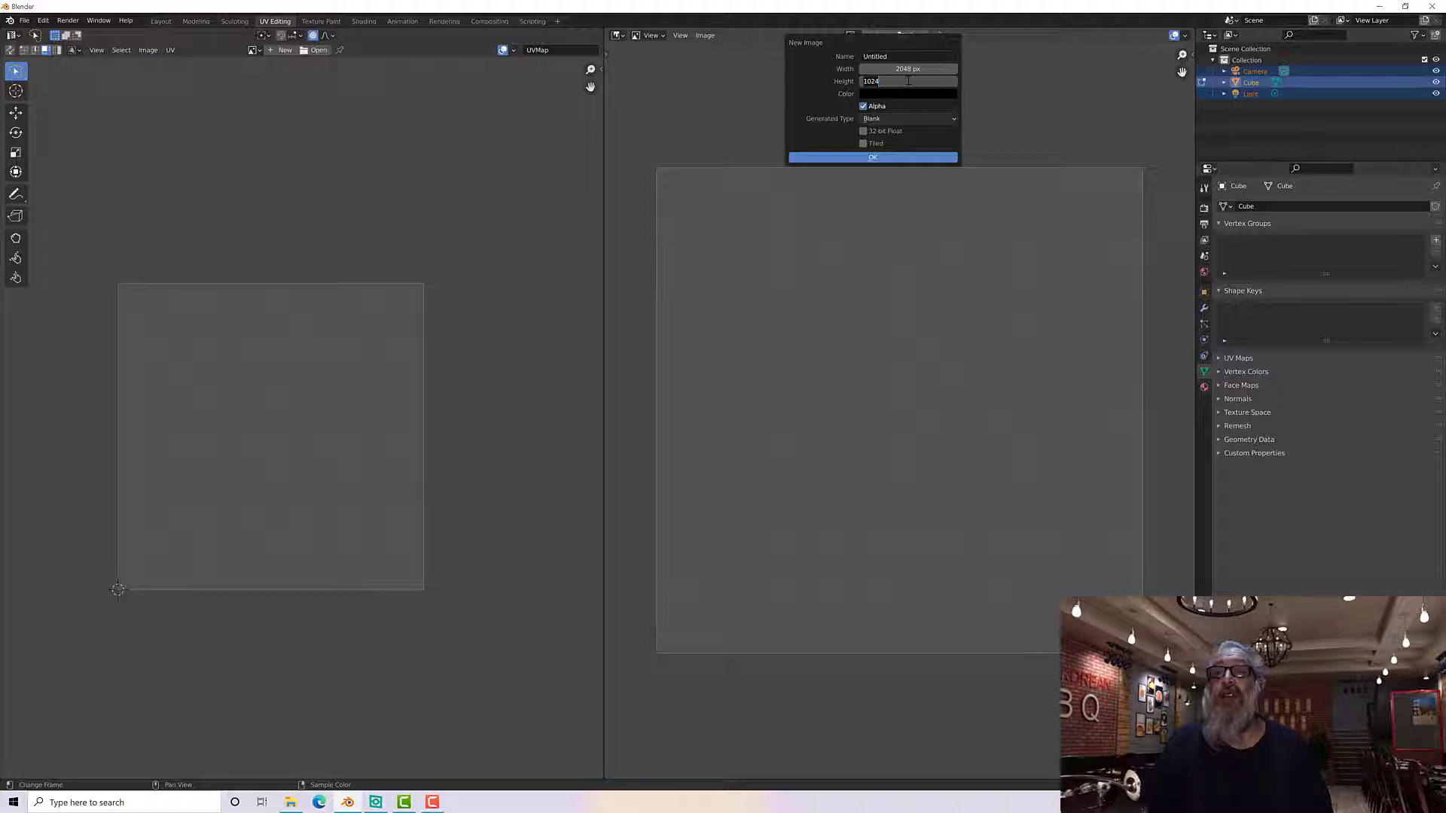
pyautogui.write('20')
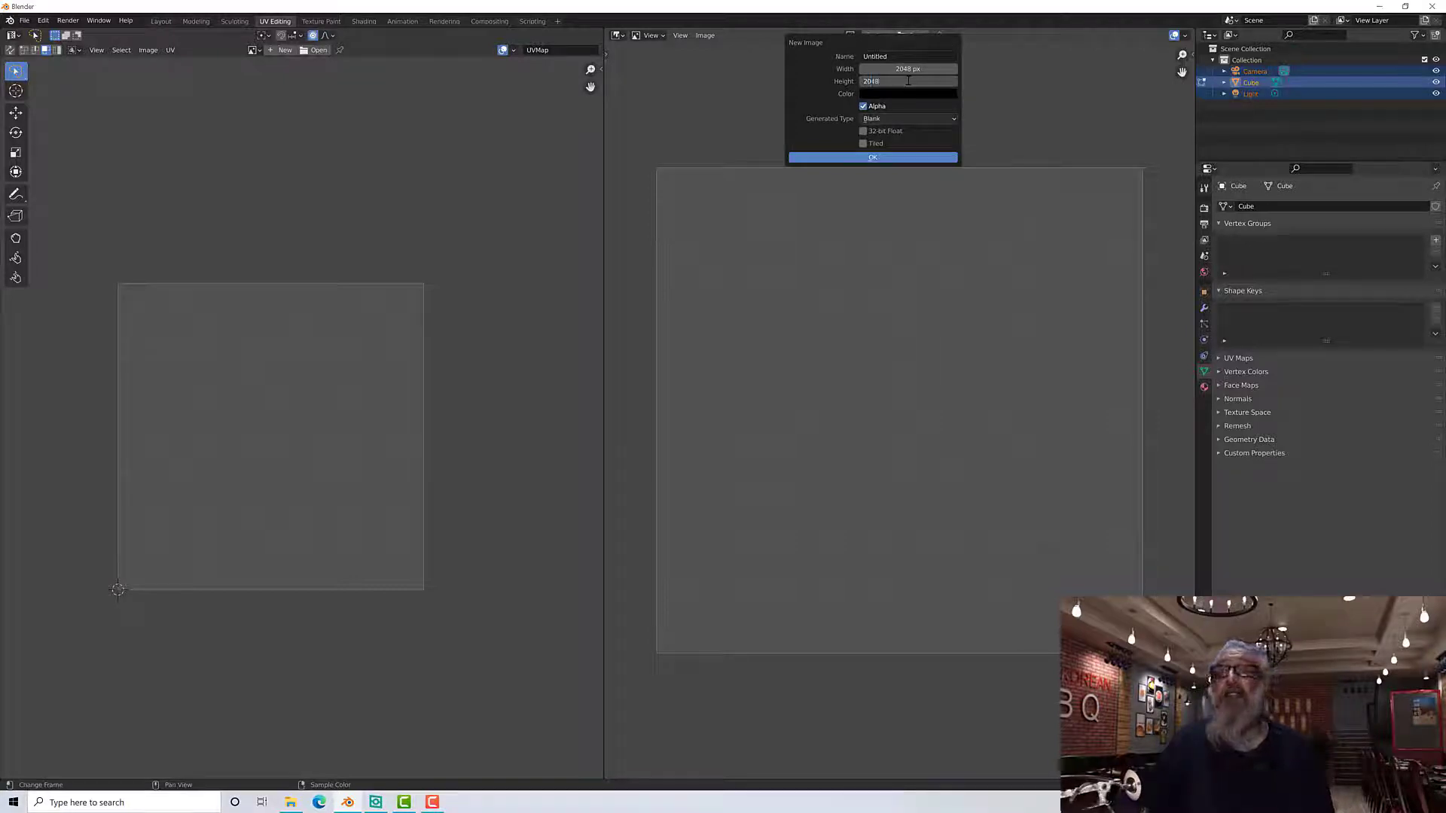
pyautogui.write('48')
pyautogui.press('Return')
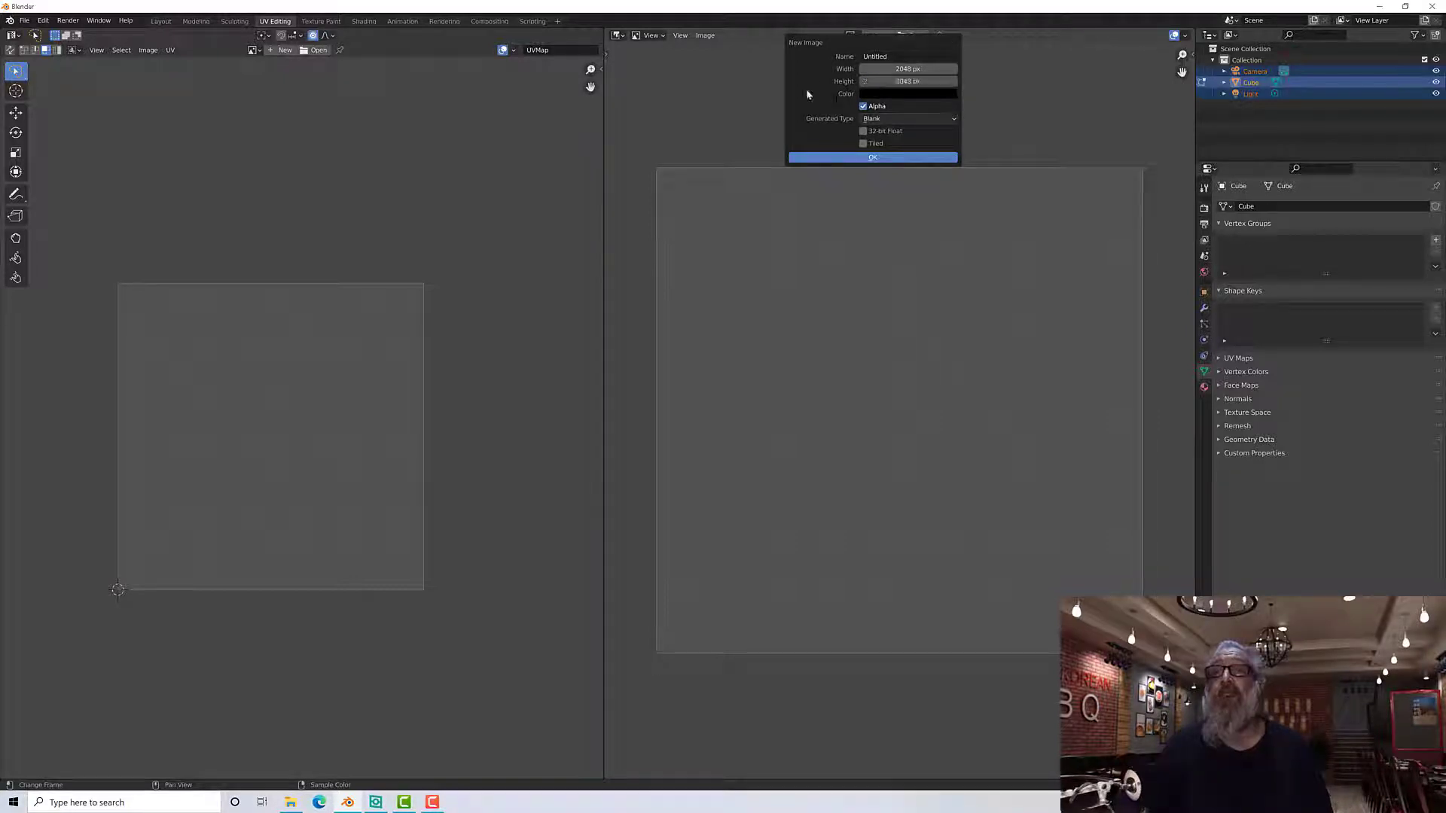
# Step: Name the new image UdimSetup
pyautogui.click(886, 57)
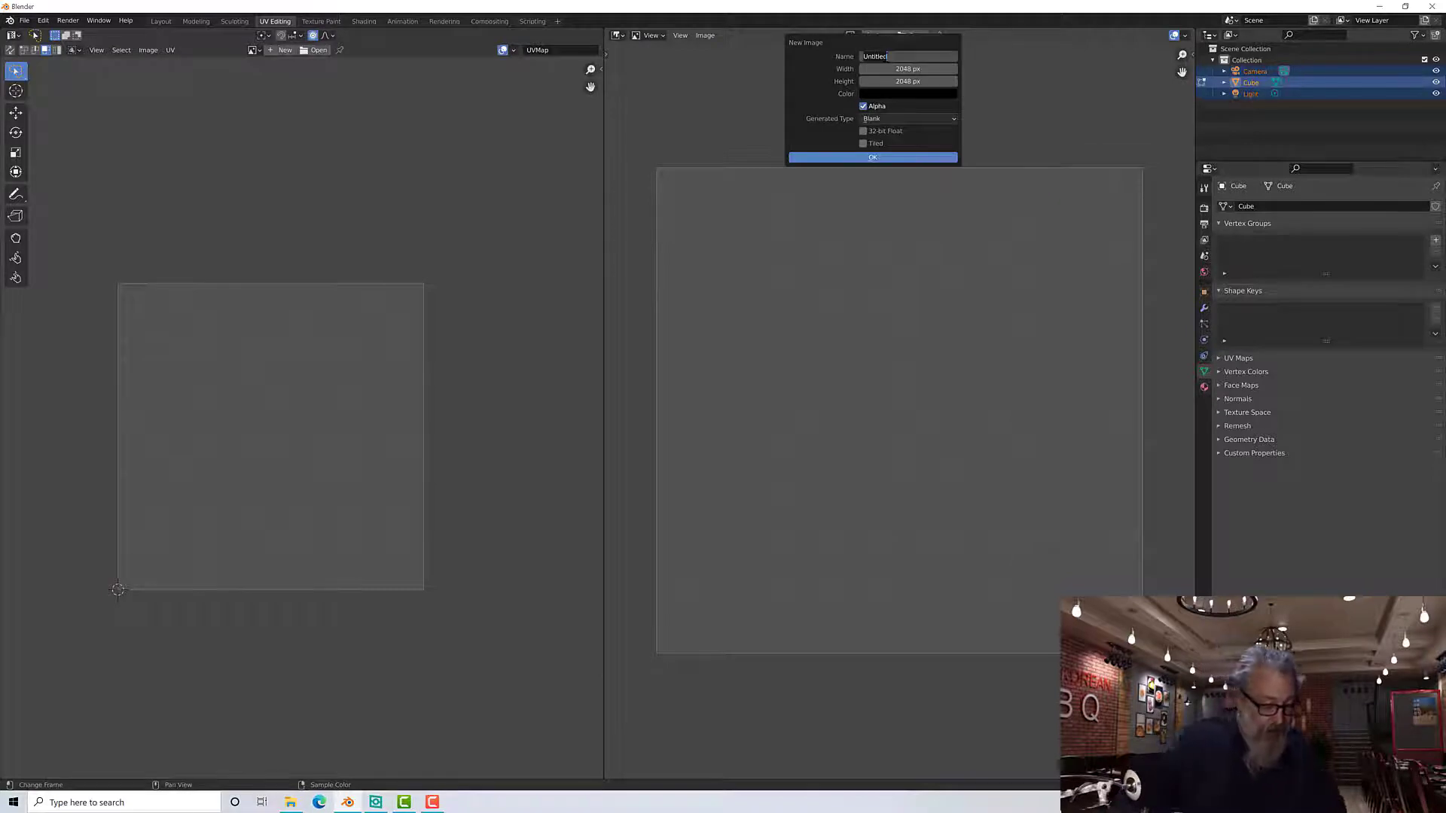
pyautogui.hotkey('ctrl', 'a')
pyautogui.write('UdimSetup')
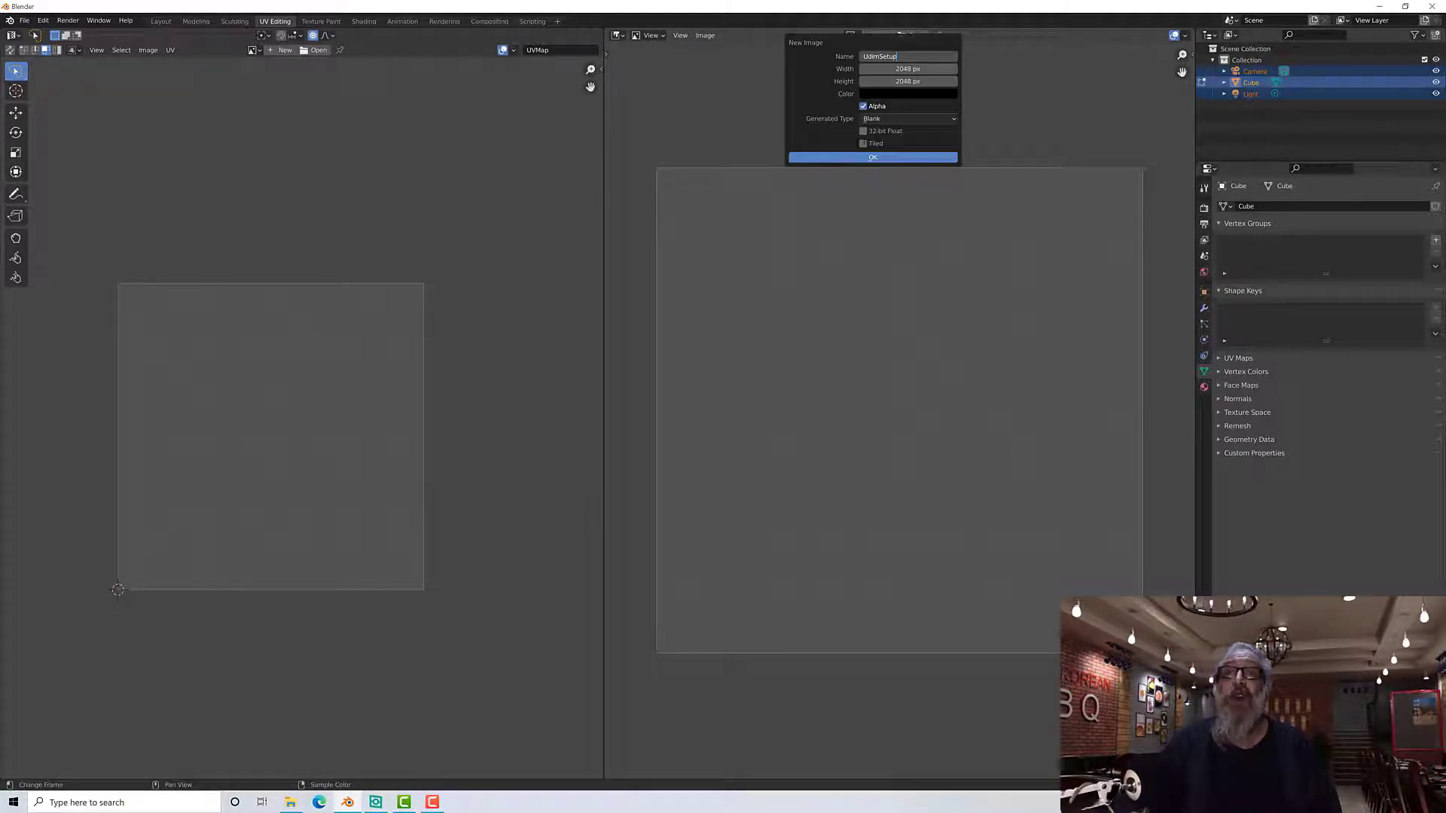
pyautogui.press('Return')
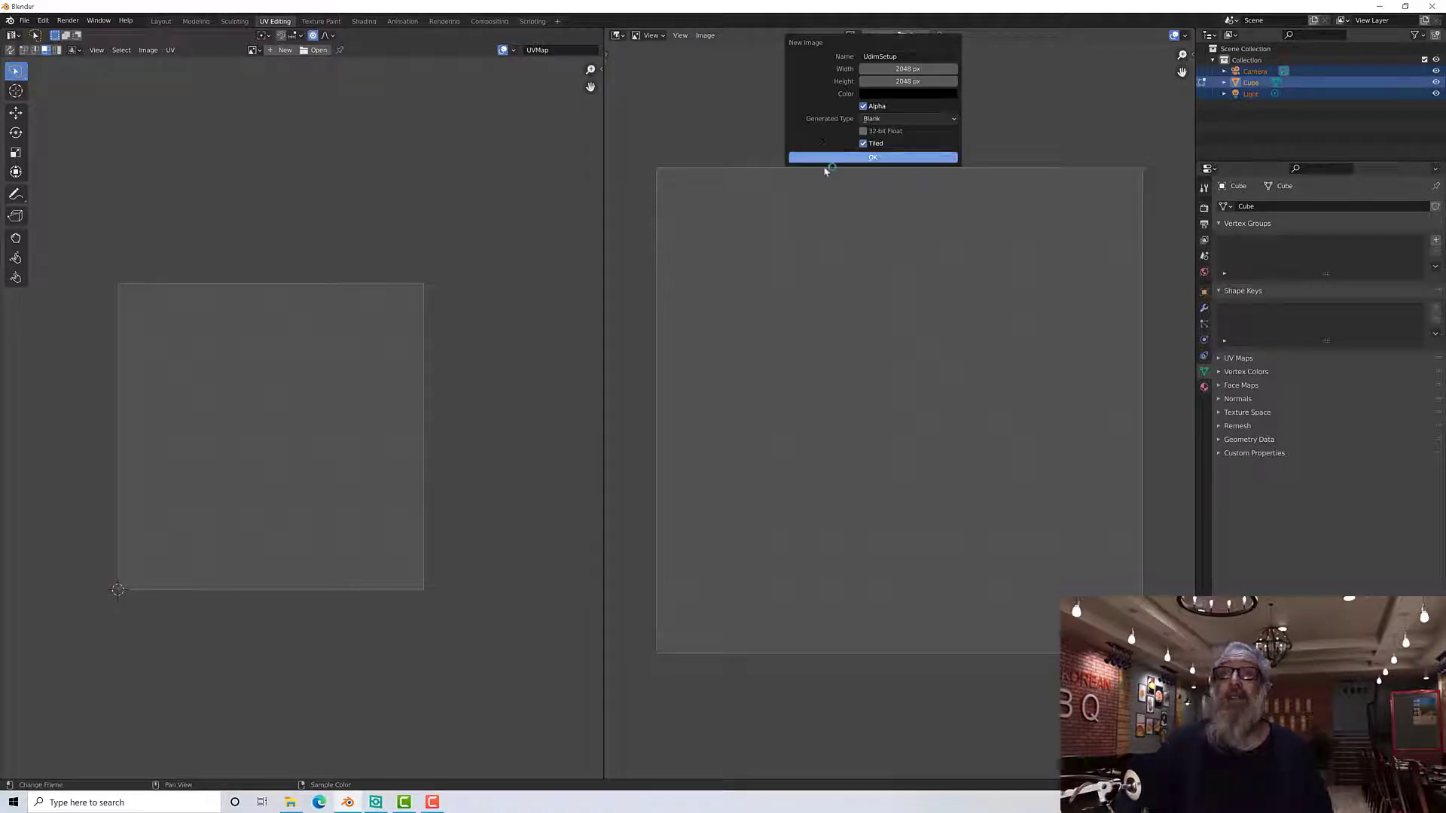
# Step: Give the new tiled image a blue fill colour and create it
pyautogui.click(881, 94)
pyautogui.moveTo(959, 156); pyautogui.dragTo(927, 132)
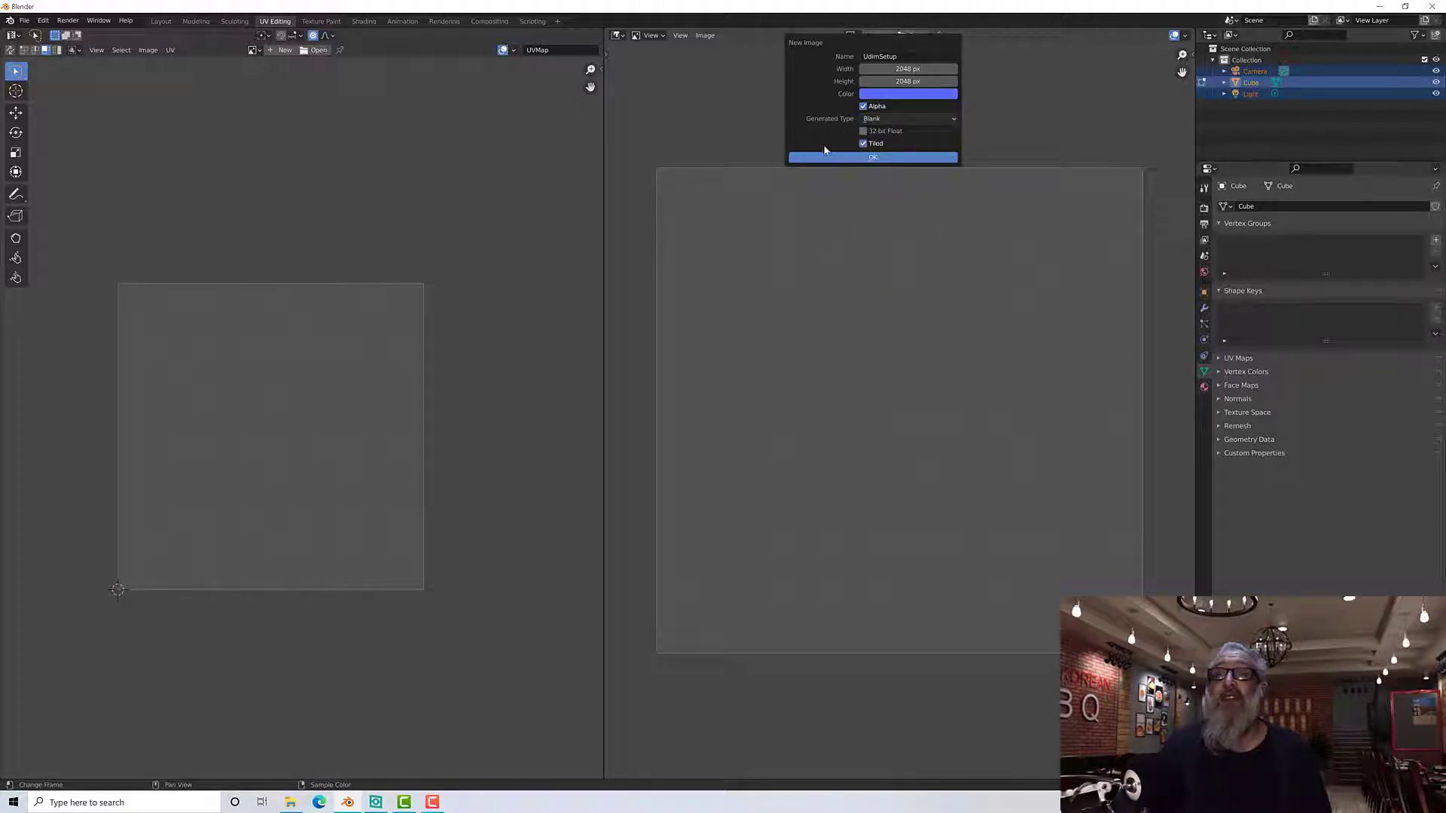
pyautogui.click(854, 158)
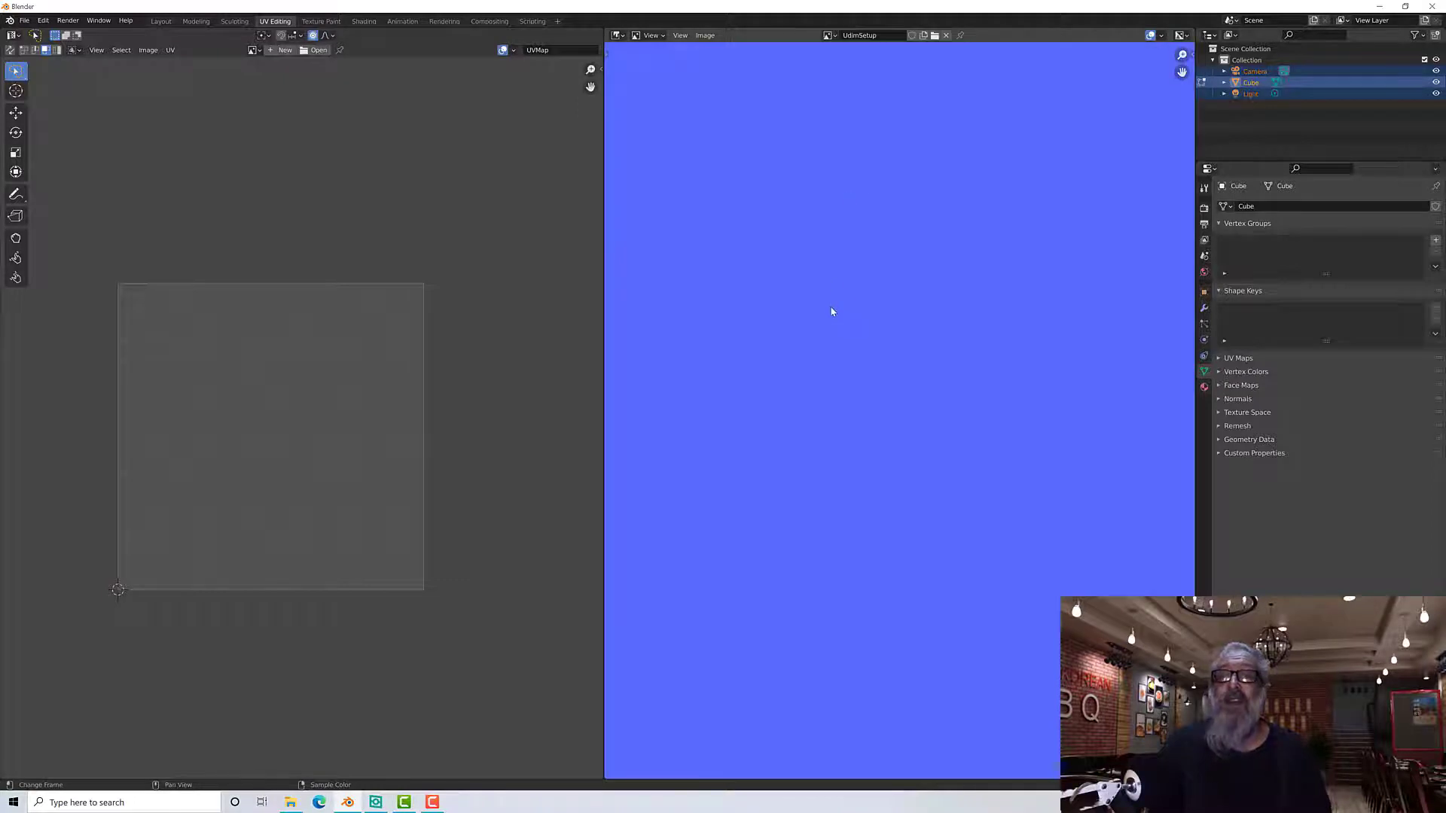
pyautogui.scroll(-4, 832, 312)
pyautogui.scroll(2, 833, 311)
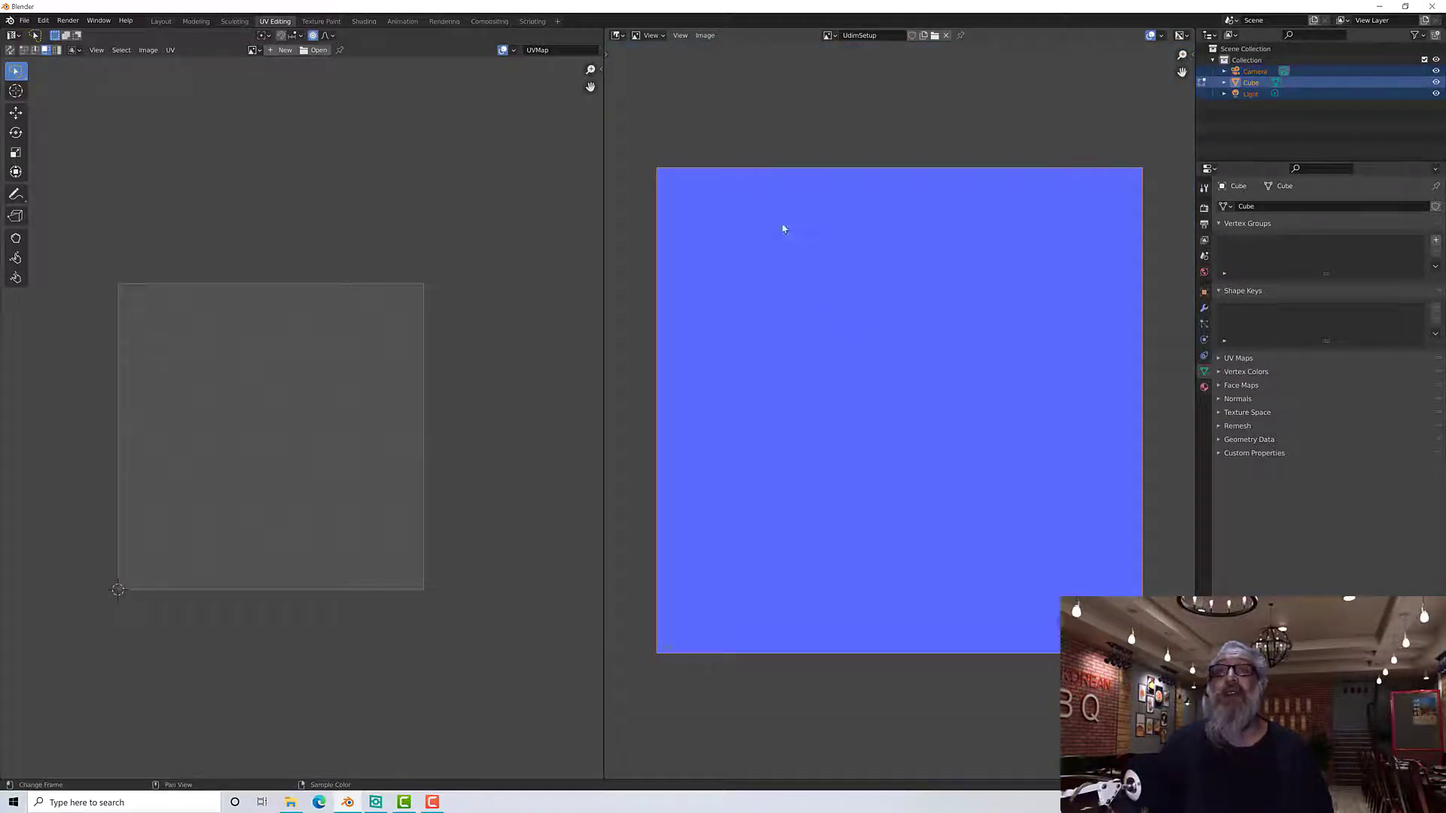
# Step: Show the UdimSetup image's properties with its list of UDIM tiles
pyautogui.moveTo(468, 320); pyautogui.dragTo(485, 290, button='middle')
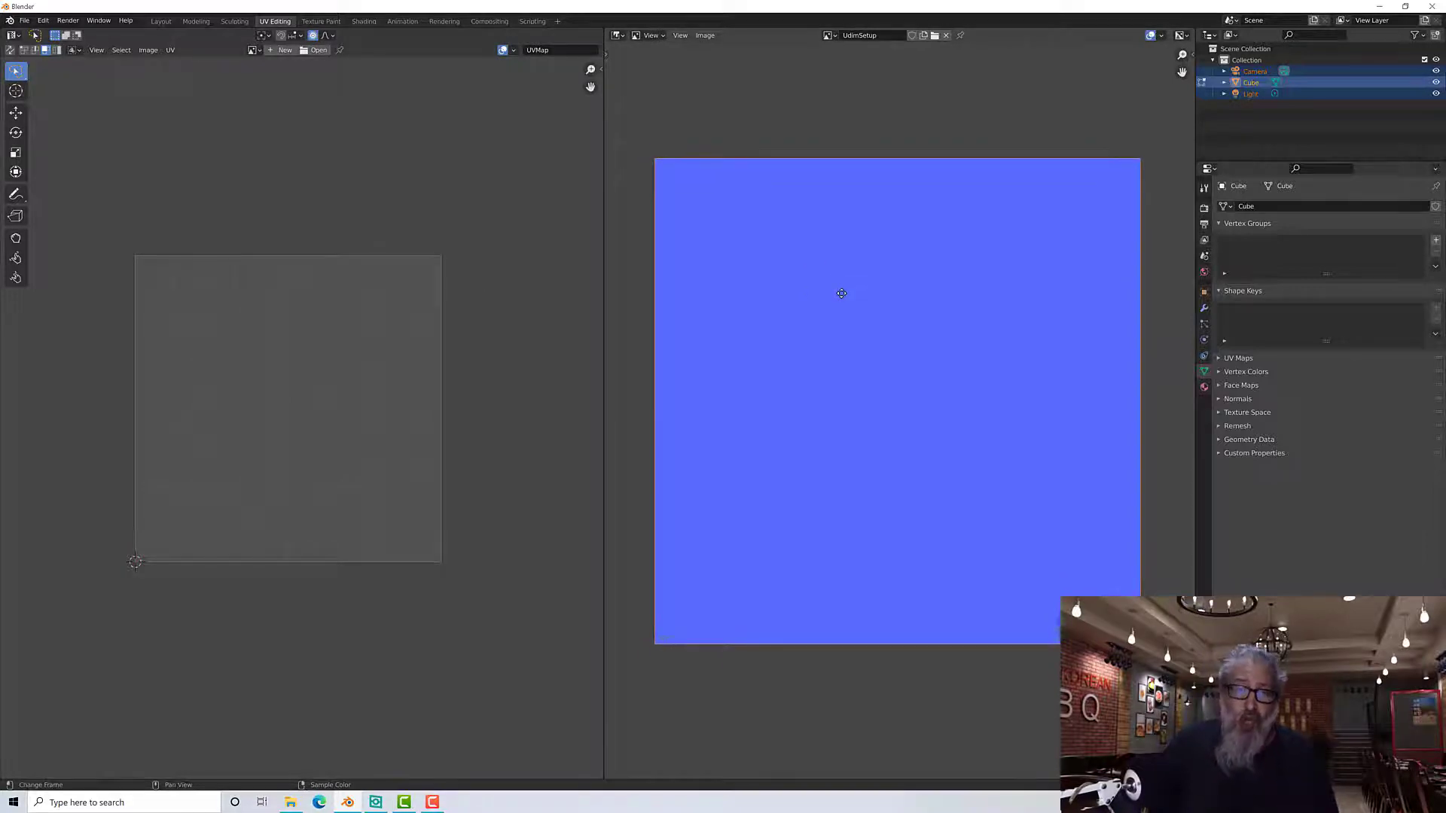
pyautogui.scroll(-1, 843, 298)
pyautogui.scroll(1, 842, 293)
pyautogui.scroll(-1, 842, 293)
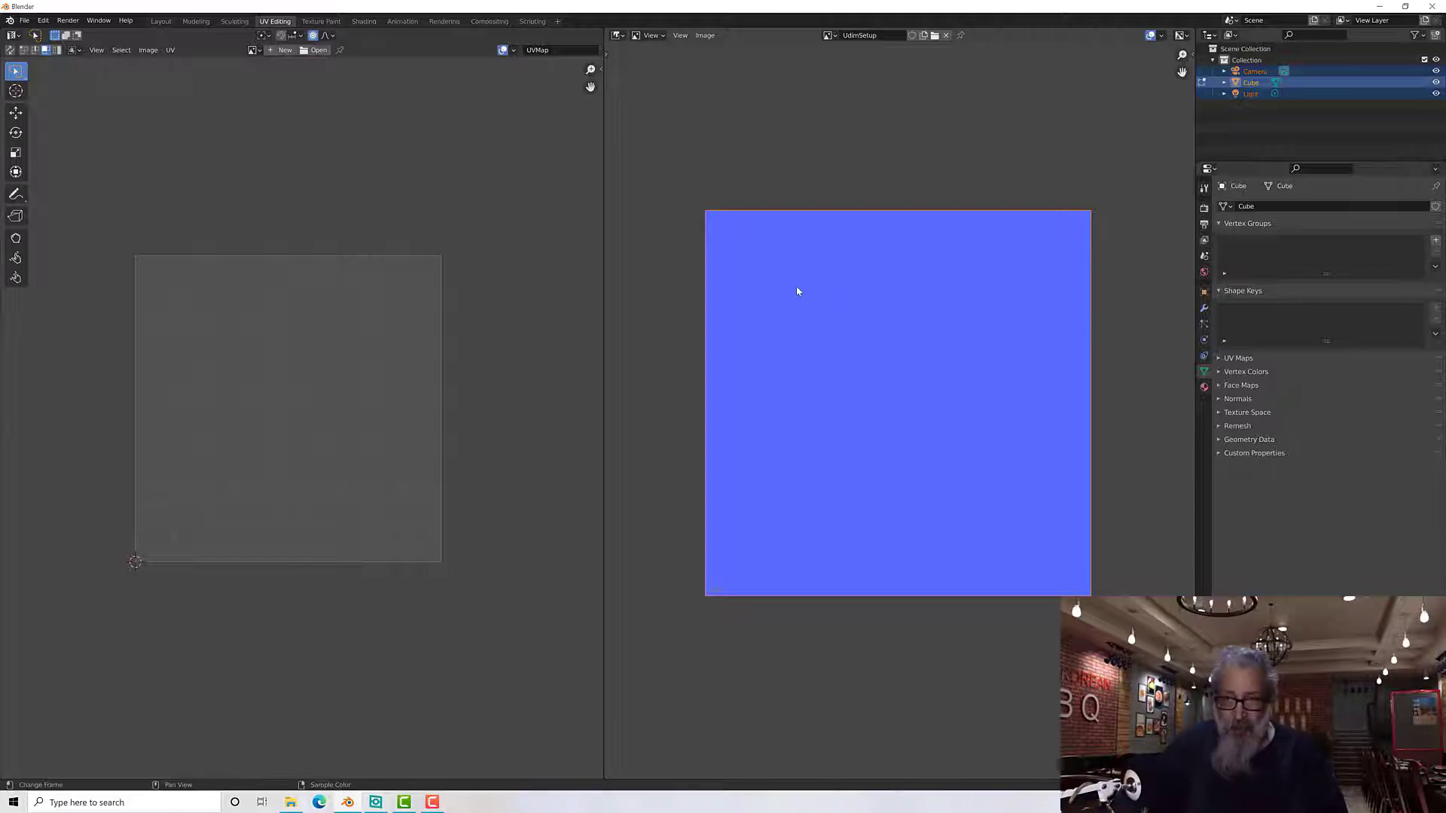
pyautogui.press('n')
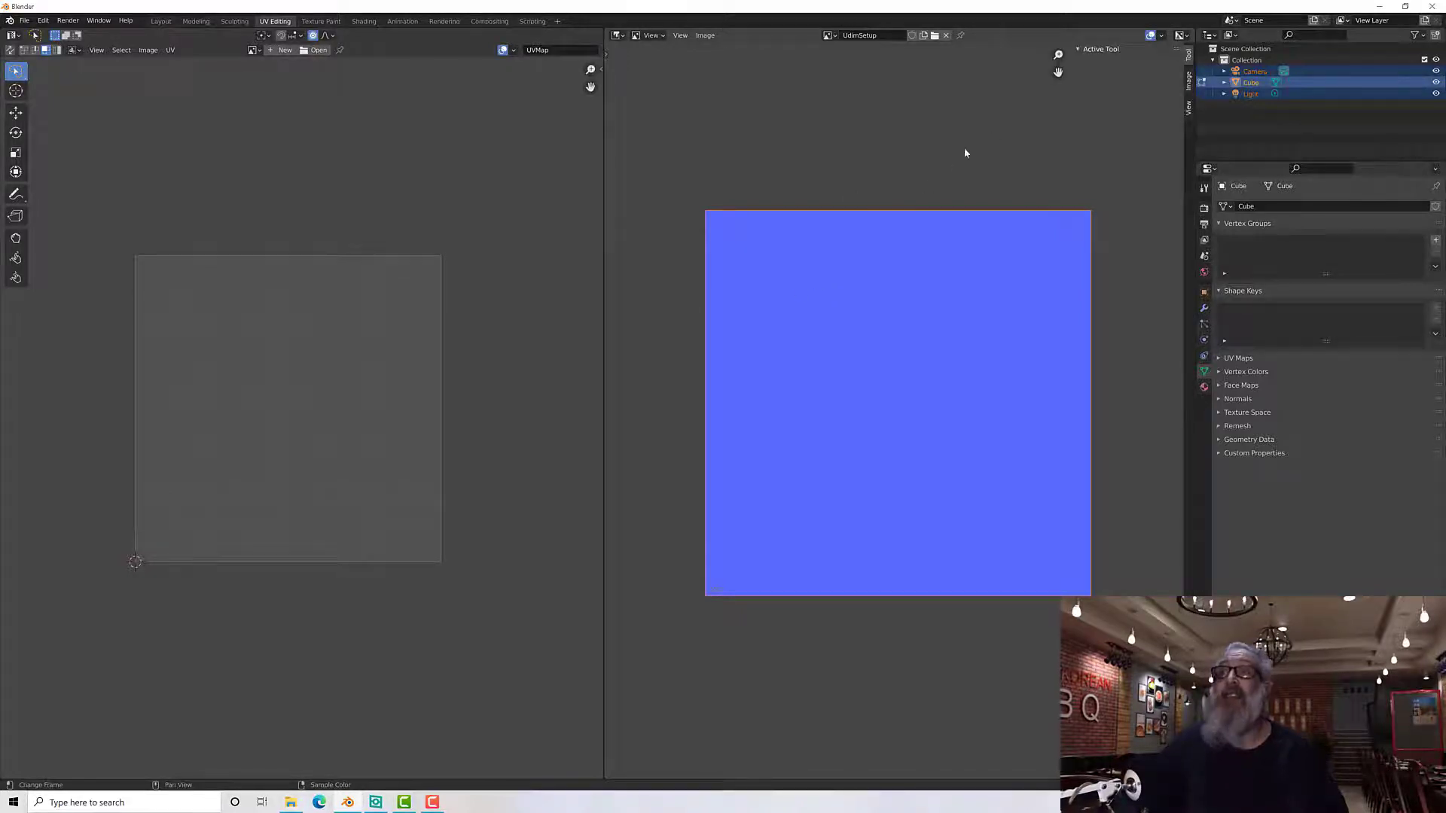
pyautogui.click(1190, 84)
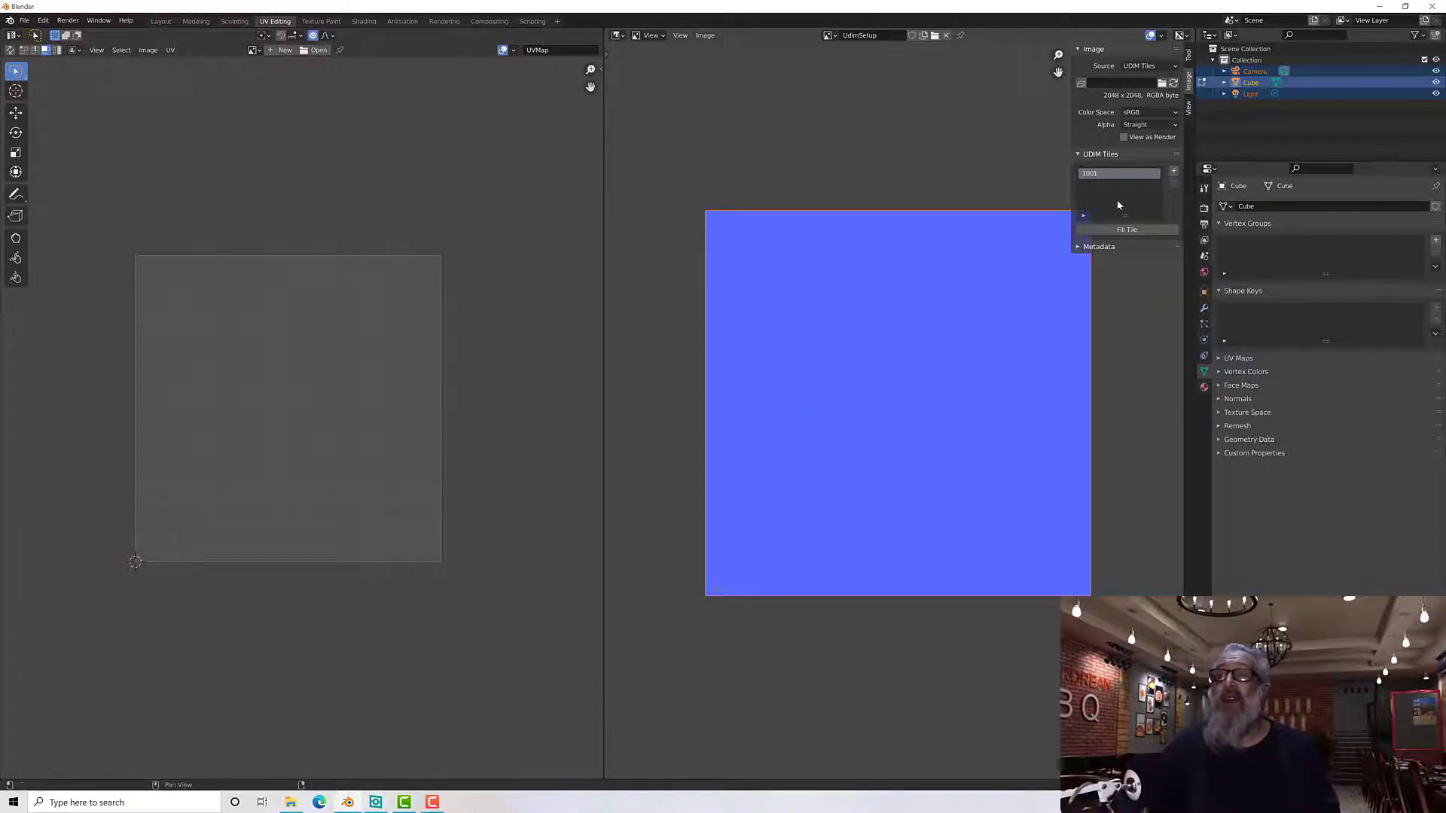
# Step: Add one UDIM tile numbered 1002 with a black fill at 2048 x 2048 px
pyautogui.click(1175, 173)
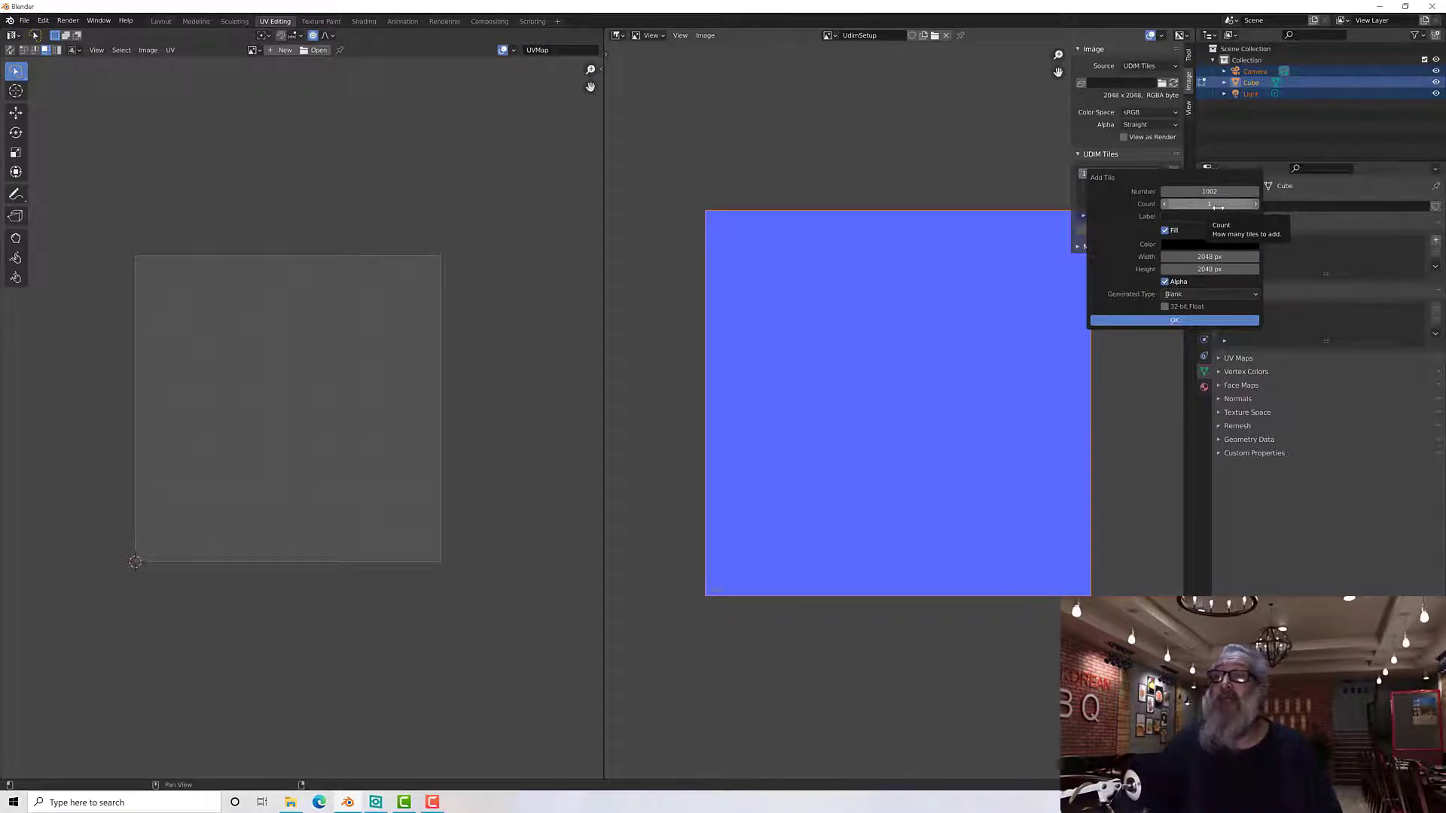
pyautogui.click(1173, 322)
pyautogui.scroll(-2, 1032, 372)
pyautogui.scroll(-3, 1026, 377)
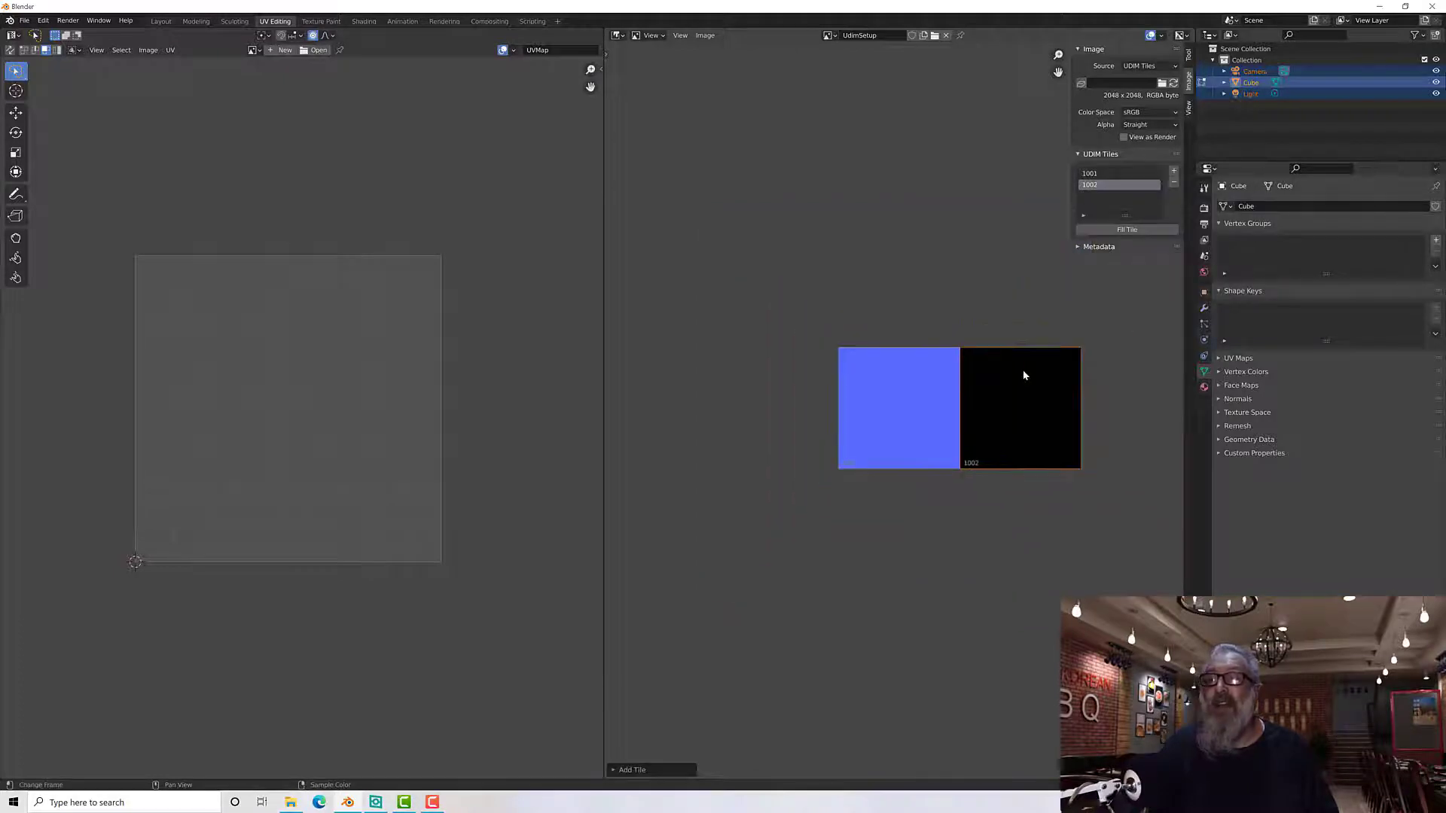
# Step: Compare UDIM tiles 1001 and 1002 by making each one active in turn
pyautogui.scroll(2, 1026, 377)
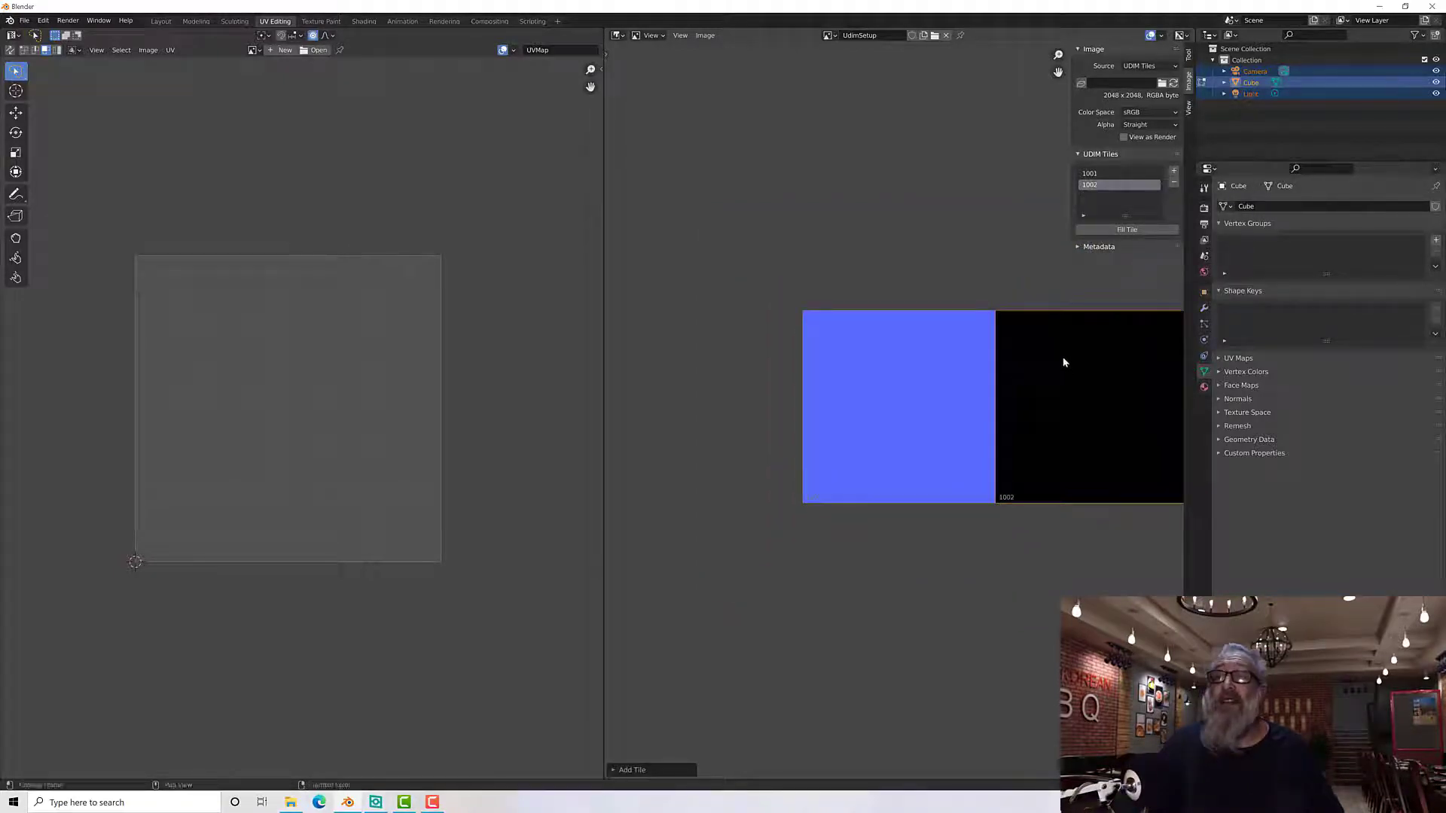
pyautogui.moveTo(1013, 285); pyautogui.dragTo(962, 287, button='middle')
pyautogui.scroll(1, 892, 280)
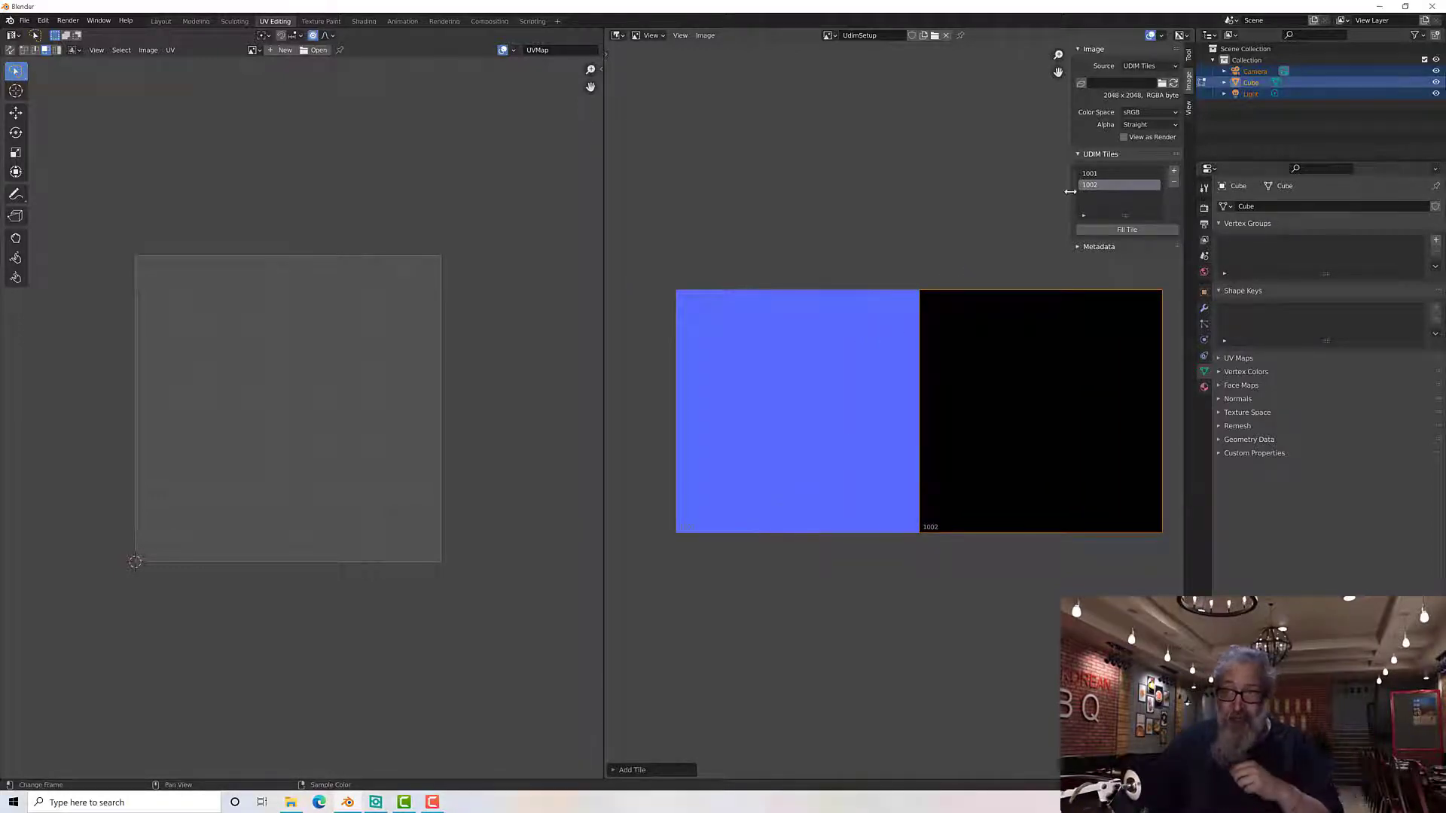
pyautogui.click(1102, 175)
pyautogui.click(1106, 184)
pyautogui.click(1104, 175)
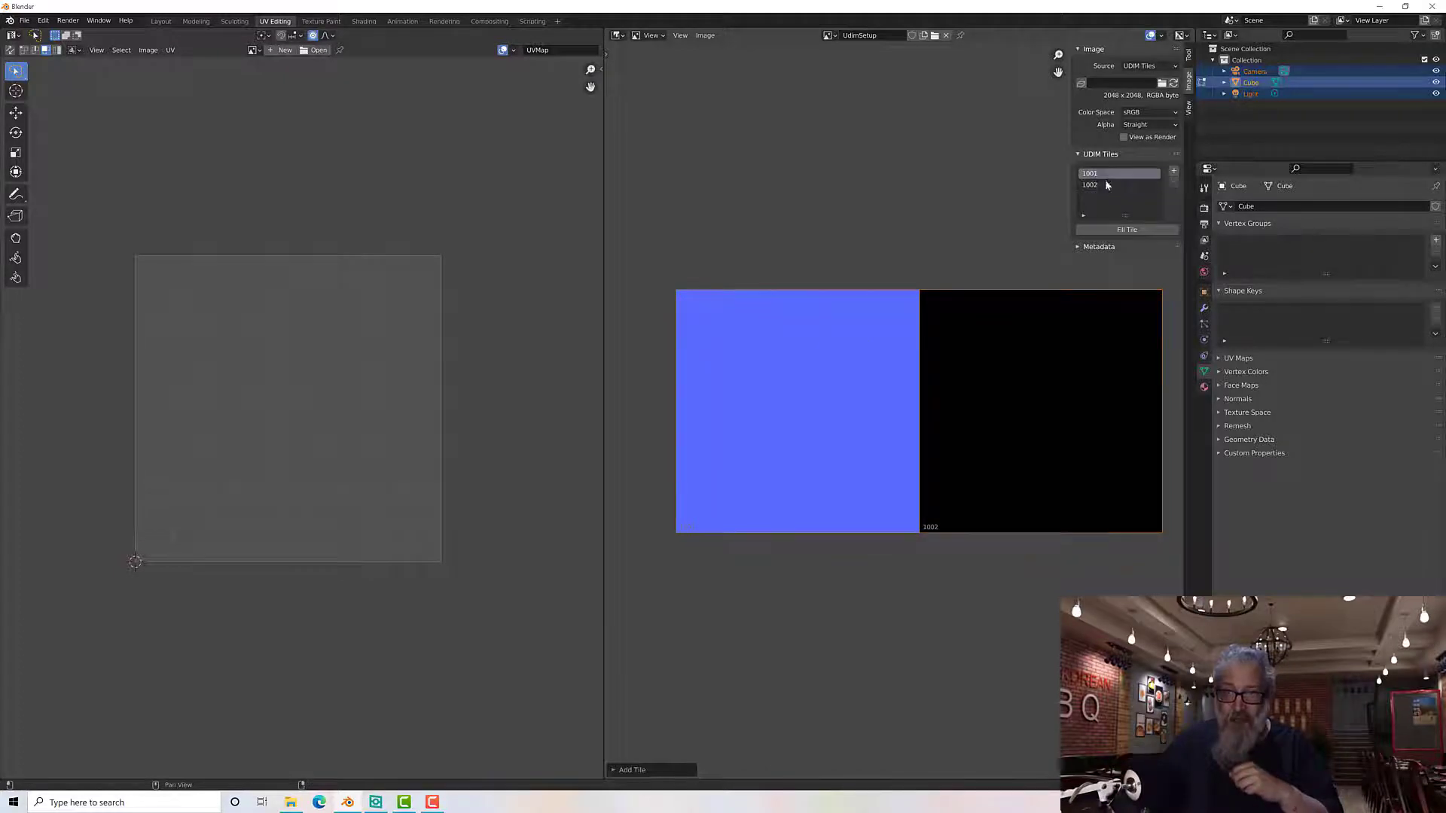
pyautogui.click(1107, 184)
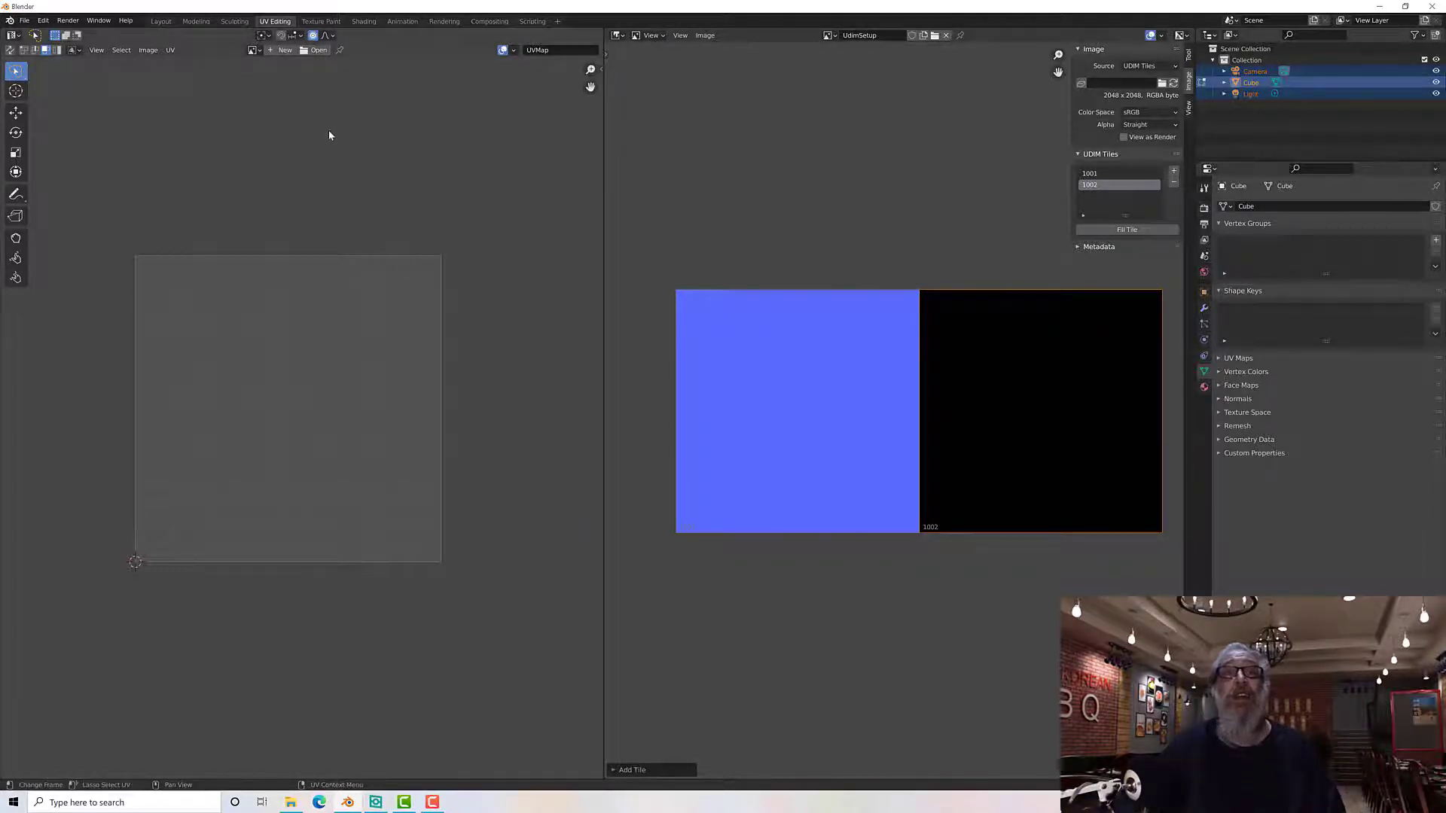
# Step: Show the crate's material nodes in the Shading workspace and rename the material as CrateMat
pyautogui.click(364, 21)
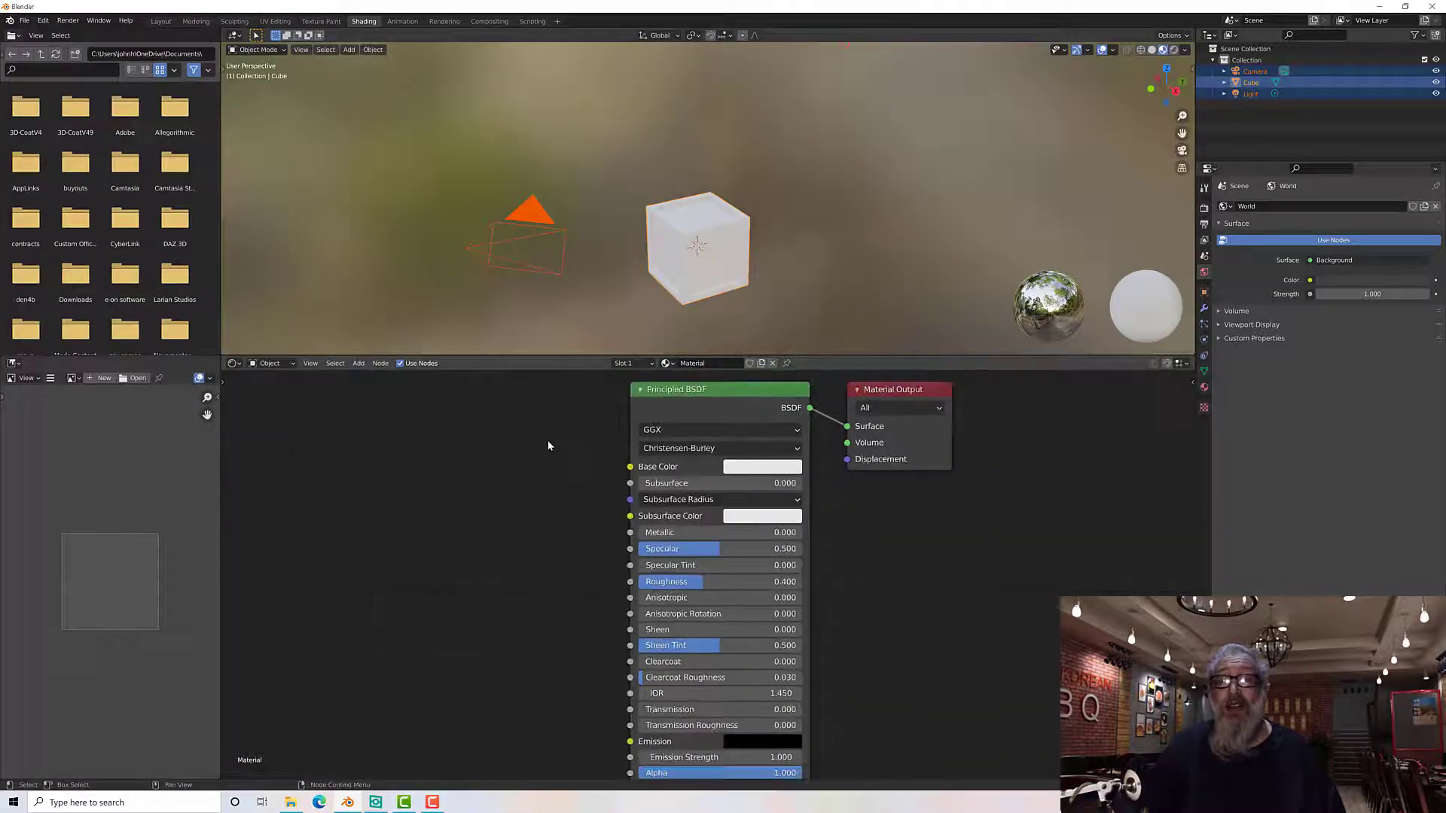
pyautogui.moveTo(548, 441); pyautogui.dragTo(595, 463, button='middle')
pyautogui.scroll(-1, 708, 426)
pyautogui.moveTo(692, 412); pyautogui.dragTo(659, 413, button='middle')
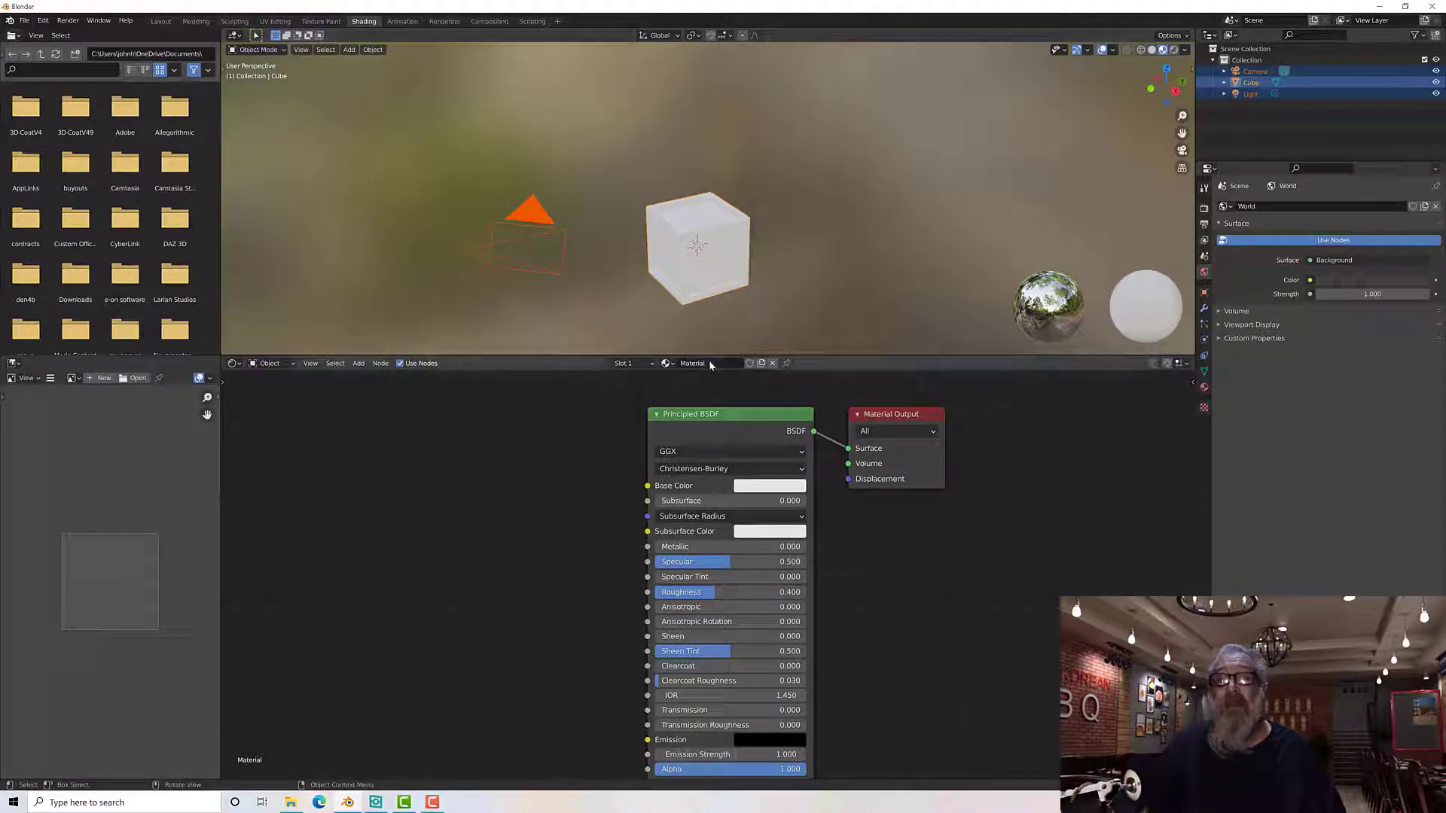
pyautogui.doubleClick(708, 363)
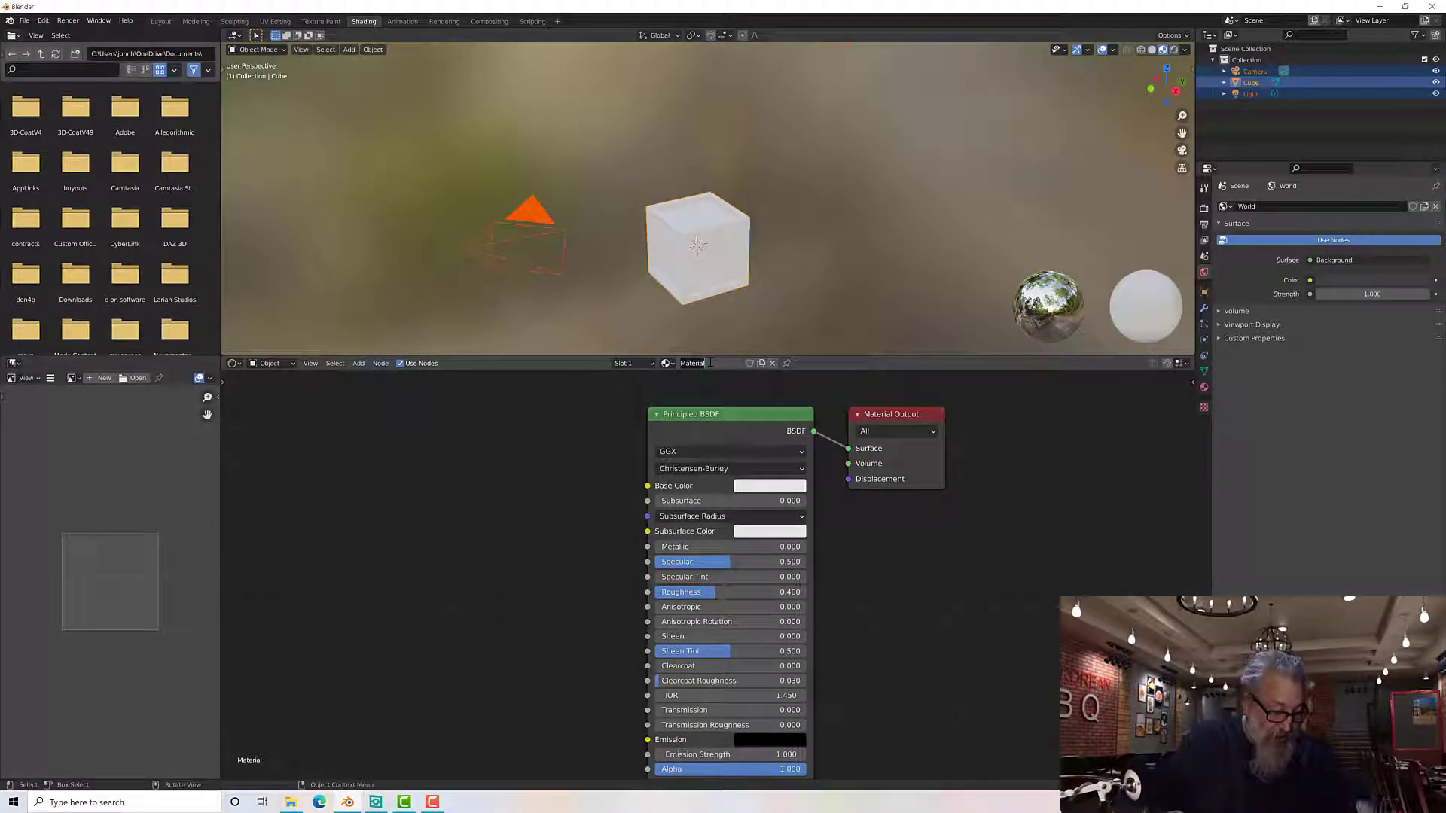
pyautogui.write('Crate')
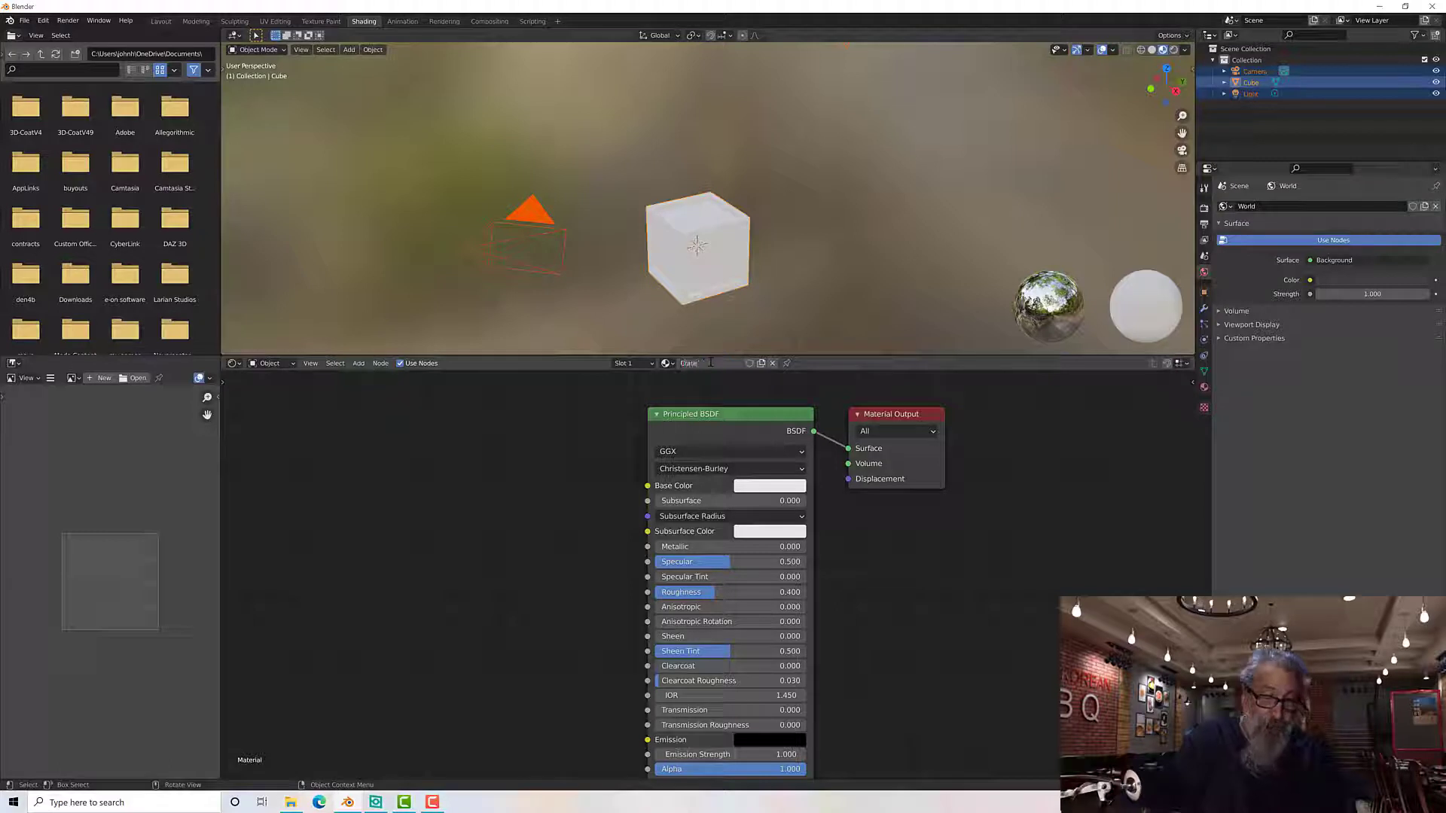
pyautogui.write('Ma')
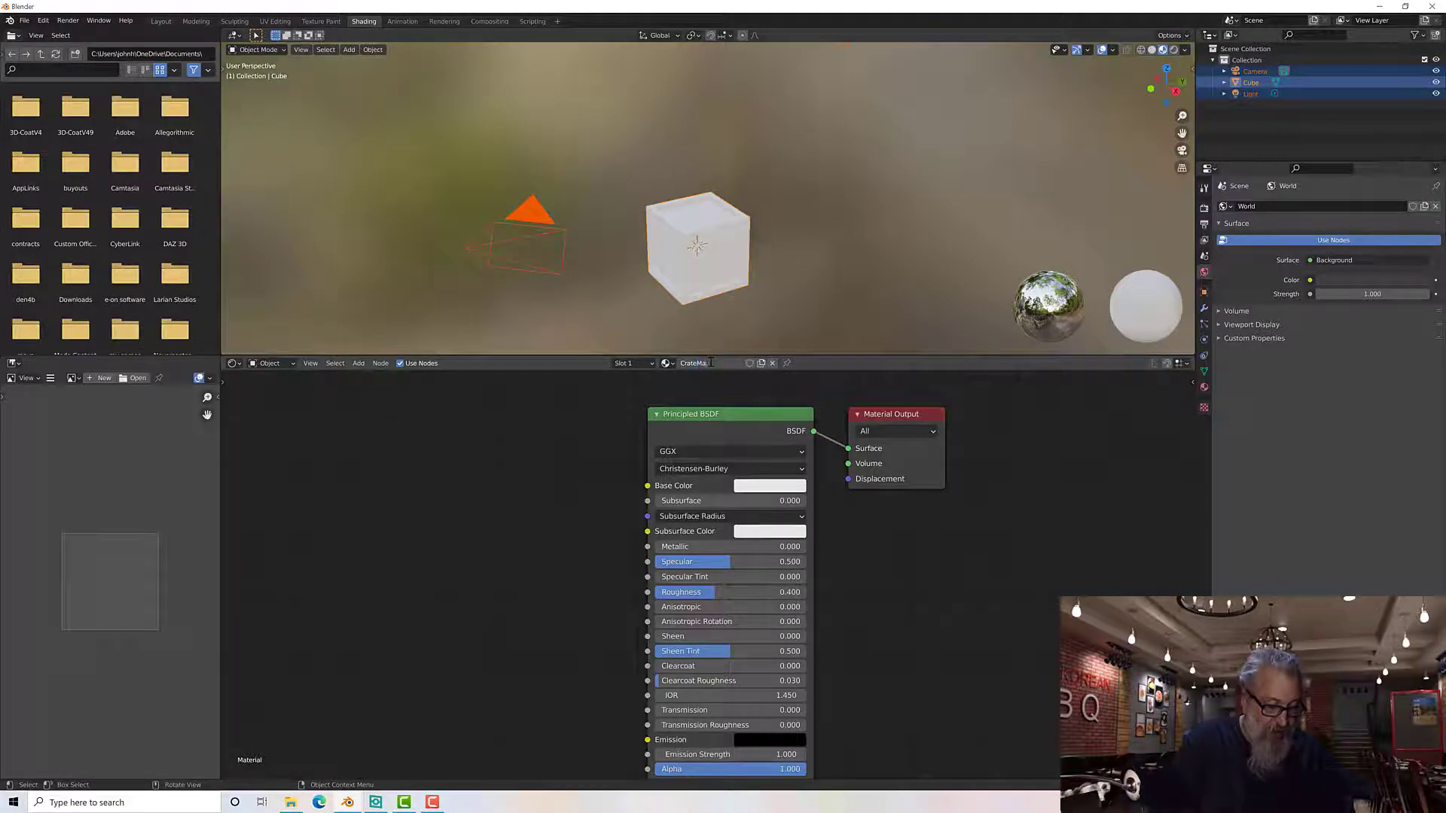
pyautogui.write('t')
pyautogui.press('Return')
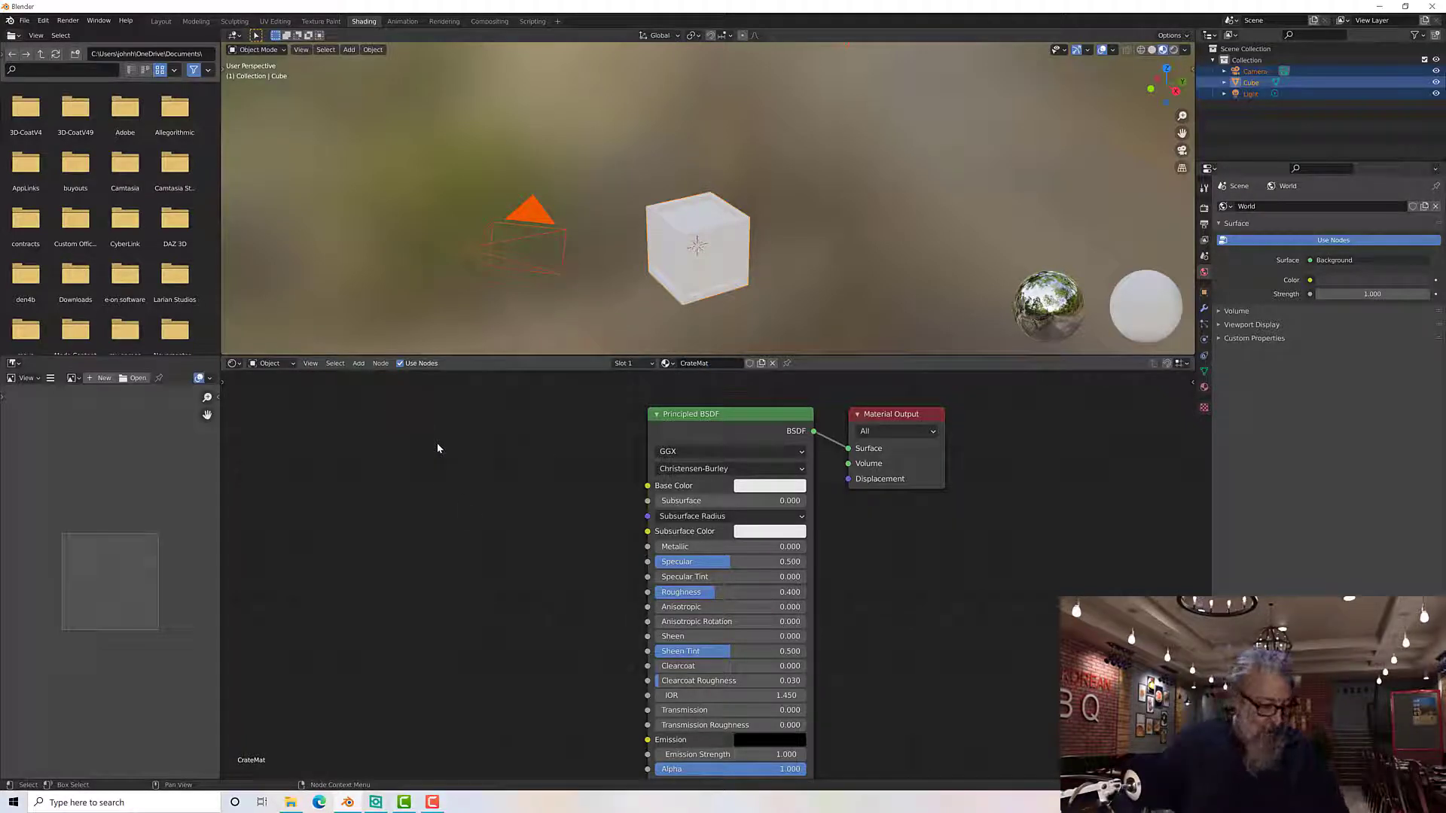
# Step: Add an Image Texture node and connect its Color output to the Principled BSDF's Base Color
pyautogui.hotkey('shift', 'a')
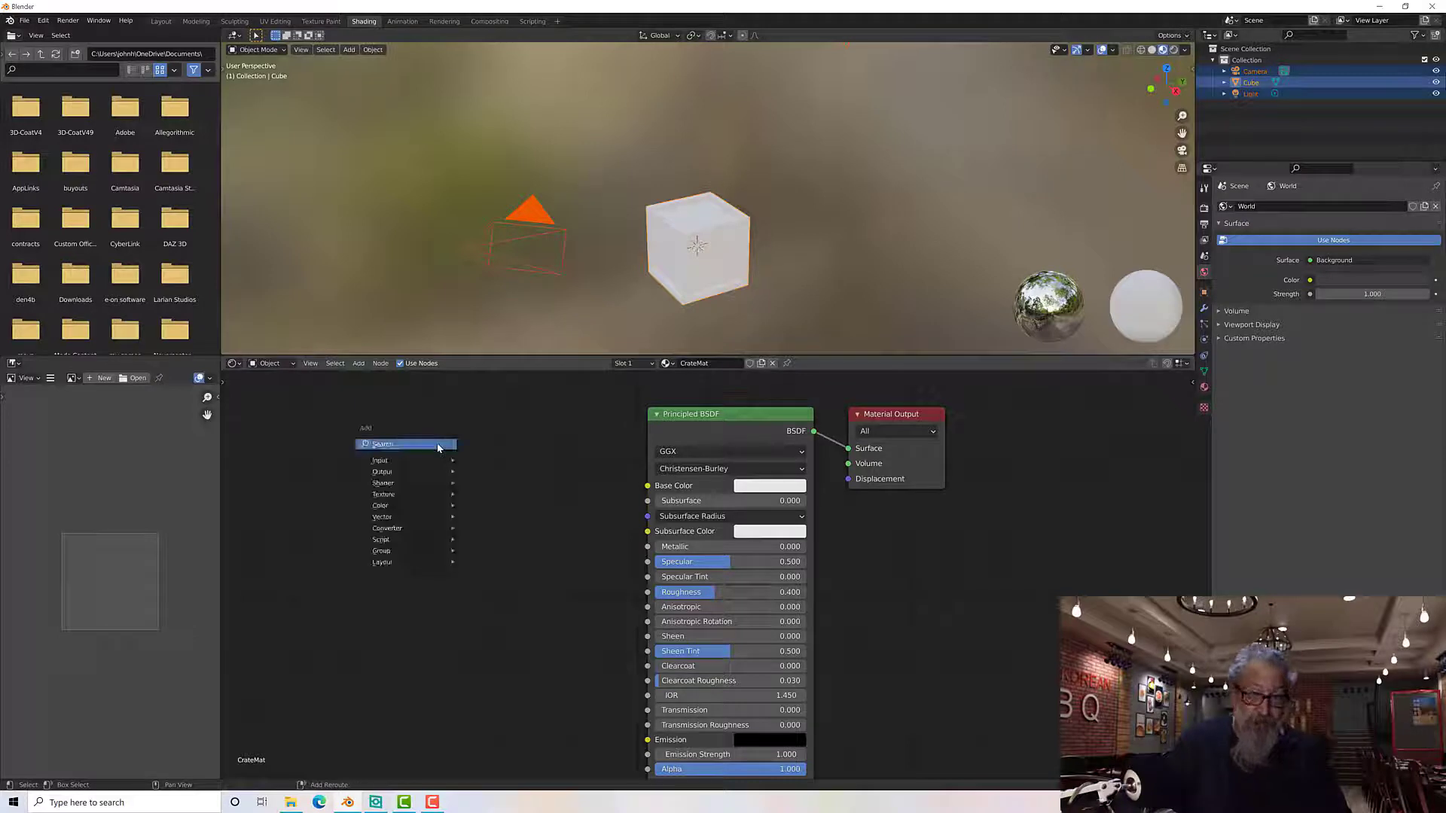
pyautogui.click(438, 445)
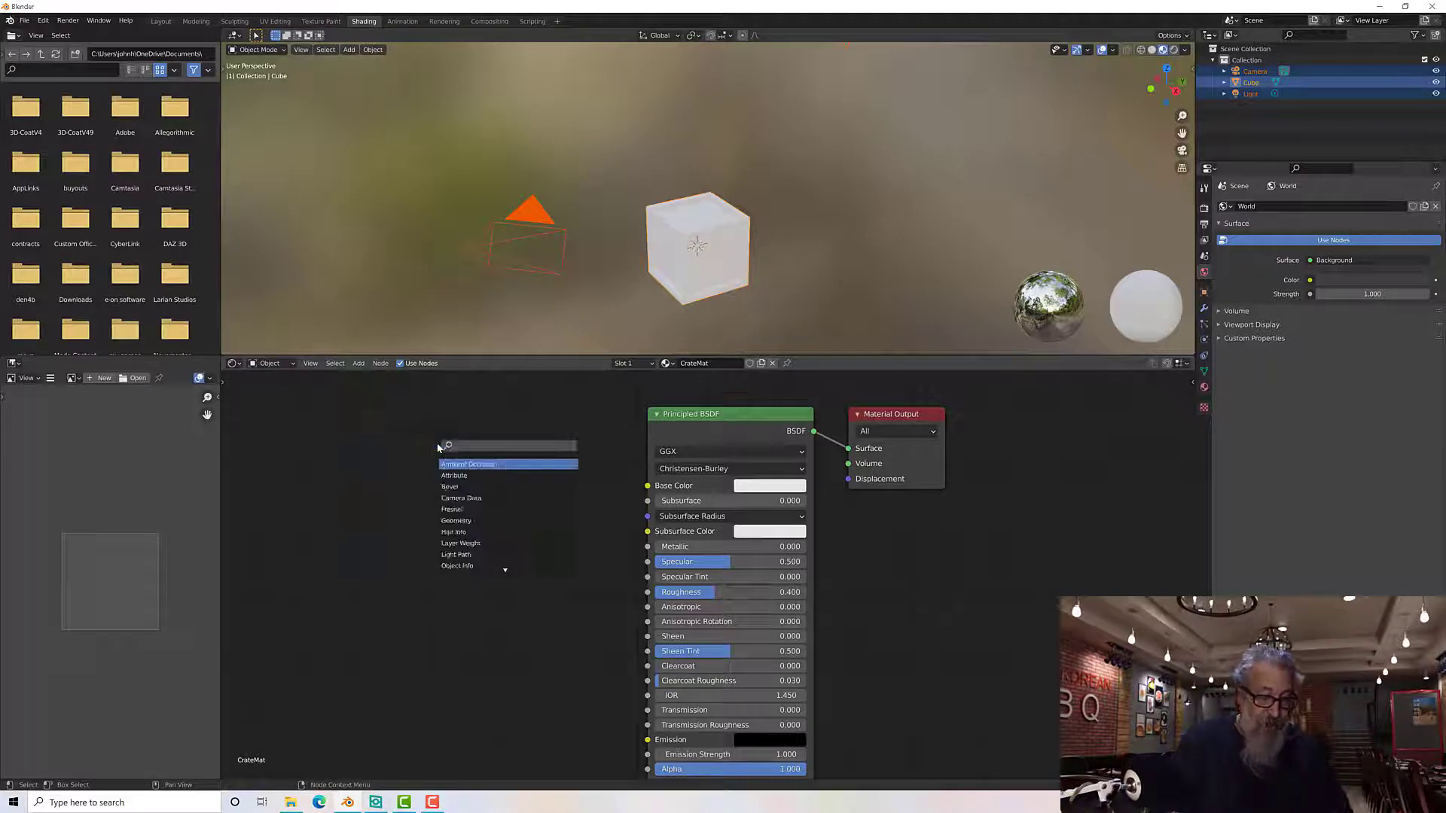
pyautogui.write('image')
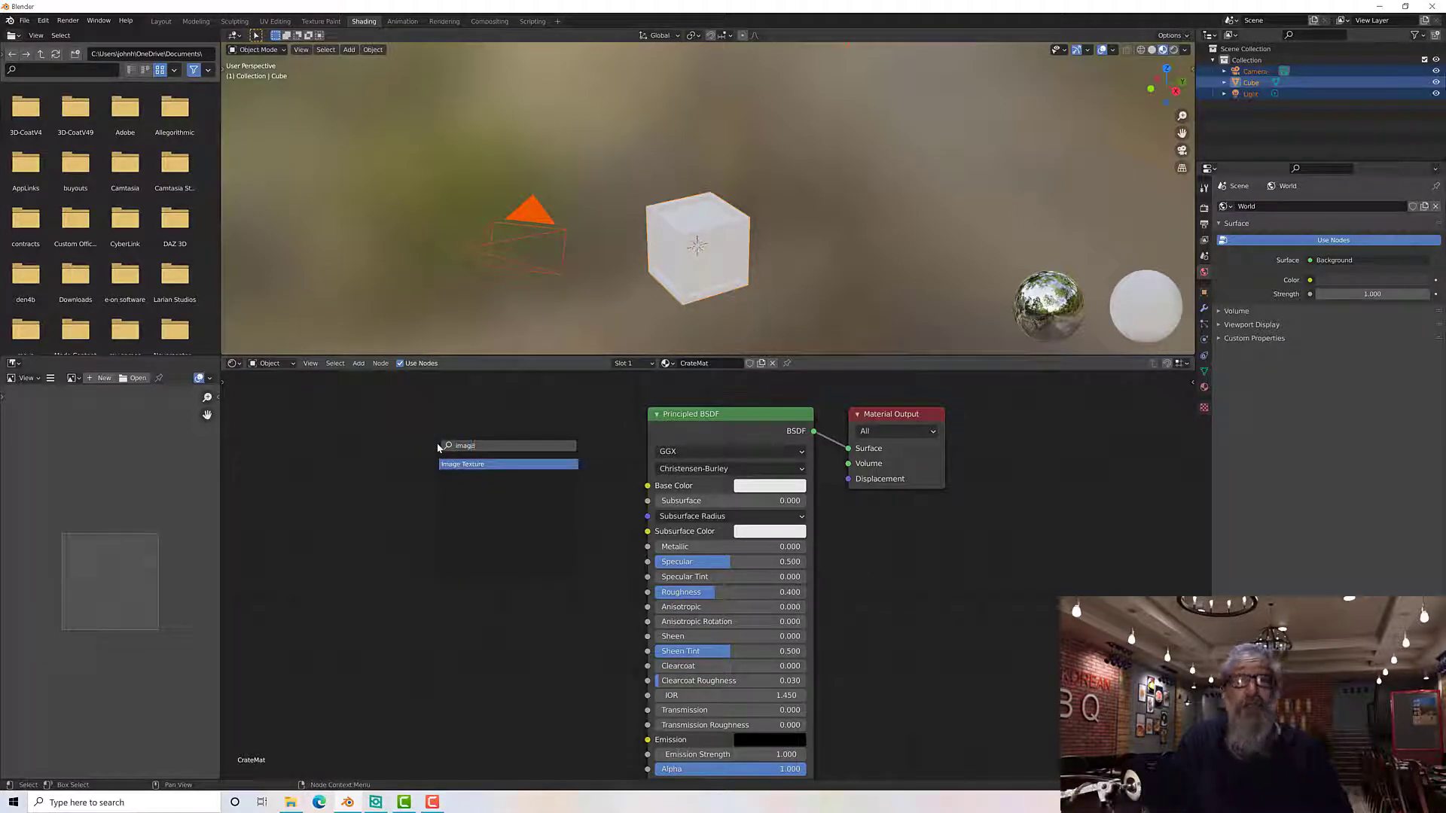
pyautogui.press('Return')
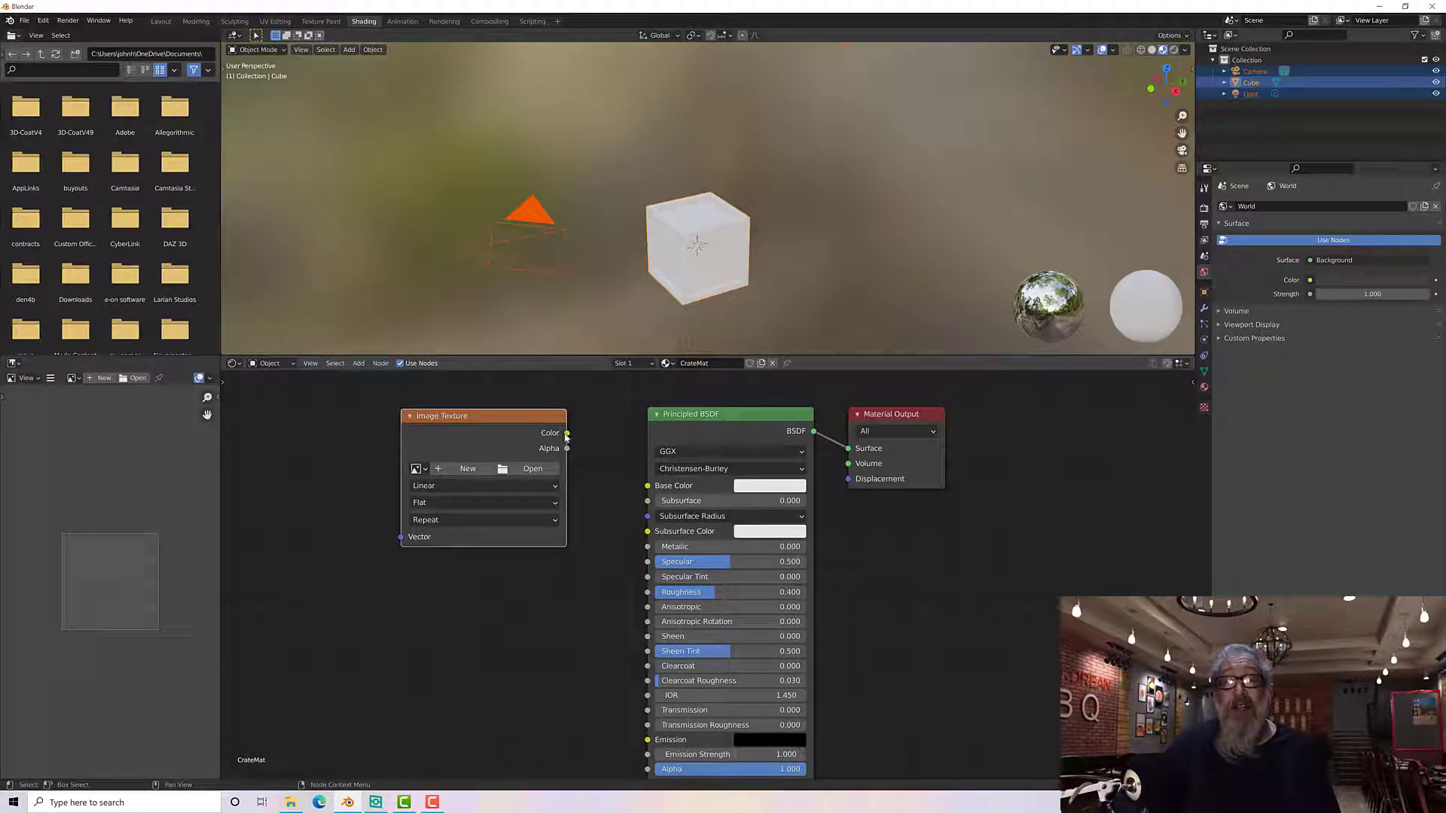
pyautogui.moveTo(567, 434); pyautogui.dragTo(647, 486)
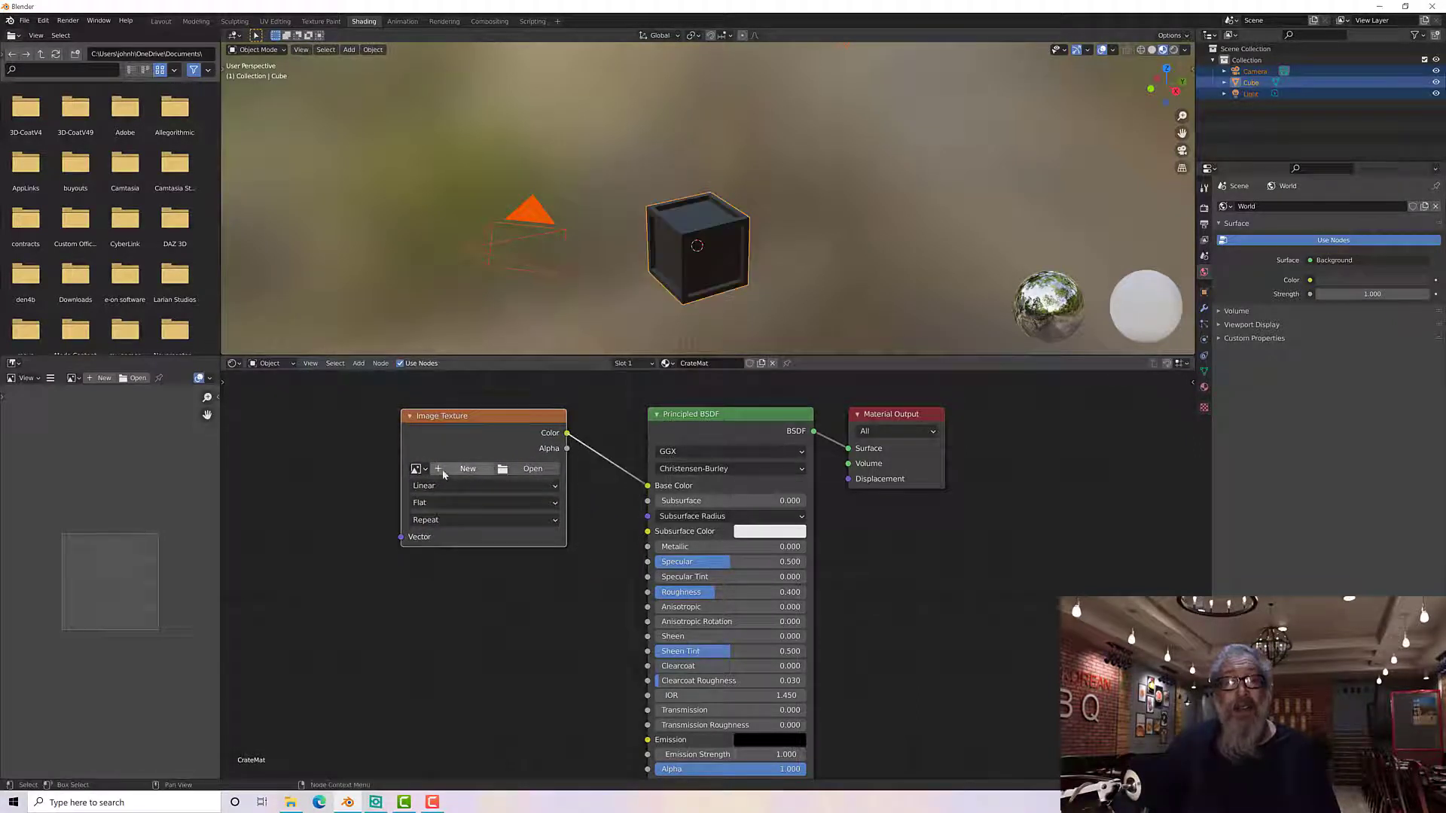
# Step: Assign the UdimSetup image to the Image Texture node and view the crate up close
pyautogui.click(418, 469)
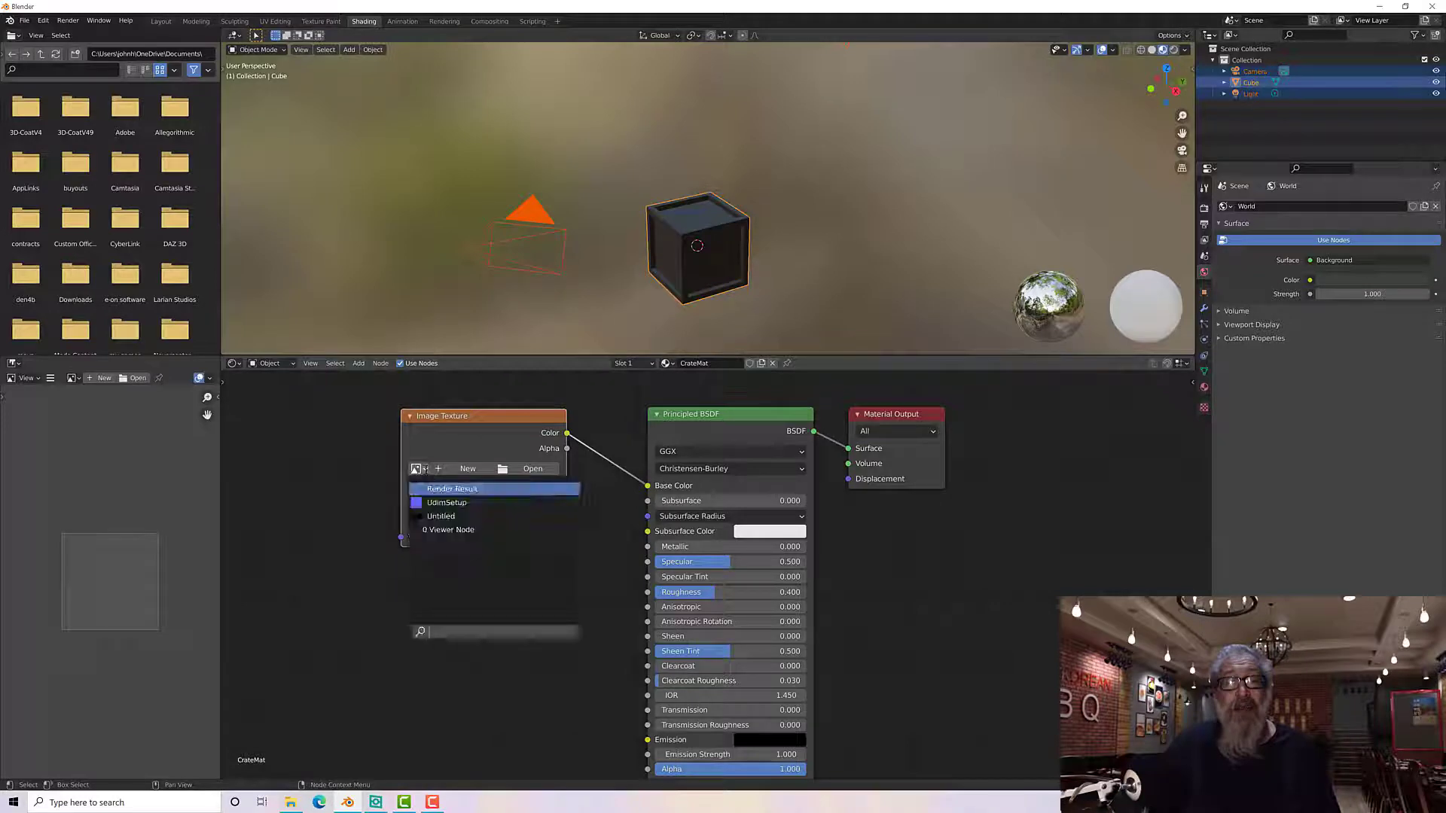
pyautogui.click(445, 504)
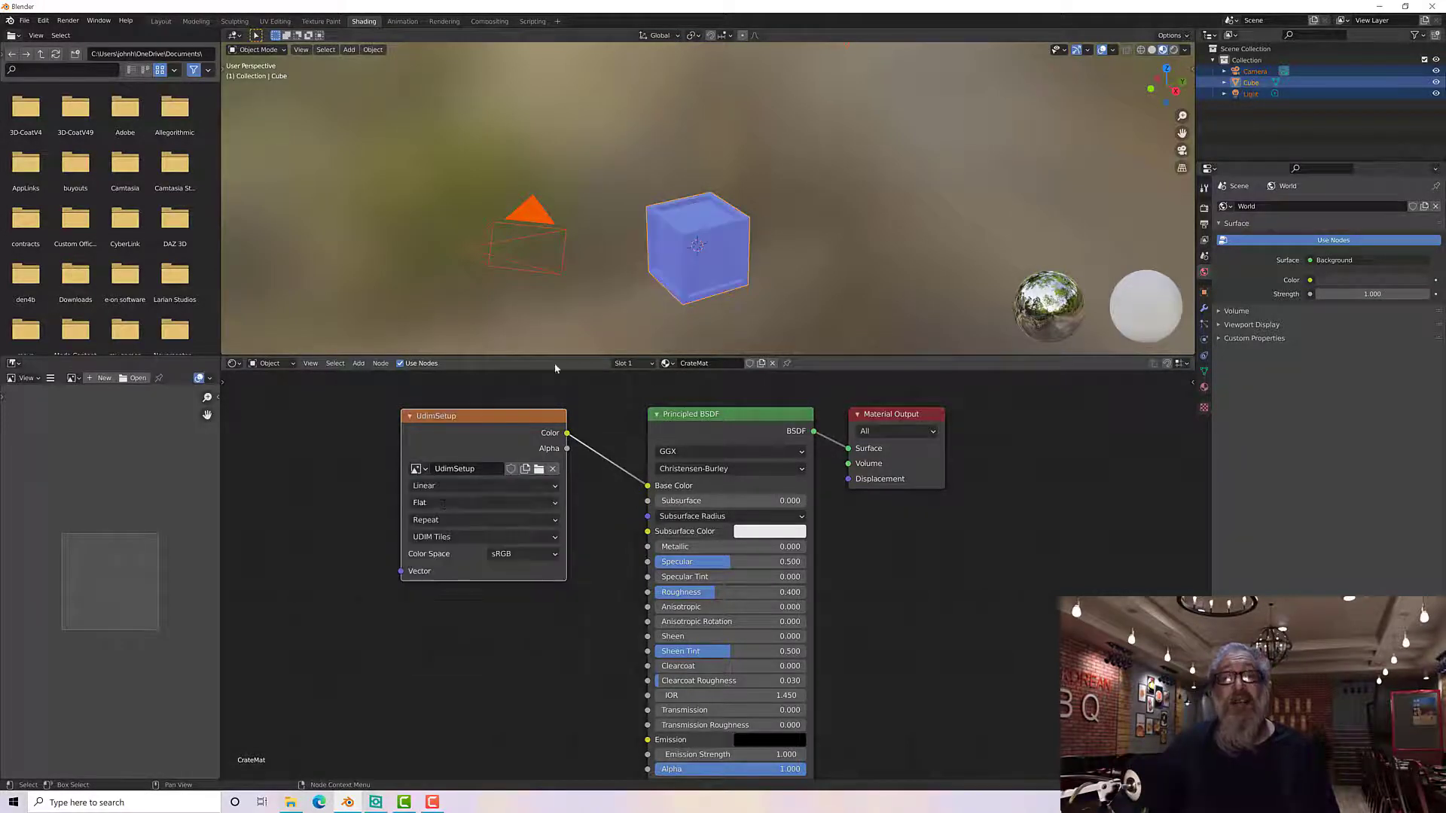
pyautogui.moveTo(636, 291); pyautogui.dragTo(727, 281, button='middle')
pyautogui.scroll(4, 716, 253)
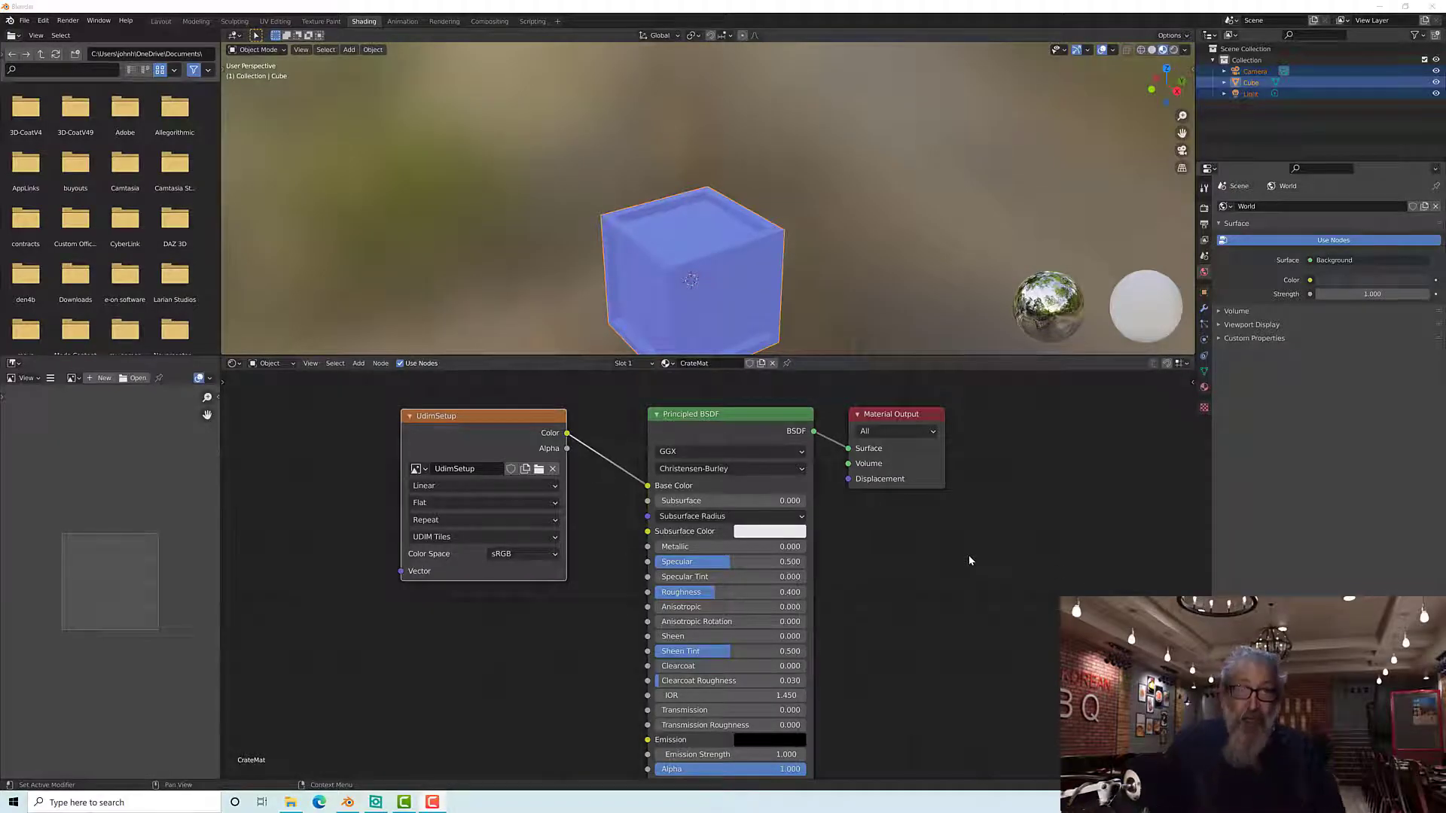
# Step: Return to the UV Editing workspace and select the six inset panel faces of the crate, without the frame
pyautogui.click(275, 21)
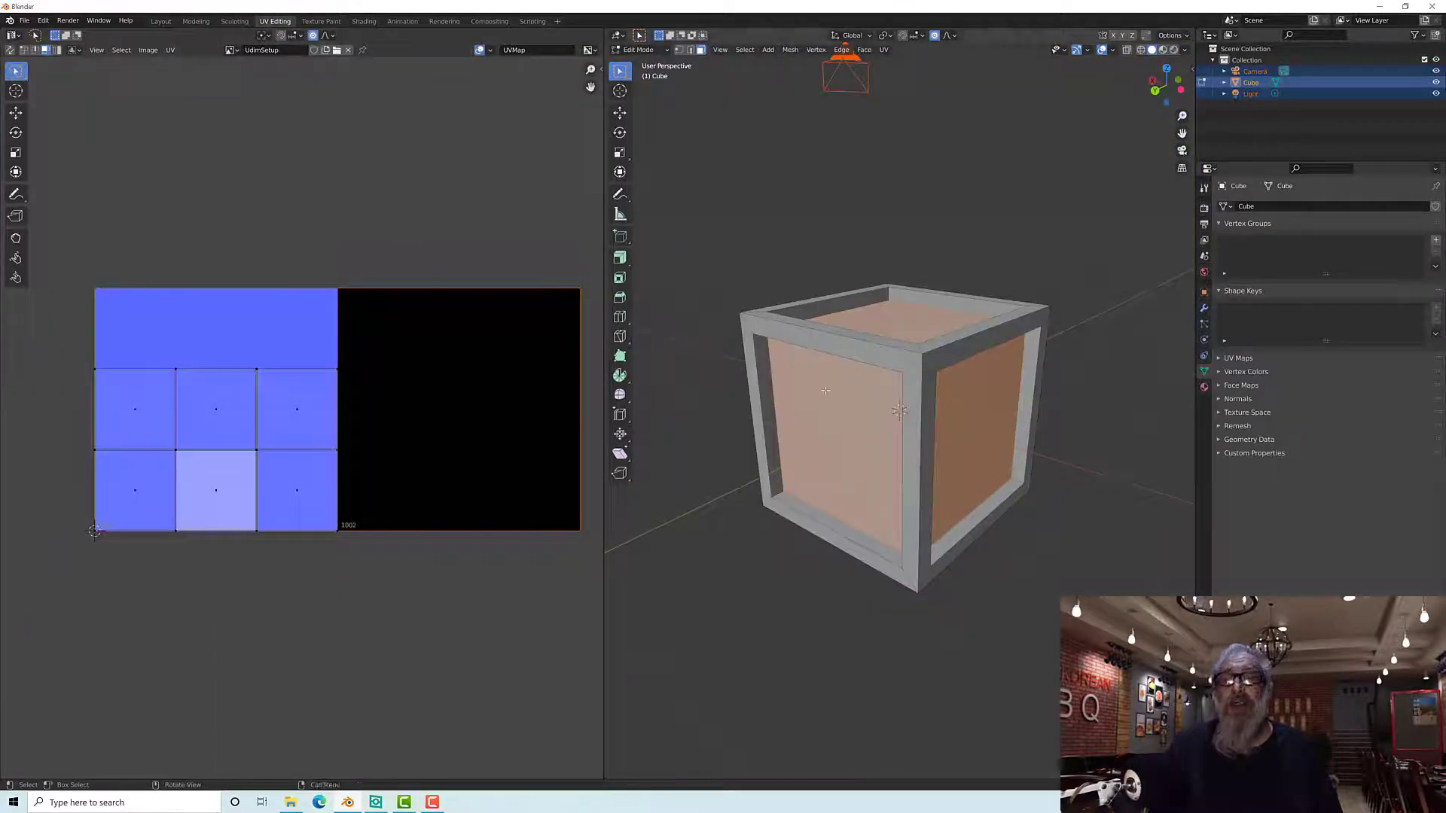
pyautogui.click(970, 417)
pyautogui.keyDown('shift'); pyautogui.click(872, 414); pyautogui.keyUp('shift')
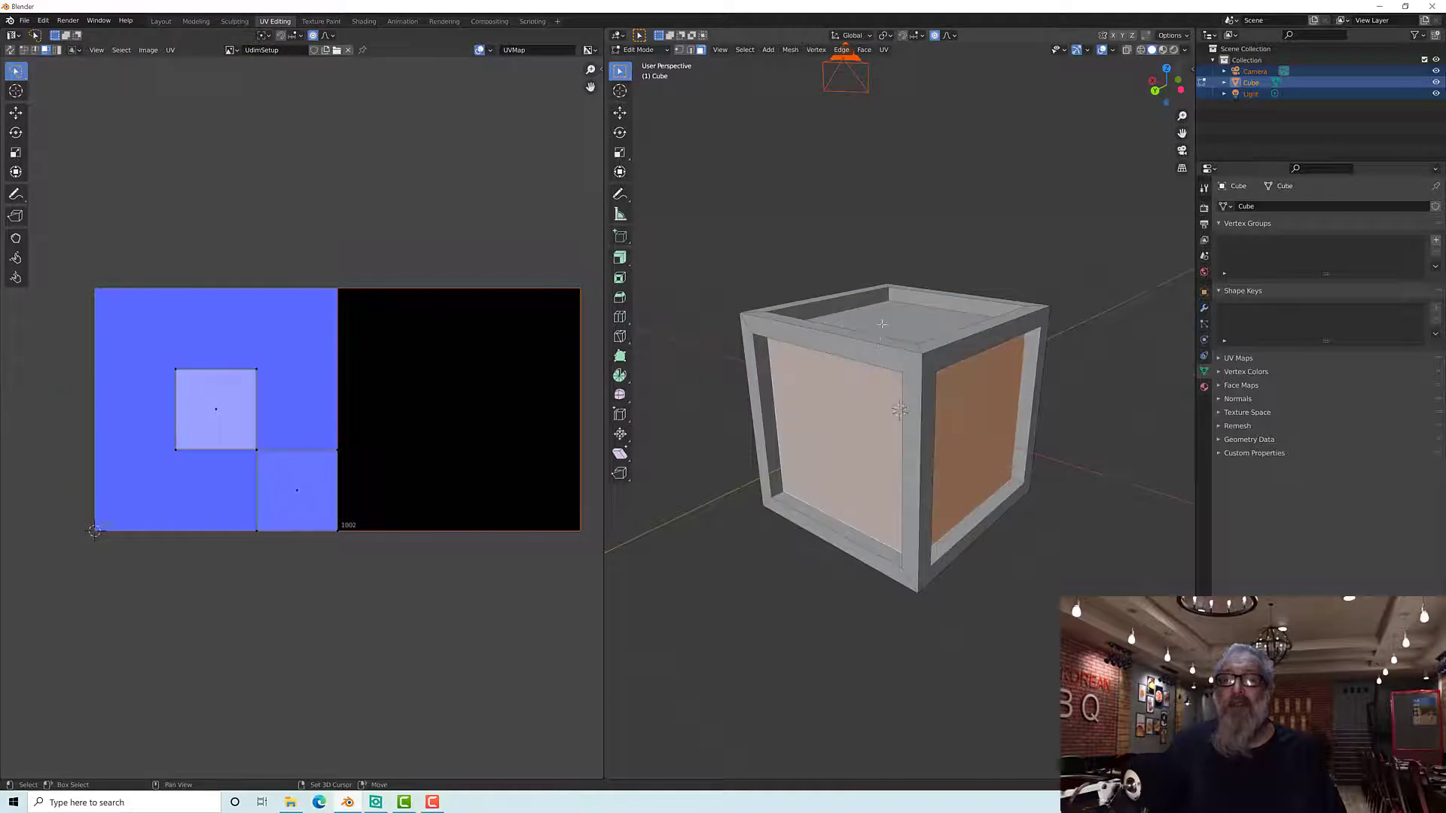
pyautogui.keyDown('shift'); pyautogui.click(882, 324); pyautogui.keyUp('shift')
pyautogui.moveTo(971, 369); pyautogui.dragTo(823, 383, button='middle')
pyautogui.keyDown('shift'); pyautogui.click(960, 419); pyautogui.keyUp('shift')
pyautogui.moveTo(962, 421); pyautogui.dragTo(795, 595, button='middle')
pyautogui.keyDown('shift'); pyautogui.click(794, 413); pyautogui.keyUp('shift')
pyautogui.keyDown('shift'); pyautogui.click(906, 468); pyautogui.keyUp('shift')
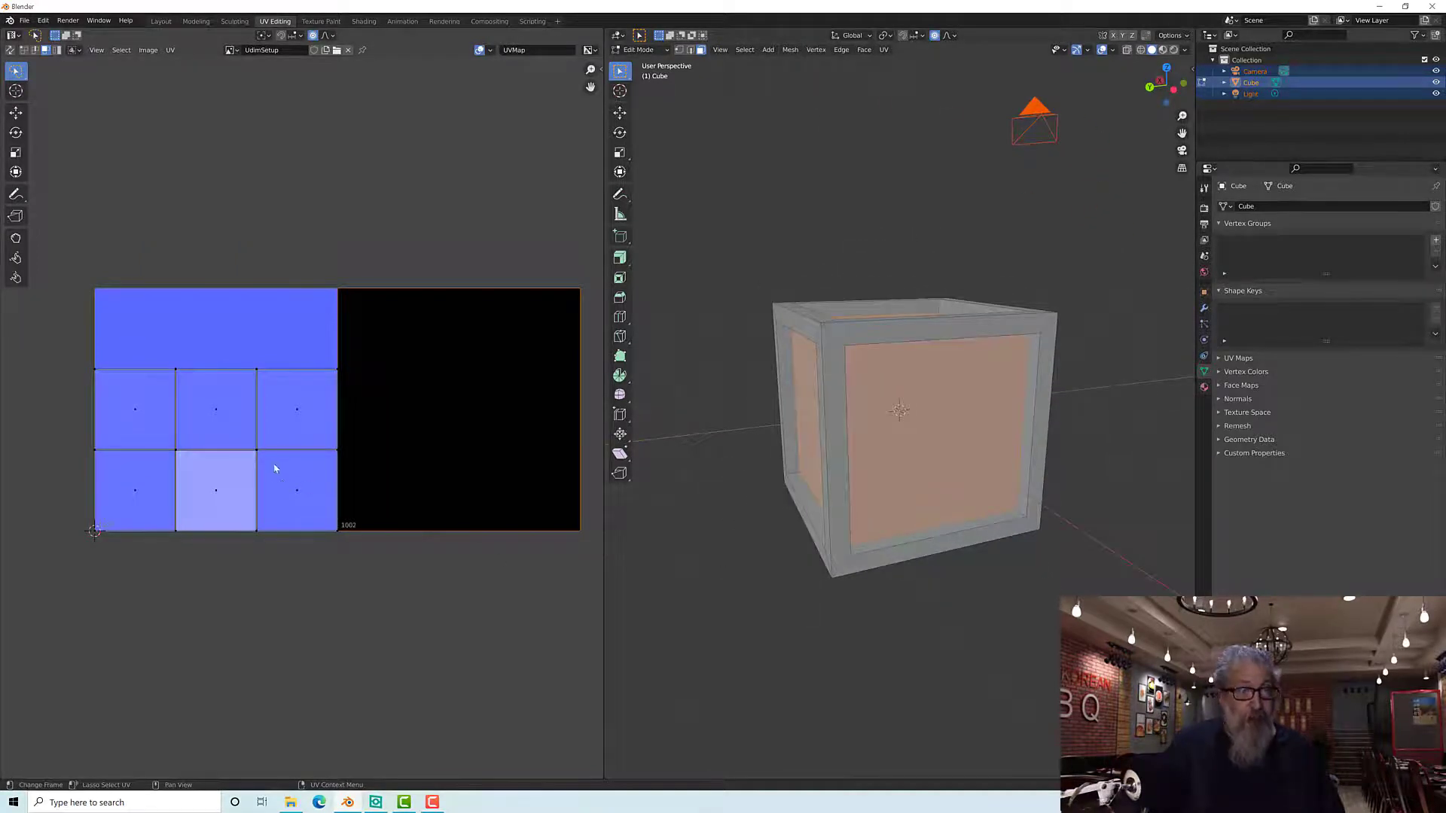
# Step: Select the UV islands of all six panels and move them from tile 1001 onto tile 1002
pyautogui.moveTo(274, 464)
pyautogui.mouseDown(button='middle')
pyautogui.moveTo(329, 475)
pyautogui.moveTo(289, 470)
pyautogui.mouseUp(button='middle')
pyautogui.moveTo(76, 334)
pyautogui.mouseDown()
pyautogui.moveTo(81, 357)
pyautogui.moveTo(317, 549)
pyautogui.mouseUp()
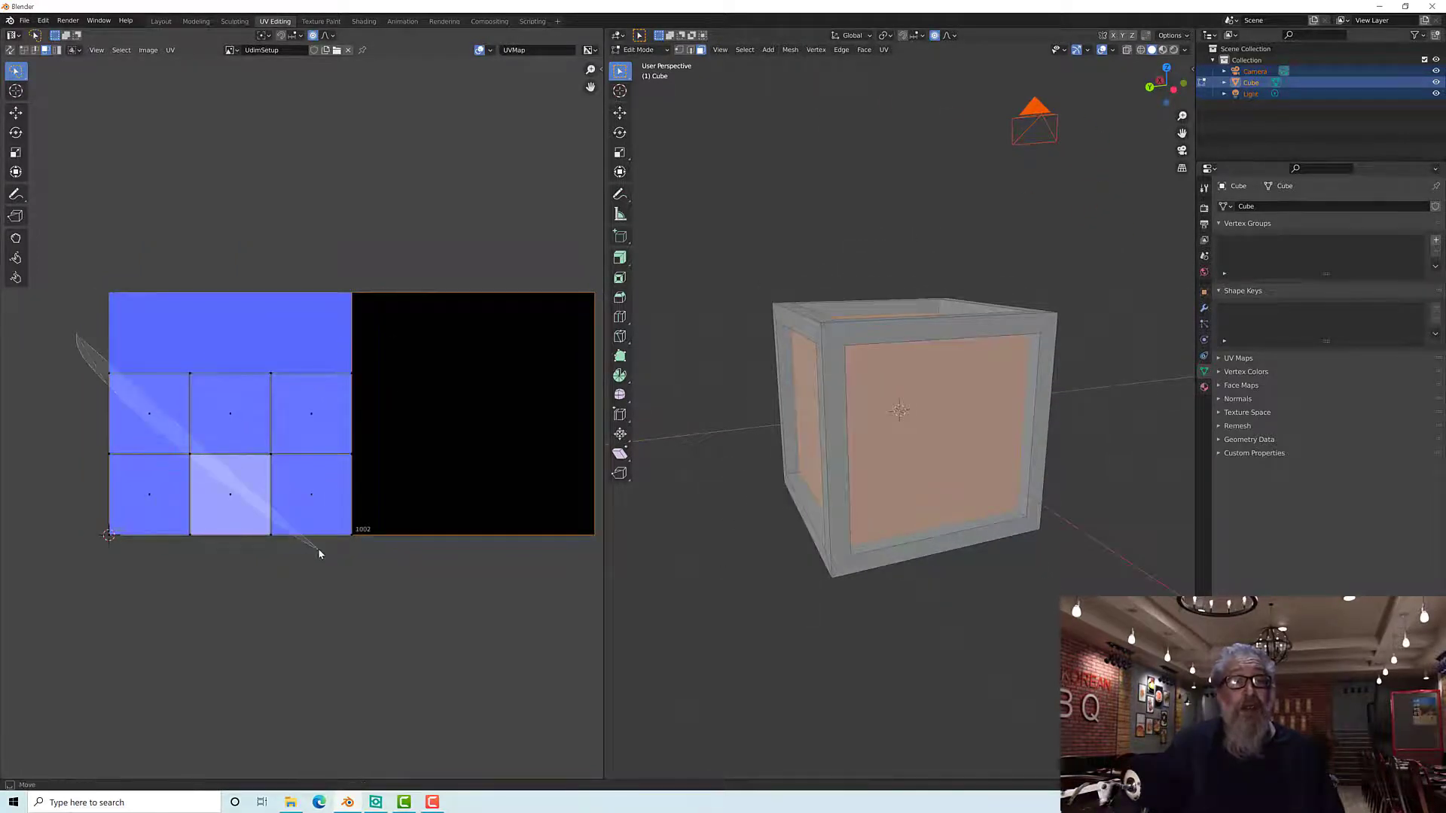
pyautogui.moveTo(318, 550)
pyautogui.keyDown('ctrl'); pyautogui.mouseDown(button='right')
pyautogui.moveTo(38, 400)
pyautogui.moveTo(207, 550)
pyautogui.mouseUp(button='right'); pyautogui.keyUp('ctrl')
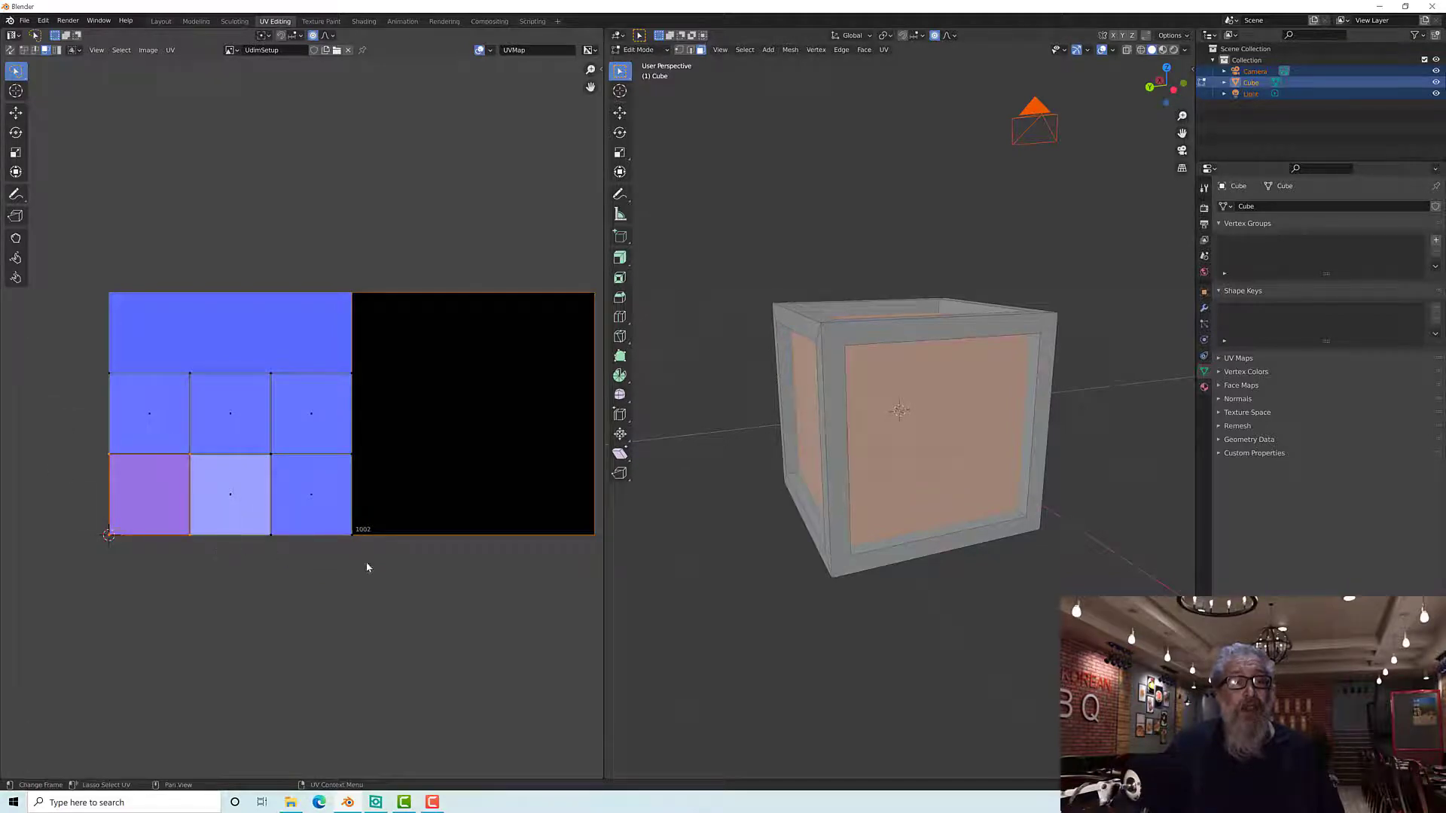
pyautogui.moveTo(367, 567)
pyautogui.keyDown('ctrl'); pyautogui.mouseDown(button='right')
pyautogui.moveTo(22, 470)
pyautogui.moveTo(352, 391)
pyautogui.moveTo(377, 510)
pyautogui.moveTo(384, 477)
pyautogui.mouseUp(button='right'); pyautogui.keyUp('ctrl')
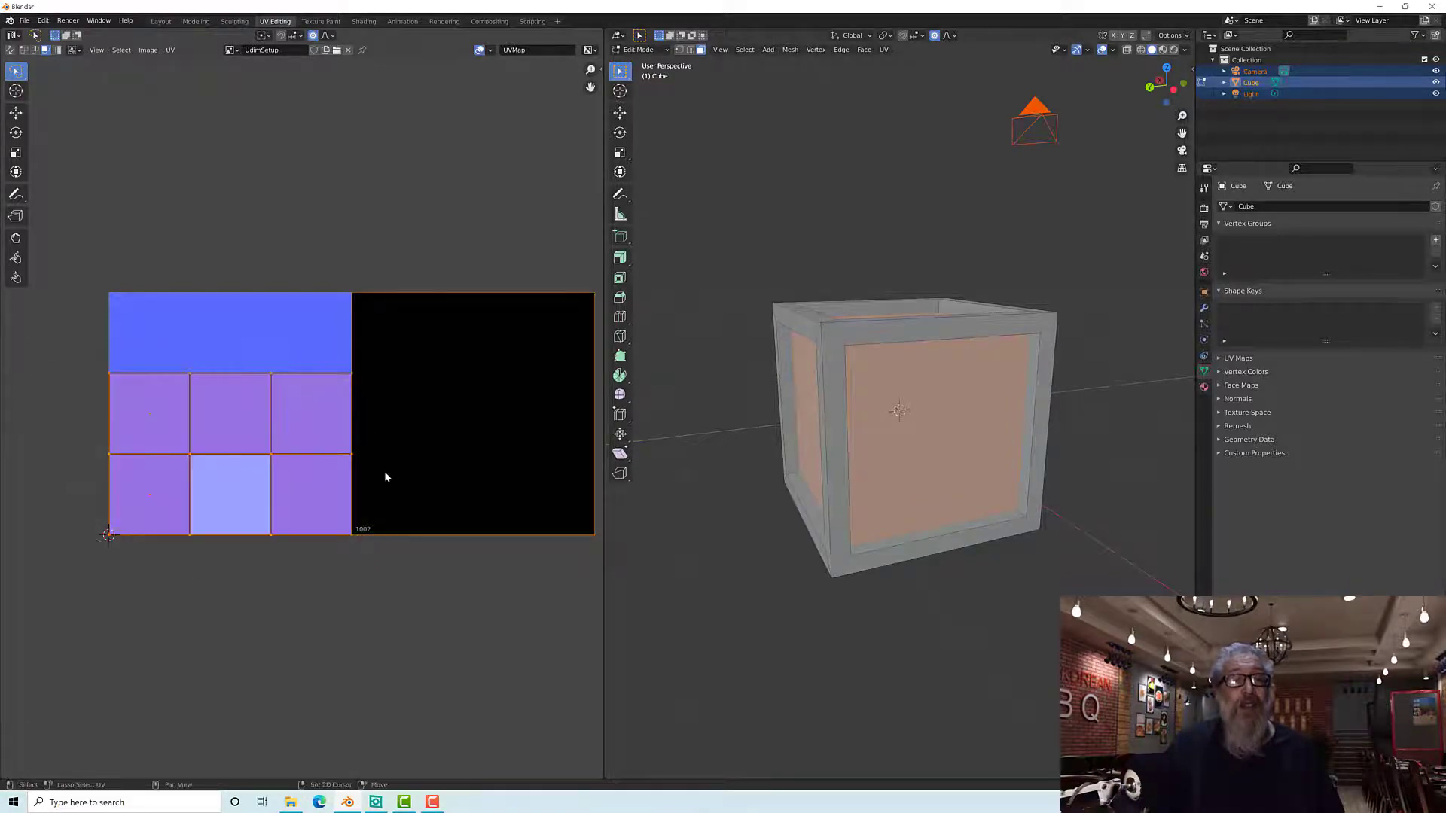
pyautogui.press('g')
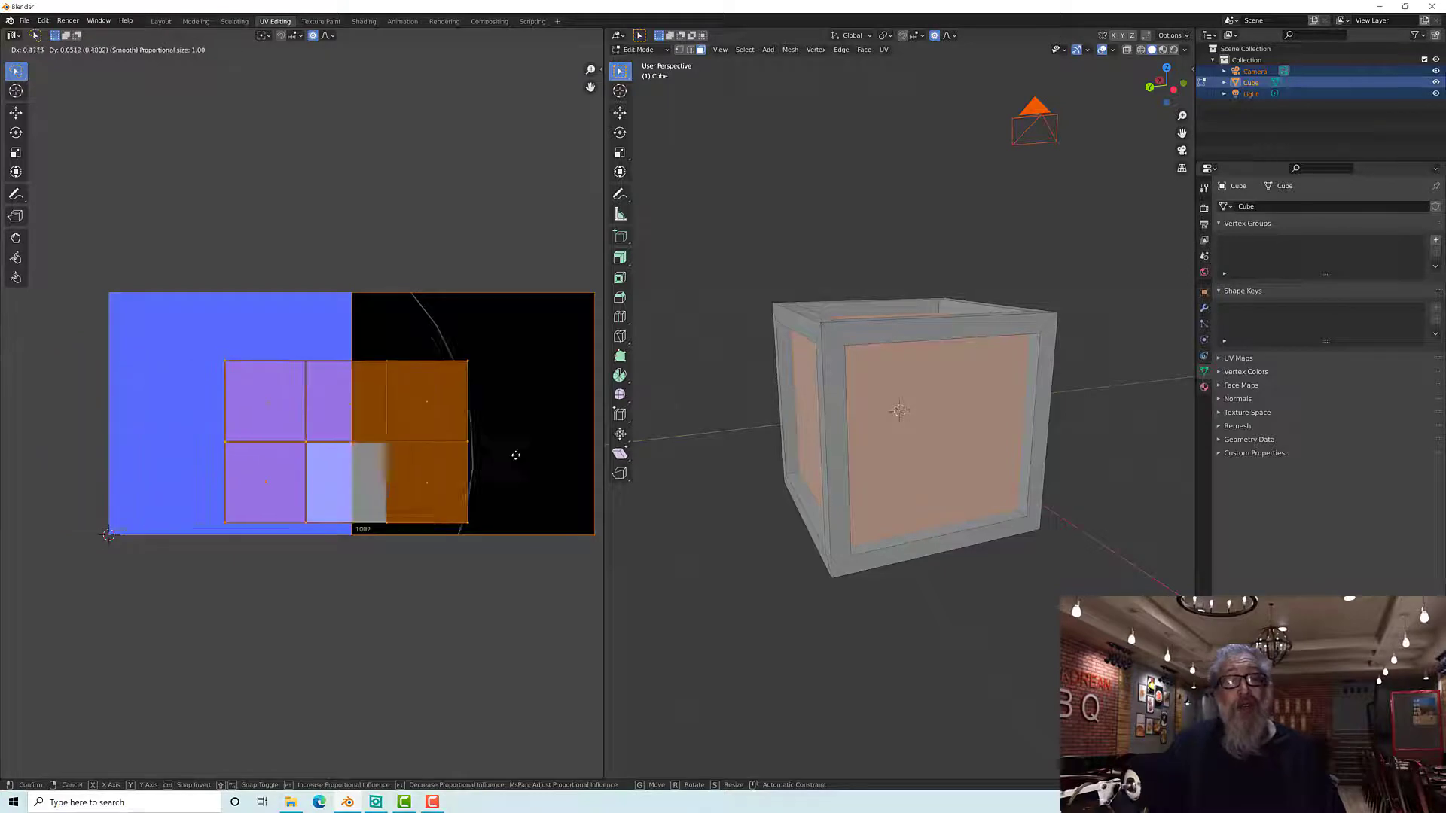
pyautogui.click(14, 445)
# Step: Nudge the panel UVs about 0.009 to the left so they no longer cross tile 1002's right border
pyautogui.scroll(5, 530, 433)
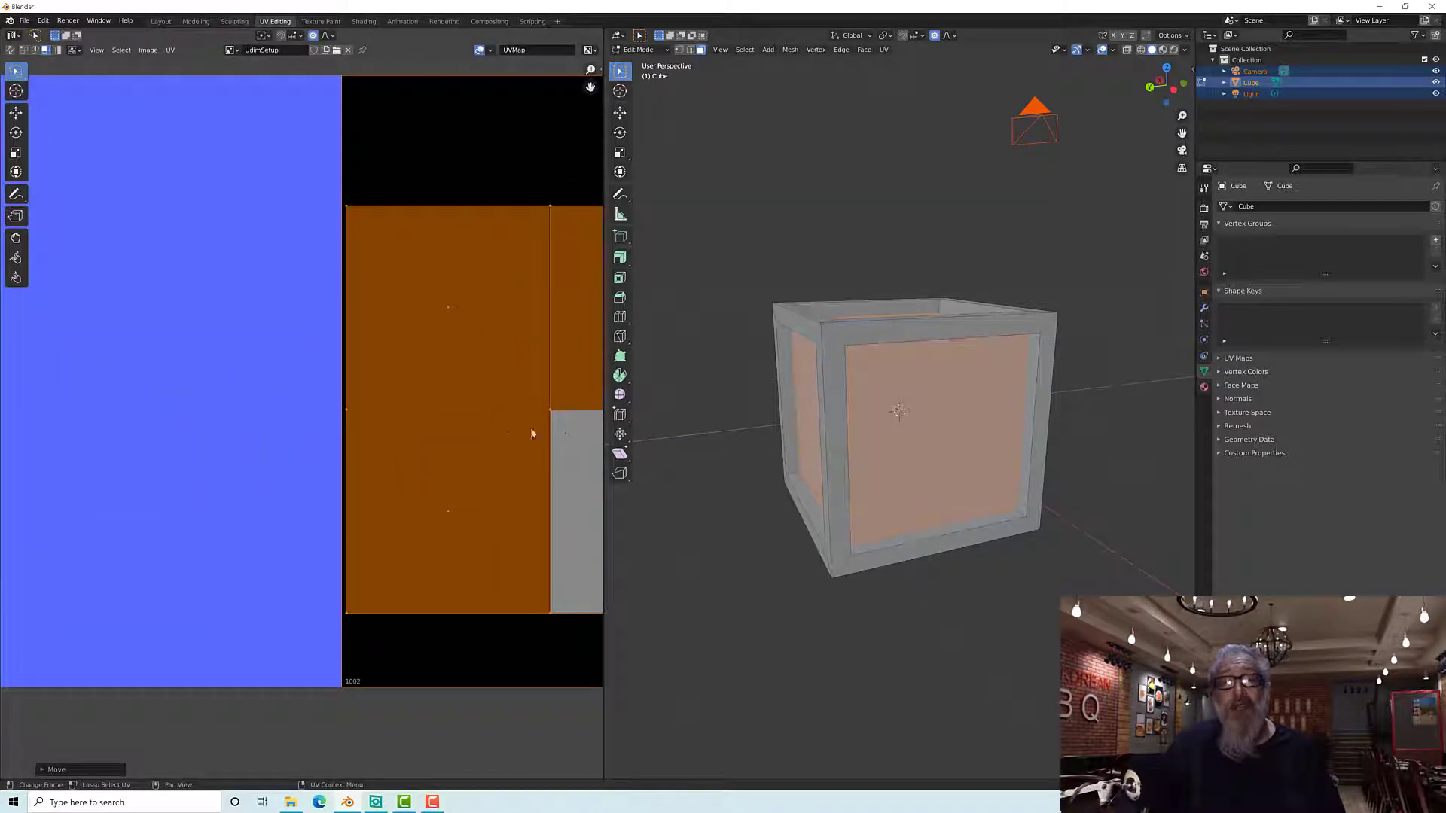
pyautogui.moveTo(473, 430); pyautogui.dragTo(104, 415, button='middle')
pyautogui.moveTo(279, 427); pyautogui.dragTo(150, 422, button='middle')
pyautogui.scroll(3, 485, 416)
pyautogui.moveTo(490, 404); pyautogui.dragTo(338, 411, button='middle')
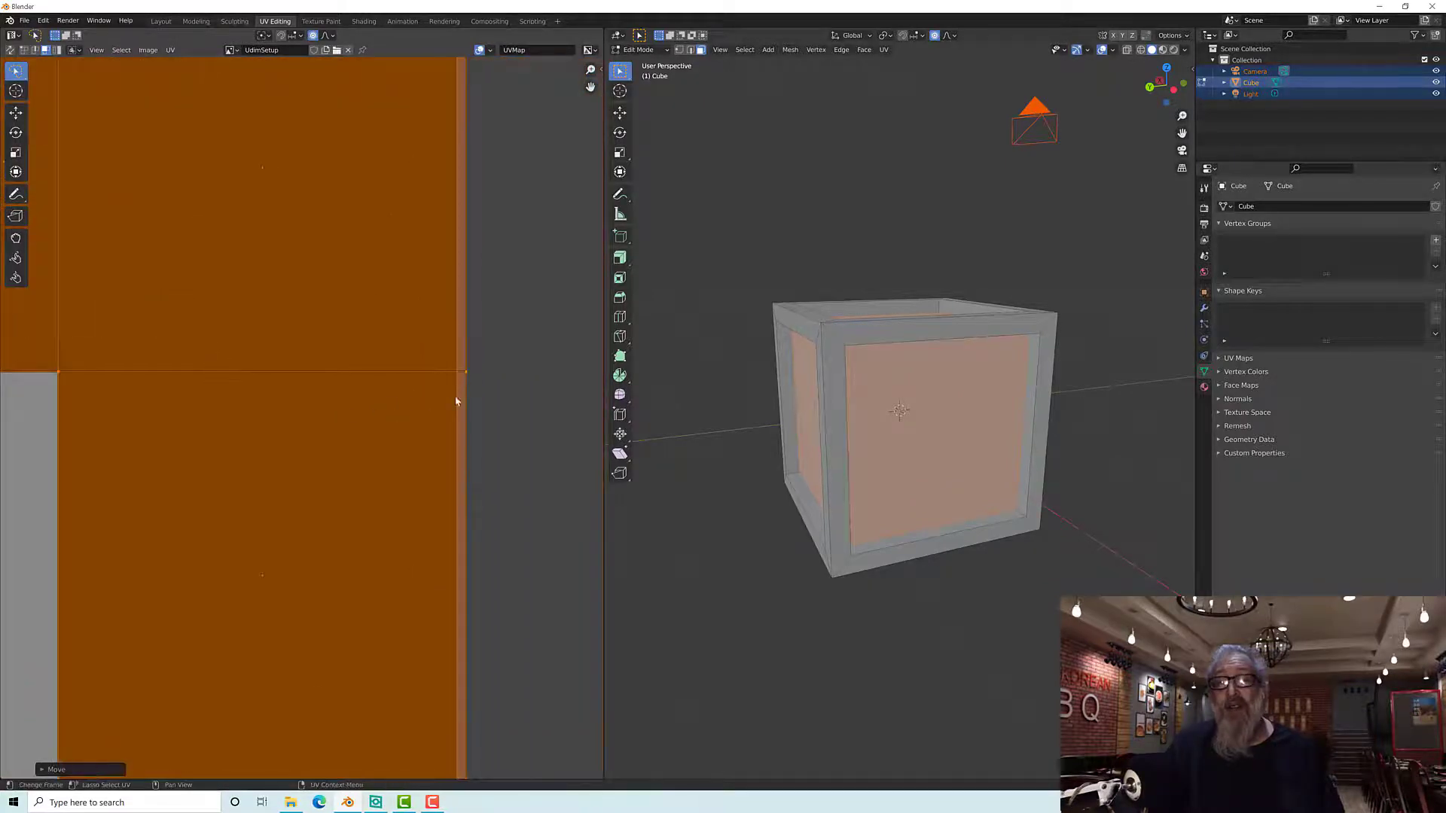
pyautogui.scroll(-2, 360, 416)
pyautogui.scroll(-5, 352, 416)
pyautogui.scroll(2, 336, 416)
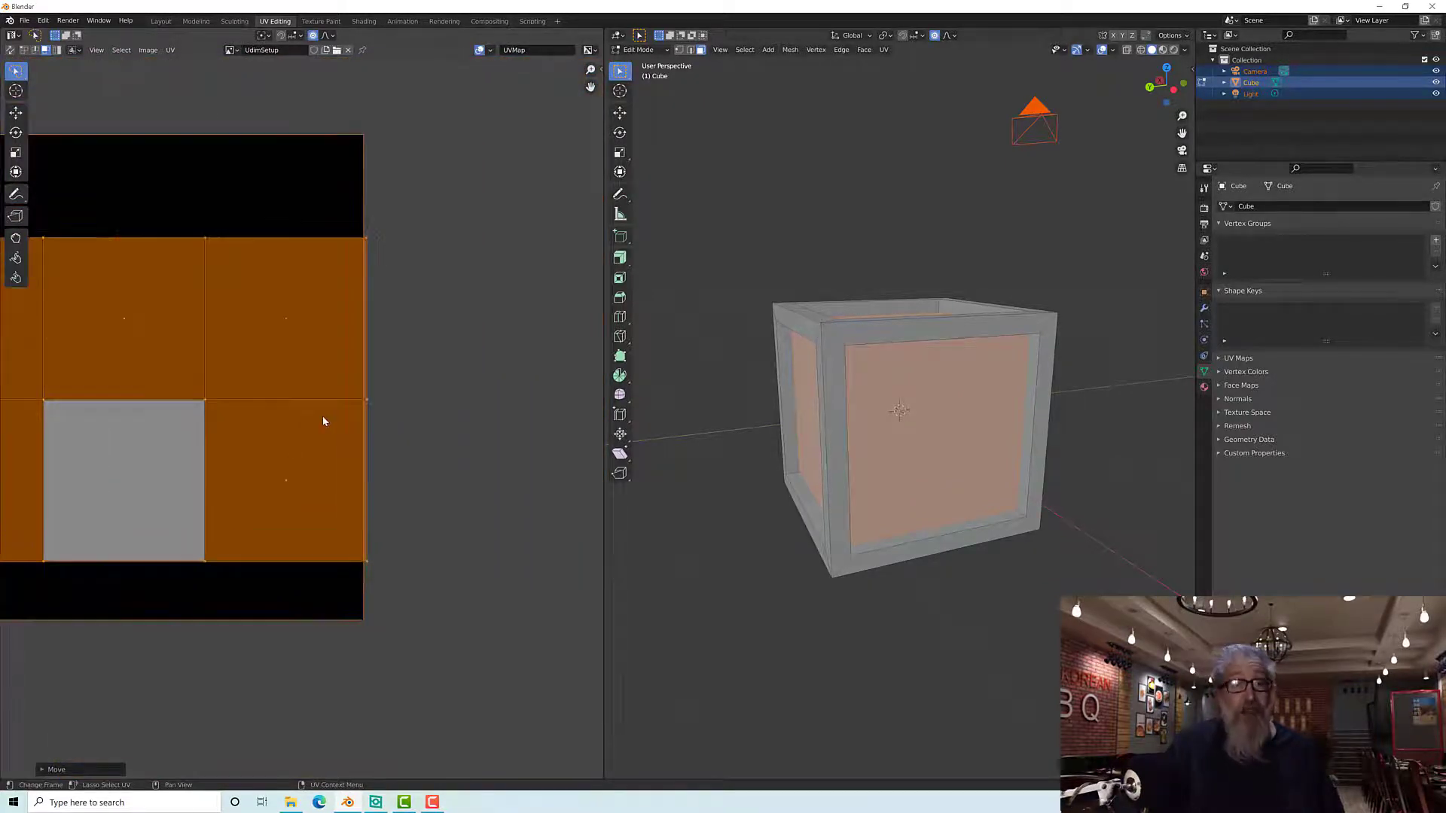
pyautogui.scroll(3, 339, 418)
pyautogui.scroll(1, 357, 416)
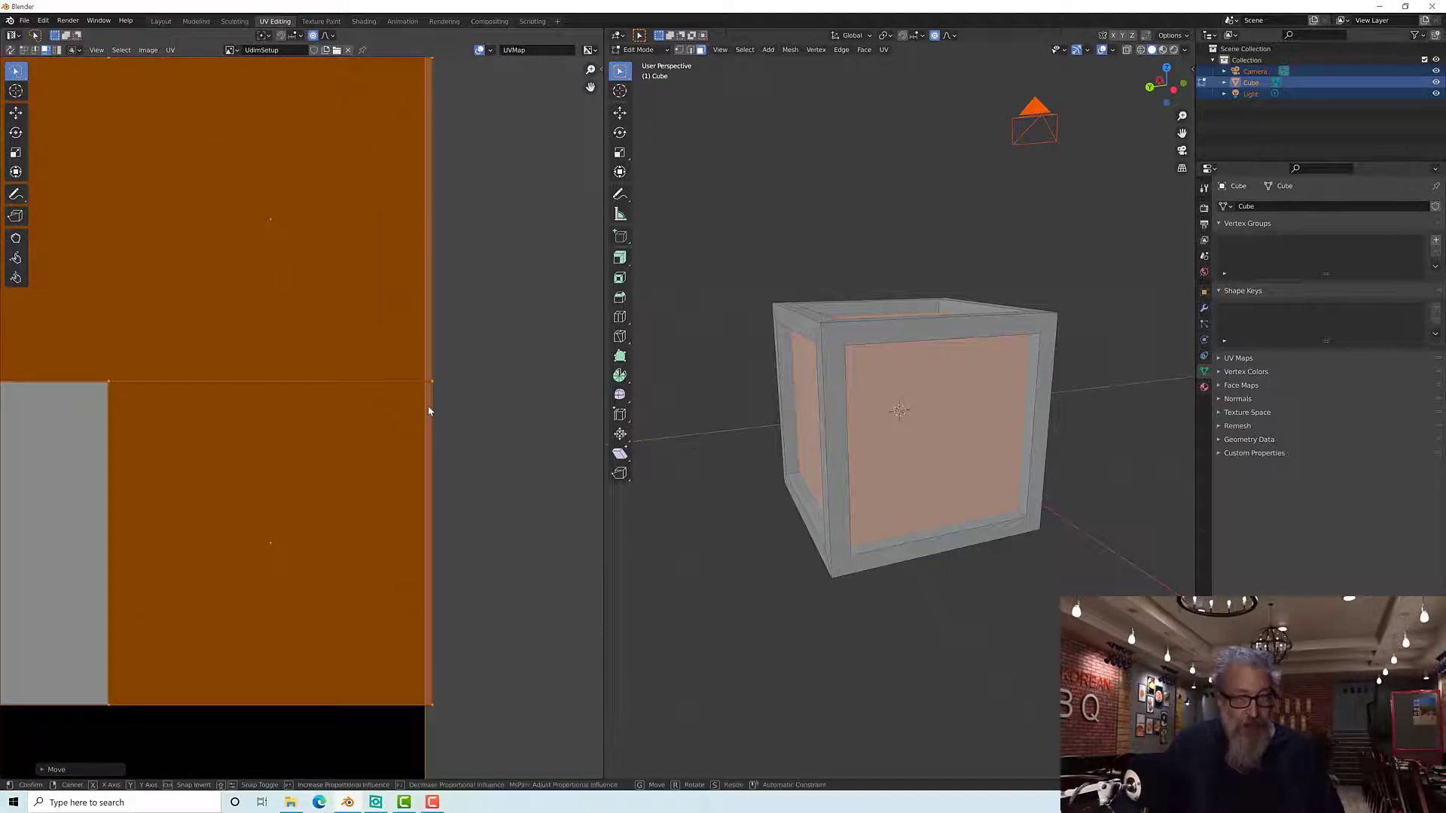
pyautogui.press('g')
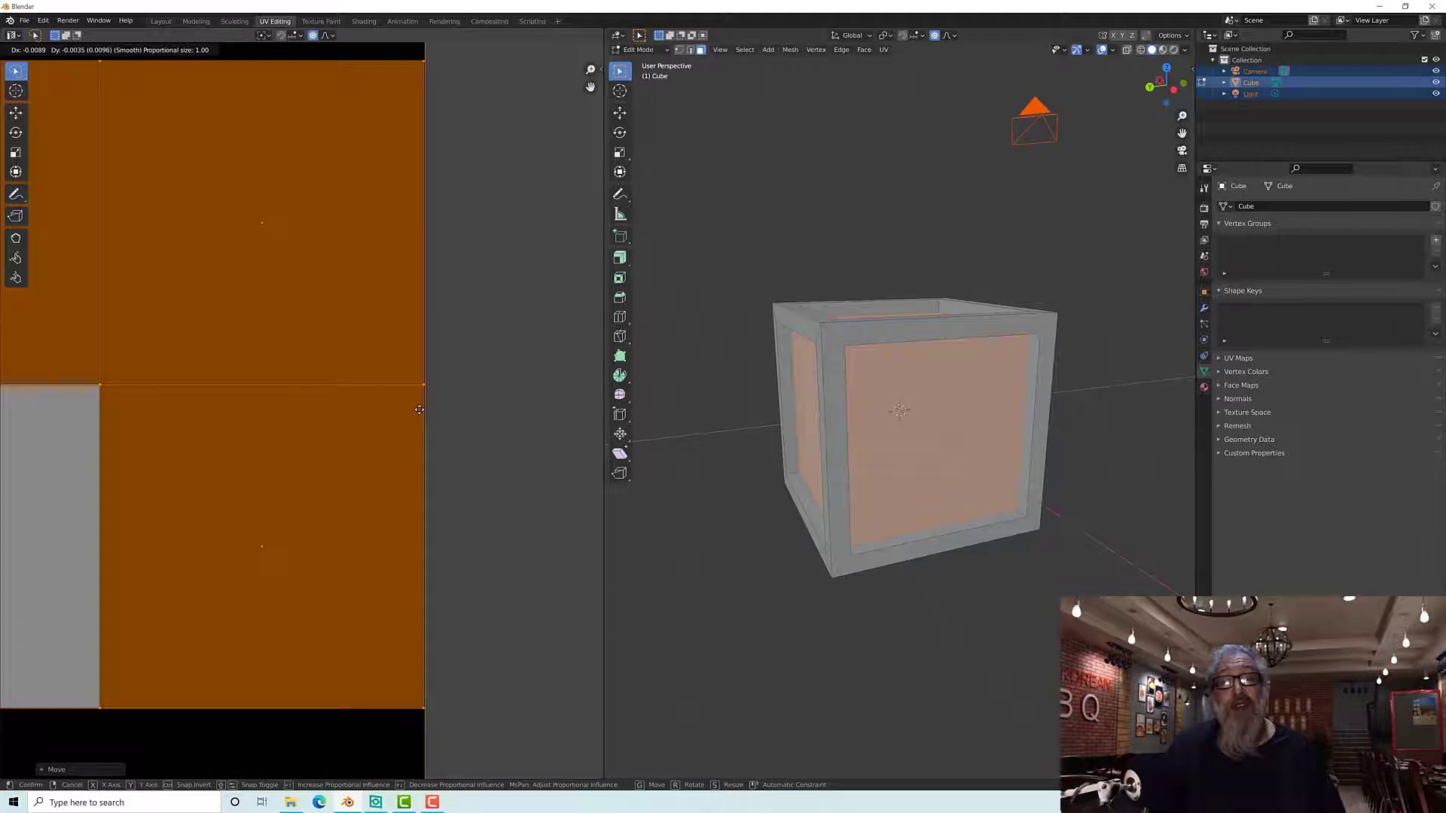
pyautogui.click(420, 409)
# Step: Fine-tune the panel UVs about 0.0014 to the right to meet tile 1002's right border
pyautogui.scroll(4, 446, 393)
pyautogui.moveTo(420, 384); pyautogui.dragTo(138, 413, button='middle')
pyautogui.scroll(5, 373, 368)
pyautogui.moveTo(426, 376); pyautogui.dragTo(345, 408, button='middle')
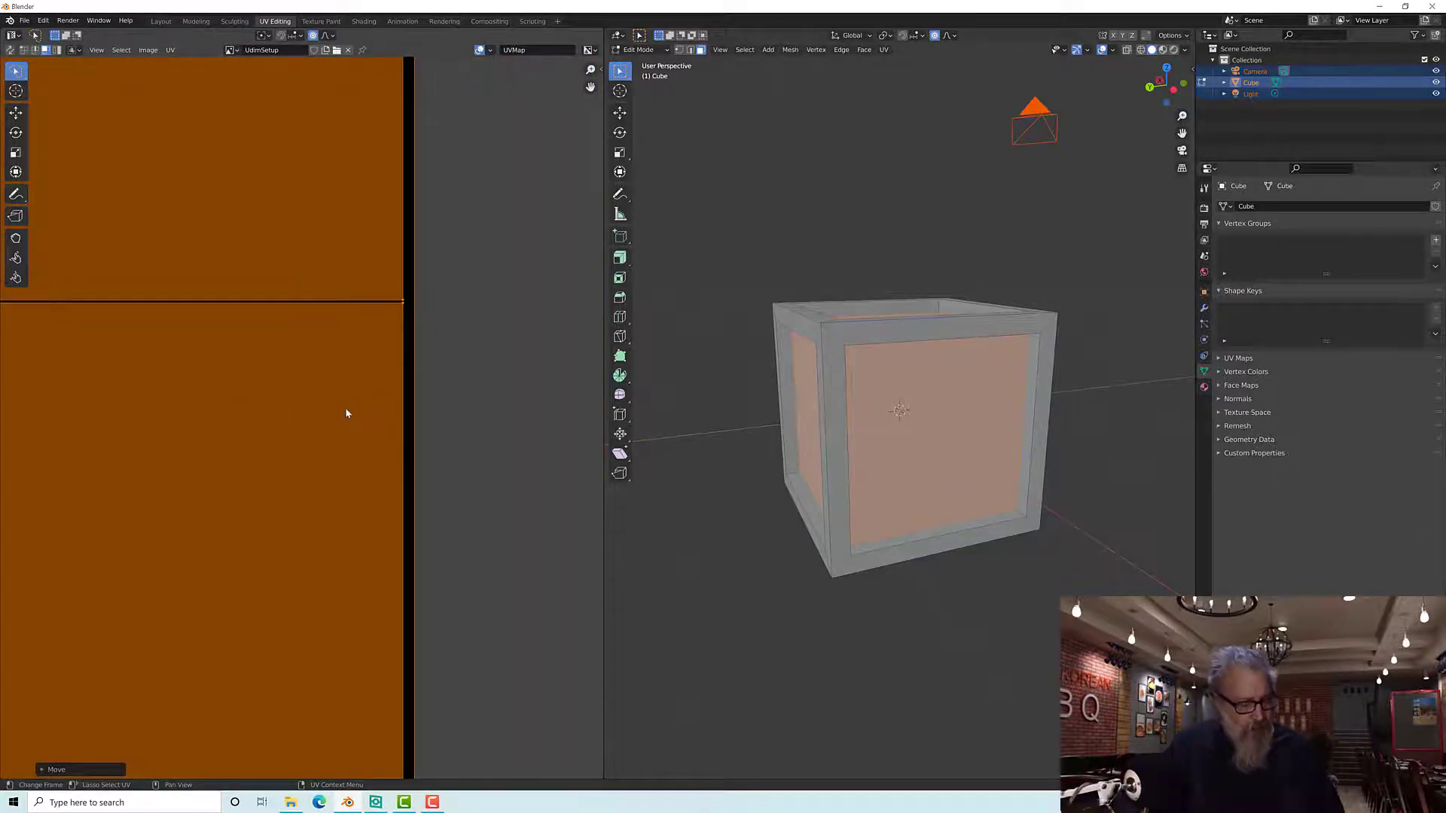
pyautogui.press('g')
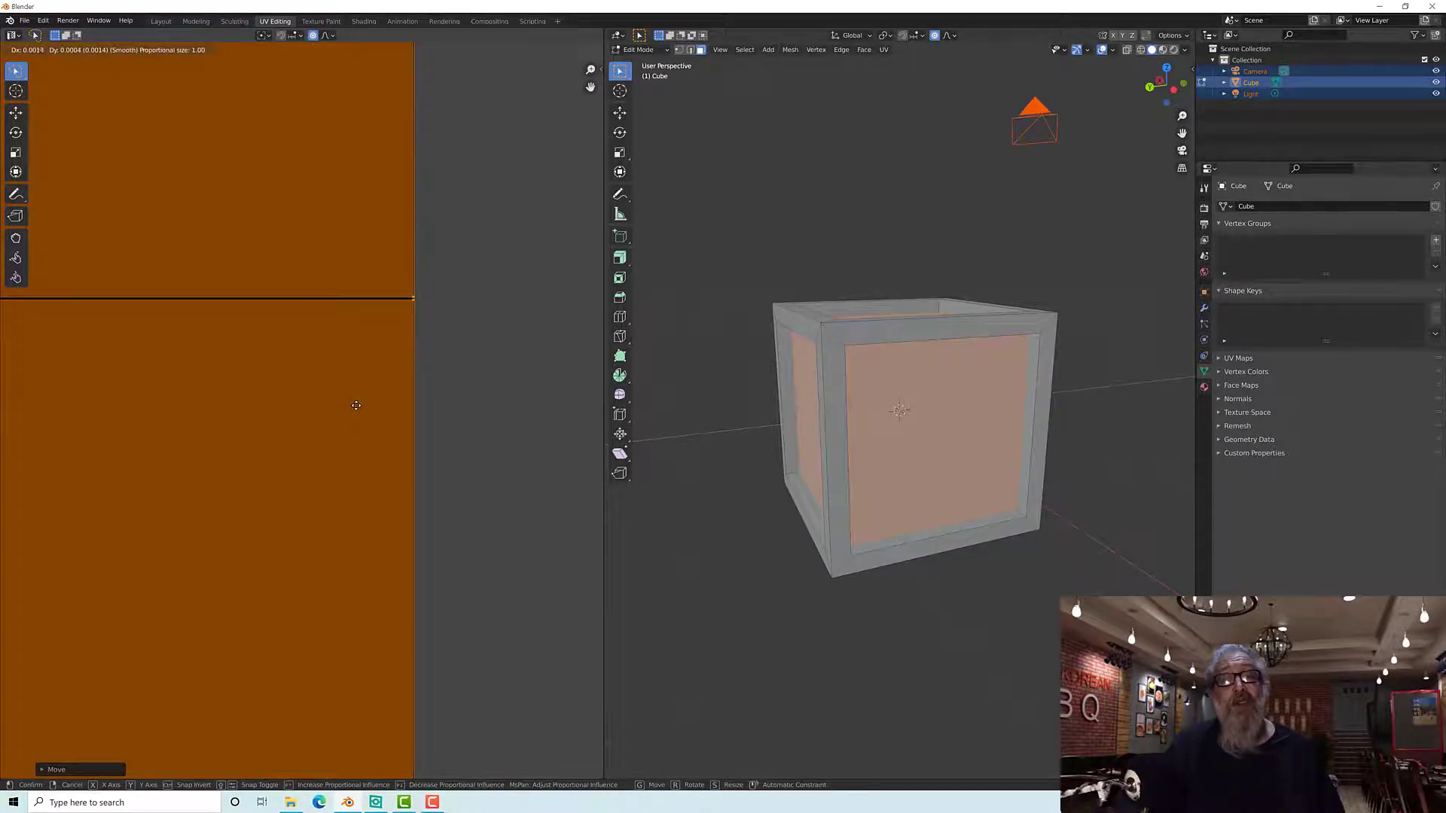
pyautogui.click(356, 406)
# Step: Check the panel UVs against tile 1002's side borders and scale them down slightly to leave a small margin
pyautogui.scroll(-3, 354, 407)
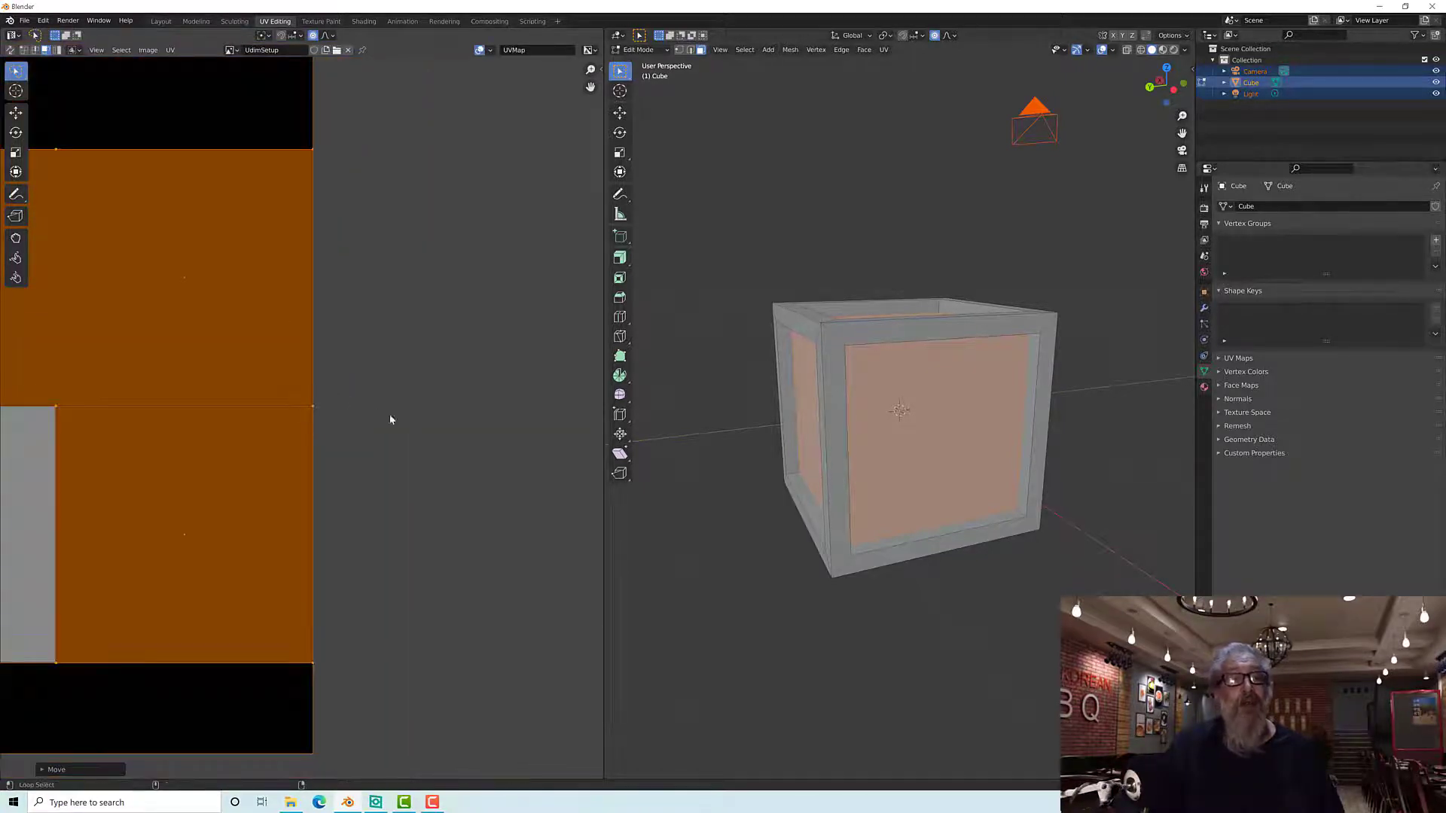
pyautogui.moveTo(387, 418); pyautogui.dragTo(158, 392, button='middle')
pyautogui.moveTo(42, 411); pyautogui.dragTo(308, 411, button='middle')
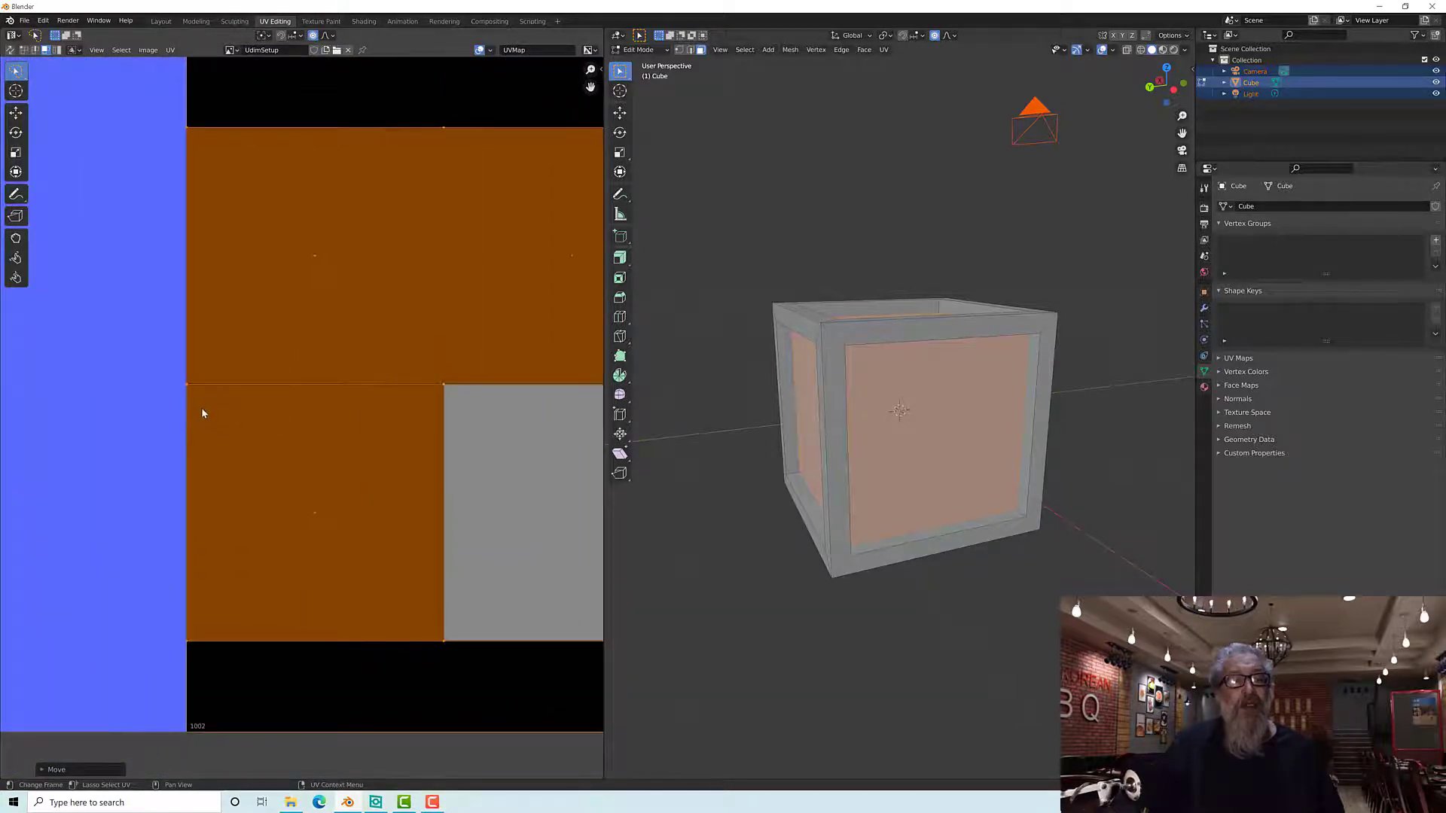
pyautogui.scroll(4, 201, 413)
pyautogui.scroll(-9, 66, 360)
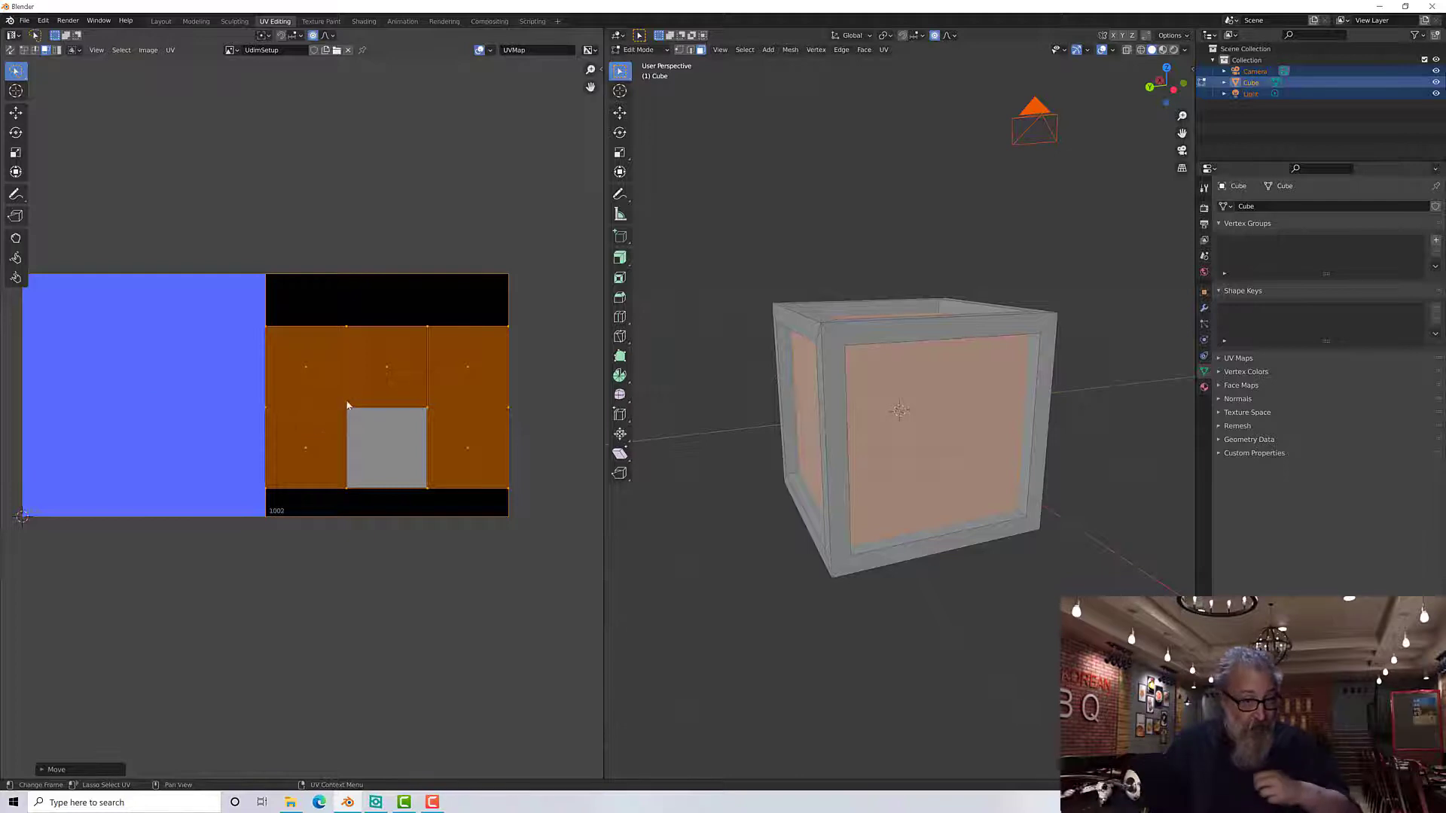
pyautogui.scroll(1, 303, 420)
pyautogui.moveTo(381, 403); pyautogui.dragTo(324, 403, button='middle')
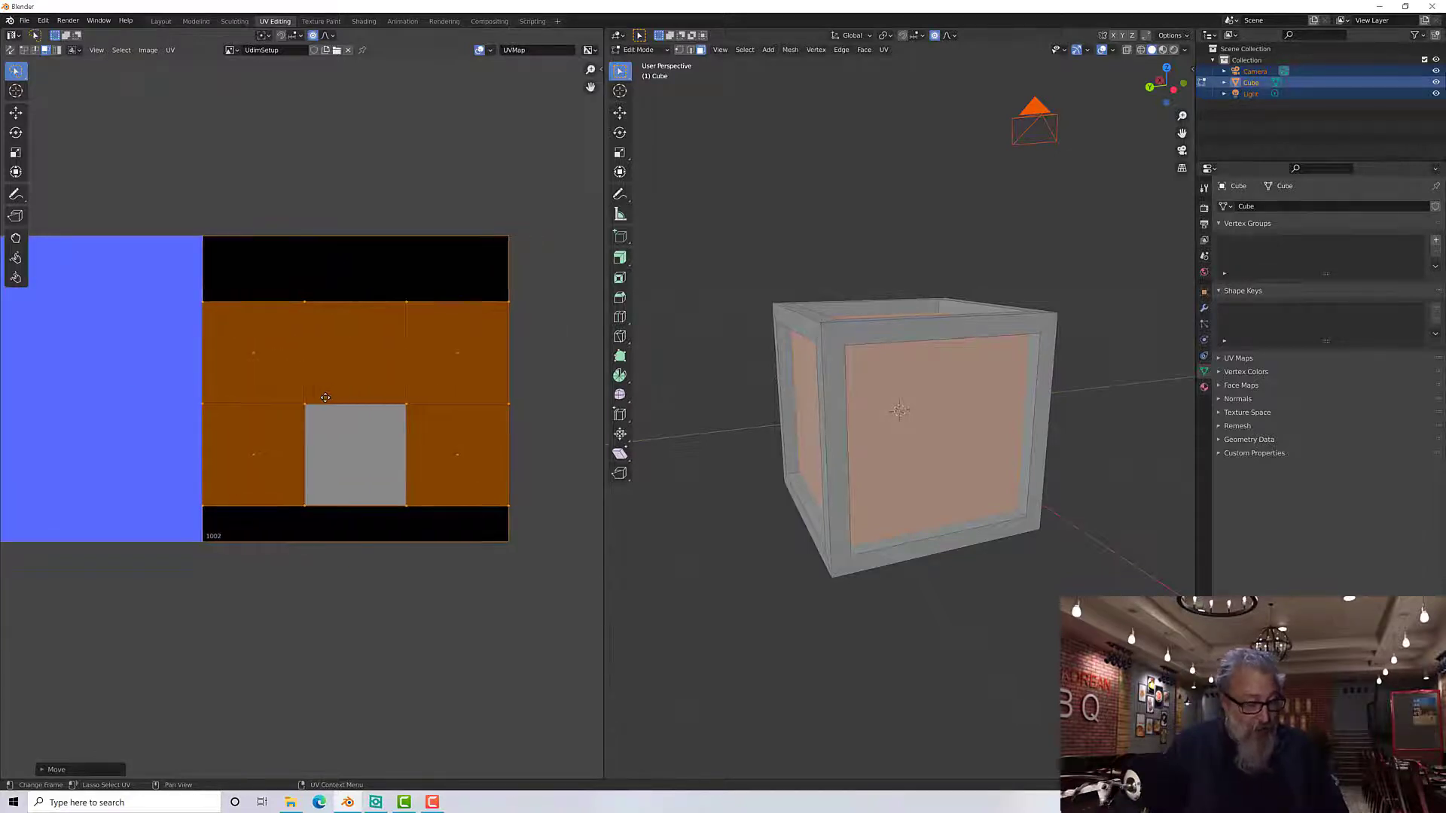
pyautogui.press('s')
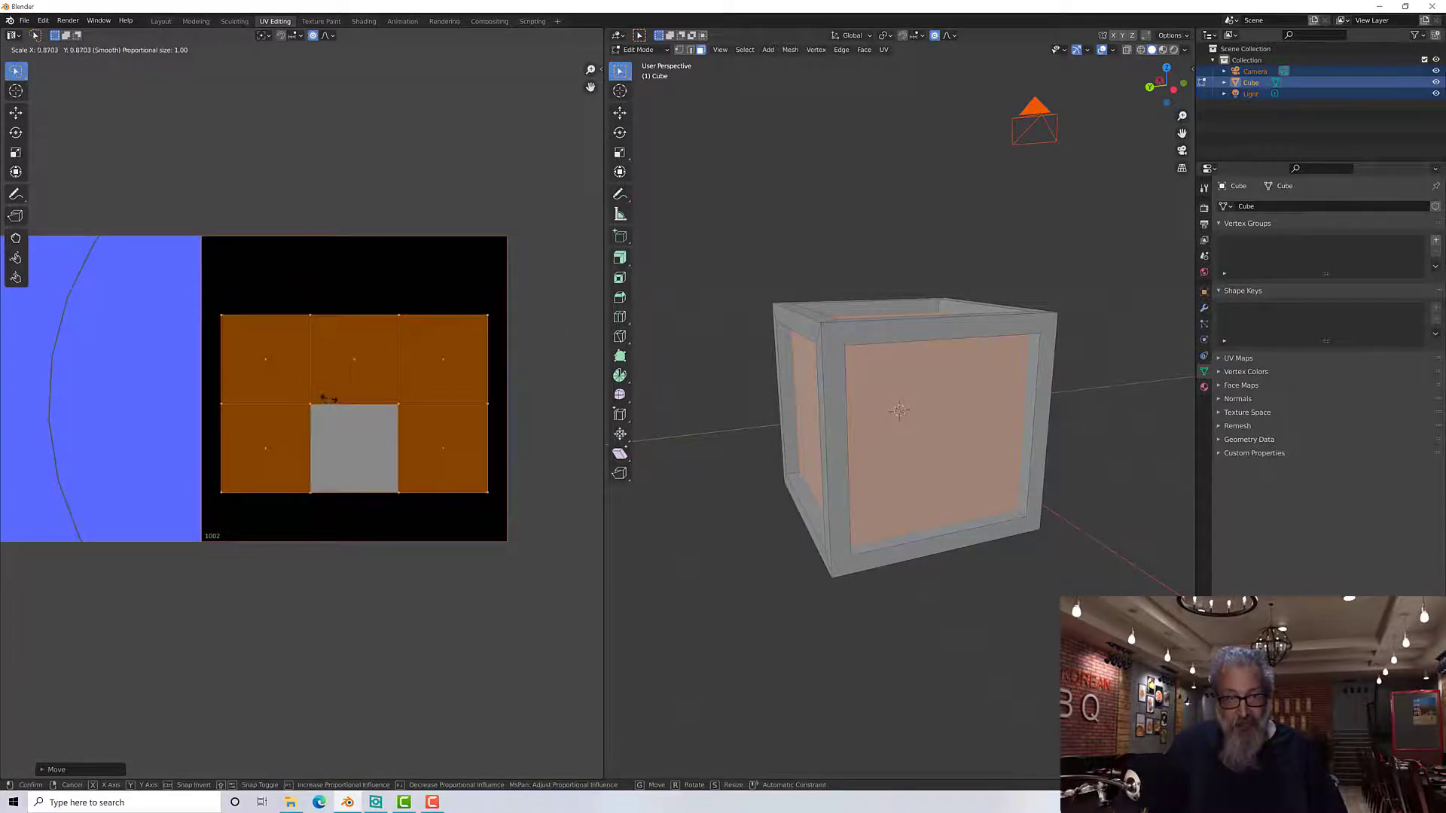
pyautogui.click(325, 403)
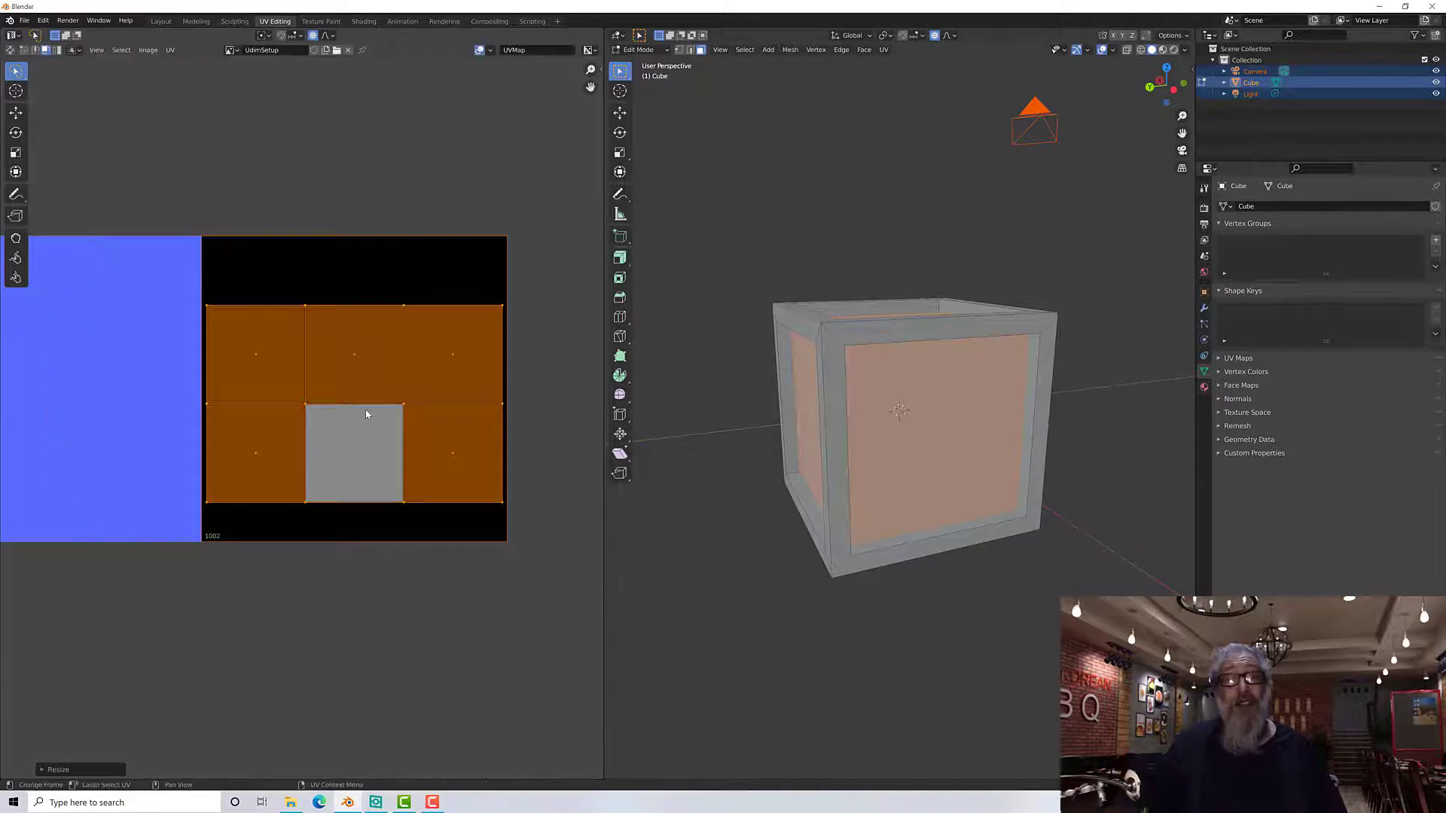
pyautogui.scroll(-3, 356, 414)
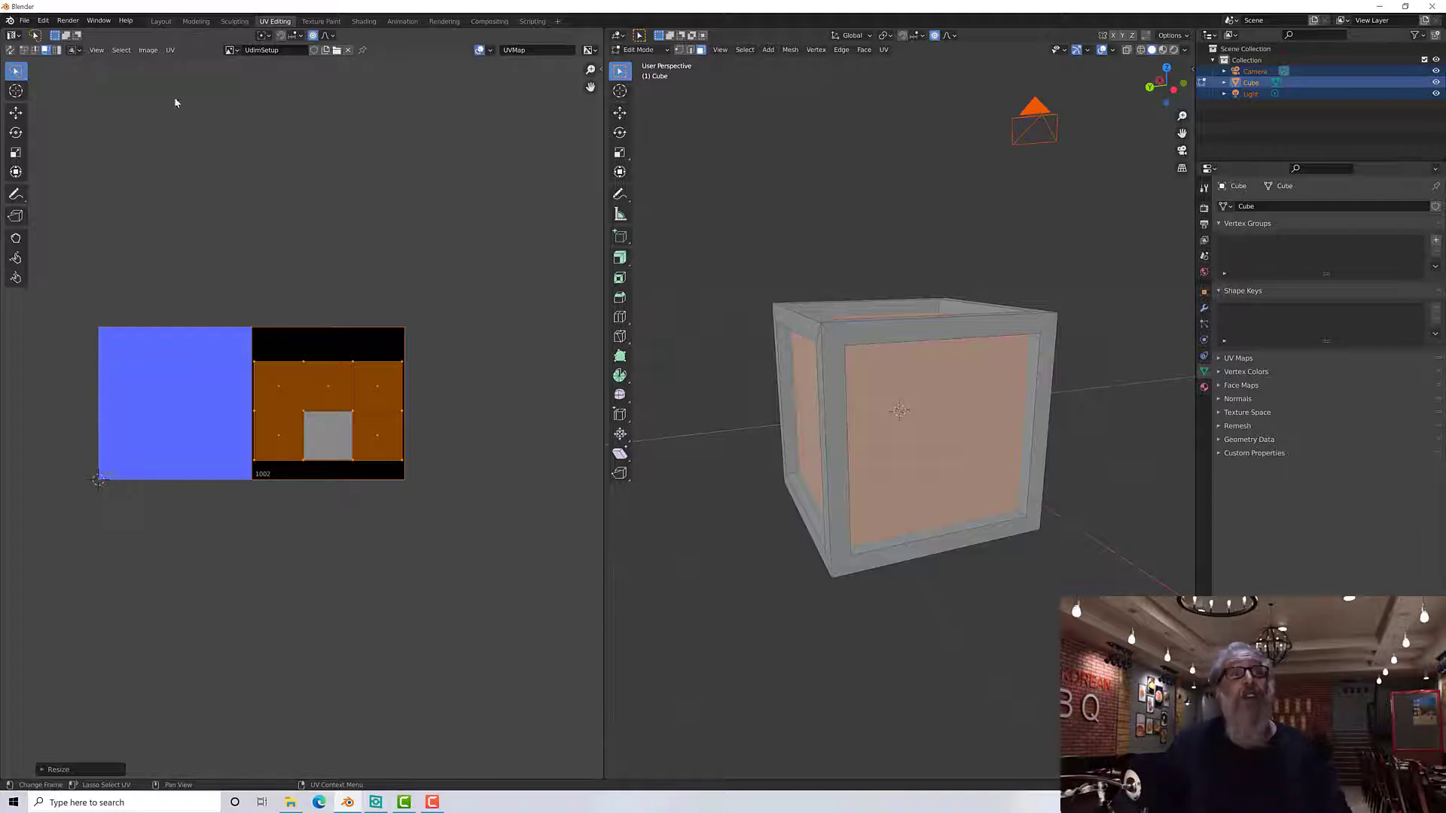
# Step: Try to select the frame's UV islands by inverting the selection in the UV editor
pyautogui.click(120, 51)
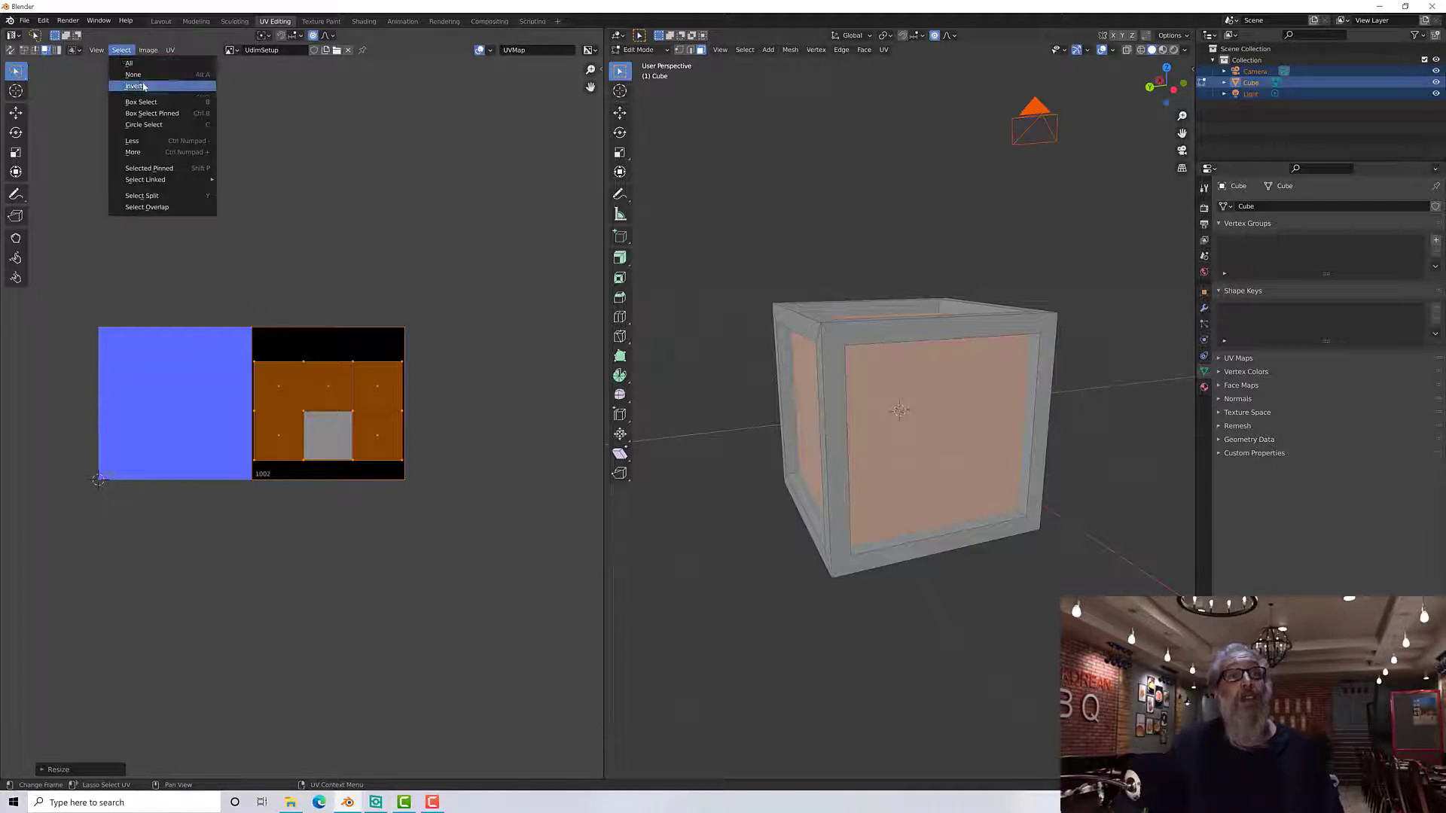
pyautogui.click(140, 83)
pyautogui.moveTo(89, 280)
pyautogui.mouseDown()
pyautogui.moveTo(150, 433)
pyautogui.moveTo(245, 523)
pyautogui.mouseUp()
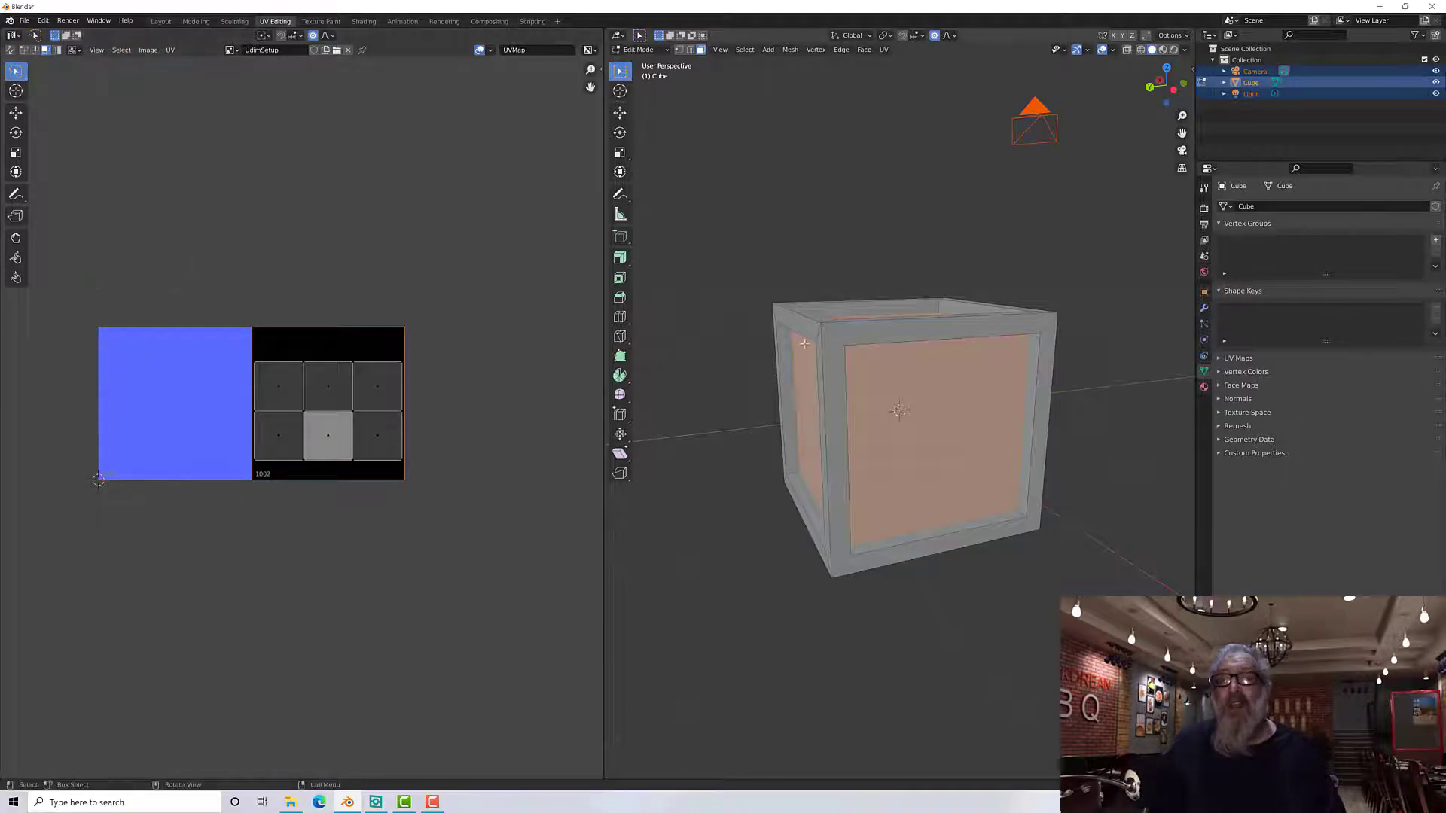
# Step: Select the crate's six recessed panel faces in the 3D viewport and invert the selection to get all the frame faces
pyautogui.click(831, 357)
pyautogui.keyDown('shift'); pyautogui.click(820, 358); pyautogui.keyUp('shift')
pyautogui.click(892, 381)
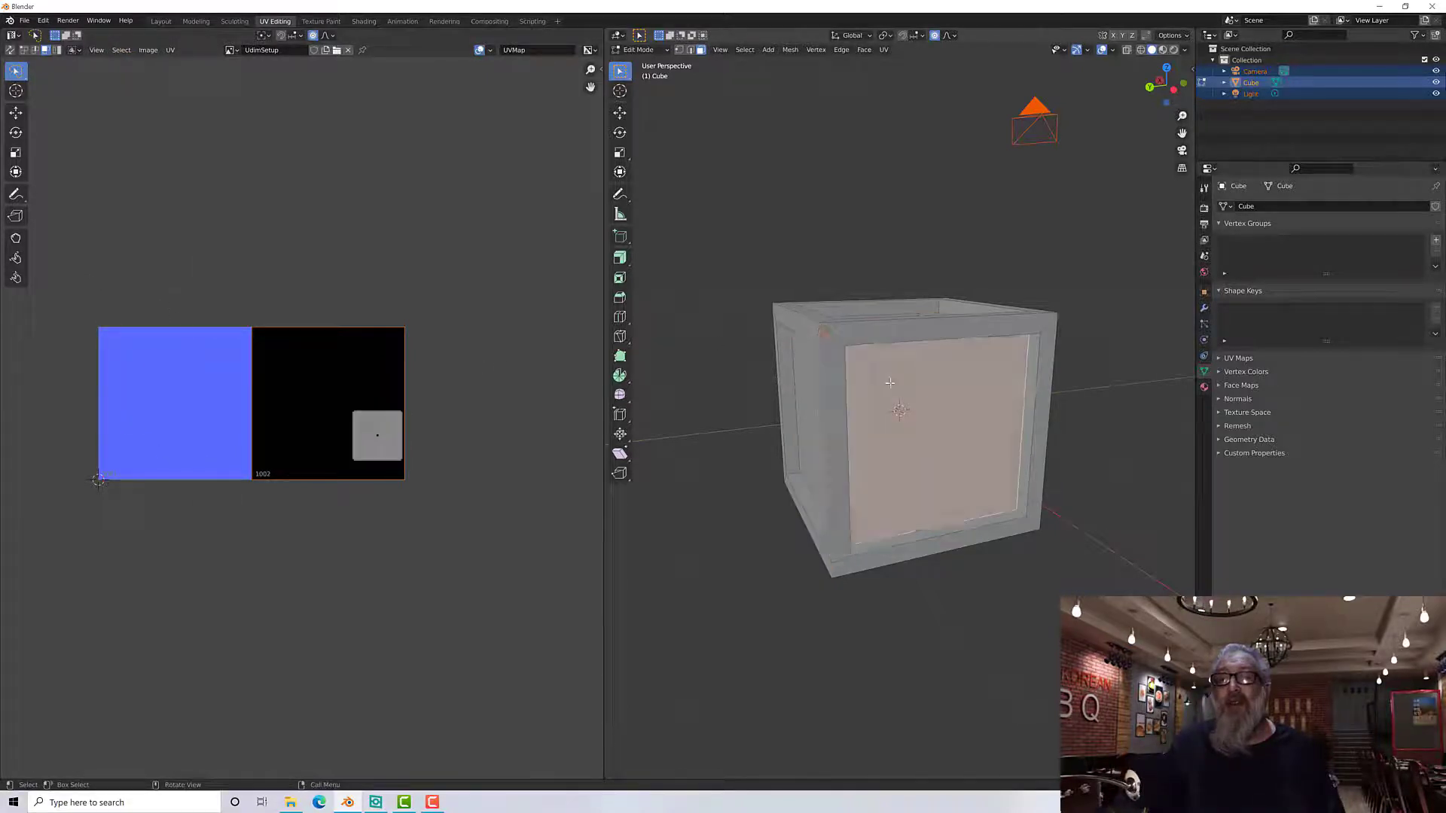
pyautogui.moveTo(891, 381); pyautogui.dragTo(851, 437, button='middle')
pyautogui.keyDown('shift'); pyautogui.click(934, 409); pyautogui.keyUp('shift')
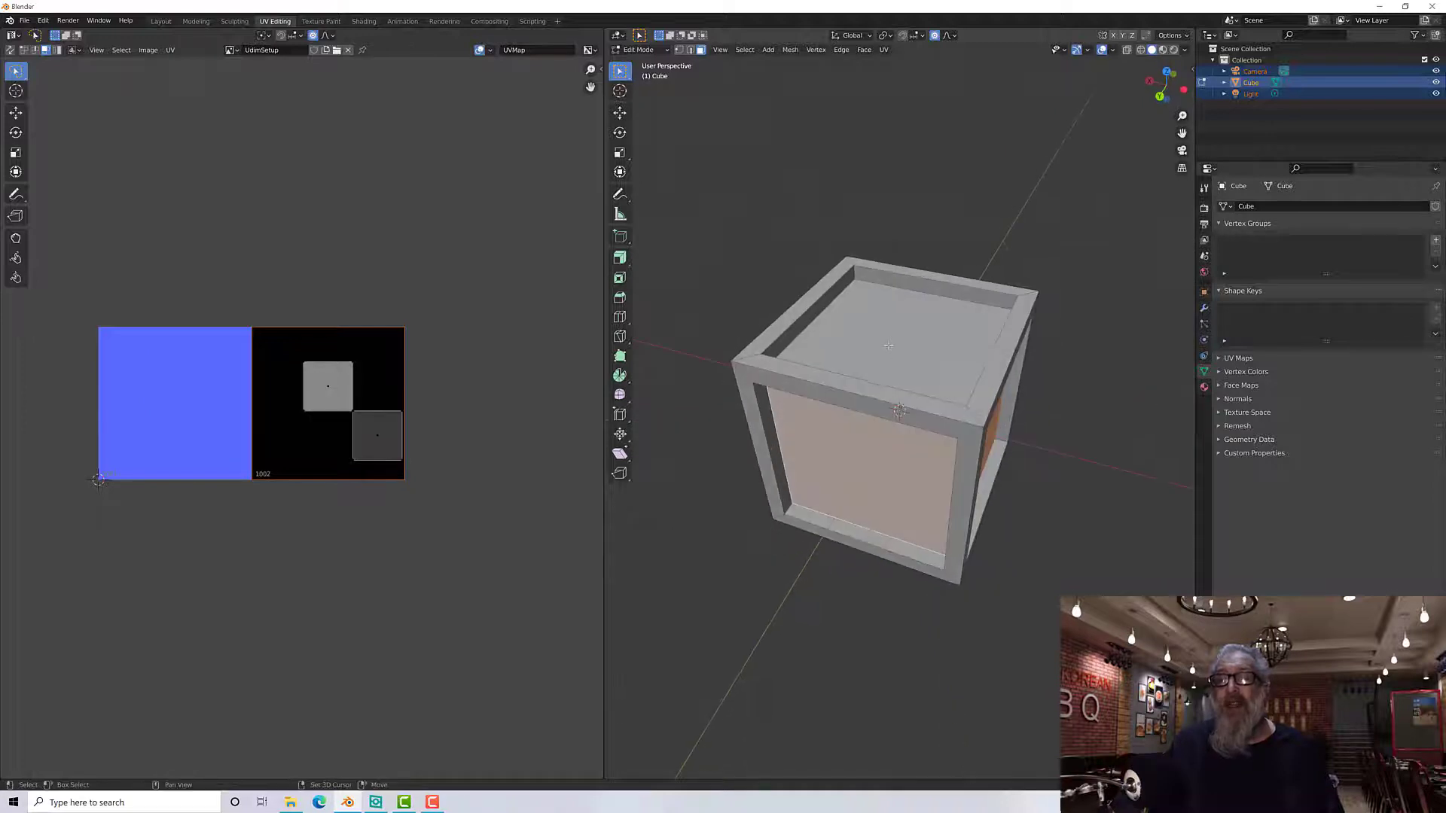
pyautogui.keyDown('shift'); pyautogui.click(847, 335); pyautogui.keyUp('shift')
pyautogui.moveTo(846, 334); pyautogui.dragTo(659, 326, button='middle')
pyautogui.keyDown('shift'); pyautogui.click(885, 409); pyautogui.keyUp('shift')
pyautogui.moveTo(886, 410); pyautogui.dragTo(830, 382, button='middle')
pyautogui.keyDown('shift'); pyautogui.click(894, 418); pyautogui.keyUp('shift')
pyautogui.keyDown('shift'); pyautogui.click(831, 382); pyautogui.keyUp('shift')
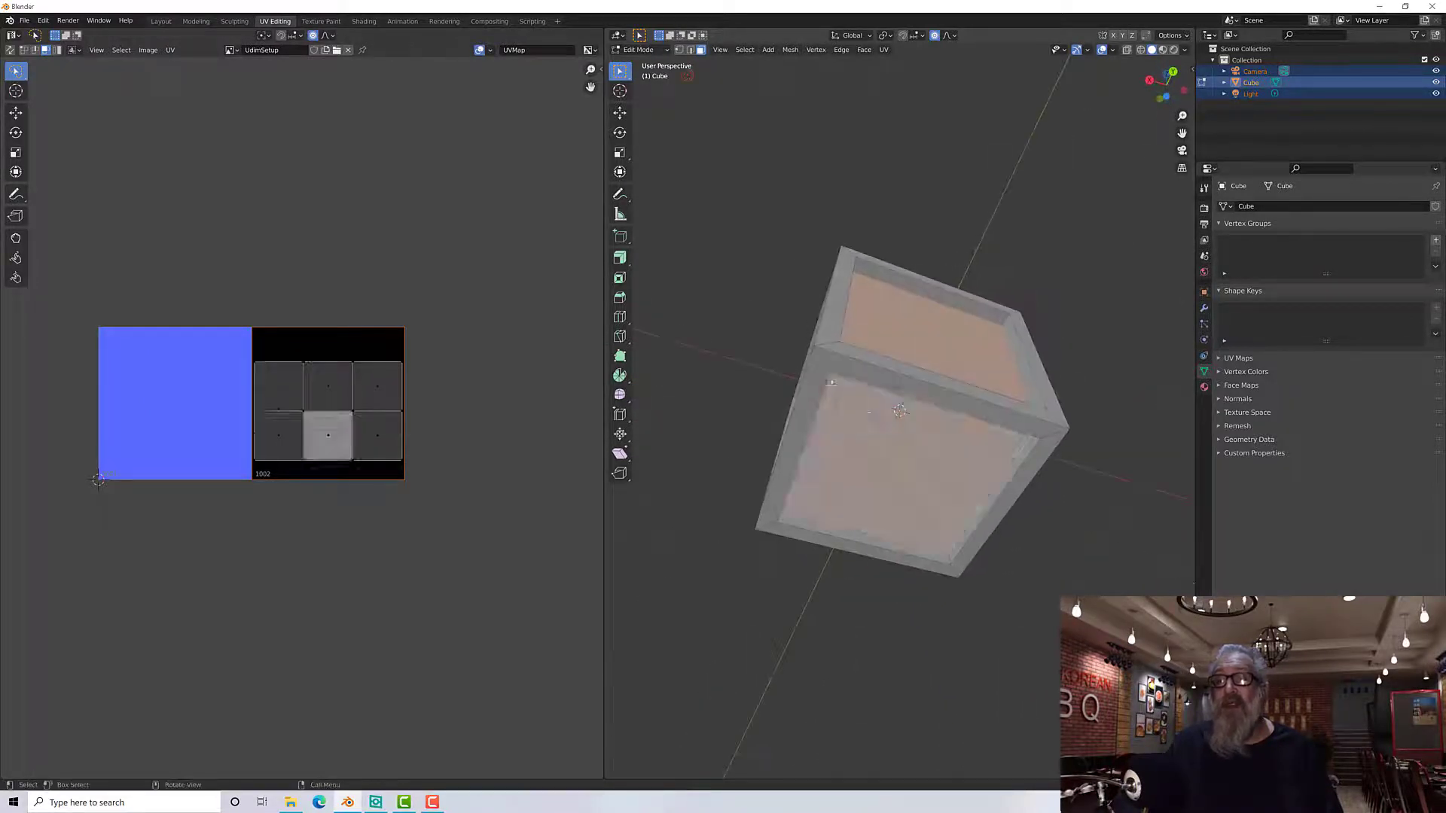
pyautogui.click(745, 50)
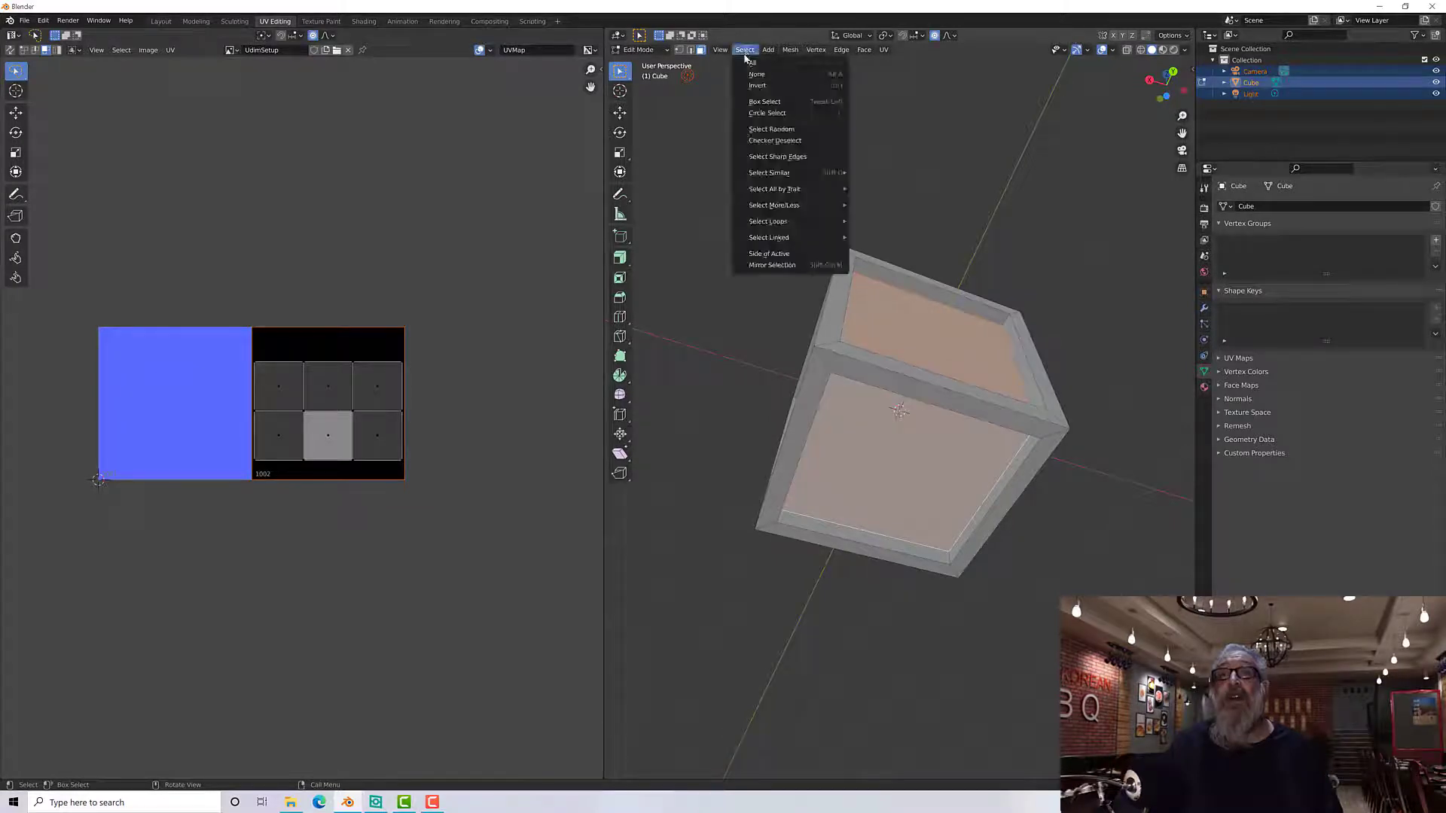
pyautogui.click(757, 90)
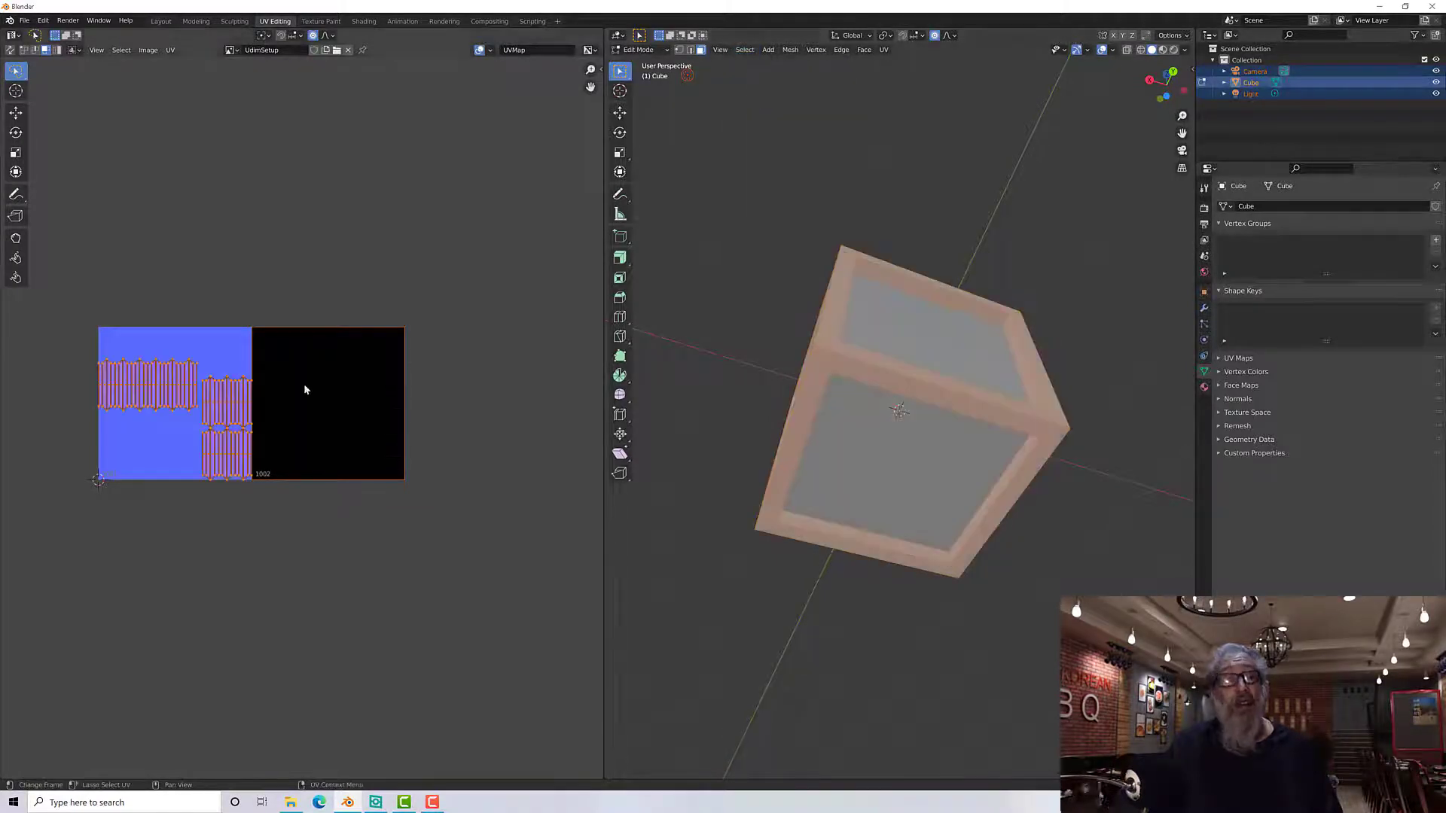
# Step: Pack the frame's UV islands so they fill tile 1001
pyautogui.scroll(2, 305, 393)
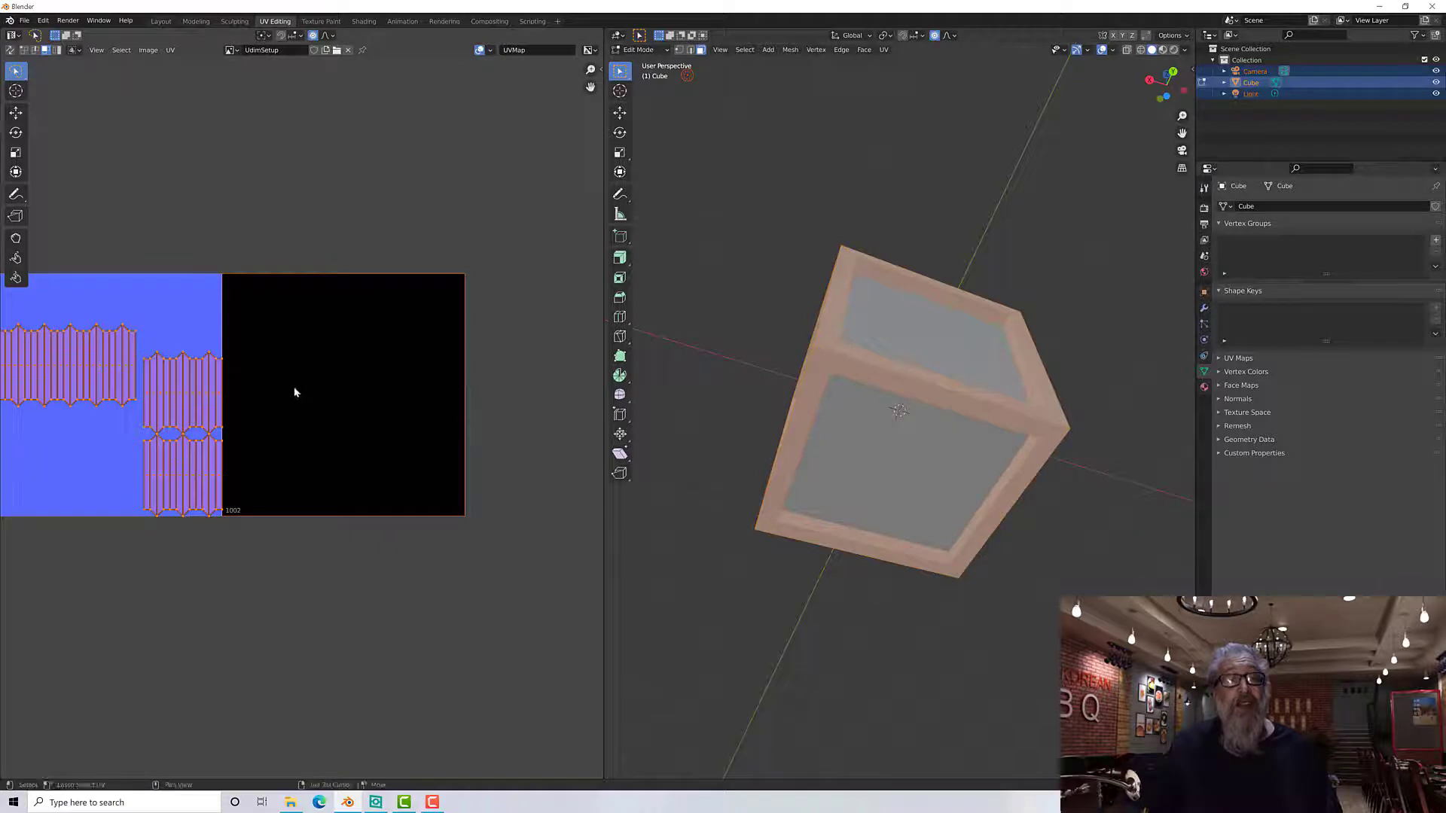
pyautogui.moveTo(326, 388); pyautogui.dragTo(539, 382, button='middle')
pyautogui.scroll(2, 331, 377)
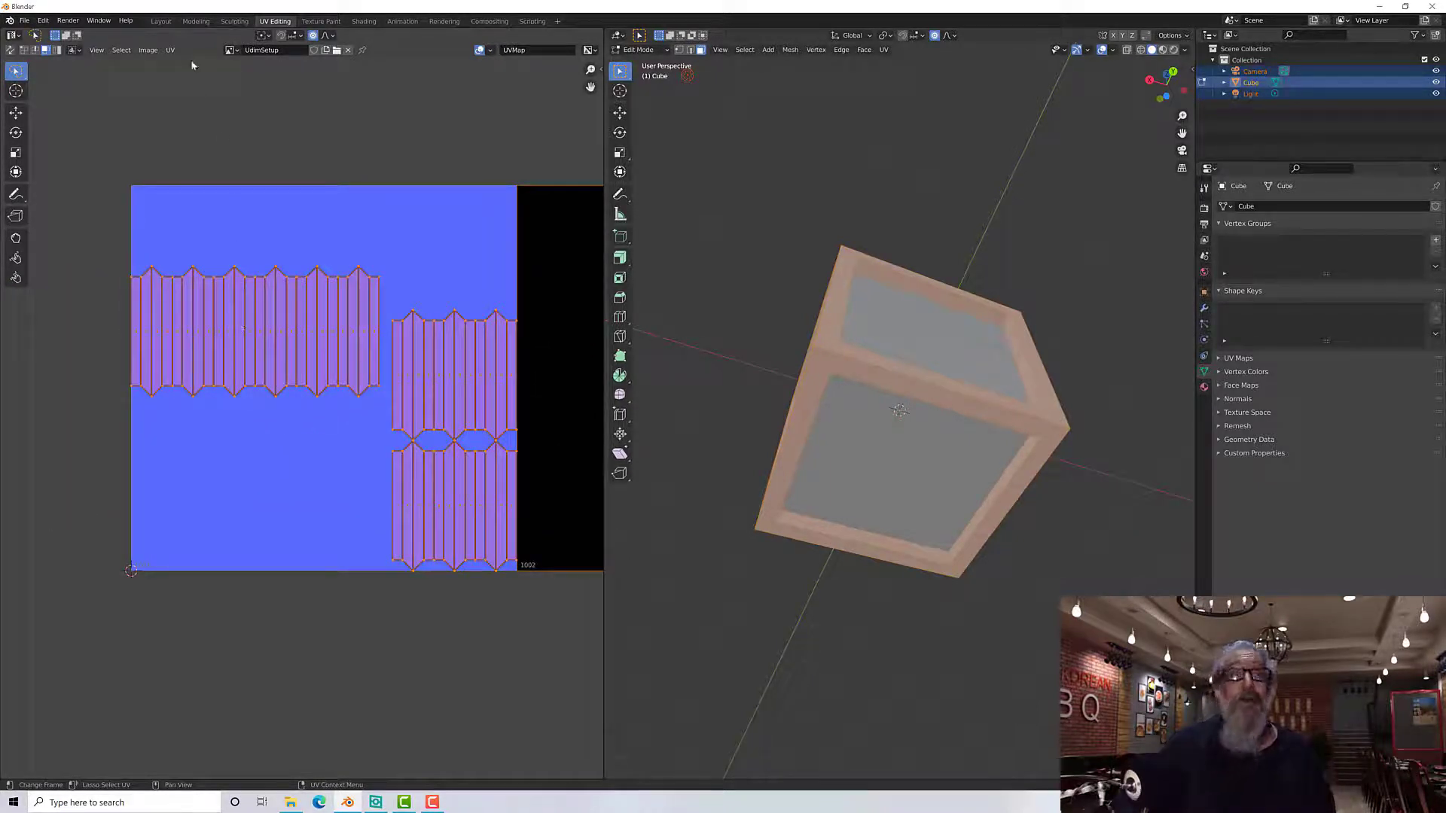
pyautogui.click(172, 50)
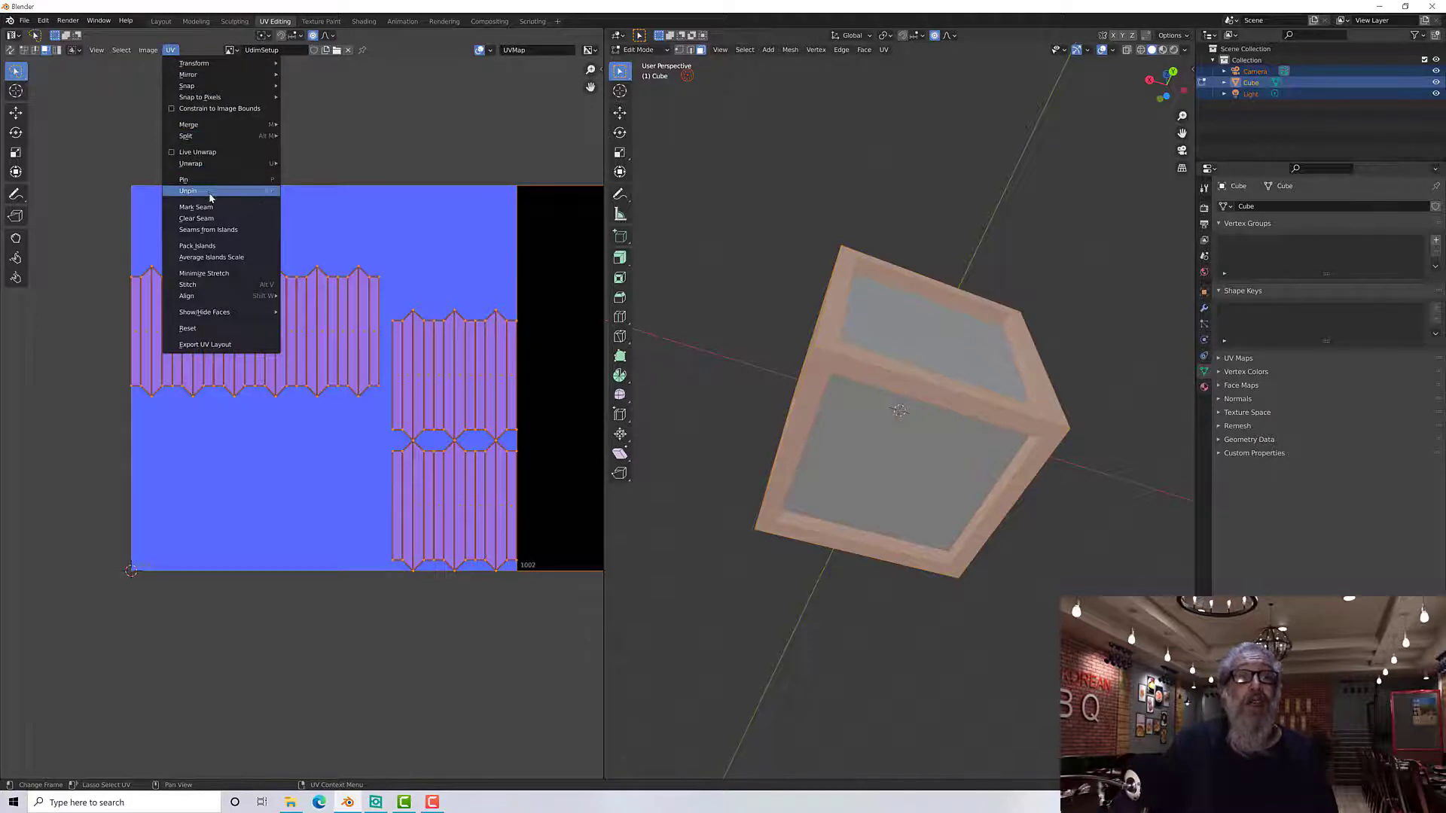
pyautogui.click(211, 246)
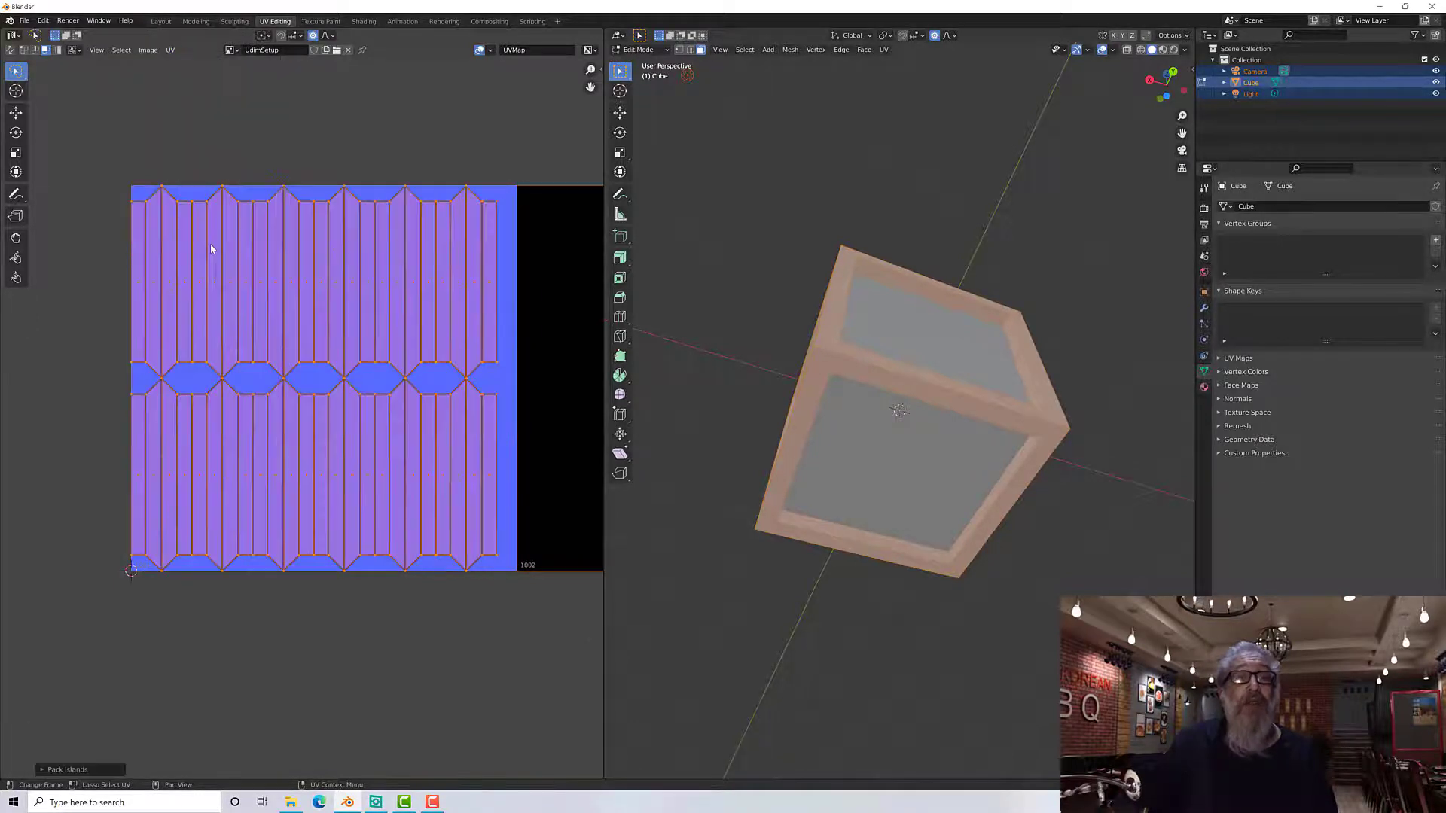
pyautogui.scroll(1, 300, 278)
pyautogui.scroll(-5, 299, 278)
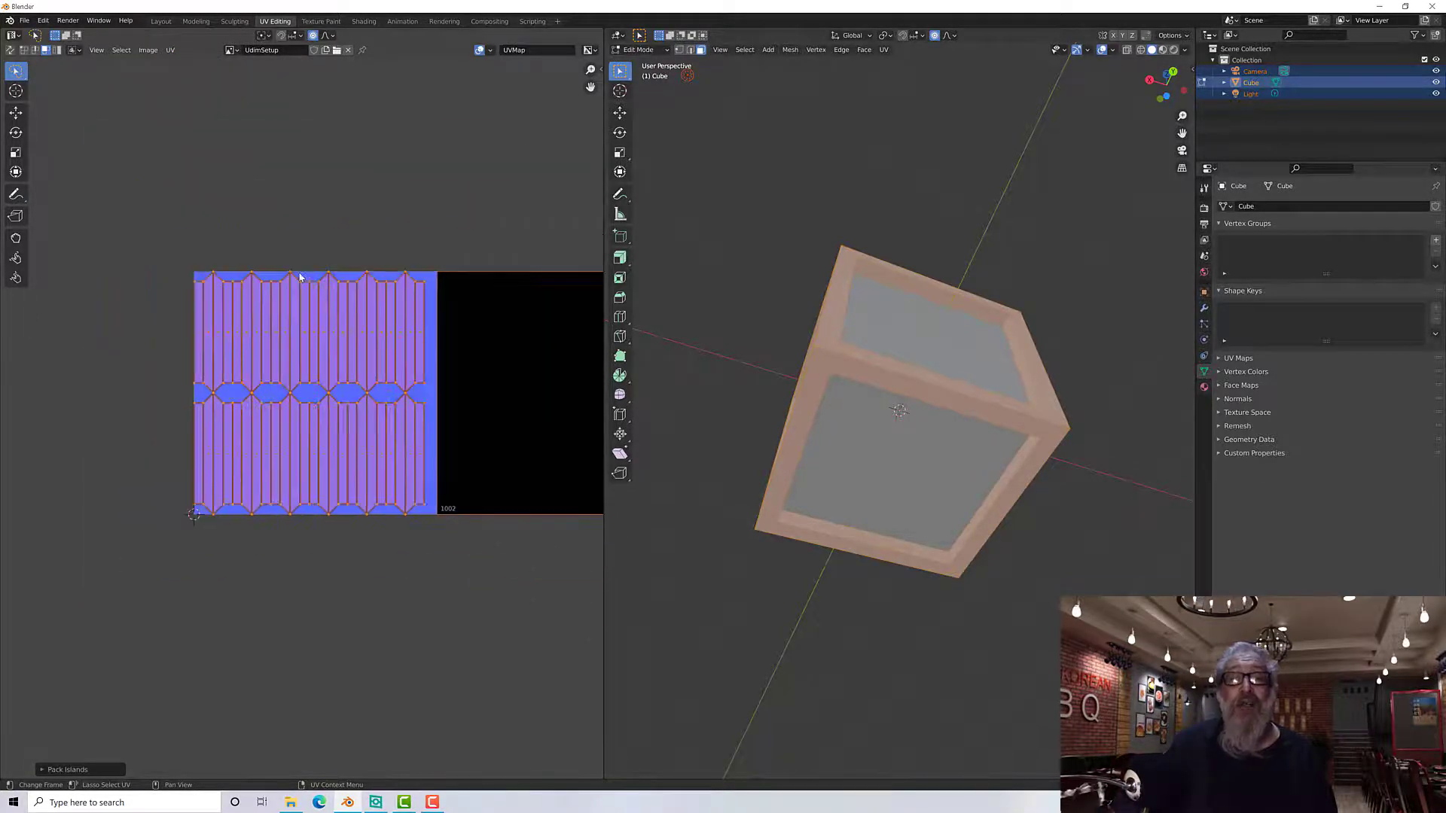
# Step: Clear the face selection and select the whole crate mesh so the UVs of both tiles are shown together
pyautogui.moveTo(148, 280)
pyautogui.mouseDown()
pyautogui.moveTo(549, 489)
pyautogui.moveTo(126, 451)
pyautogui.moveTo(508, 289)
pyautogui.moveTo(592, 455)
pyautogui.moveTo(569, 465)
pyautogui.mouseUp()
pyautogui.scroll(-1, 794, 329)
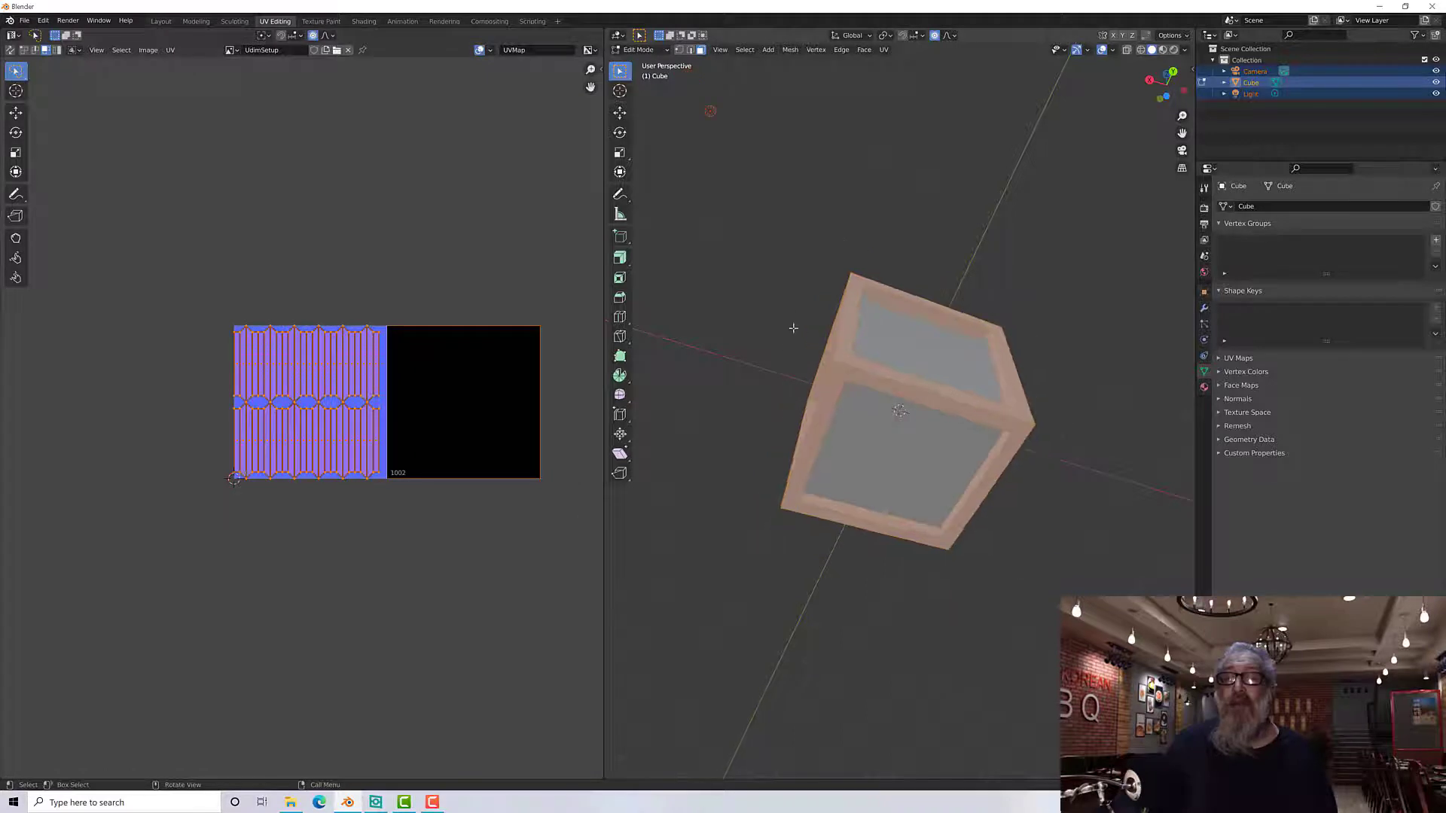
pyautogui.moveTo(854, 239); pyautogui.dragTo(687, 450)
pyautogui.click(676, 445)
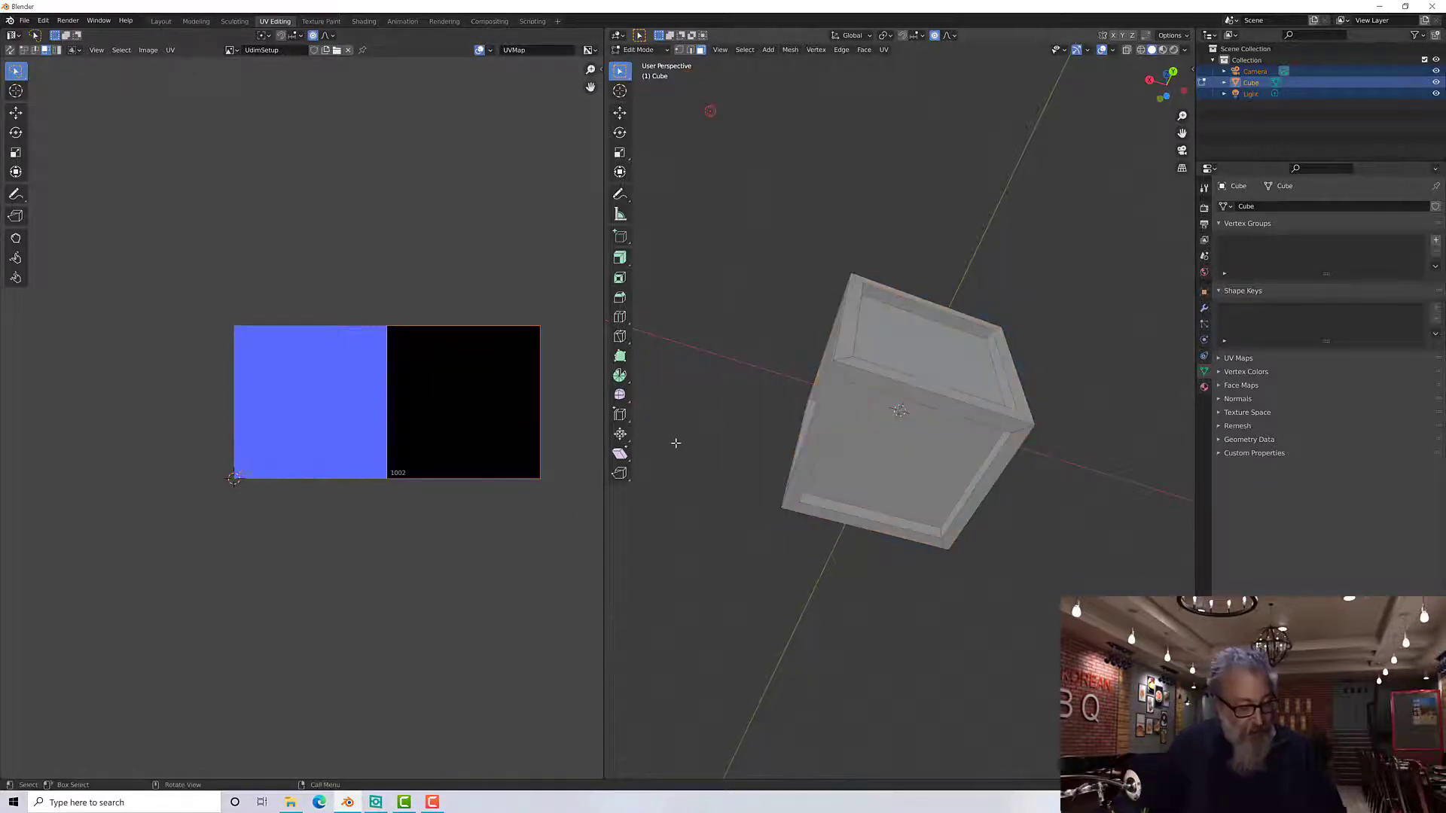
pyautogui.press('a')
pyautogui.hotkey('alt', 'a')
pyautogui.press('a')
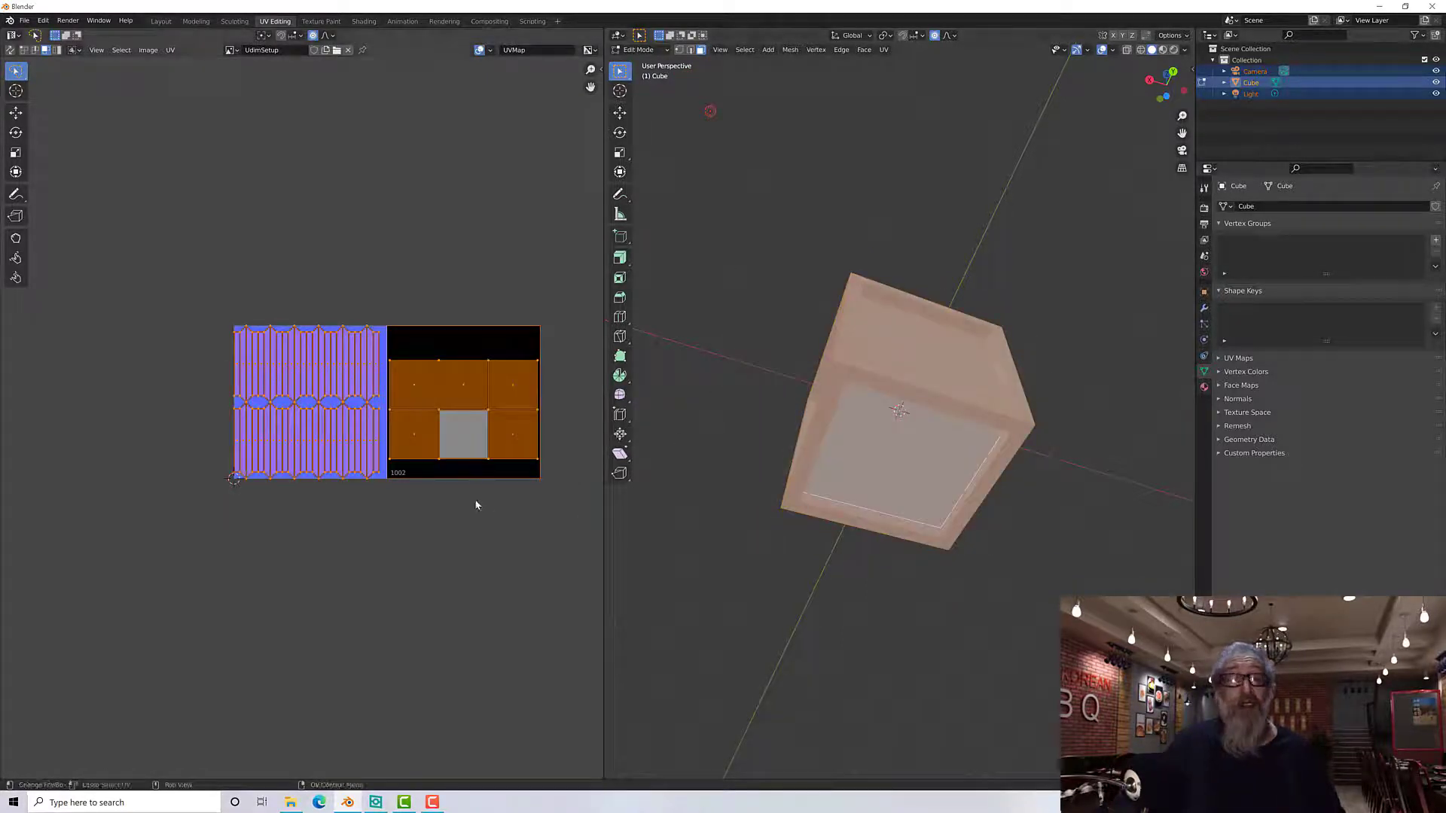
# Step: Examine the UV layout across tiles 1001 and 1002 and the matching faces on the crate
pyautogui.scroll(1, 459, 519)
pyautogui.scroll(1, 418, 558)
pyautogui.scroll(-1, 417, 559)
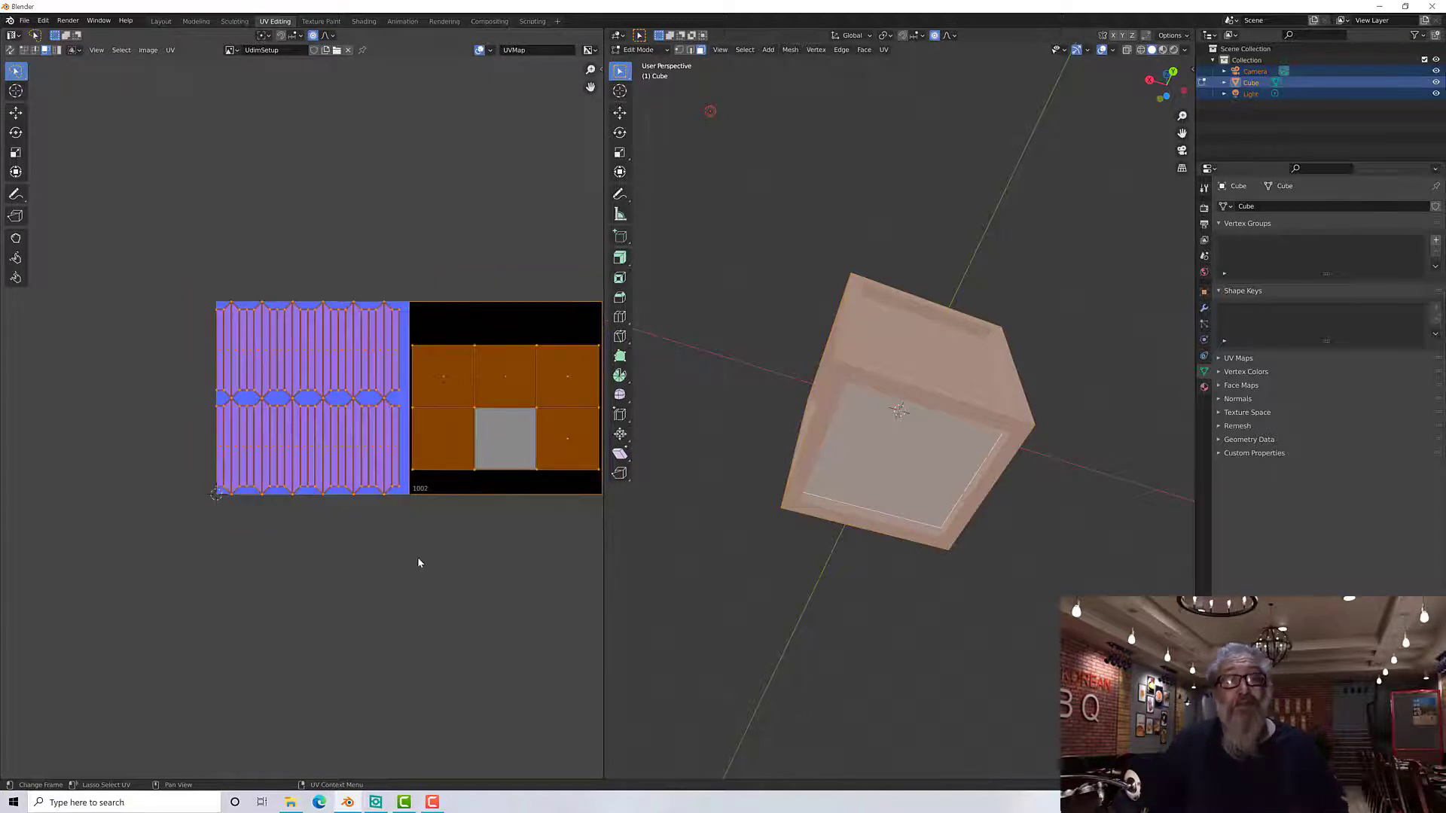
pyautogui.moveTo(441, 545); pyautogui.dragTo(373, 555, button='middle')
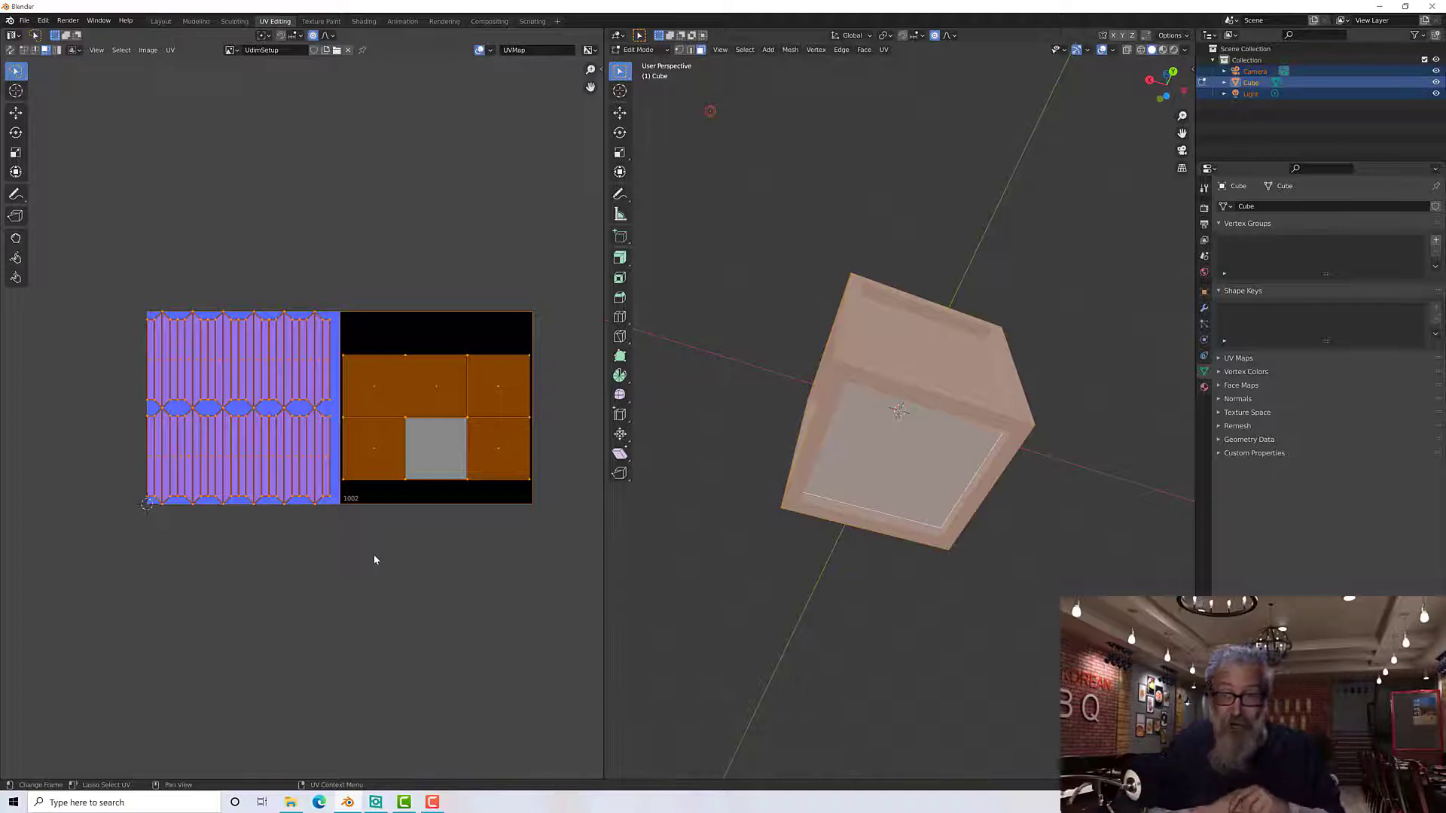
pyautogui.scroll(1, 399, 423)
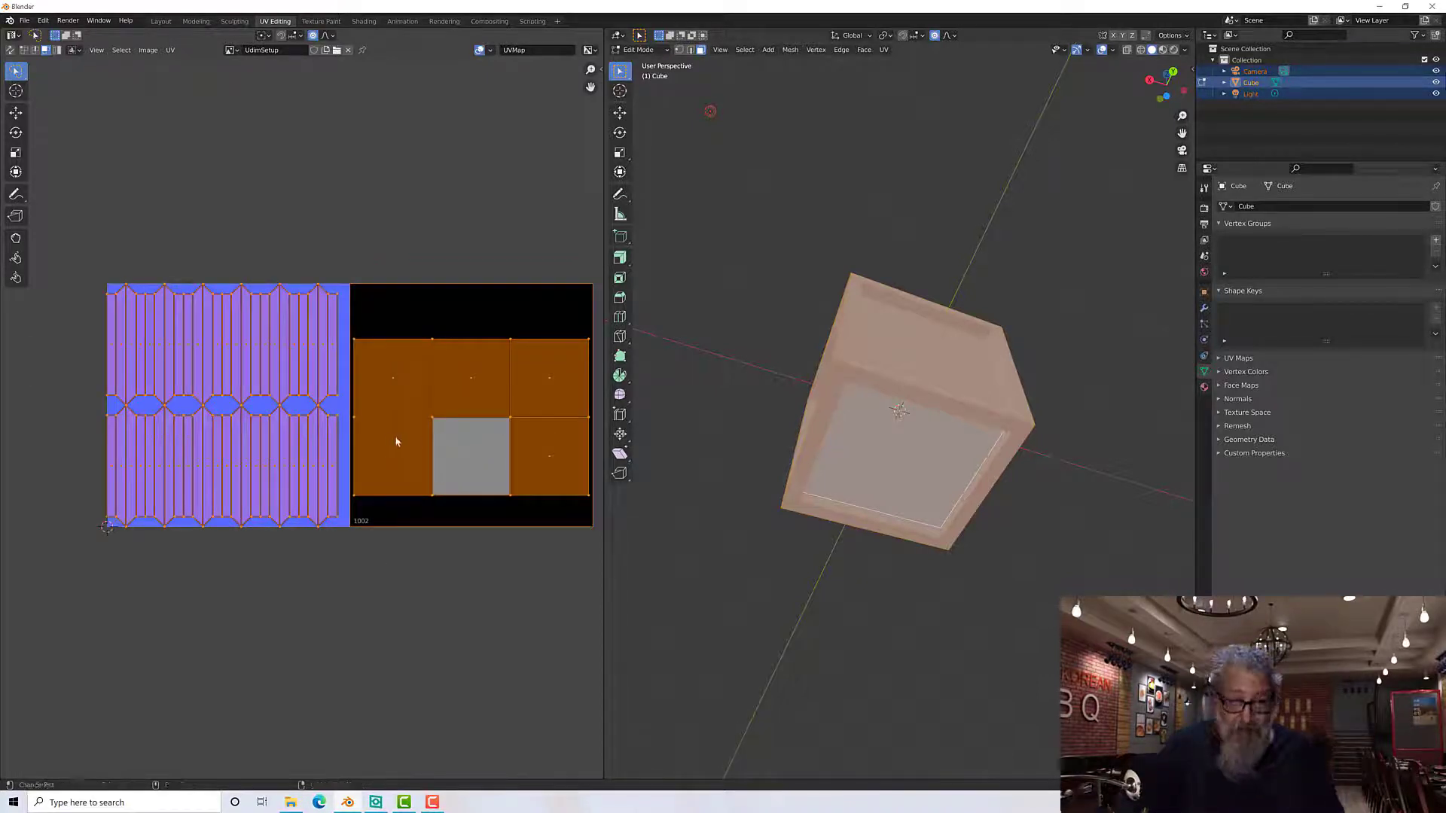
pyautogui.scroll(-1, 415, 433)
pyautogui.scroll(1, 416, 433)
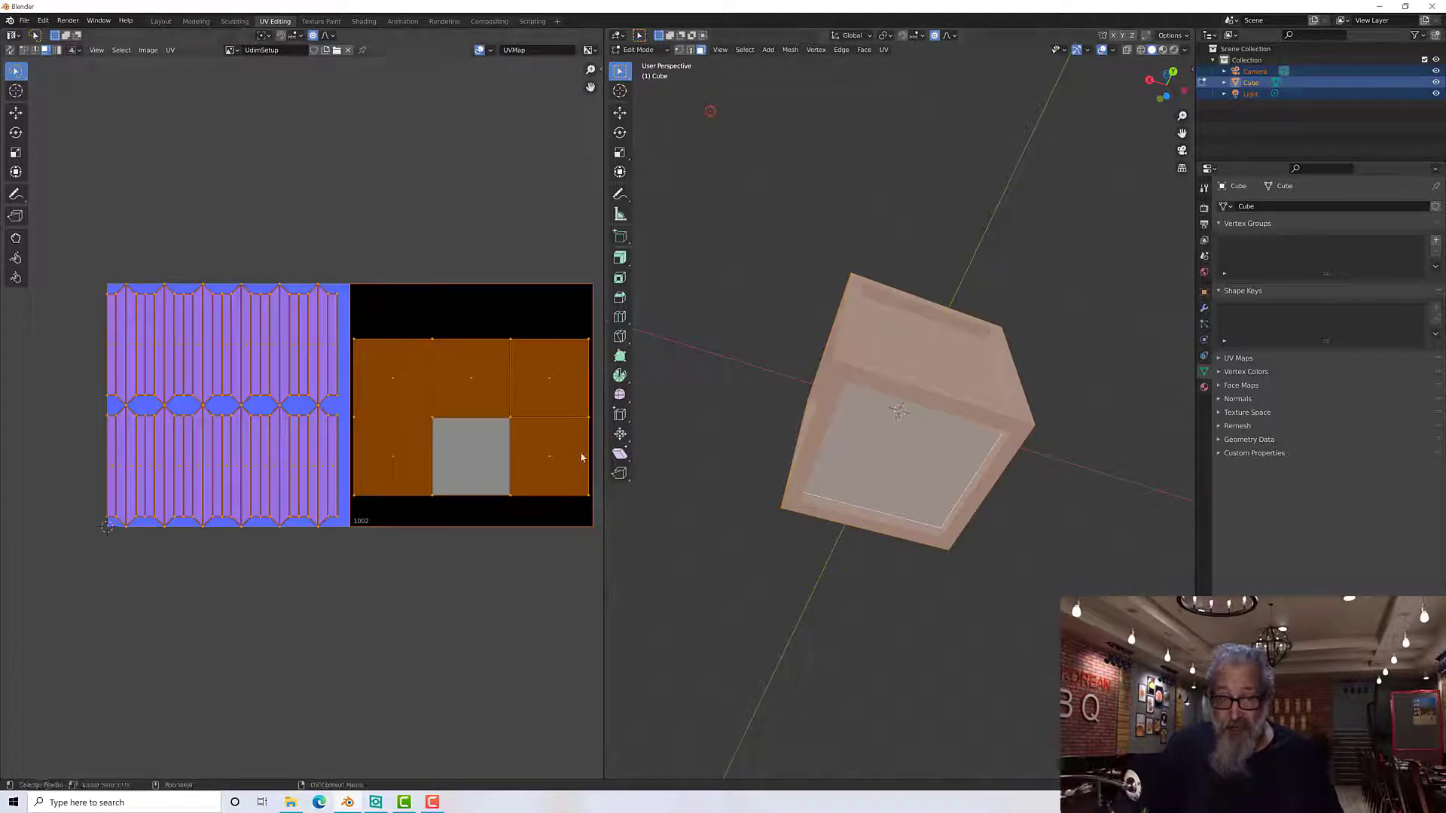
pyautogui.moveTo(785, 392); pyautogui.dragTo(878, 510, button='middle')
pyautogui.moveTo(779, 456); pyautogui.dragTo(839, 480, button='middle')
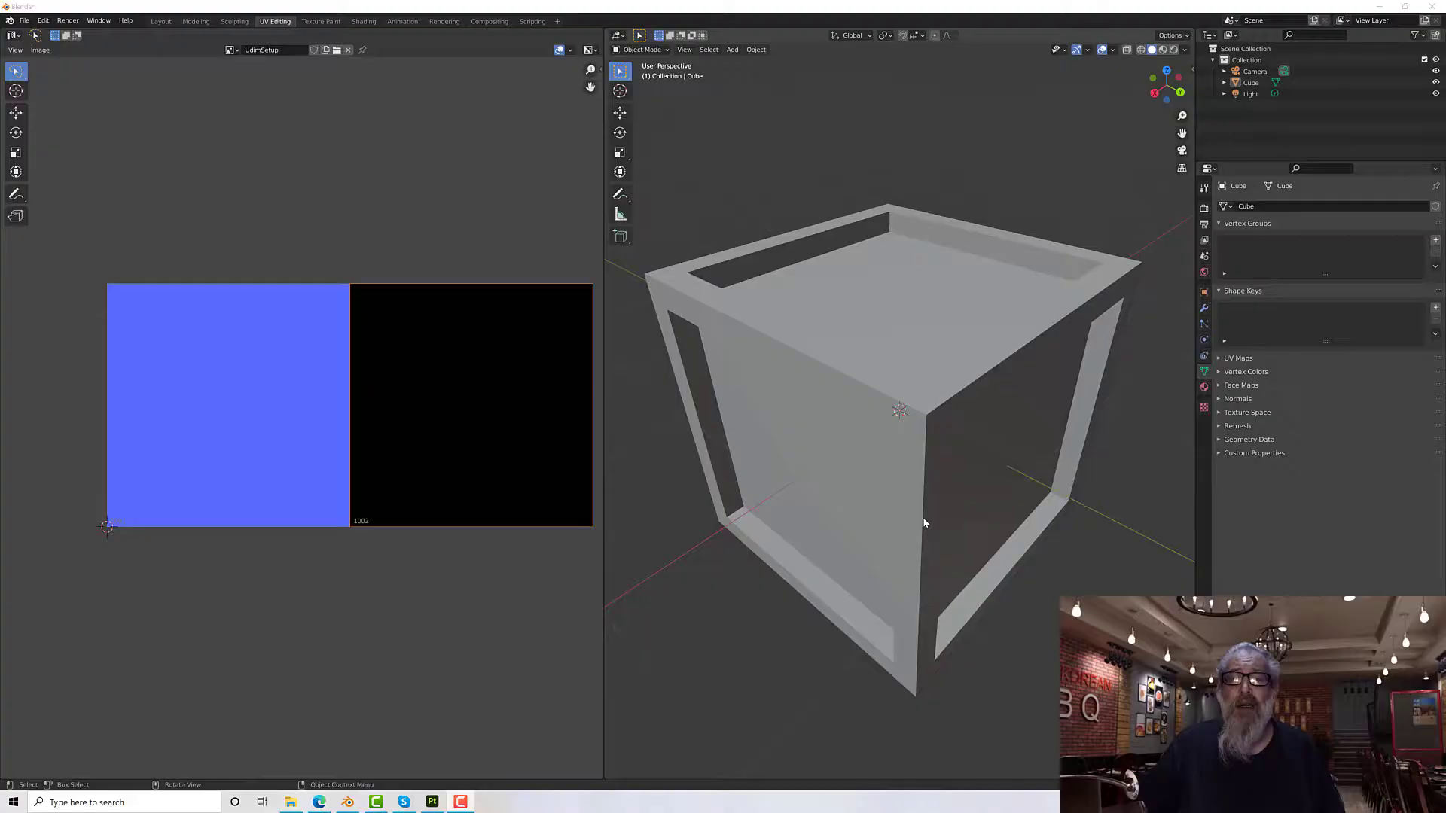
# Step: Select the crate object and switch the viewport to Material Preview to check the tile colours on frame and panels
pyautogui.click(929, 494)
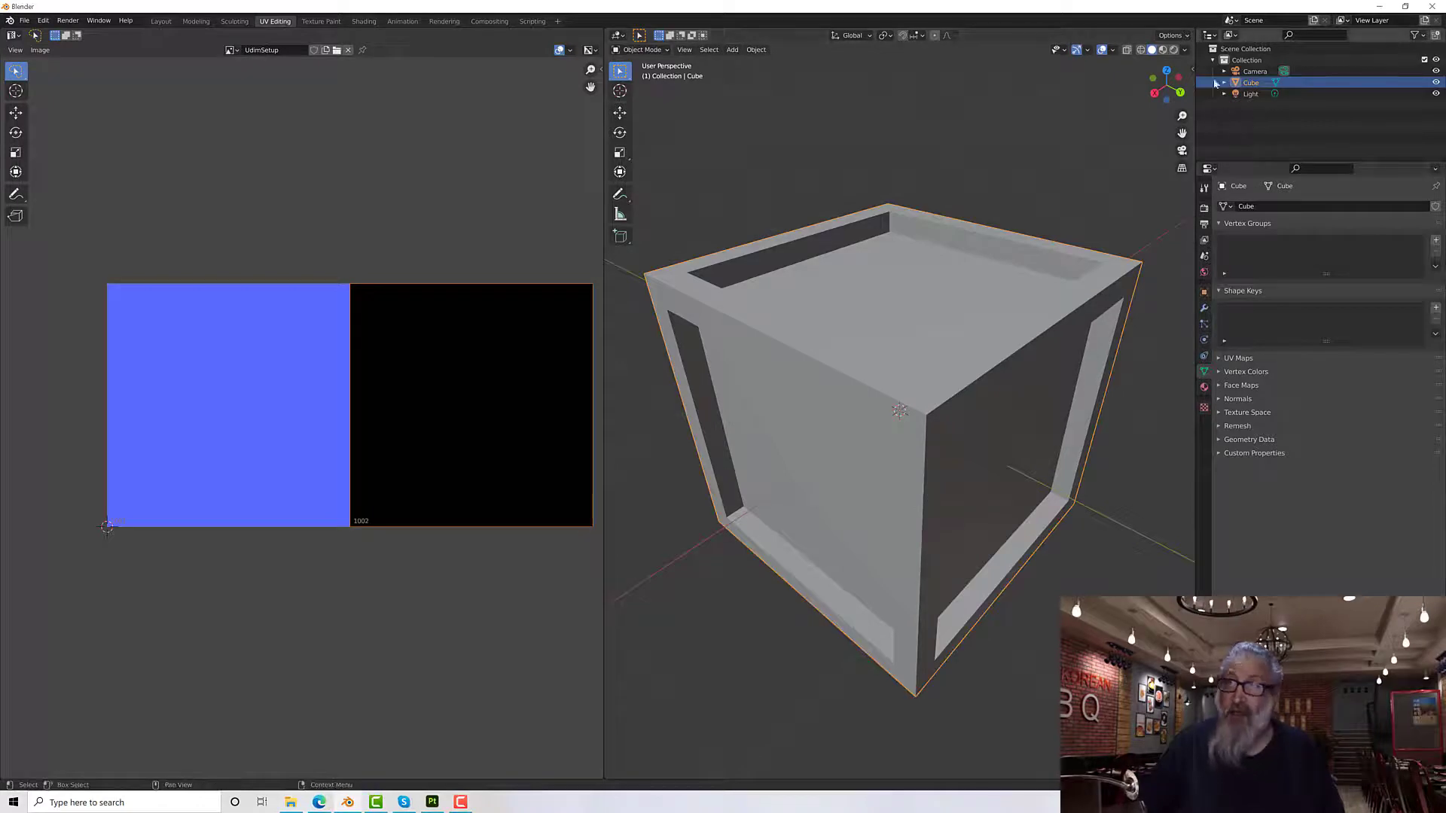
pyautogui.click(1163, 49)
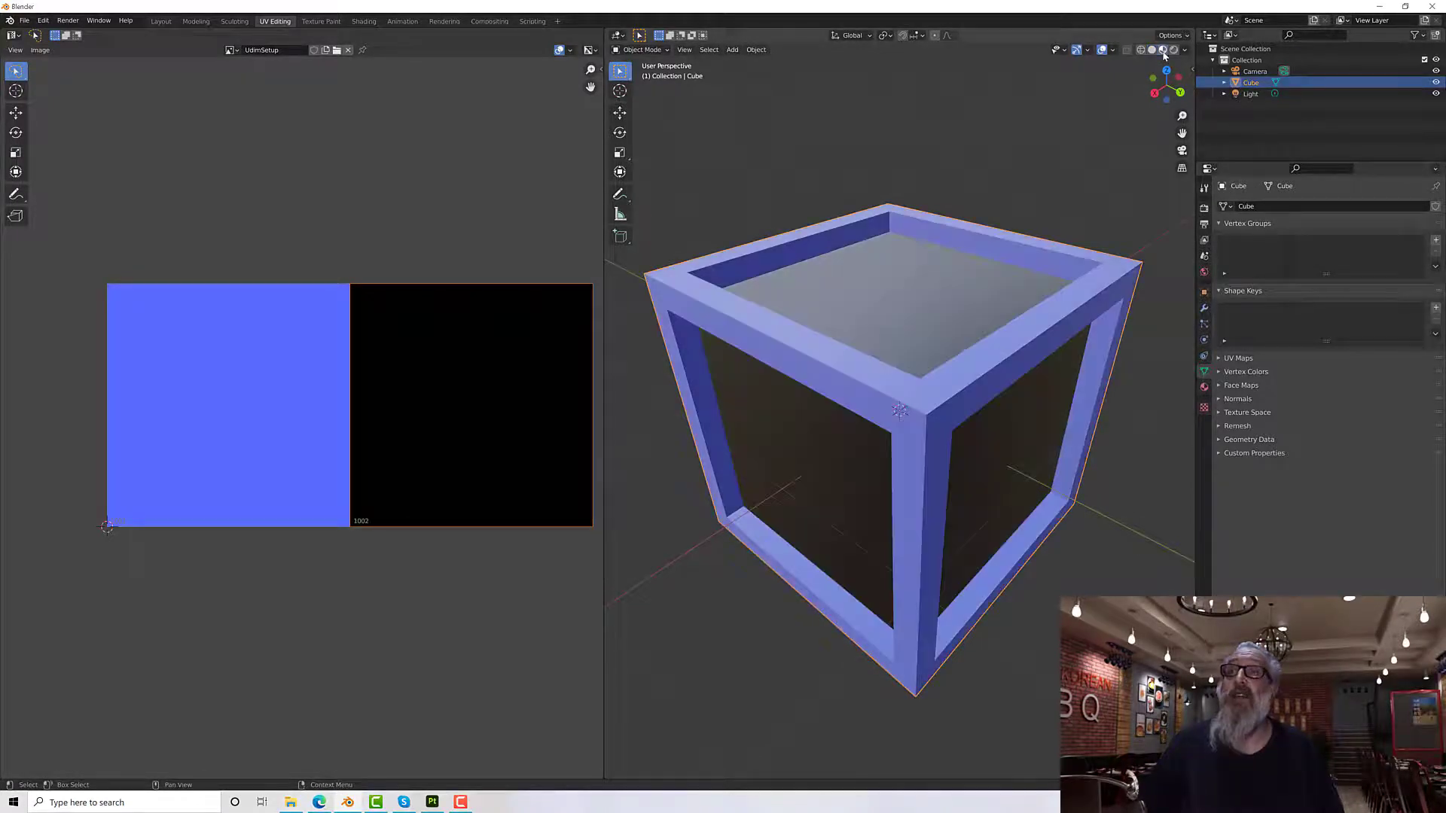
pyautogui.moveTo(930, 336)
pyautogui.mouseDown(button='middle')
pyautogui.moveTo(930, 313)
pyautogui.moveTo(1018, 322)
pyautogui.moveTo(901, 338)
pyautogui.mouseUp(button='middle')
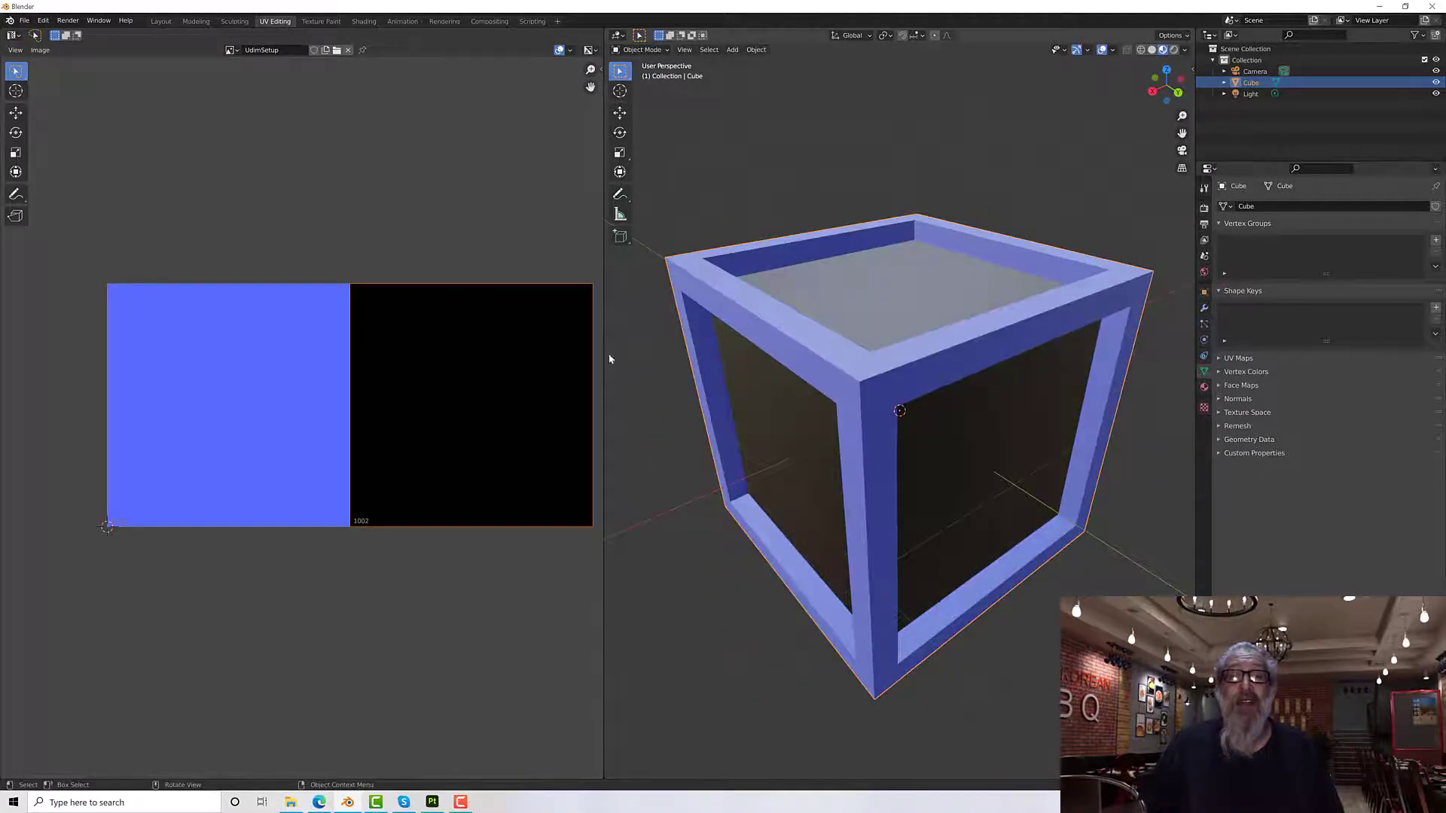
pyautogui.scroll(-3, 814, 291)
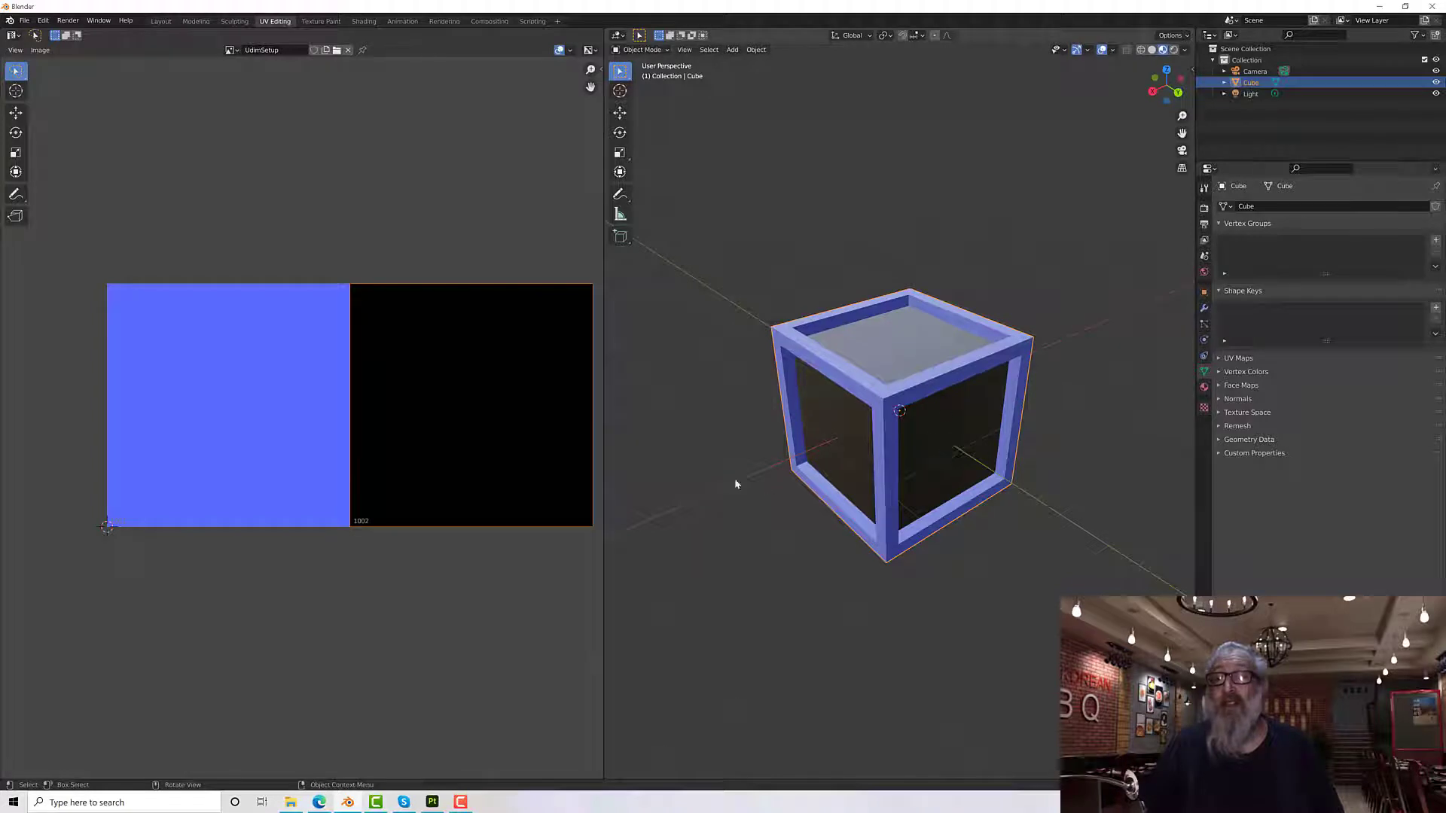
pyautogui.moveTo(907, 418)
pyautogui.mouseDown(button='middle')
pyautogui.moveTo(878, 462)
pyautogui.moveTo(978, 337)
pyautogui.moveTo(877, 496)
pyautogui.moveTo(906, 437)
pyautogui.moveTo(878, 444)
pyautogui.moveTo(897, 415)
pyautogui.mouseUp(button='middle')
pyautogui.scroll(3, 906, 437)
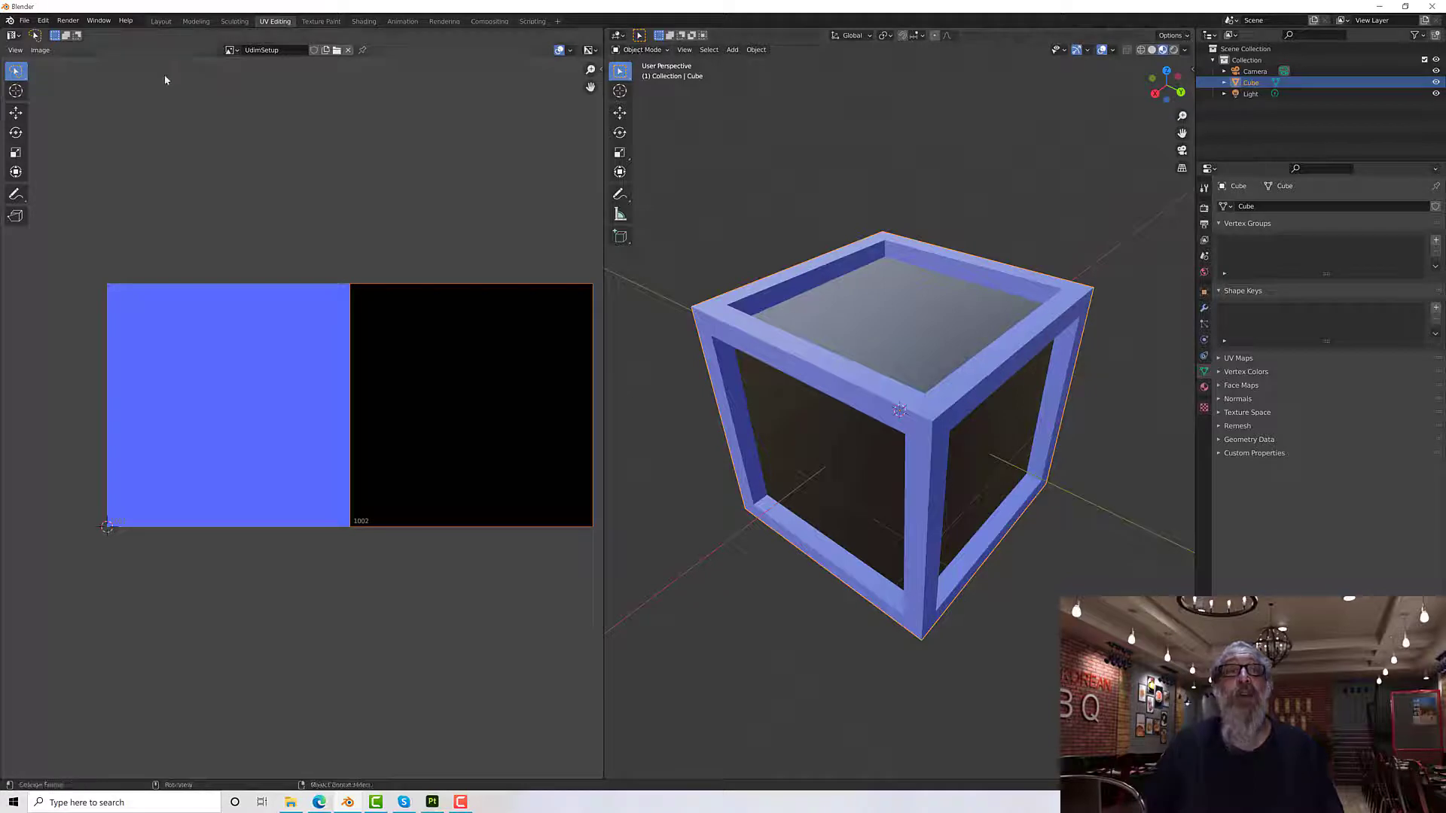
# Step: Export the crate in FBX format over the existing Crate.fbx in the UDIMS folder
pyautogui.click(25, 22)
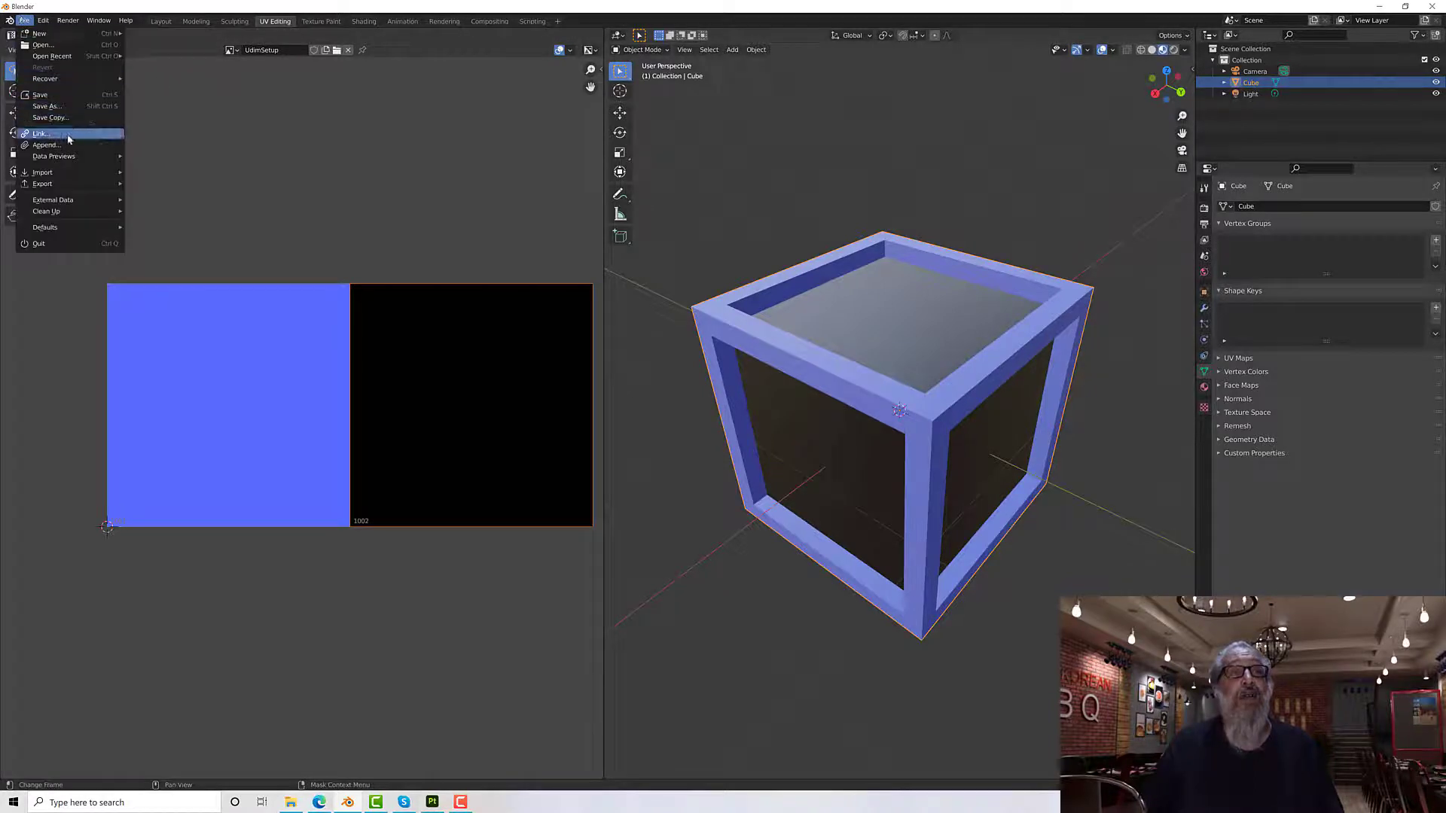
pyautogui.moveTo(75, 190)
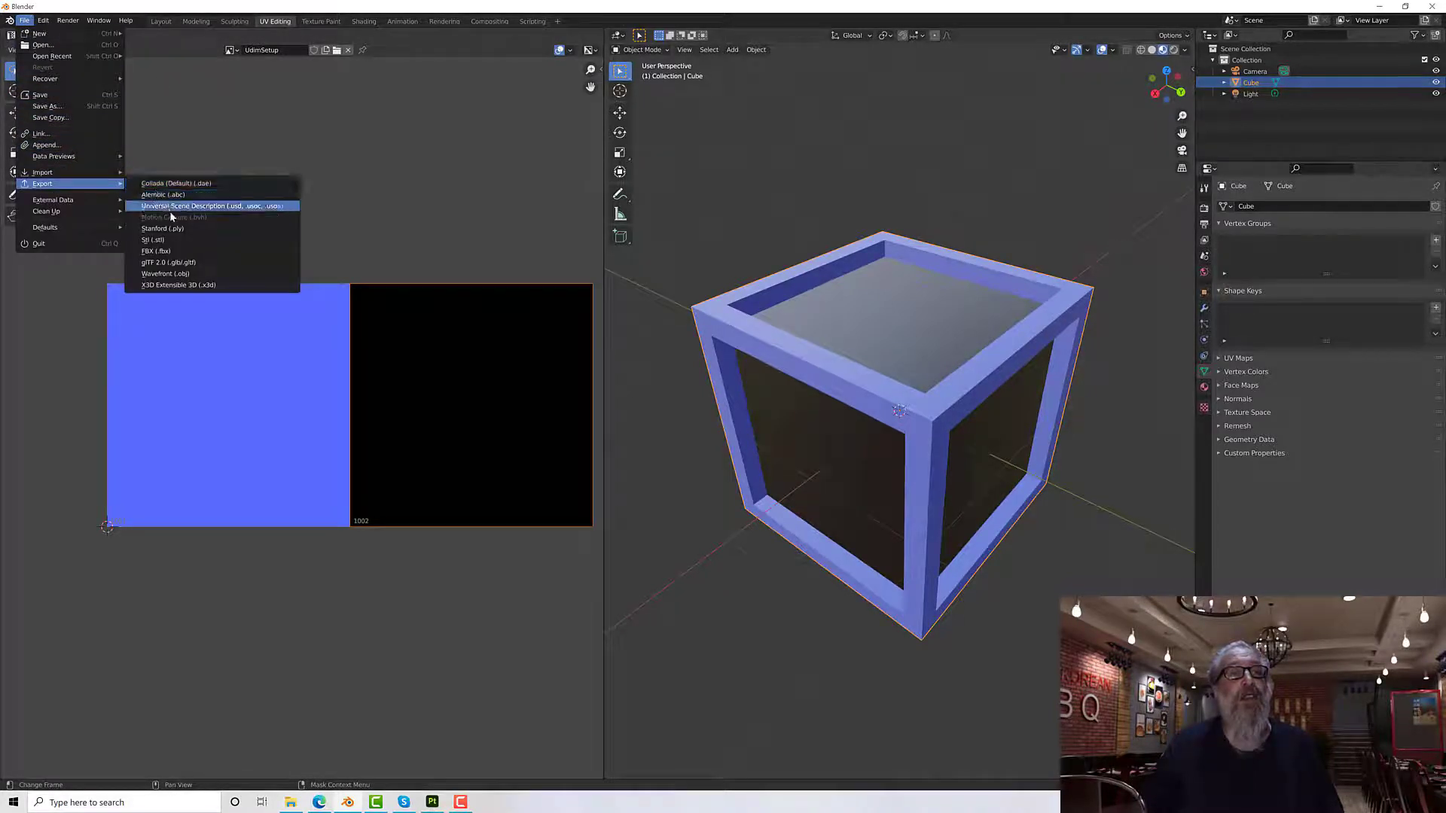
pyautogui.click(186, 256)
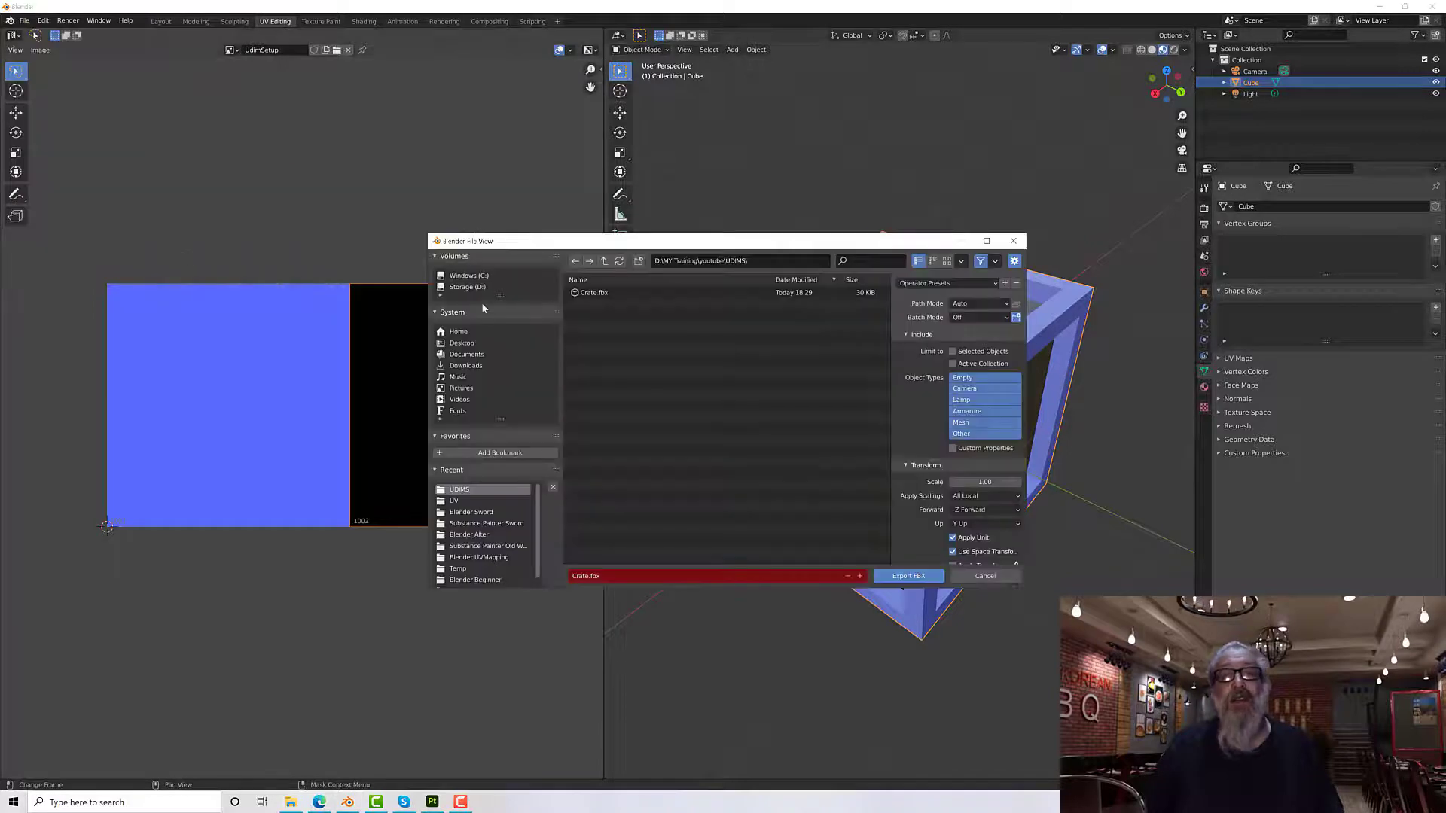
pyautogui.doubleClick(591, 294)
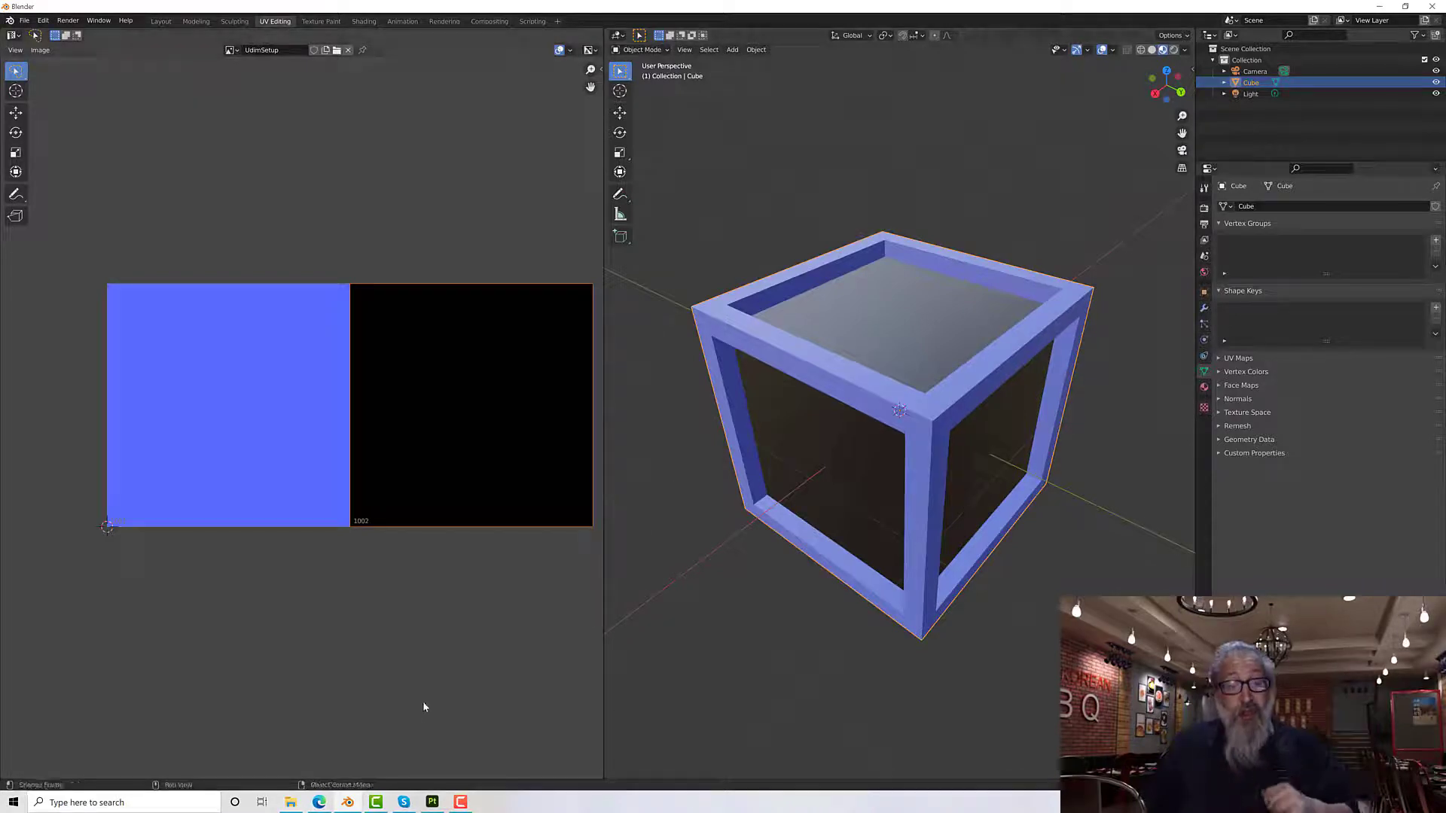
# Step: Switch to Adobe Substance 3D Painter, dismiss the welcome window and start a new project
pyautogui.click(434, 805)
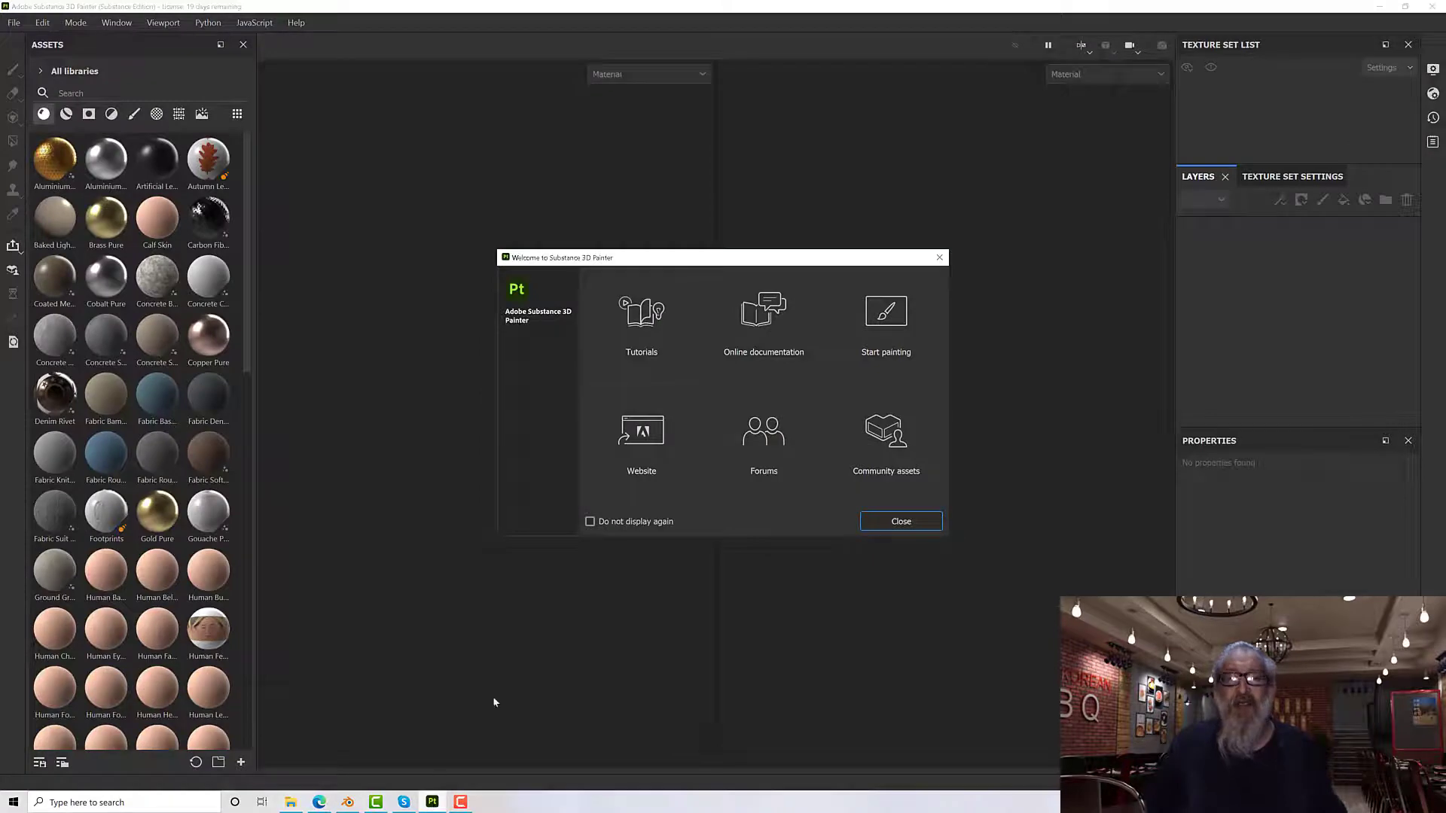
pyautogui.click(889, 520)
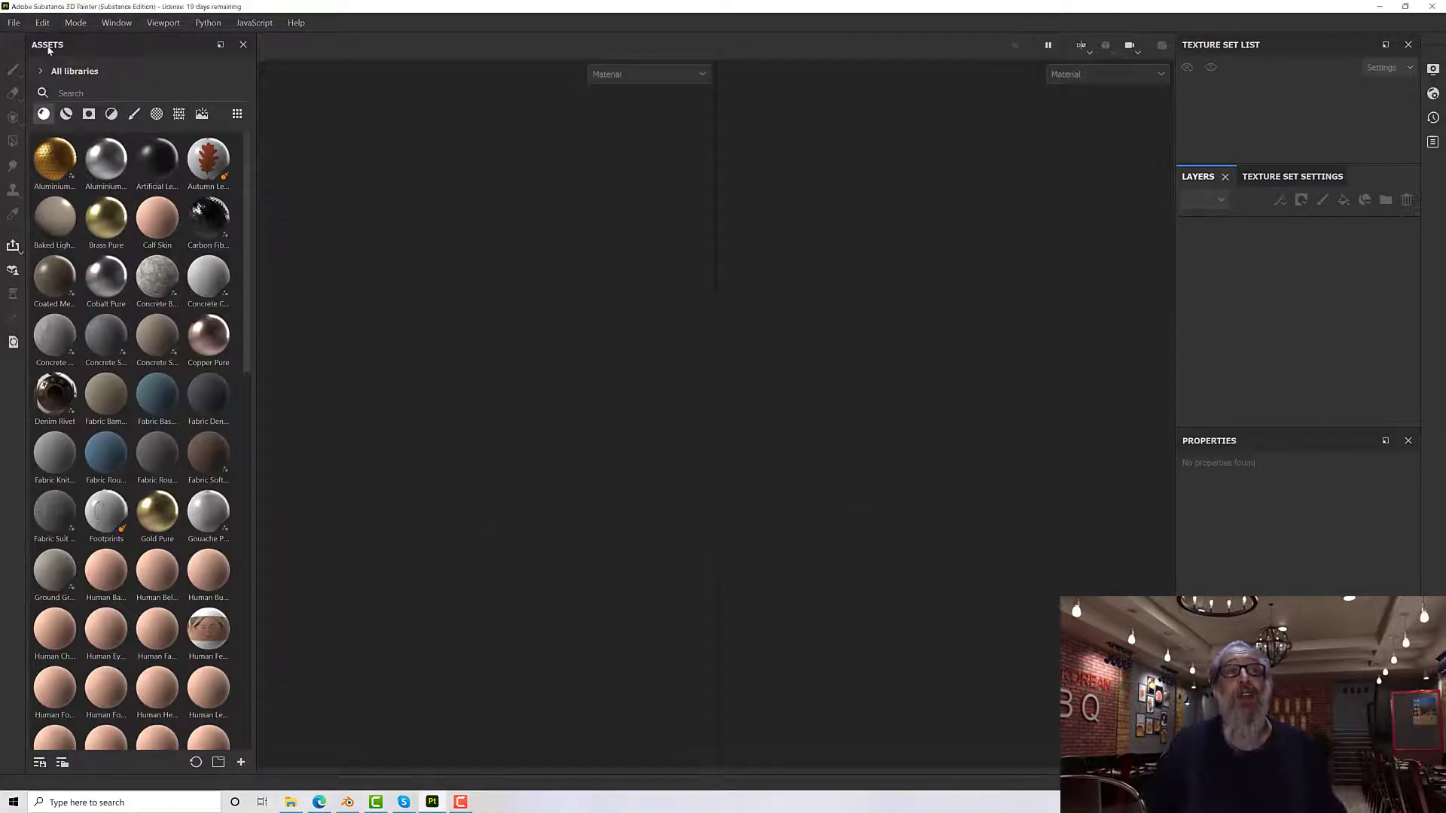
pyautogui.click(14, 22)
pyautogui.click(27, 40)
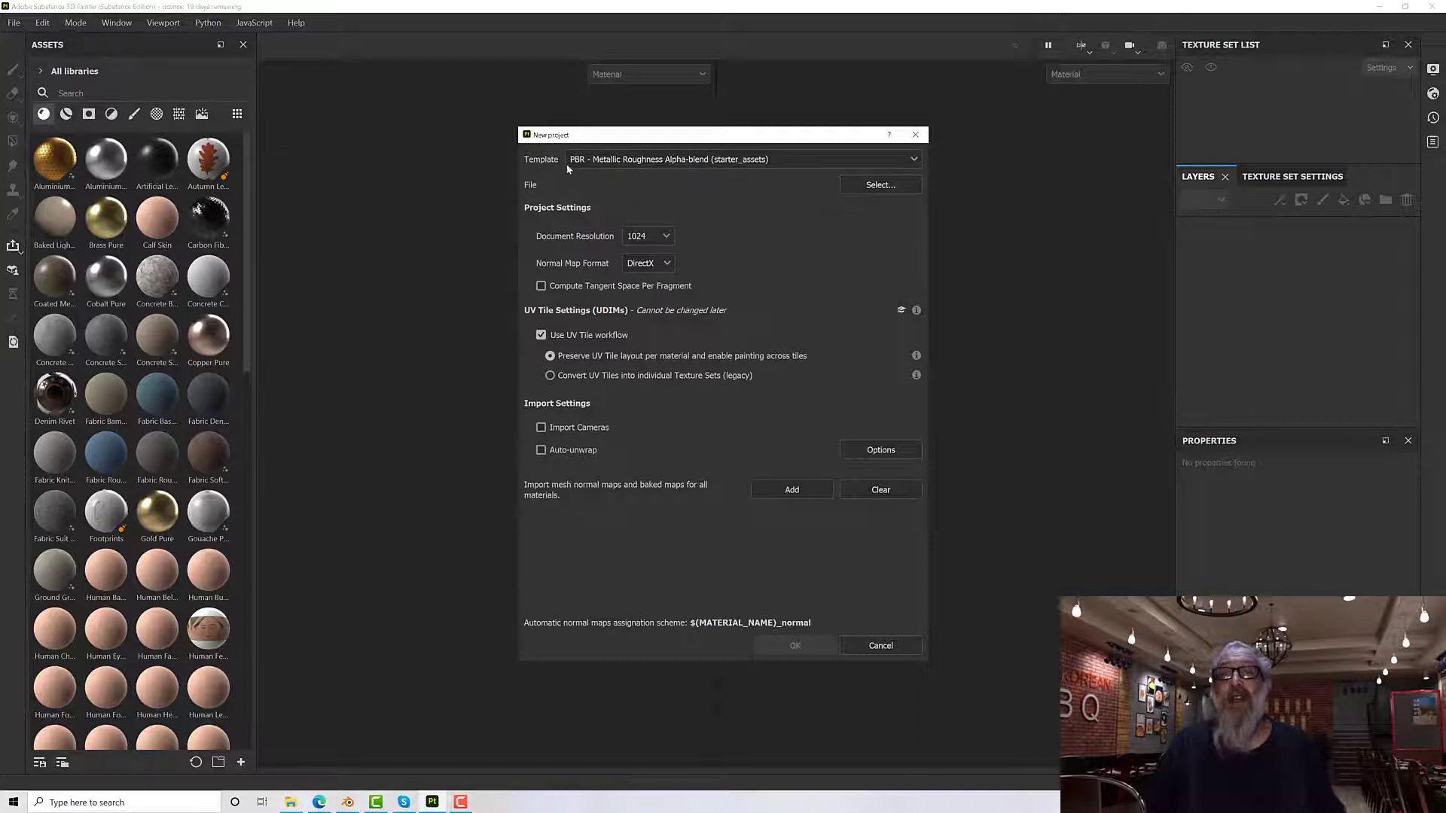
# Step: Choose Crate.fbx from the UDIMS folder as the project mesh and set the document resolution to 2048
pyautogui.click(880, 184)
pyautogui.click(646, 226)
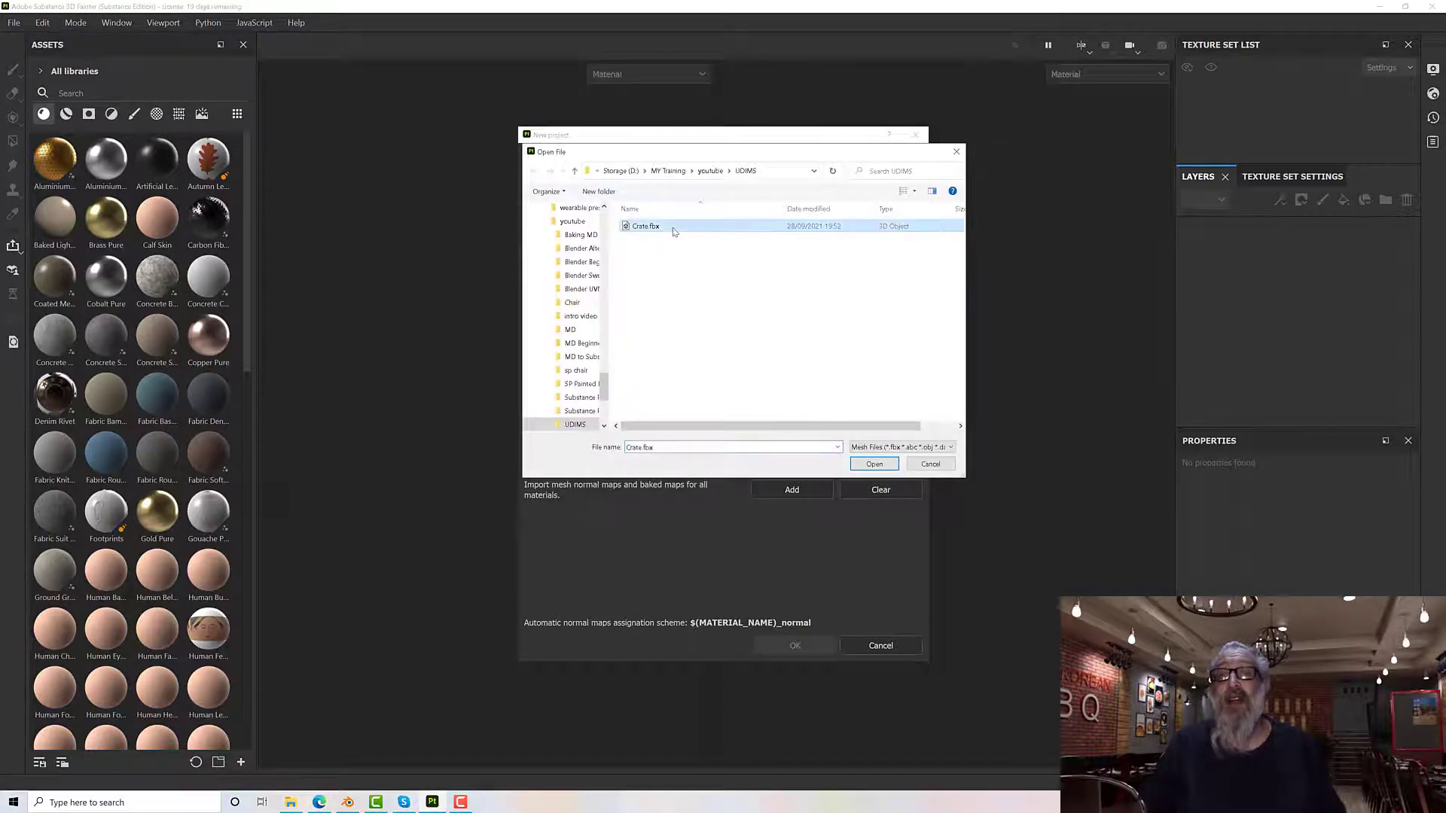
pyautogui.doubleClick(646, 226)
pyautogui.click(666, 235)
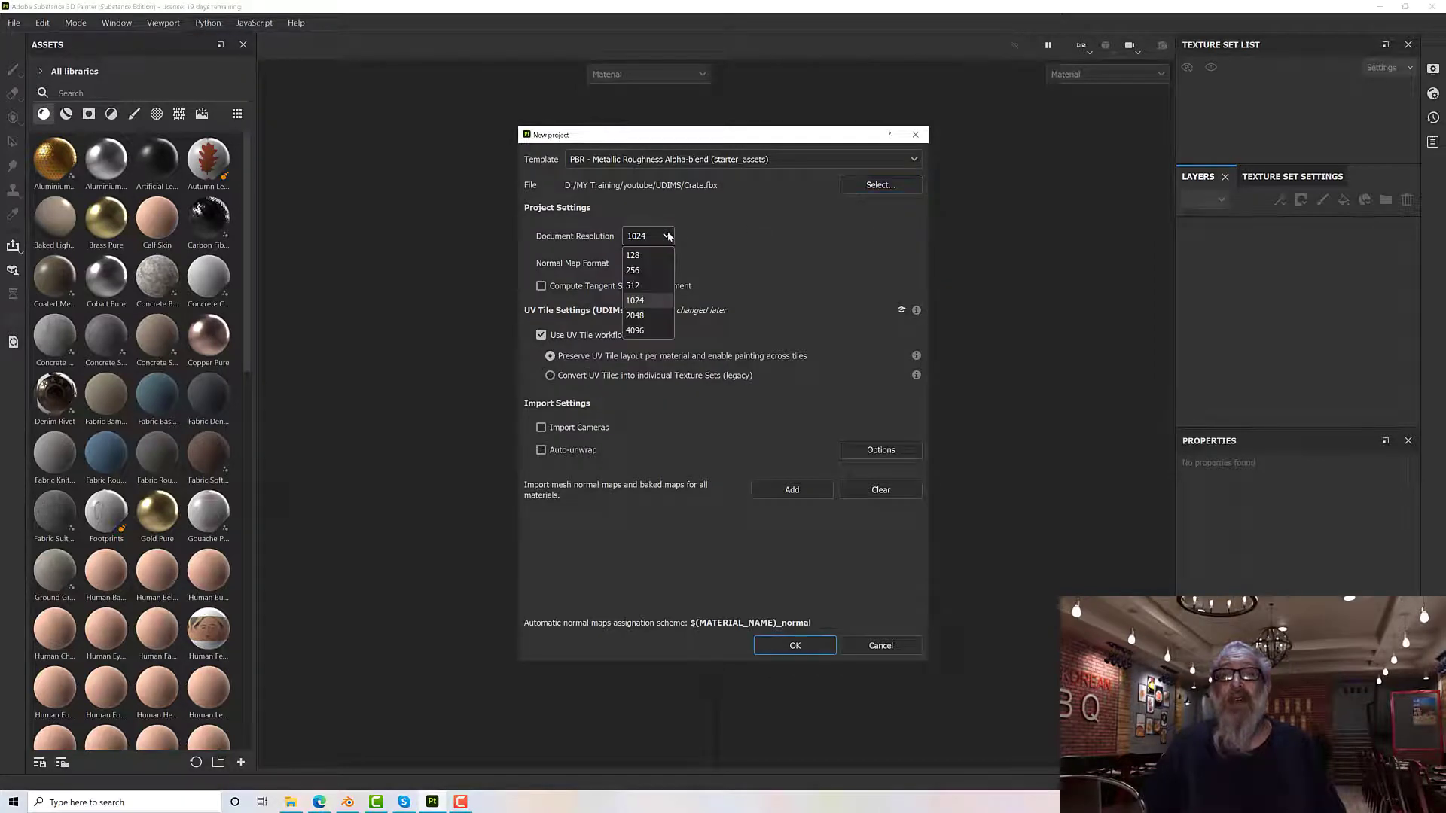
pyautogui.click(647, 312)
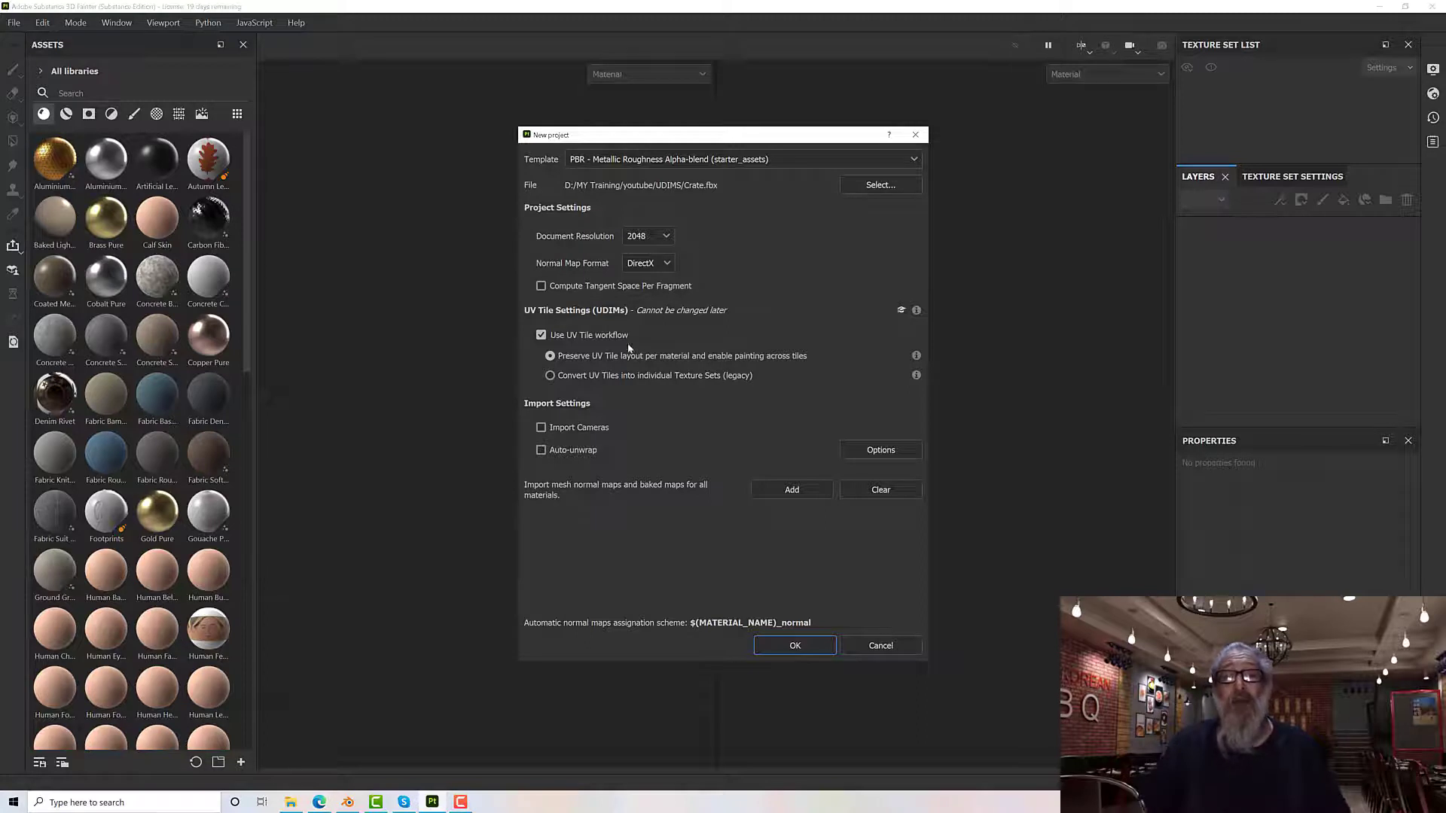
# Step: Create the project with the UV Tile workflow enabled, preserving the UV tile layout per material and allowing painting across tiles
pyautogui.click(540, 334)
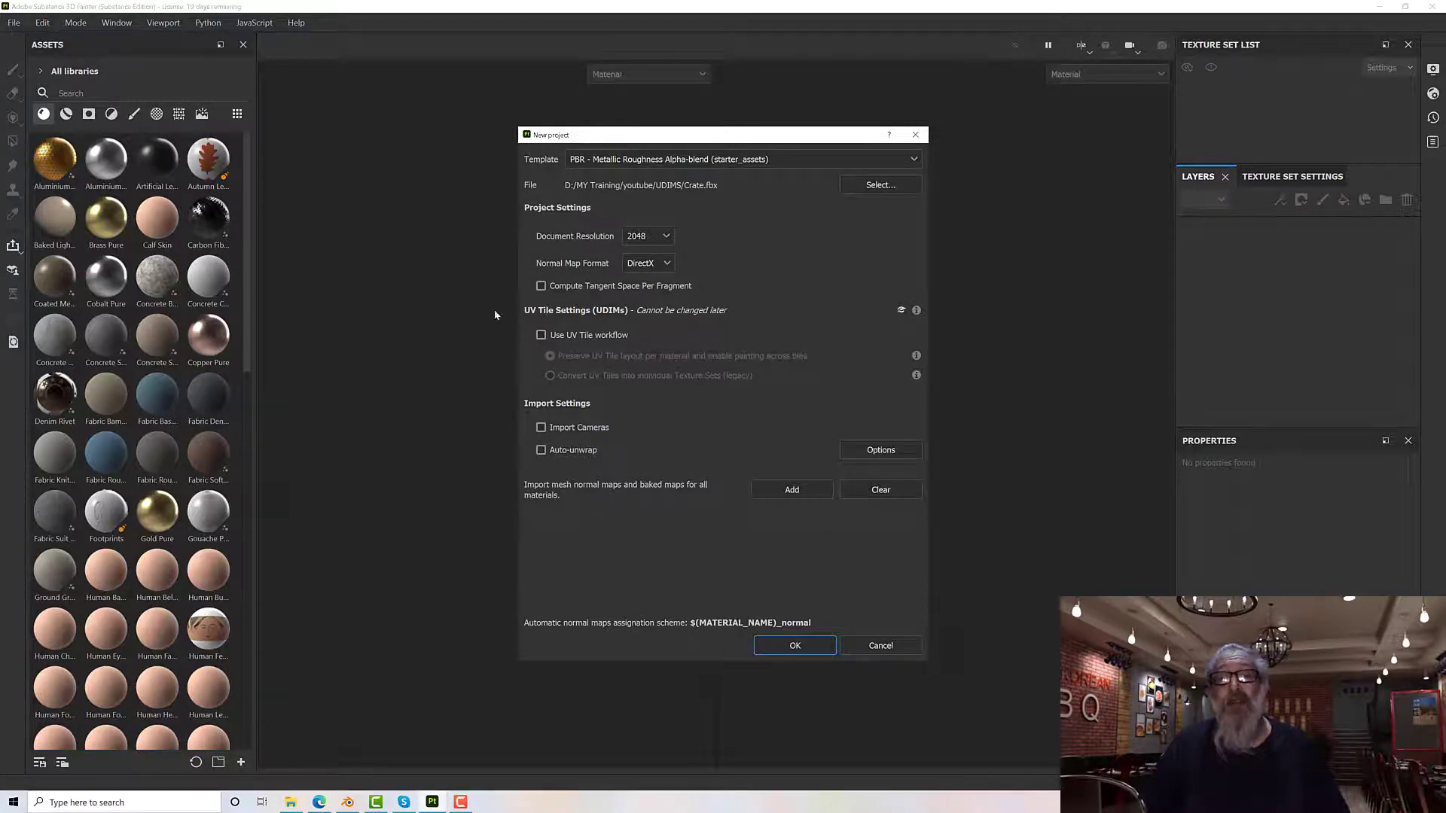
pyautogui.click(541, 336)
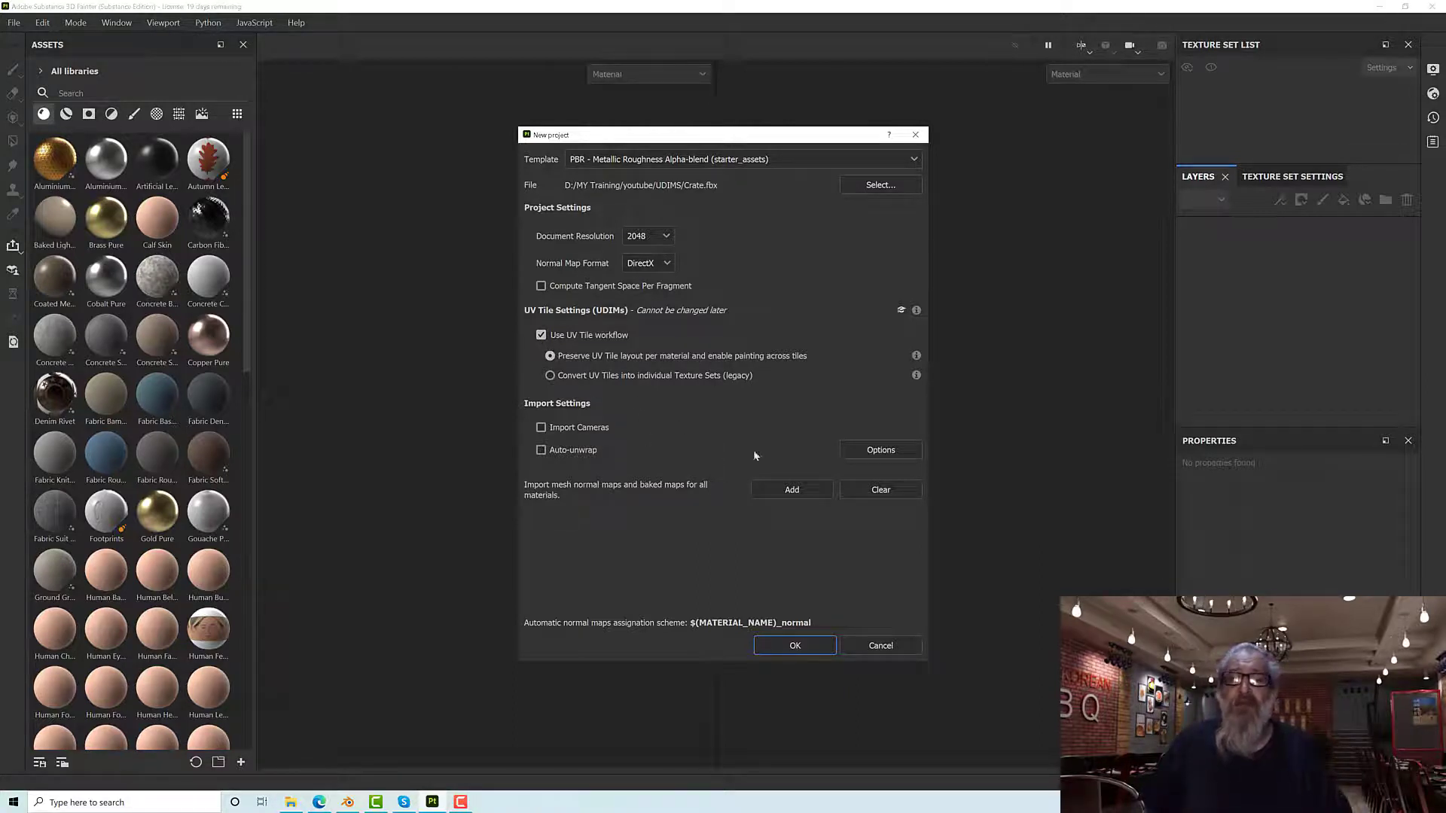
pyautogui.click(791, 648)
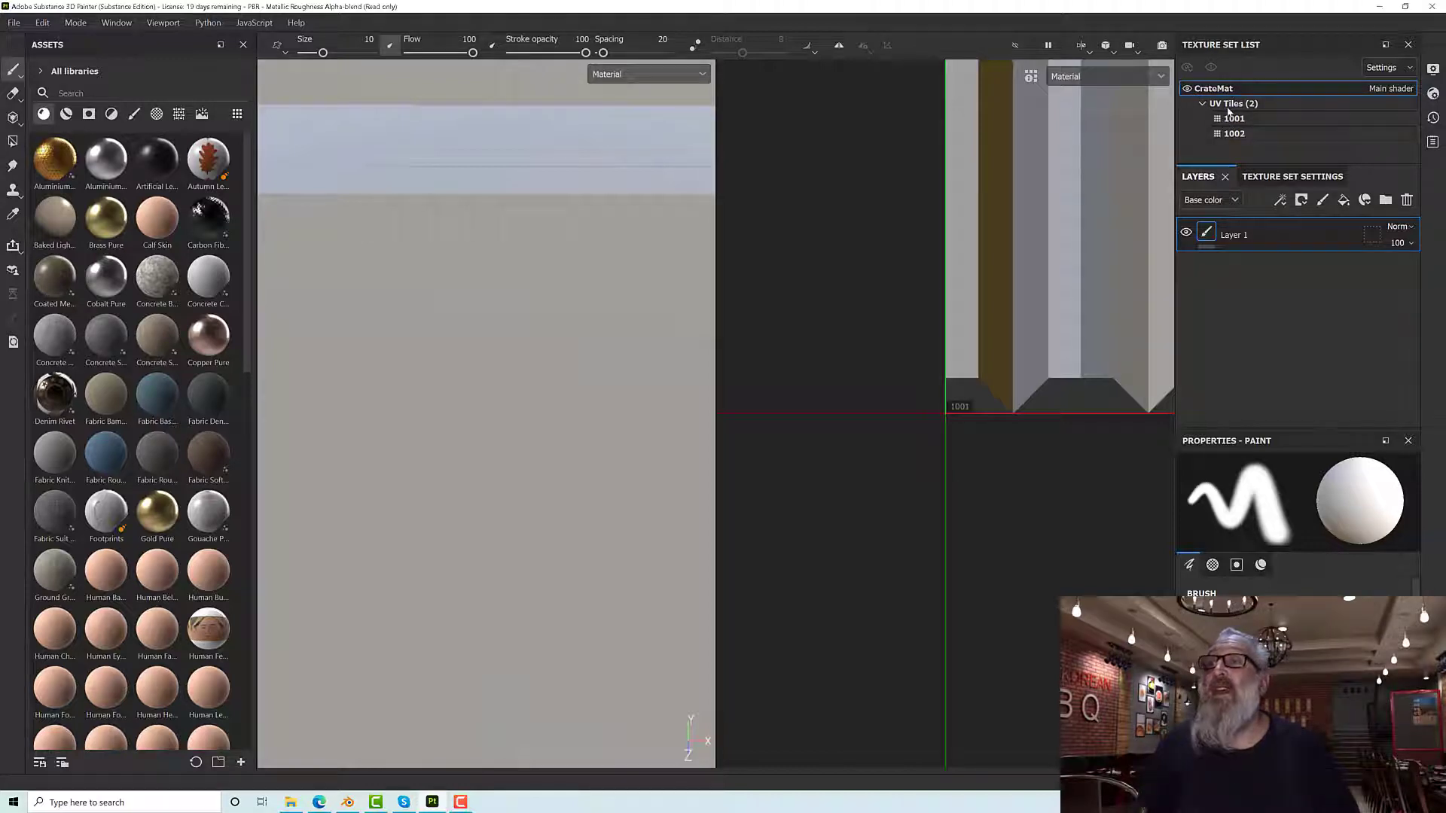
# Step: Select UV tile 1002 and check how the crate's UVs are laid out across tiles 1001 and 1002
pyautogui.click(1234, 133)
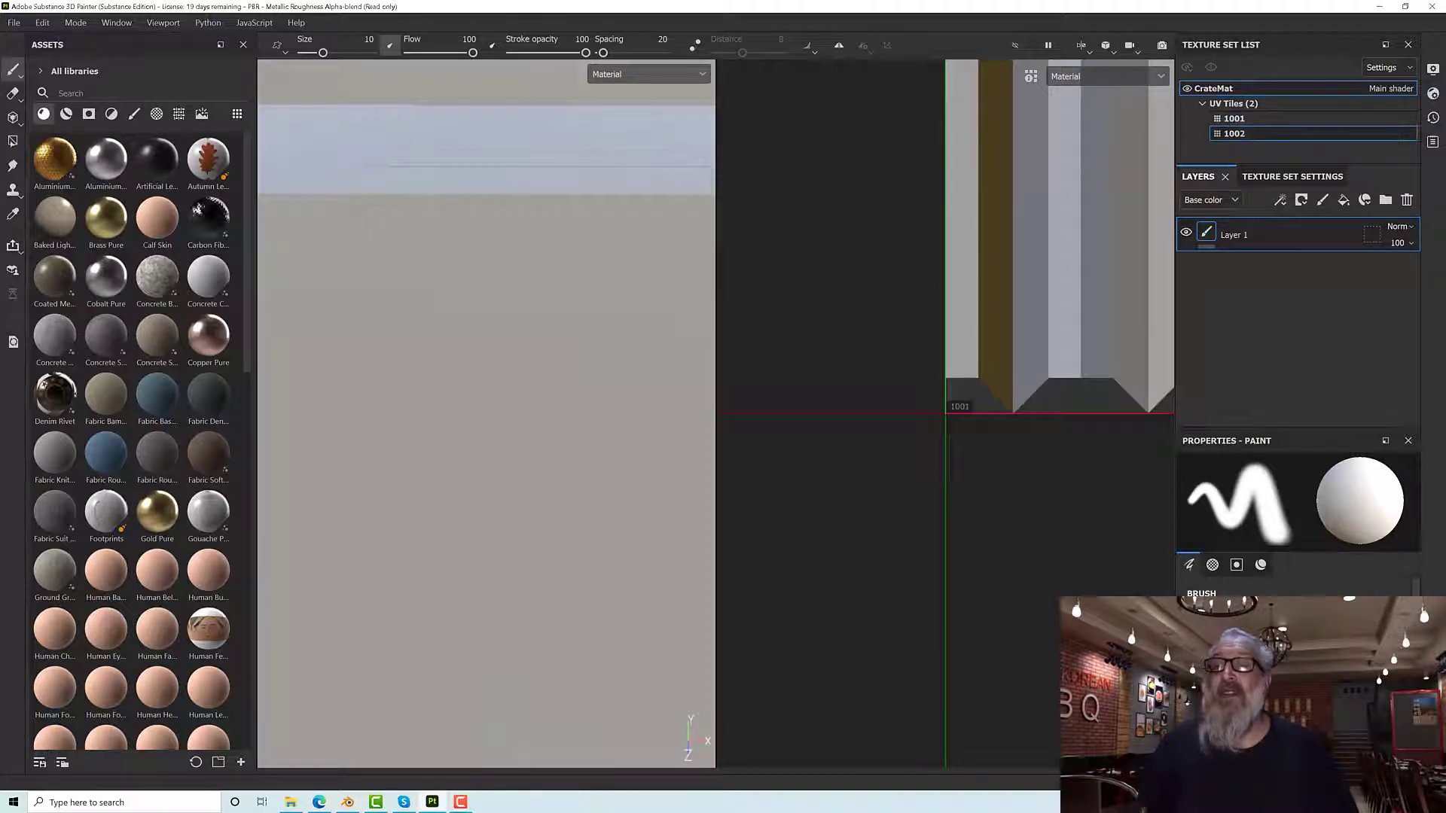
pyautogui.press('f')
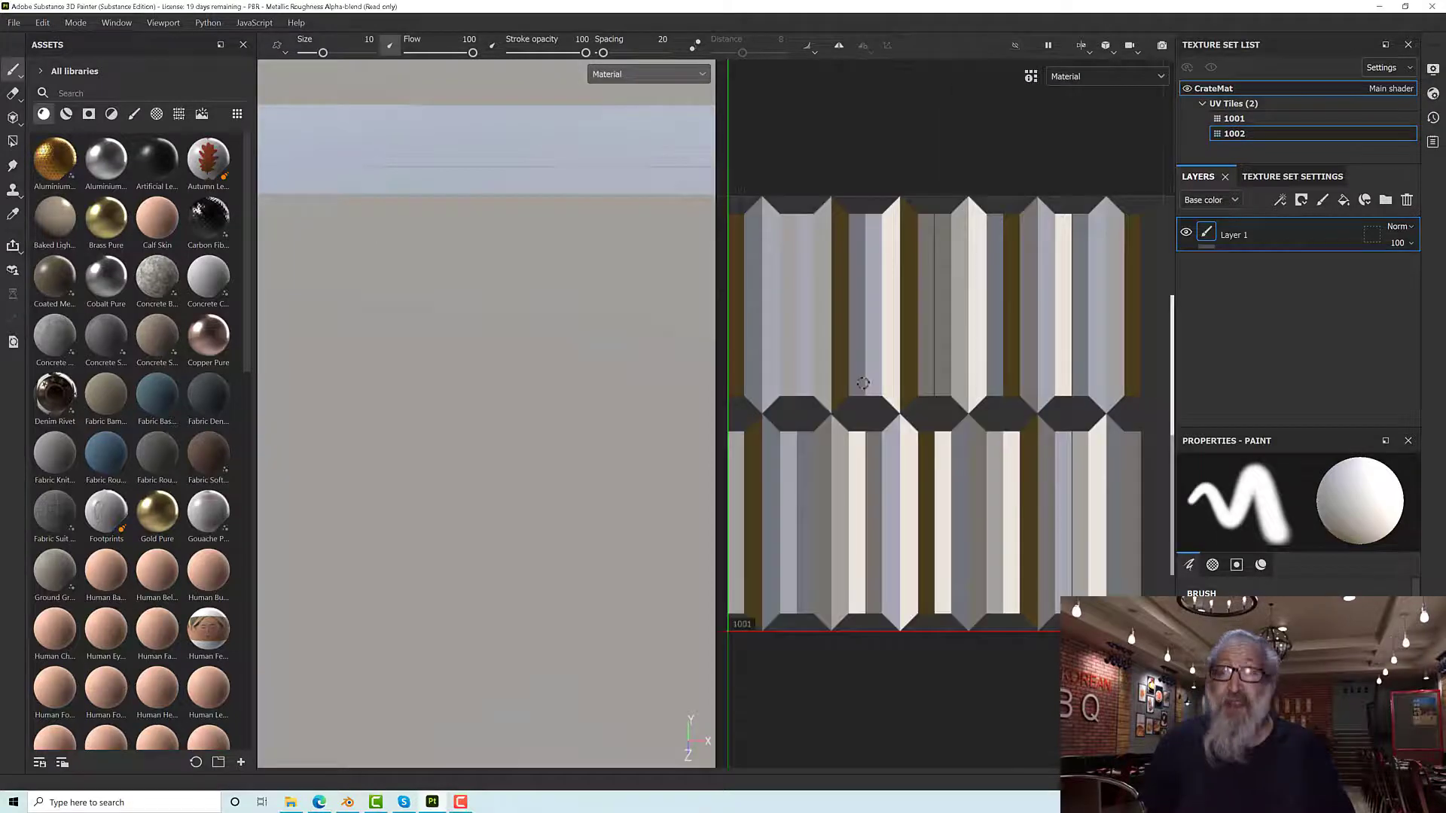
pyautogui.scroll(-5, 863, 384)
pyautogui.keyDown('alt'); pyautogui.moveTo(951, 548); pyautogui.dragTo(894, 539, button='middle'); pyautogui.keyUp('alt')
pyautogui.scroll(-1, 915, 549)
pyautogui.scroll(-1, 893, 539)
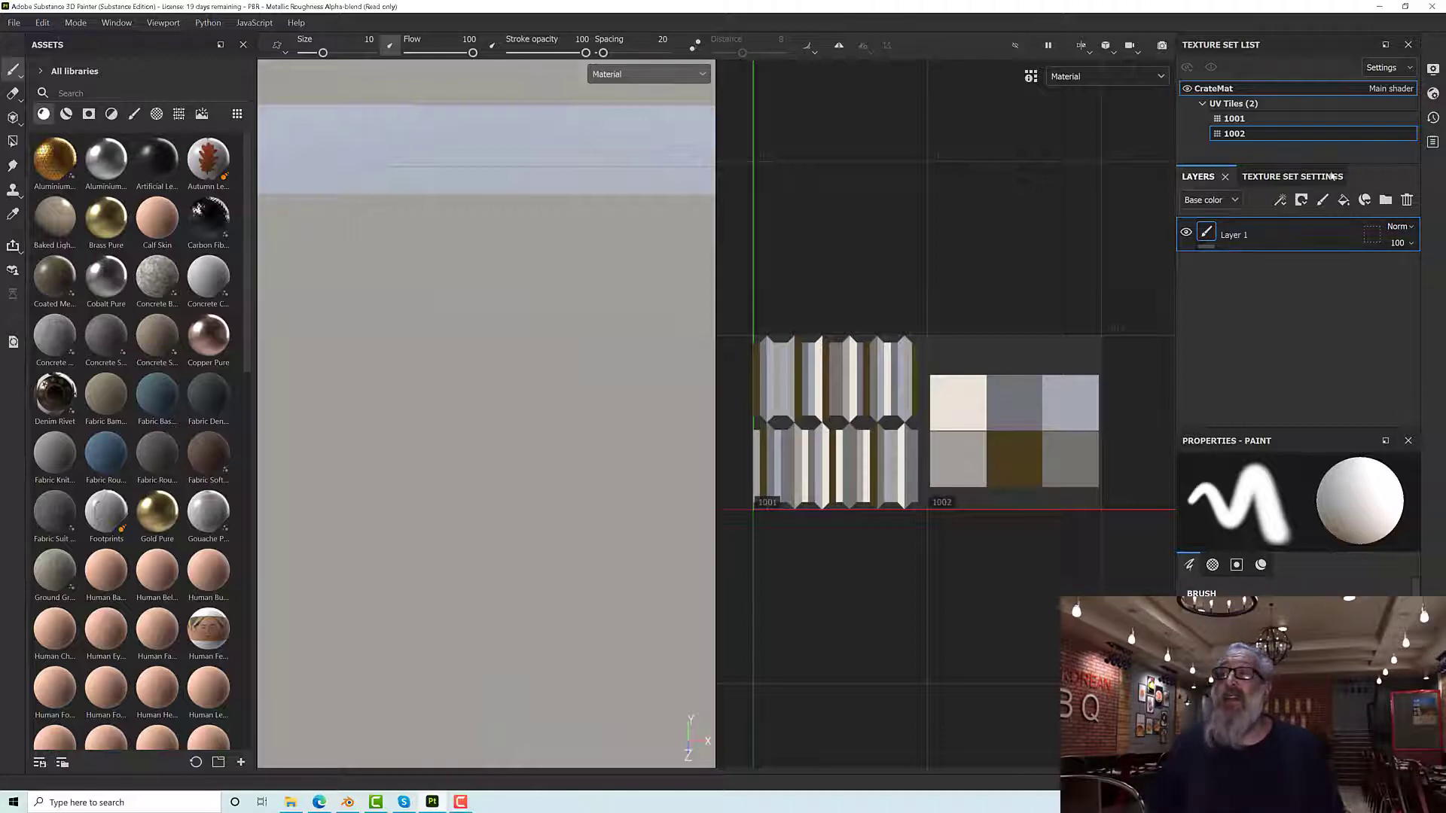
# Step: Replace the default paint layer with the Wood Rough material by searching the assets for "wood", and remove the extra empty fill layer
pyautogui.click(1407, 200)
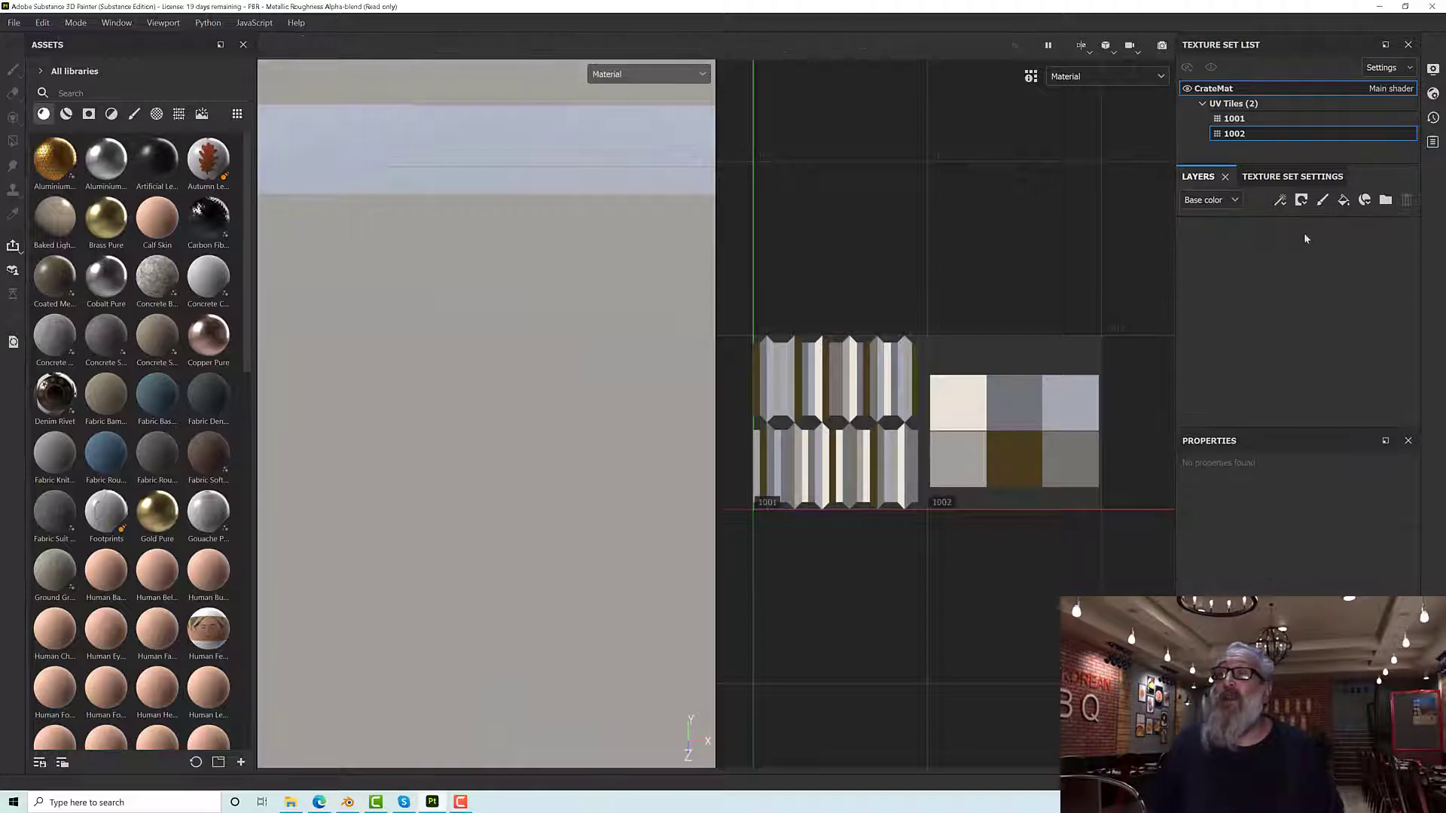
pyautogui.click(1343, 201)
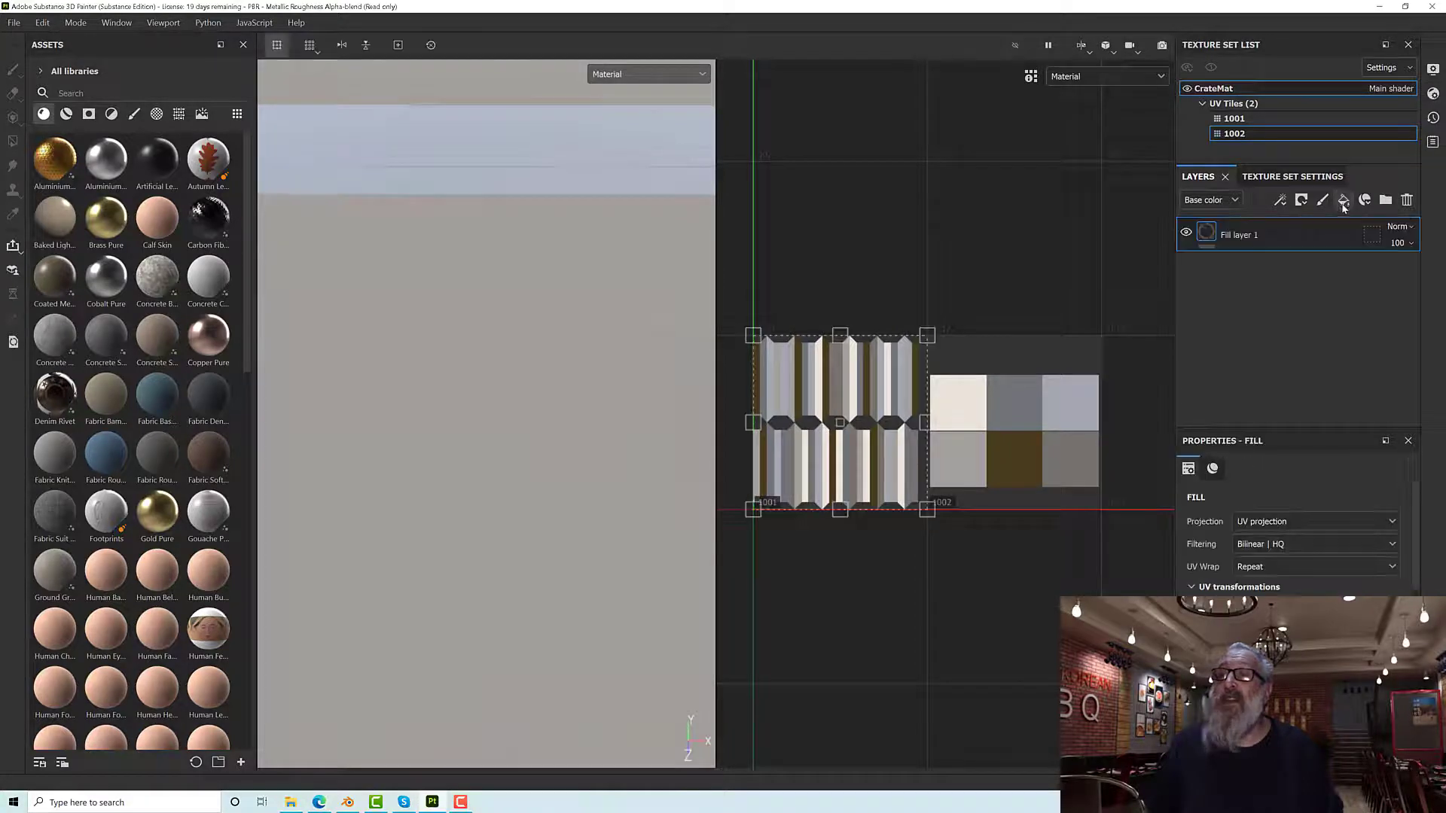
pyautogui.click(98, 93)
pyautogui.write('wood')
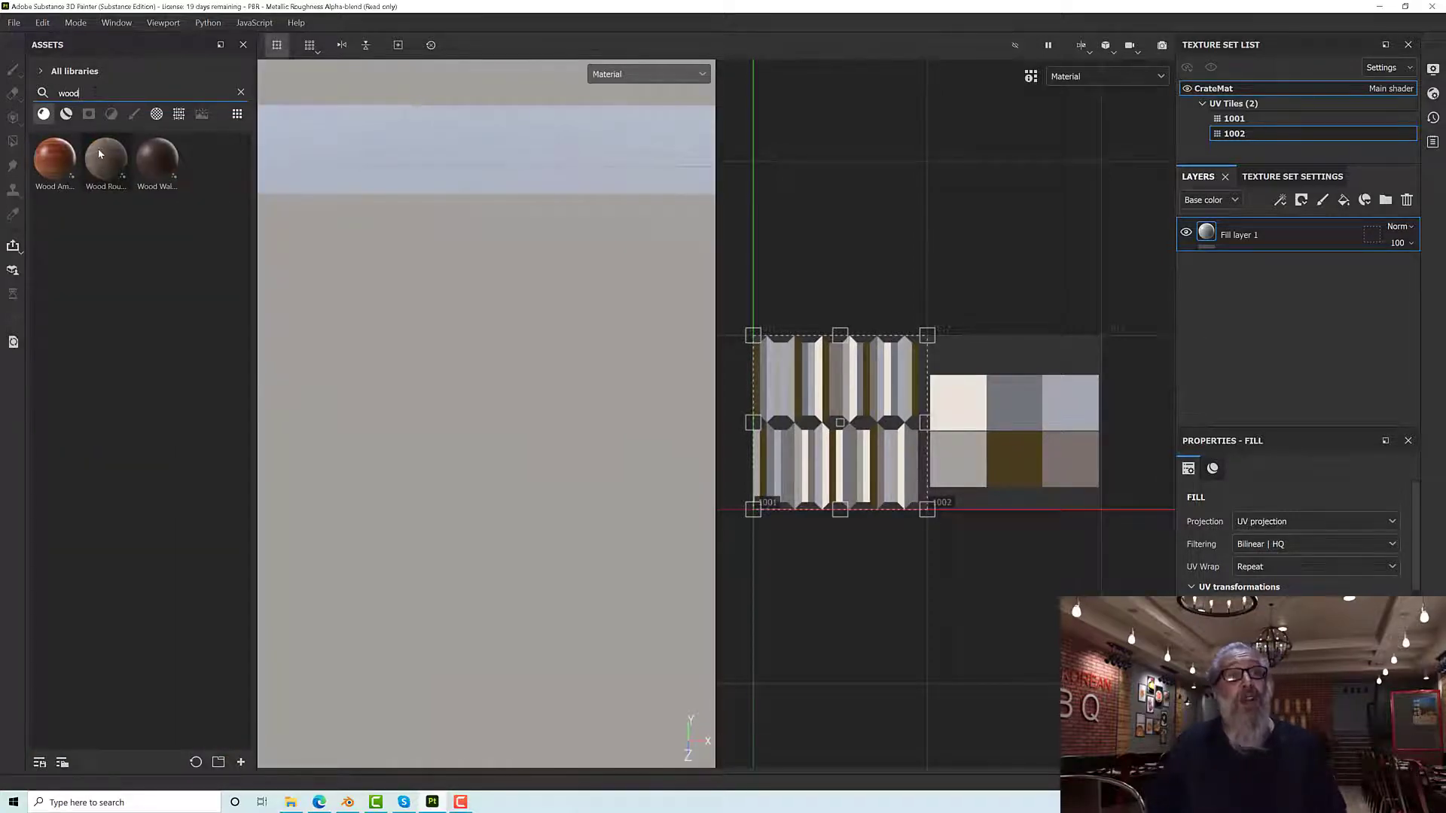
pyautogui.moveTo(105, 159); pyautogui.dragTo(1239, 245)
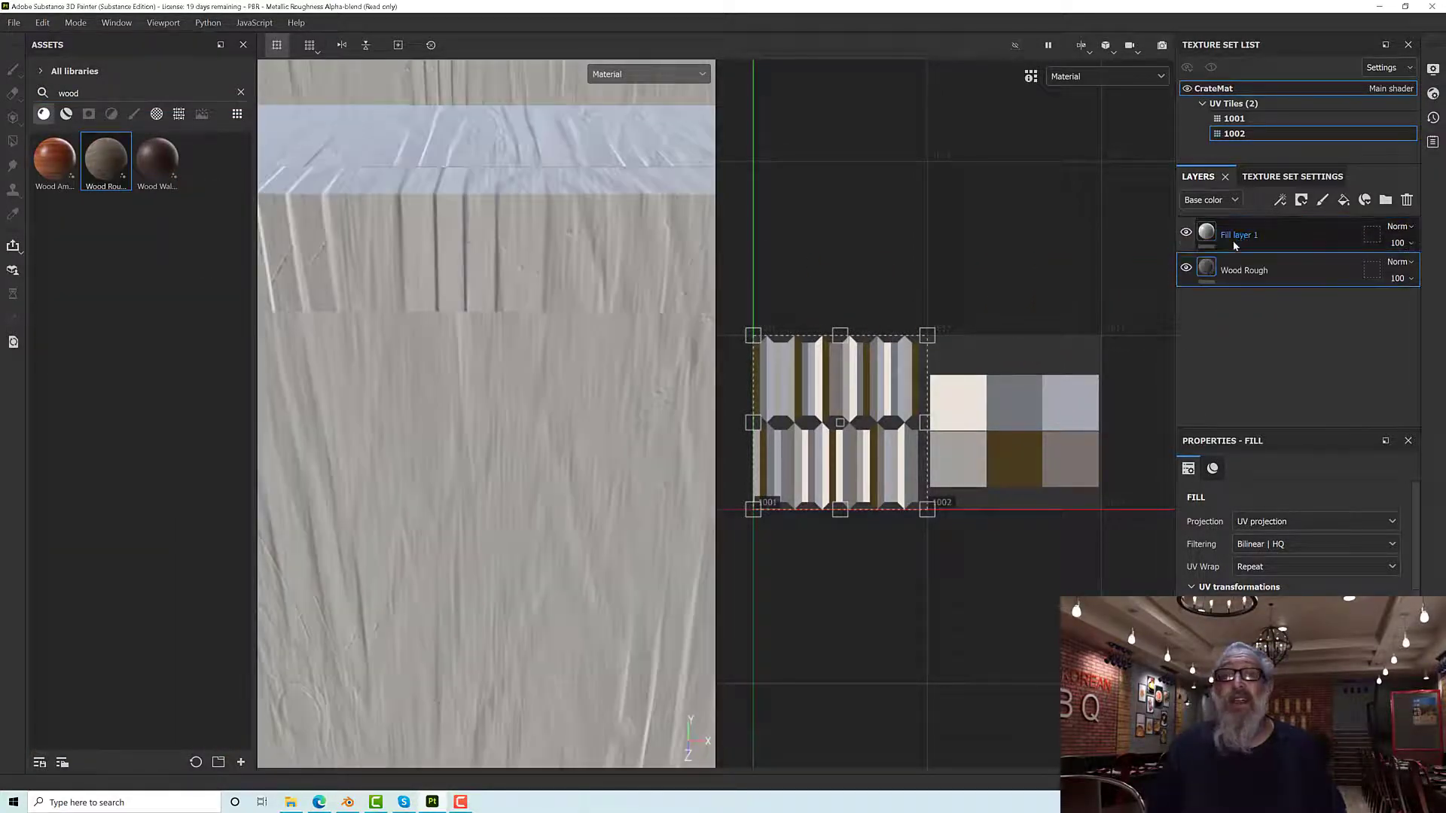
pyautogui.click(1248, 272)
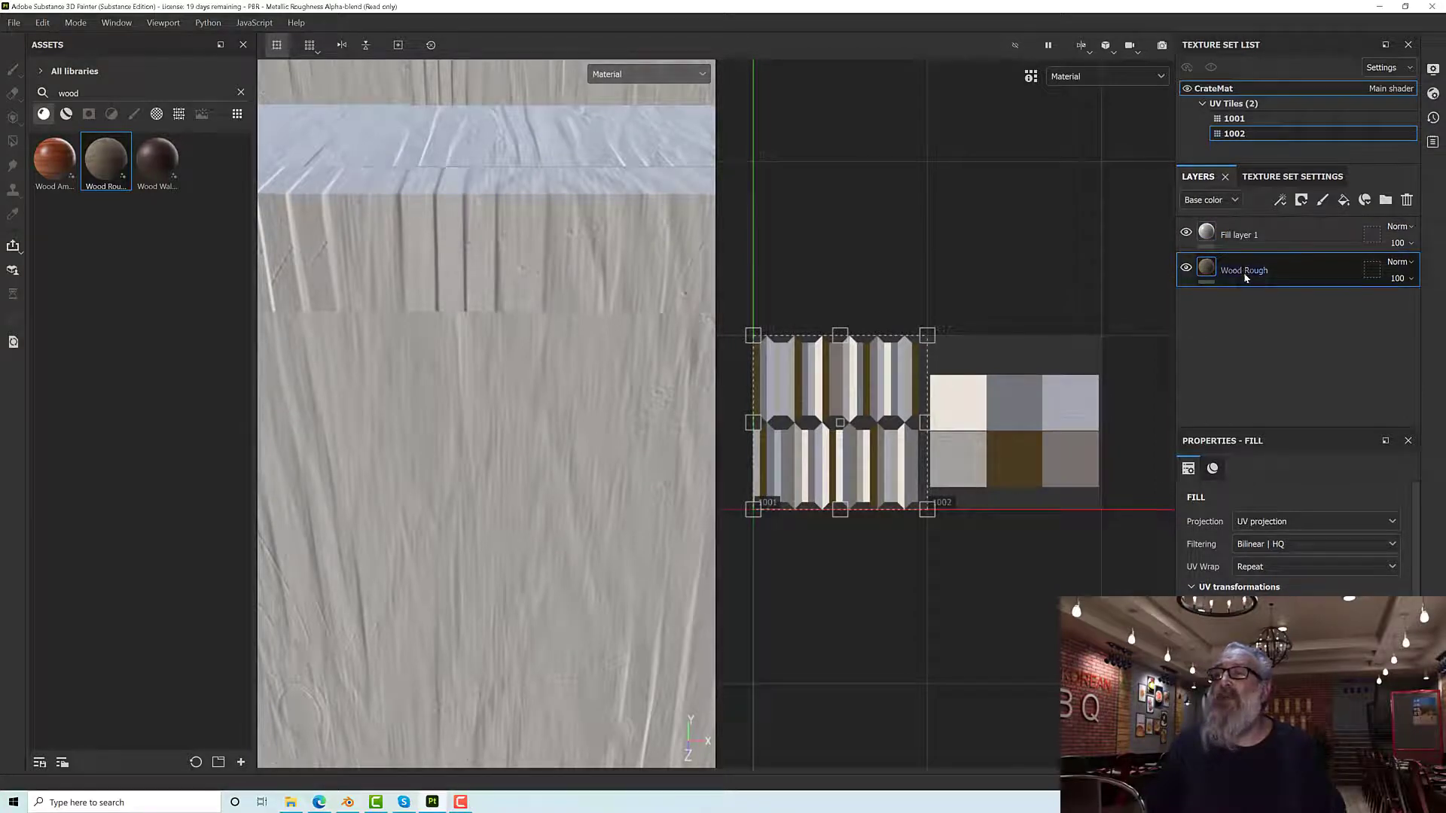
pyautogui.click(1326, 235)
pyautogui.click(1406, 200)
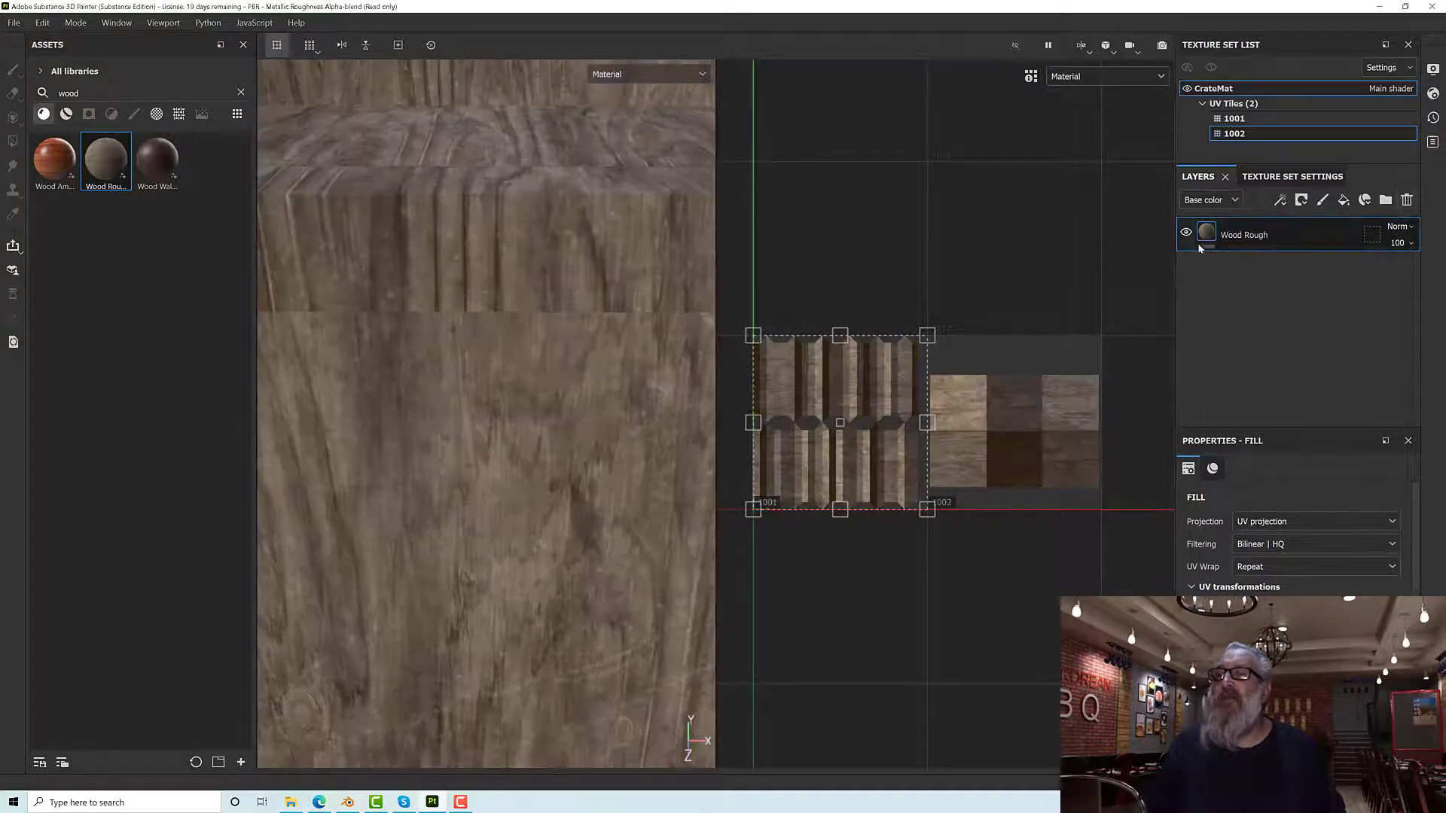
# Step: Add a fill layer above Wood Rough and give it a black mask
pyautogui.scroll(-3, 612, 376)
pyautogui.keyDown('alt'); pyautogui.moveTo(612, 375); pyautogui.dragTo(676, 301); pyautogui.keyUp('alt')
pyautogui.scroll(3, 571, 376)
pyautogui.keyDown('alt'); pyautogui.moveTo(571, 368); pyautogui.dragTo(553, 340); pyautogui.keyUp('alt')
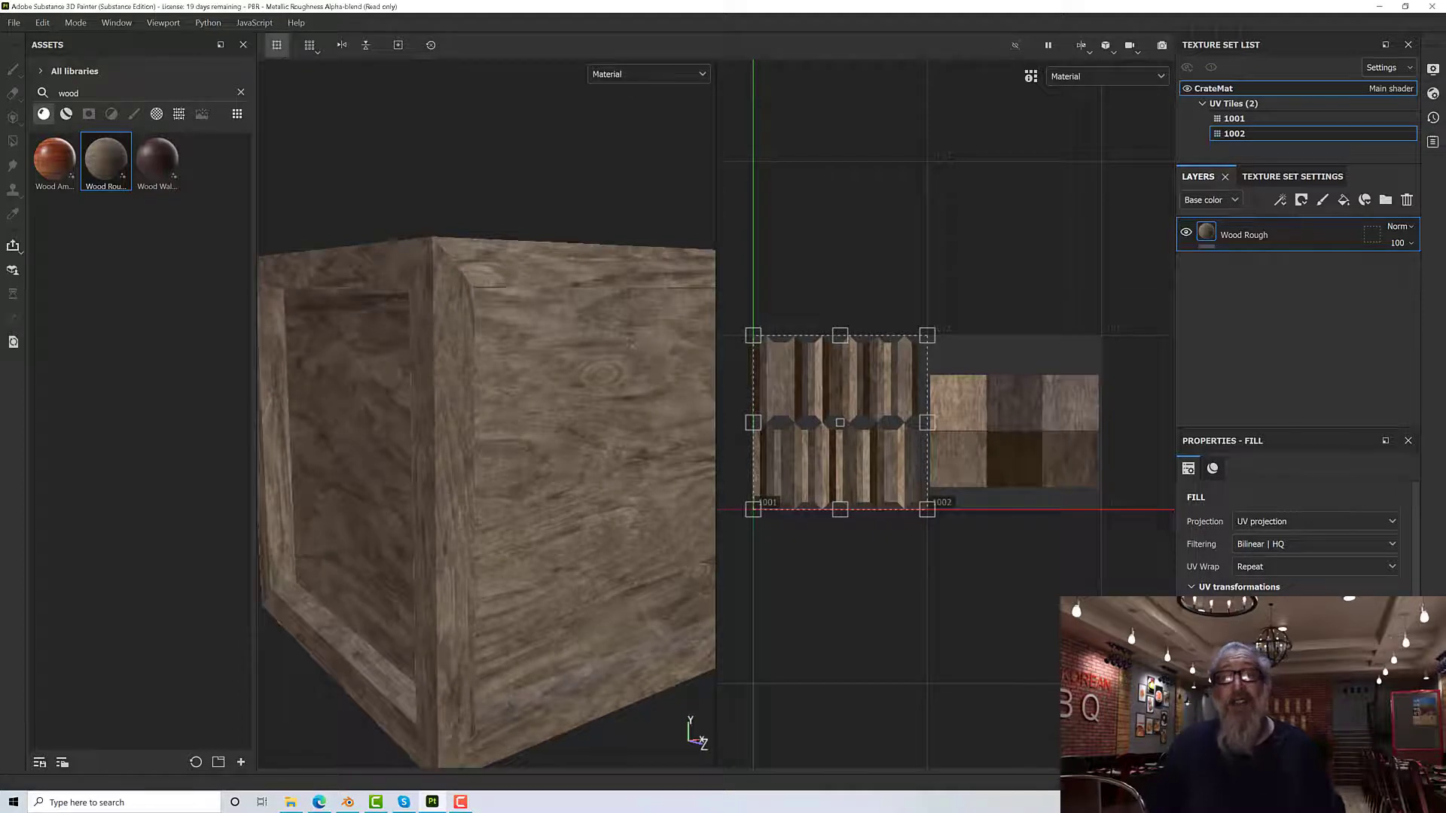
pyautogui.moveTo(499, 469)
pyautogui.keyDown('alt'); pyautogui.mouseDown()
pyautogui.moveTo(430, 457)
pyautogui.moveTo(480, 481)
pyautogui.mouseUp(); pyautogui.keyUp('alt')
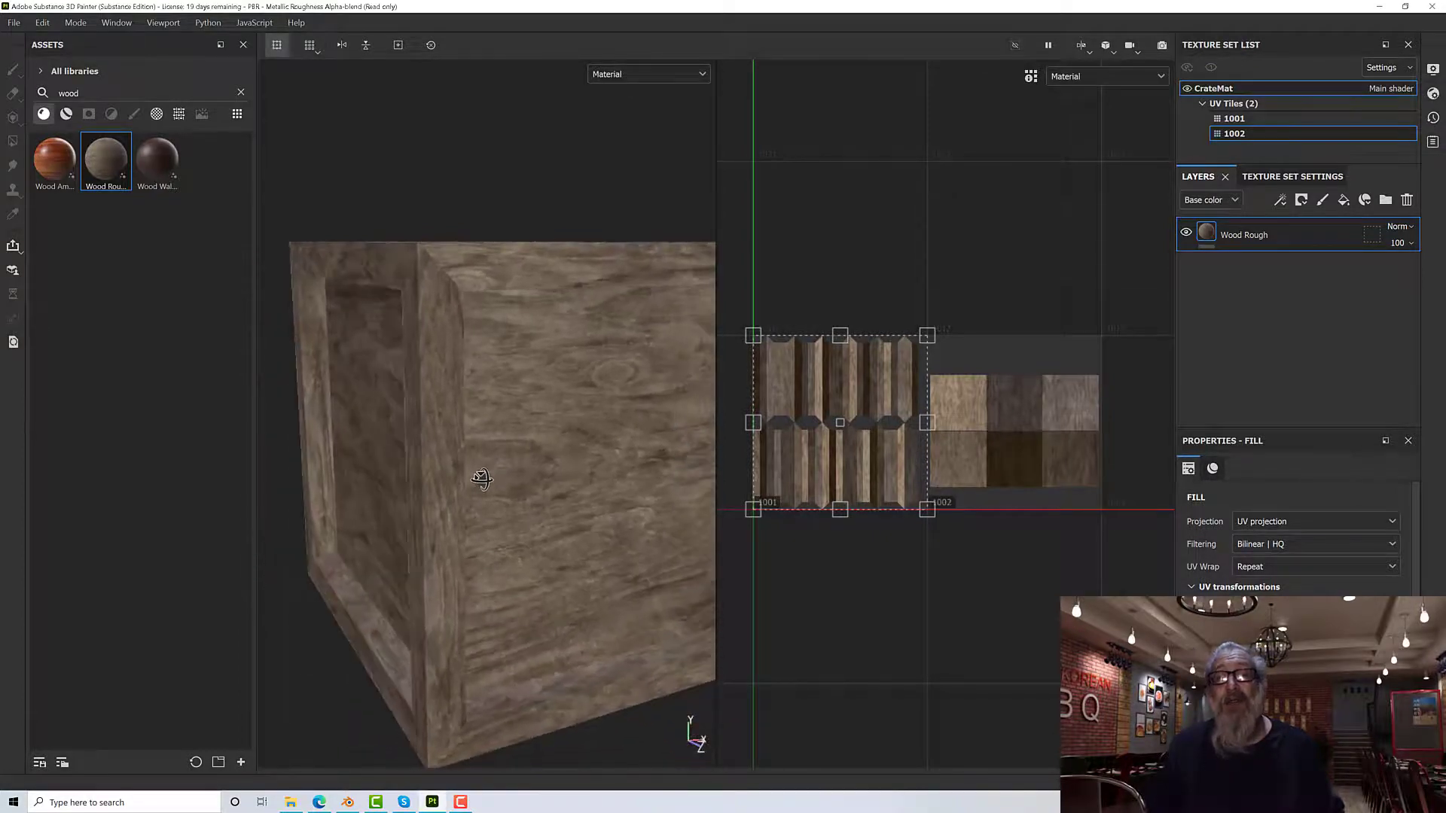
pyautogui.click(1343, 199)
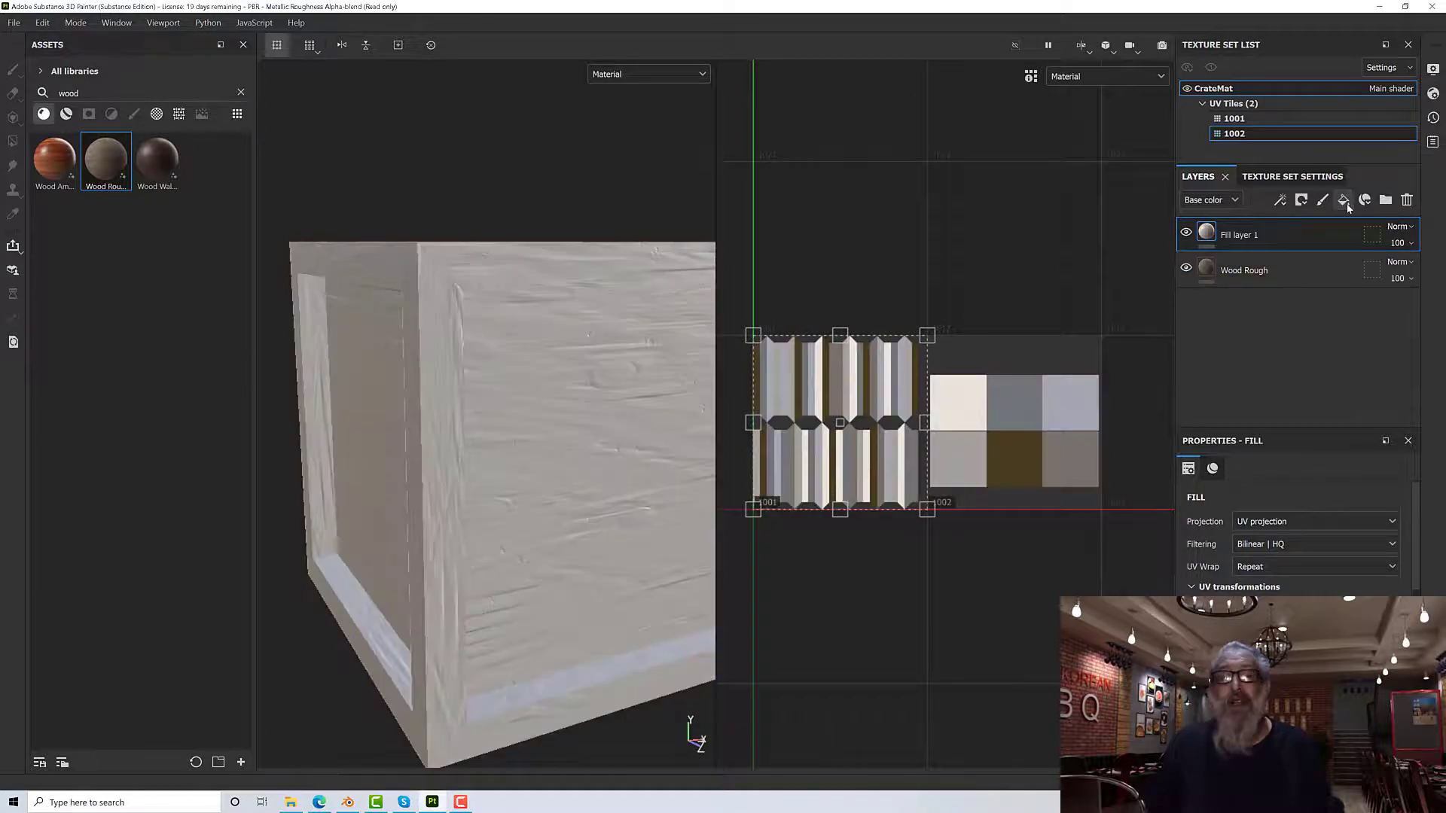
pyautogui.rightClick(1236, 235)
pyautogui.click(1290, 27)
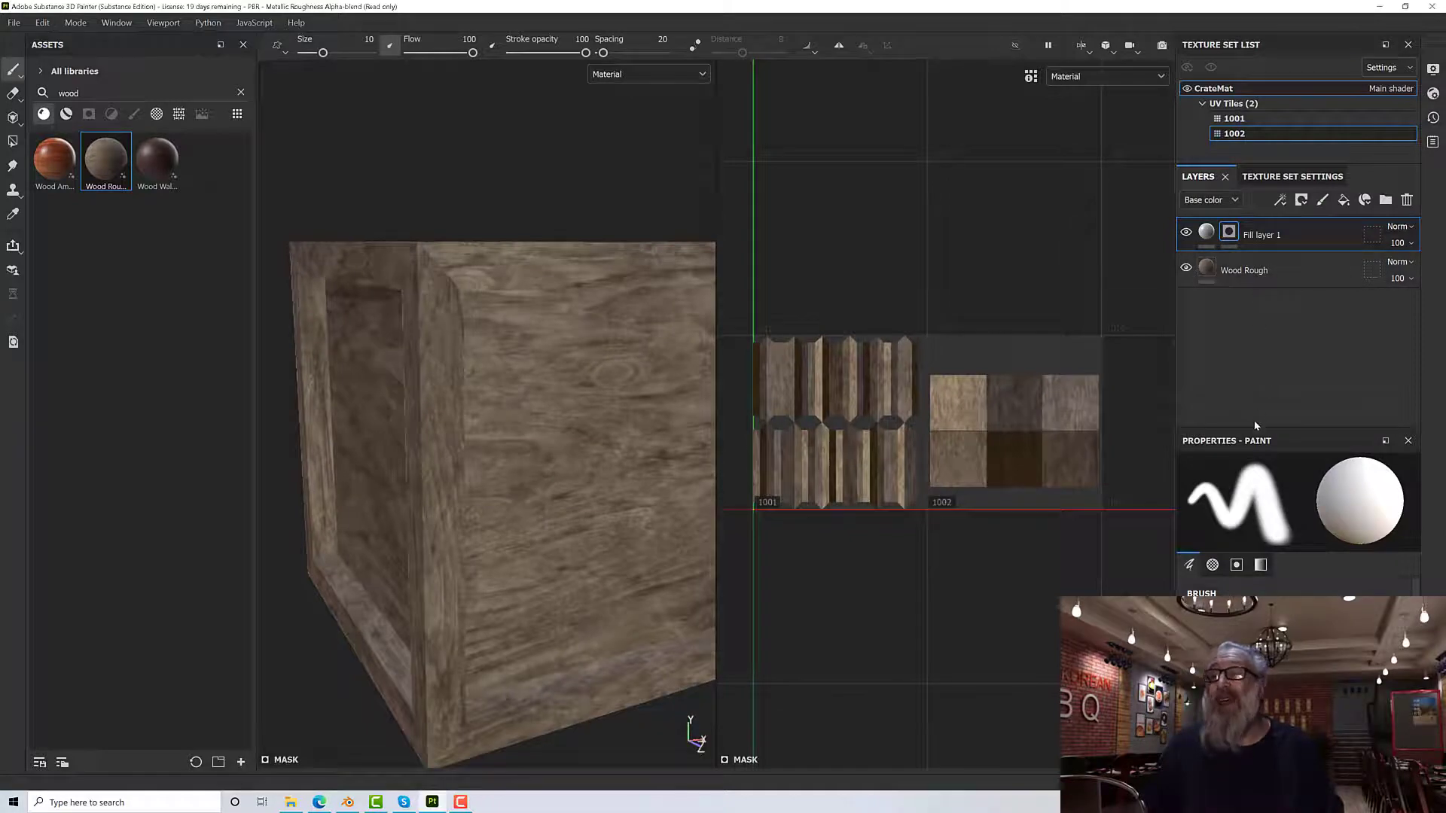
# Step: Add a Dirt generator to the fill layer's black mask
pyautogui.rightClick(1236, 235)
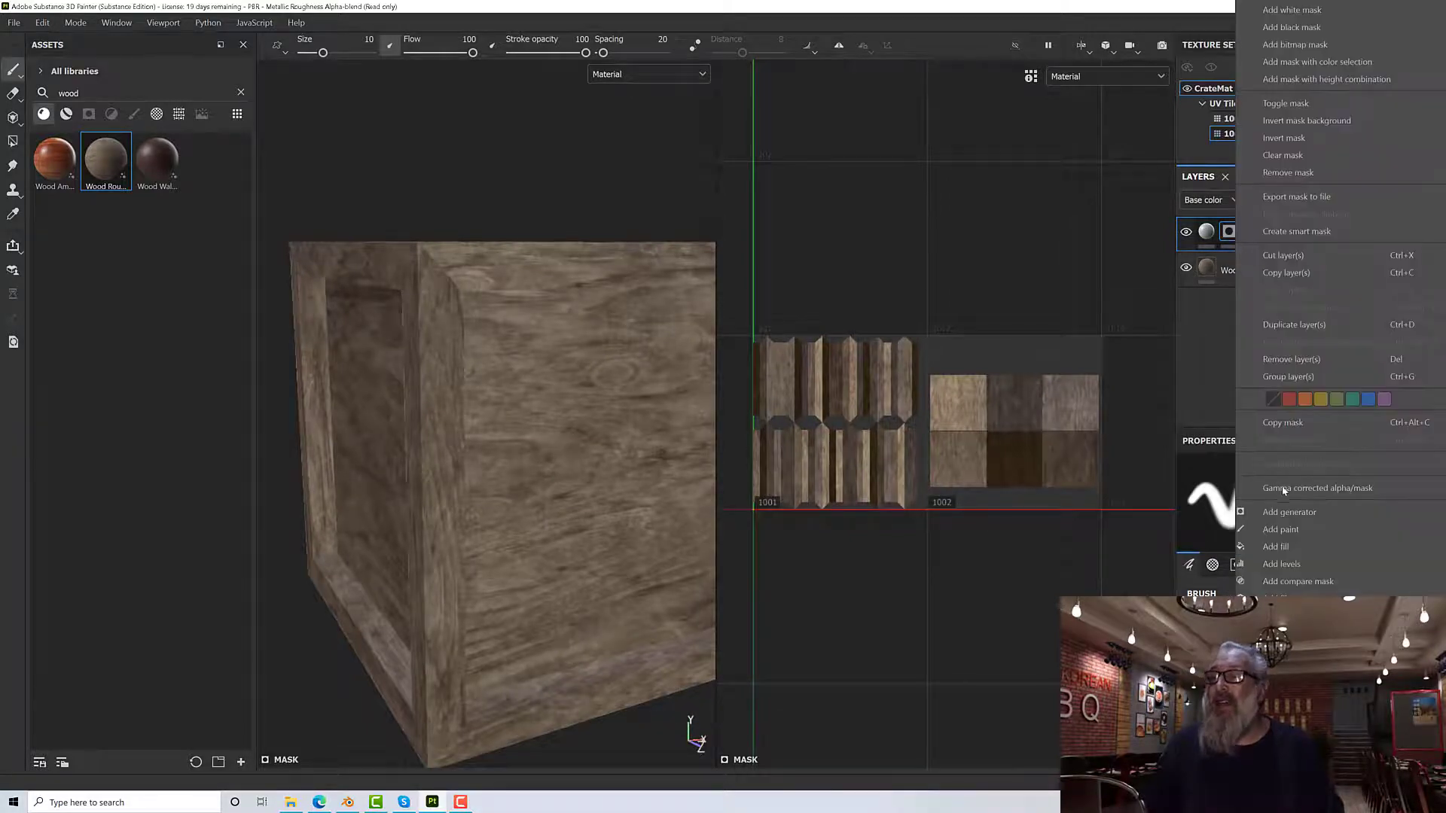
pyautogui.click(1289, 512)
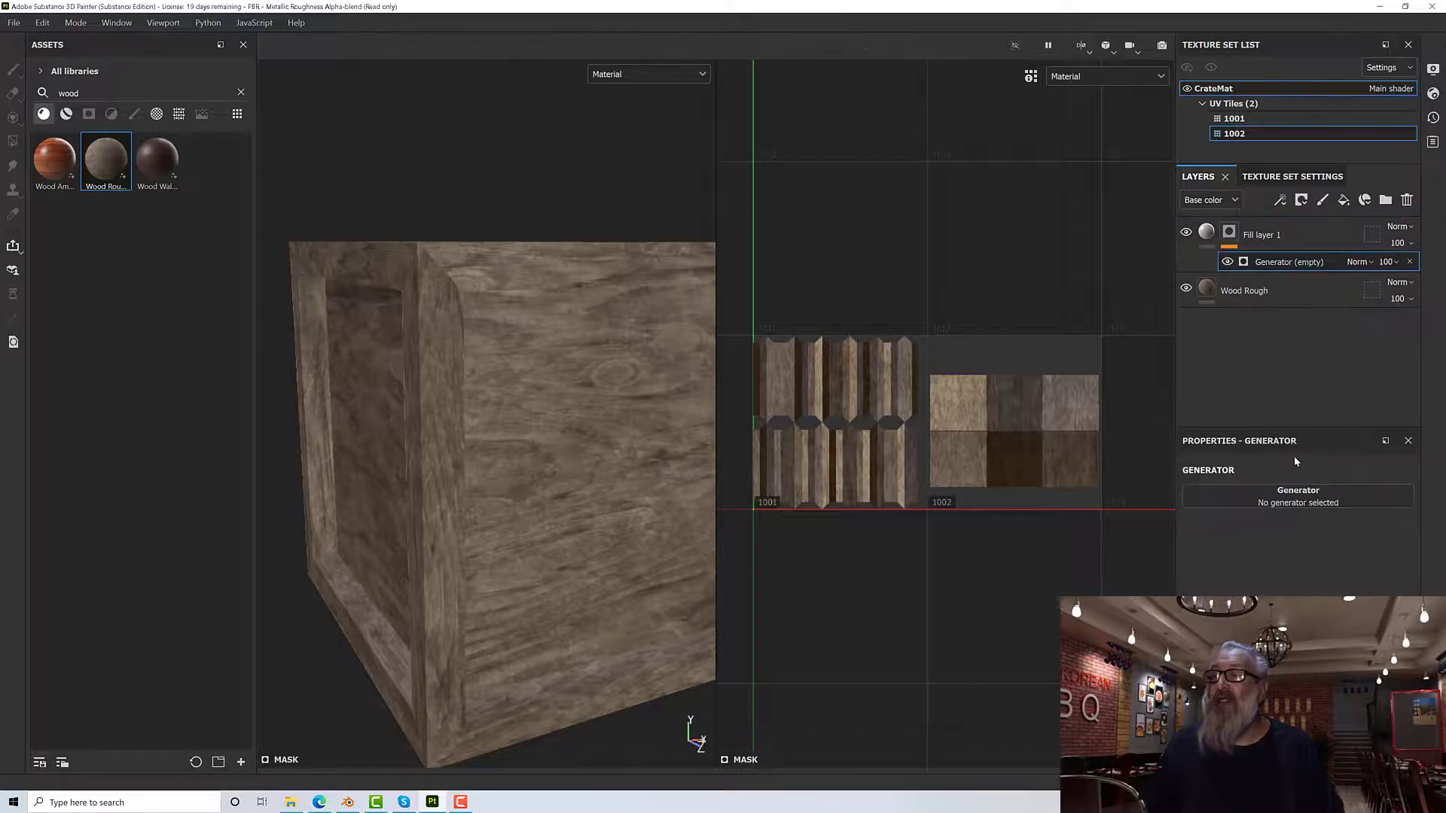
pyautogui.click(1297, 494)
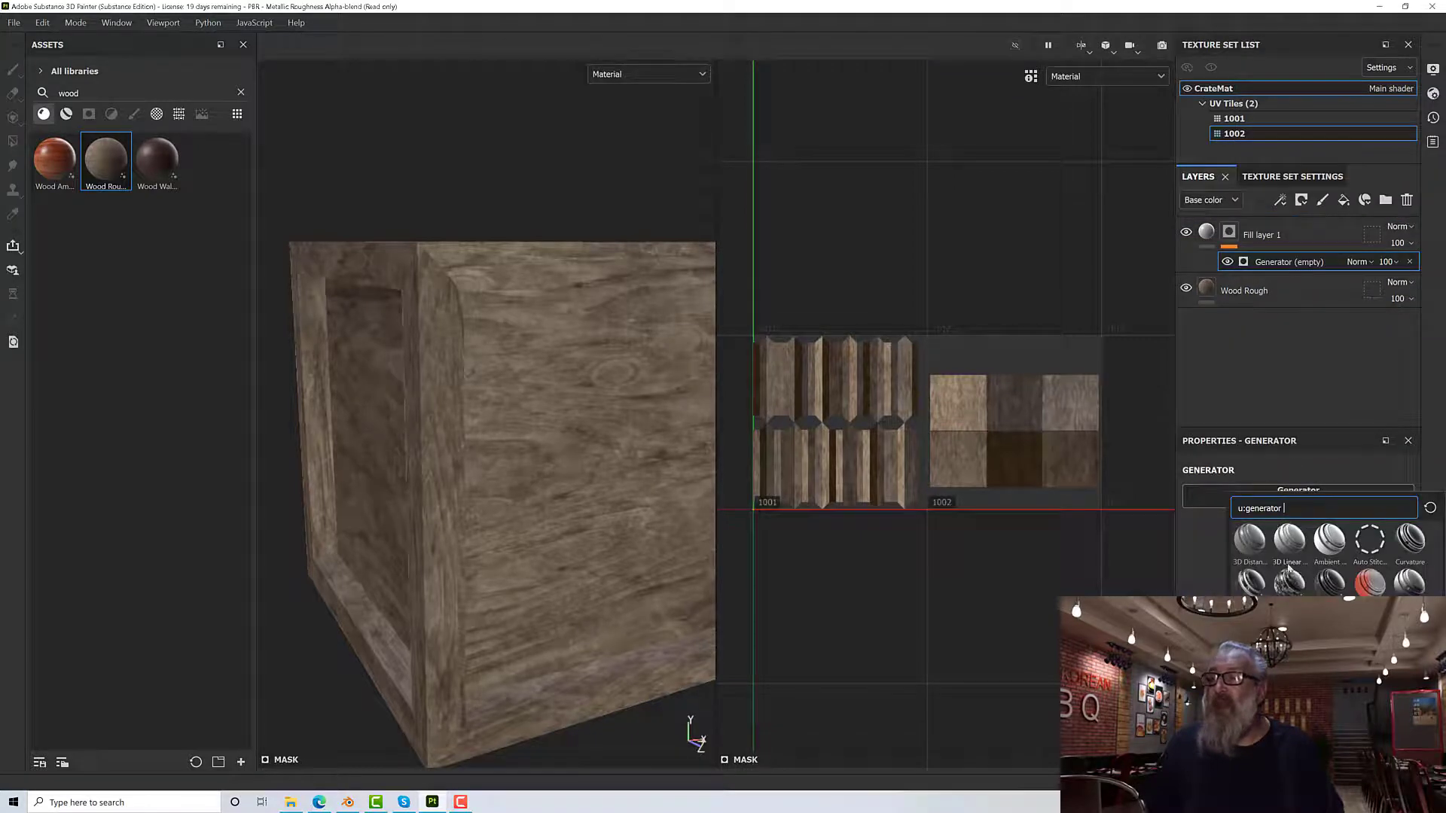
pyautogui.click(1250, 589)
pyautogui.keyDown('alt'); pyautogui.moveTo(679, 504); pyautogui.dragTo(570, 477); pyautogui.keyUp('alt')
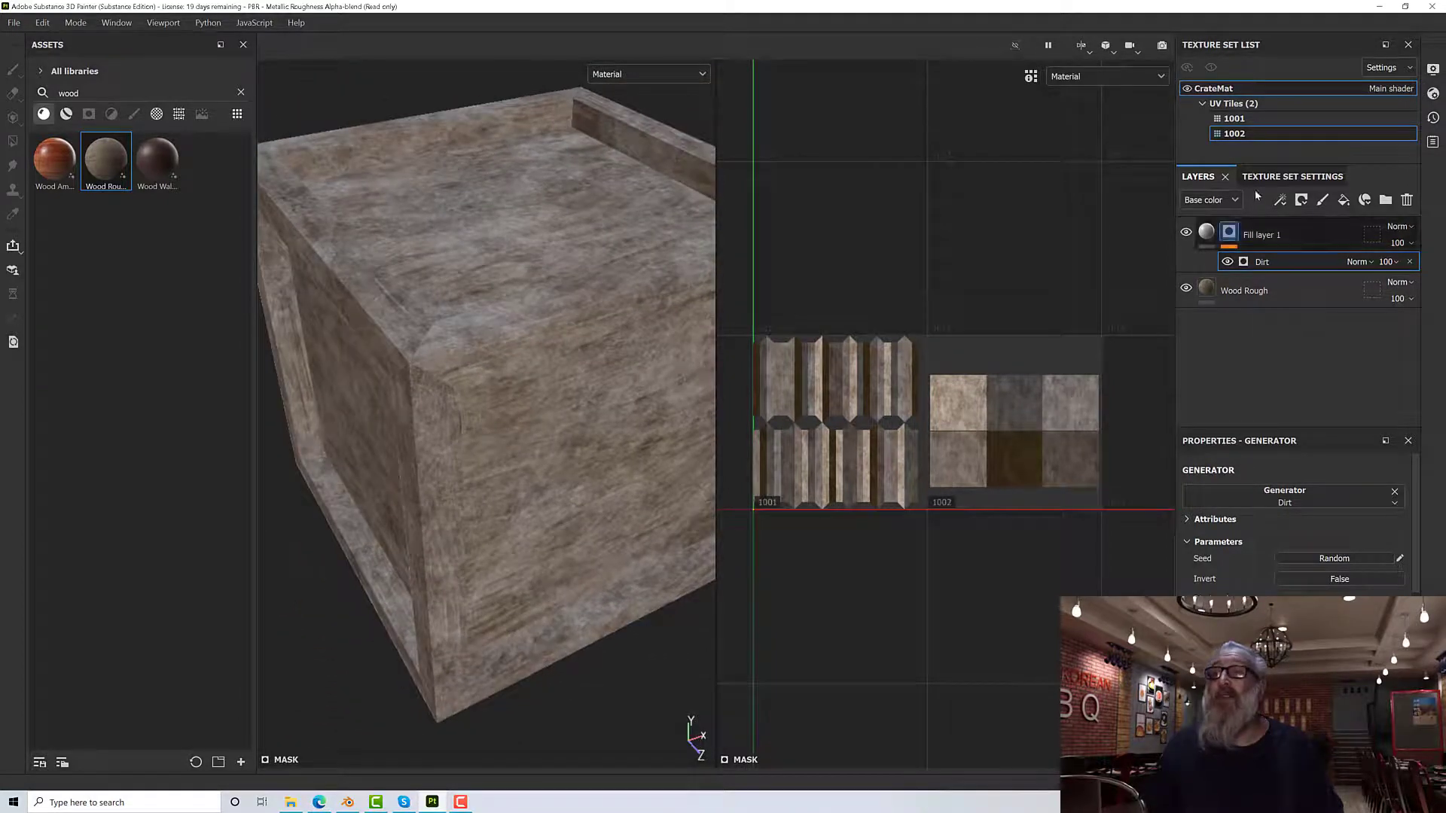
# Step: Start baking mesh maps for the CrateMat texture set, with an output size of 2048 and the ID map excluded
pyautogui.click(1273, 178)
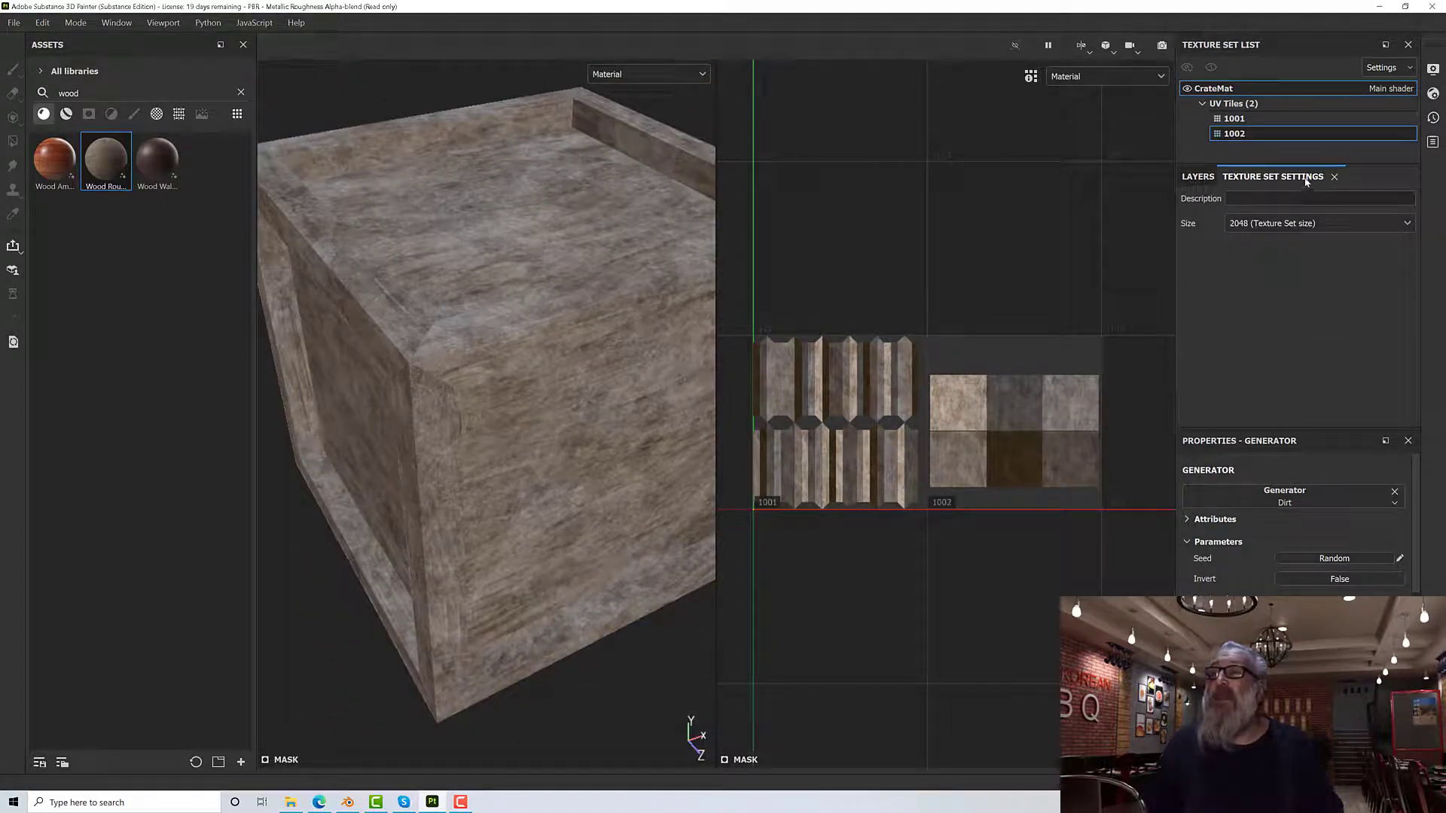
pyautogui.click(1226, 105)
pyautogui.click(1237, 201)
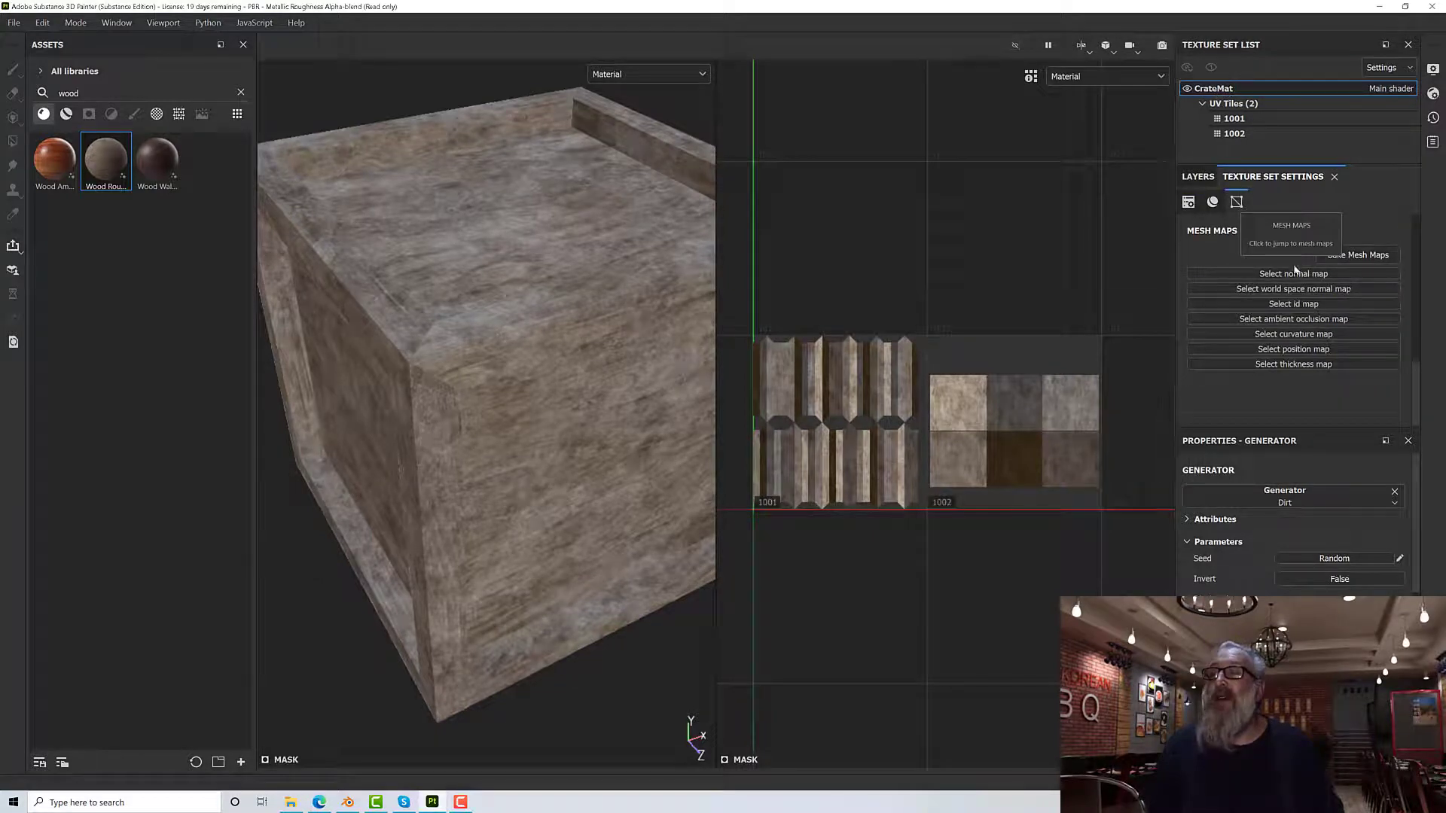
pyautogui.click(1365, 256)
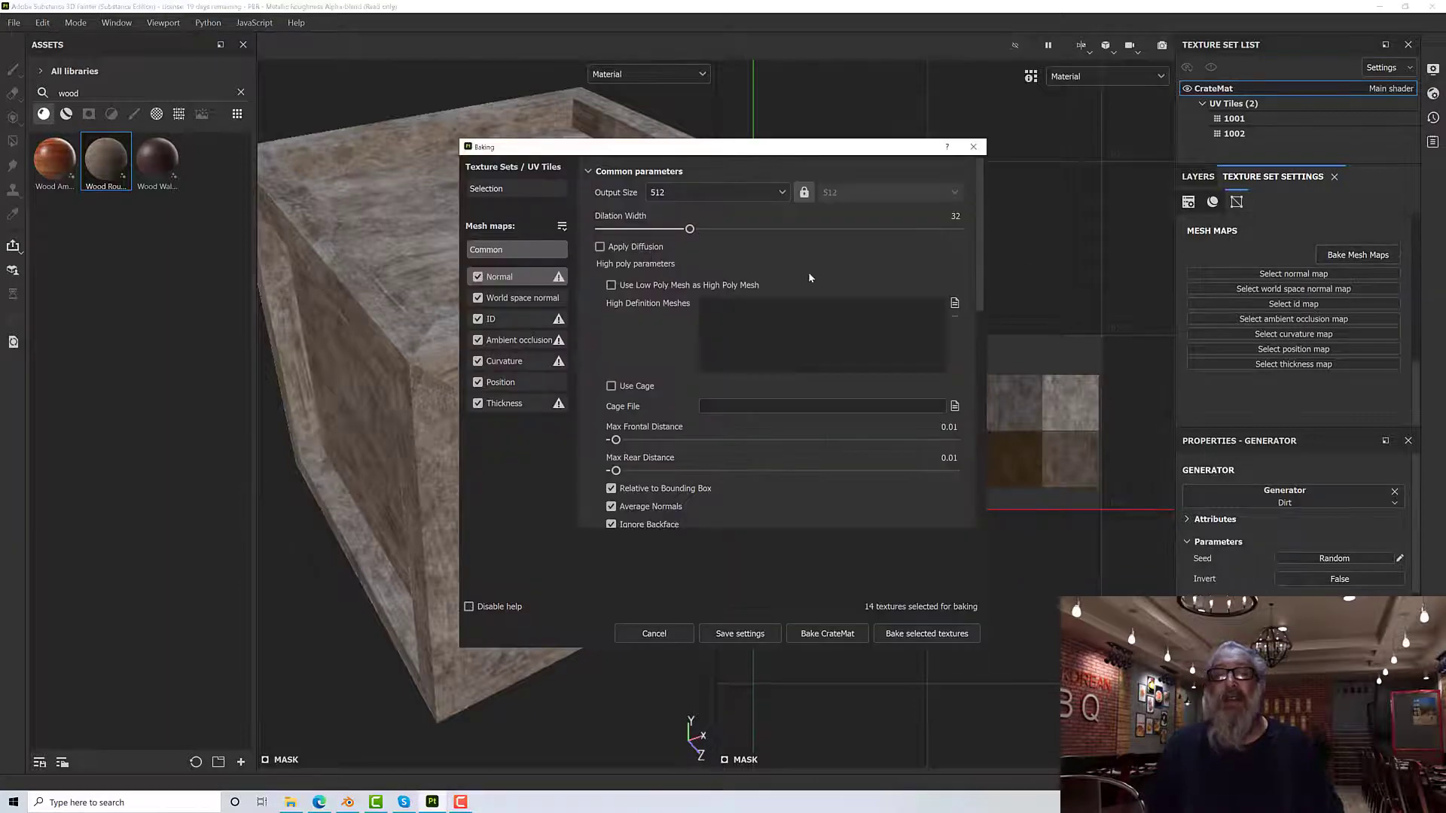
pyautogui.click(675, 193)
pyautogui.click(688, 301)
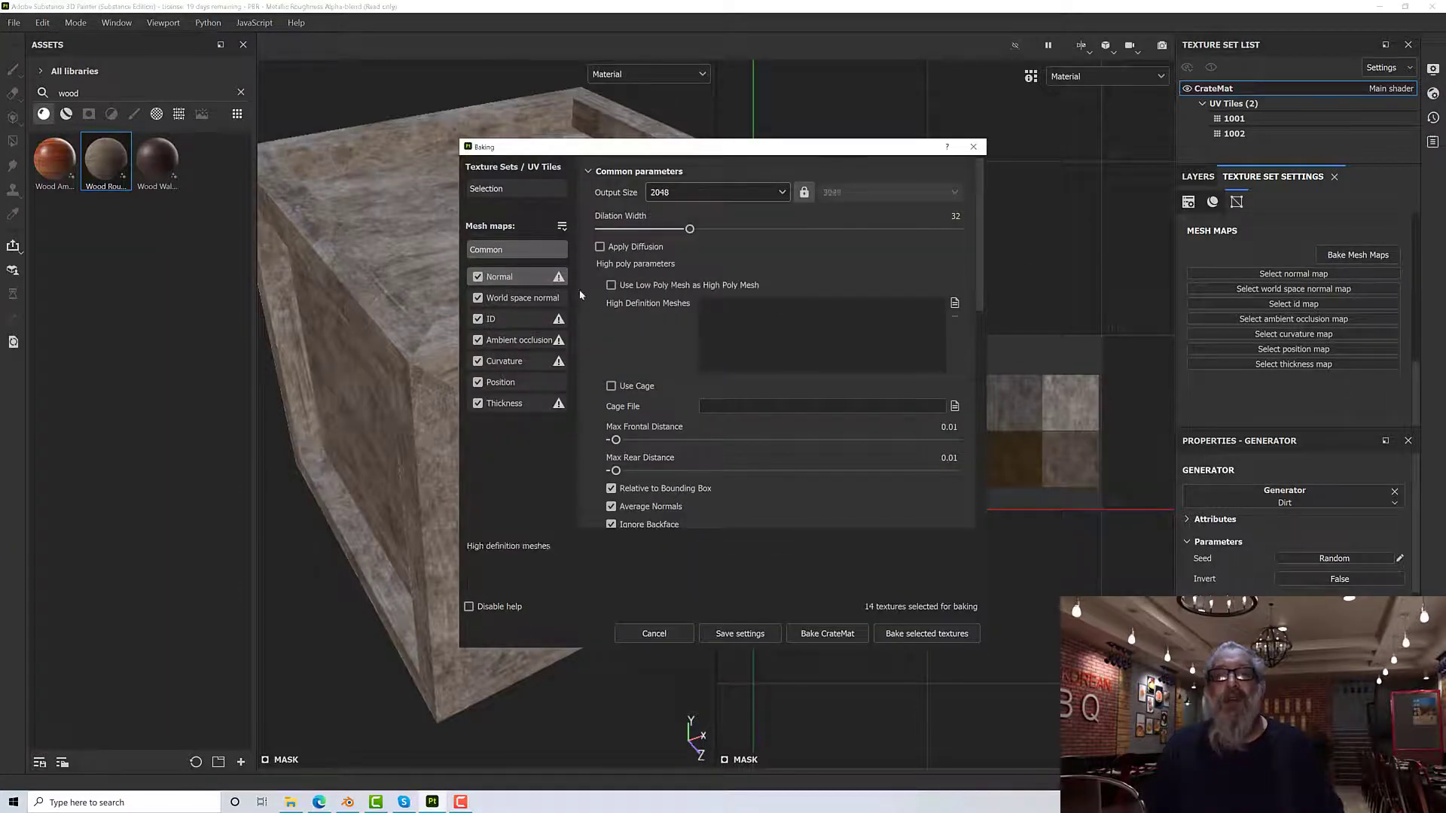
pyautogui.click(477, 319)
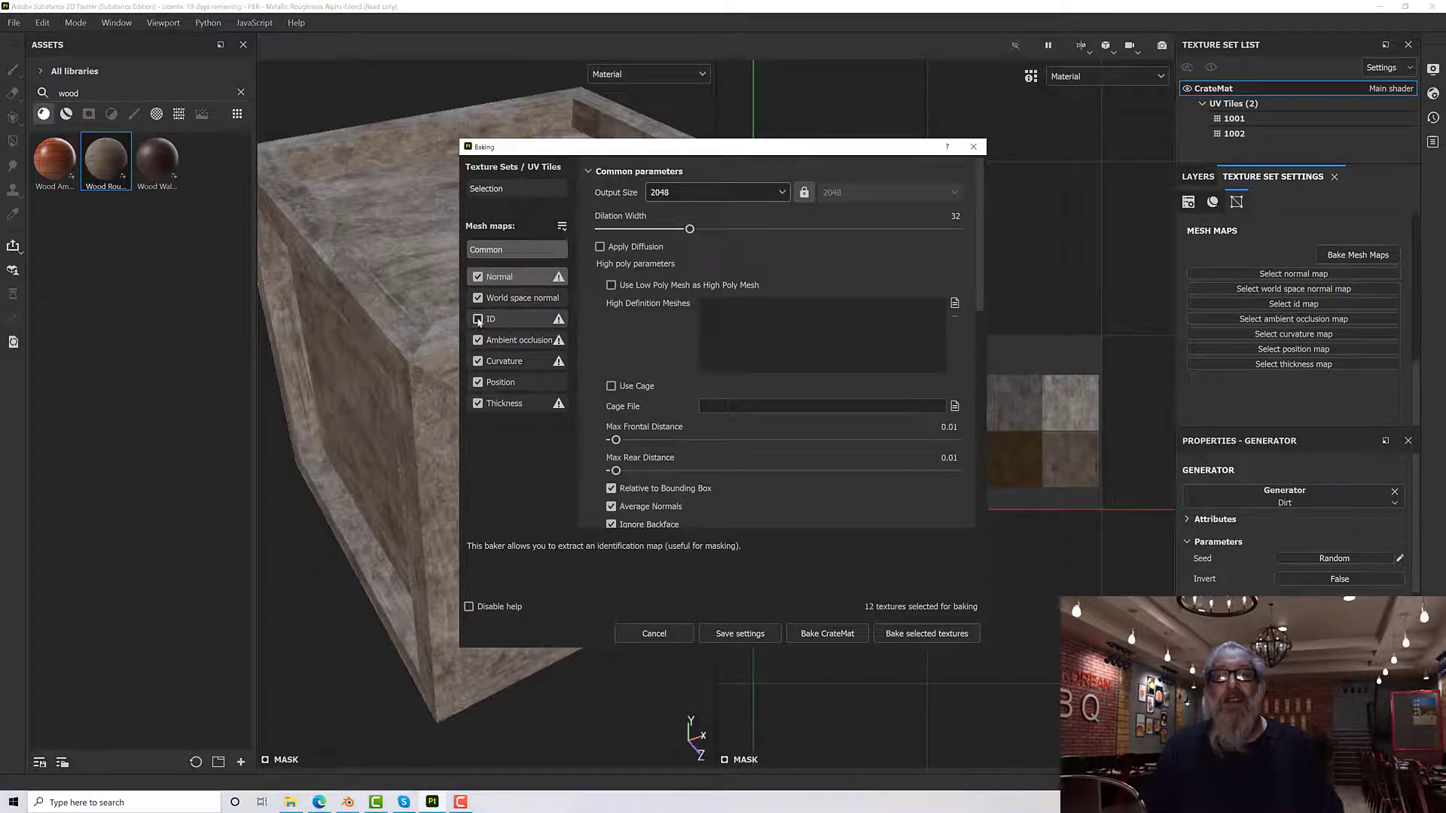
# Step: Set the curvature baker to 256 secondary rays and a sampling radius of 0.005
pyautogui.click(505, 361)
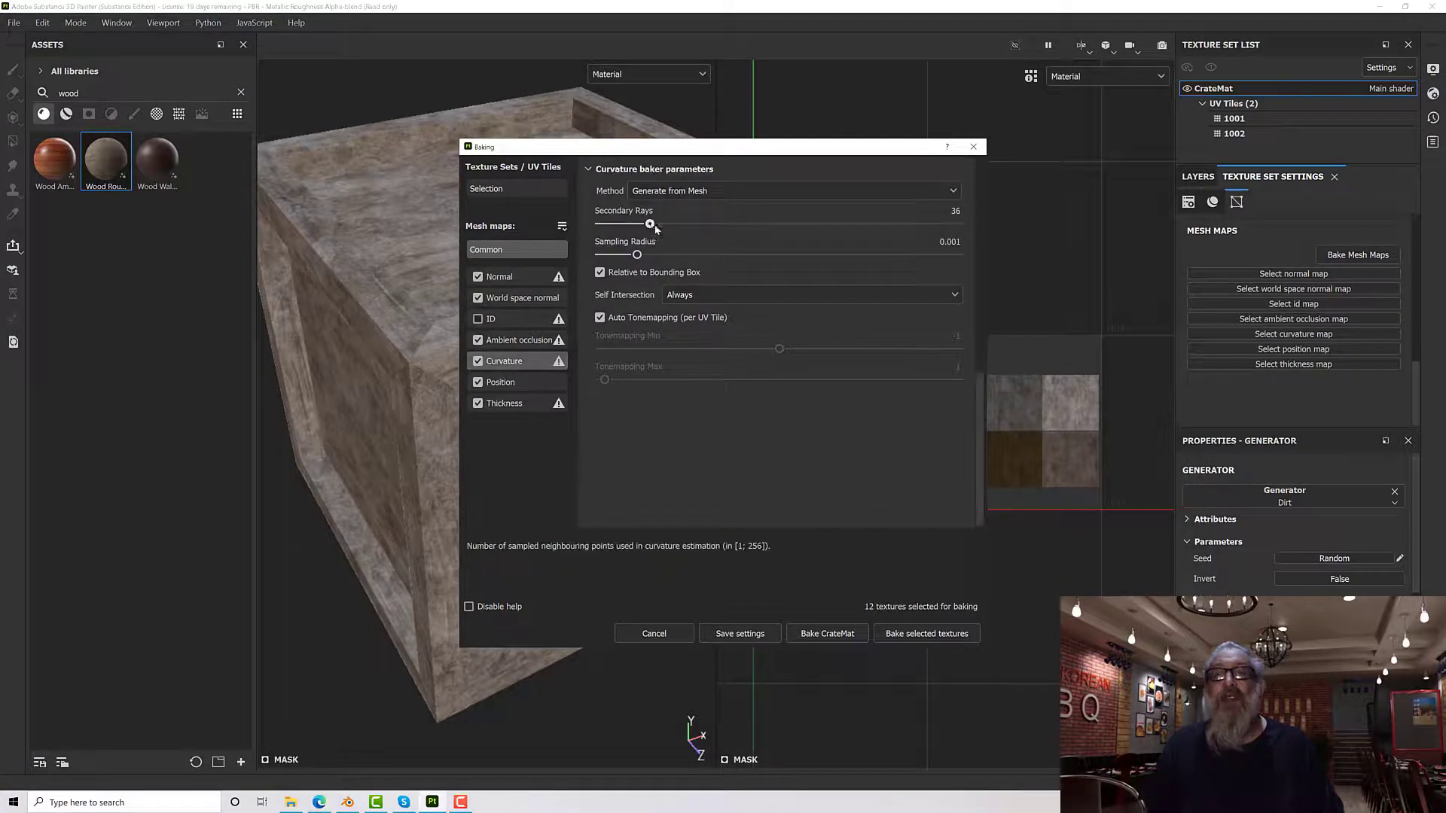
pyautogui.moveTo(645, 224); pyautogui.dragTo(955, 224)
pyautogui.moveTo(637, 256); pyautogui.dragTo(778, 257)
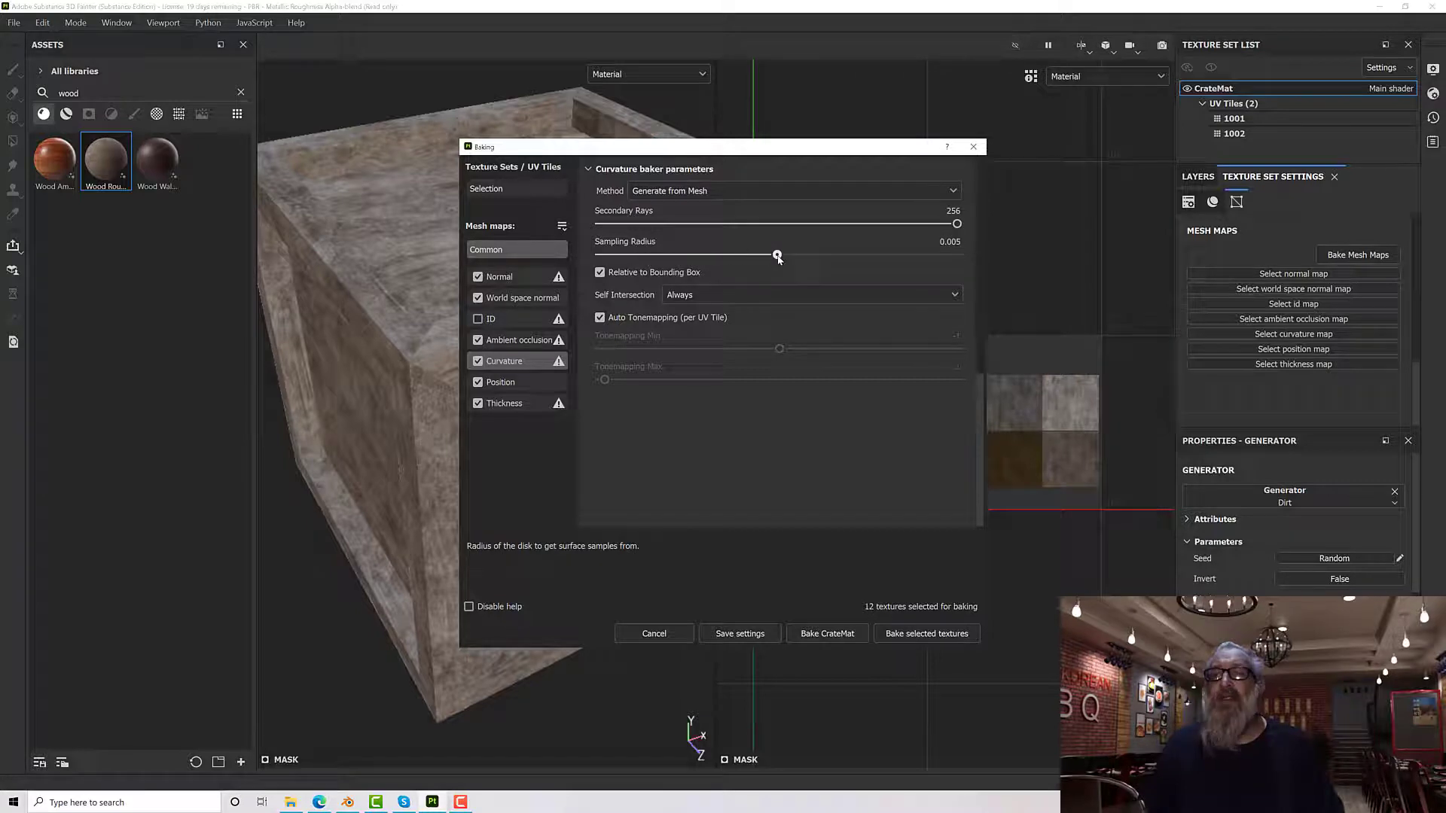
# Step: Set the ambient occlusion baker to 256 secondary rays and a minimum occluder distance of 0.005
pyautogui.click(519, 340)
pyautogui.moveTo(687, 204); pyautogui.dragTo(972, 203)
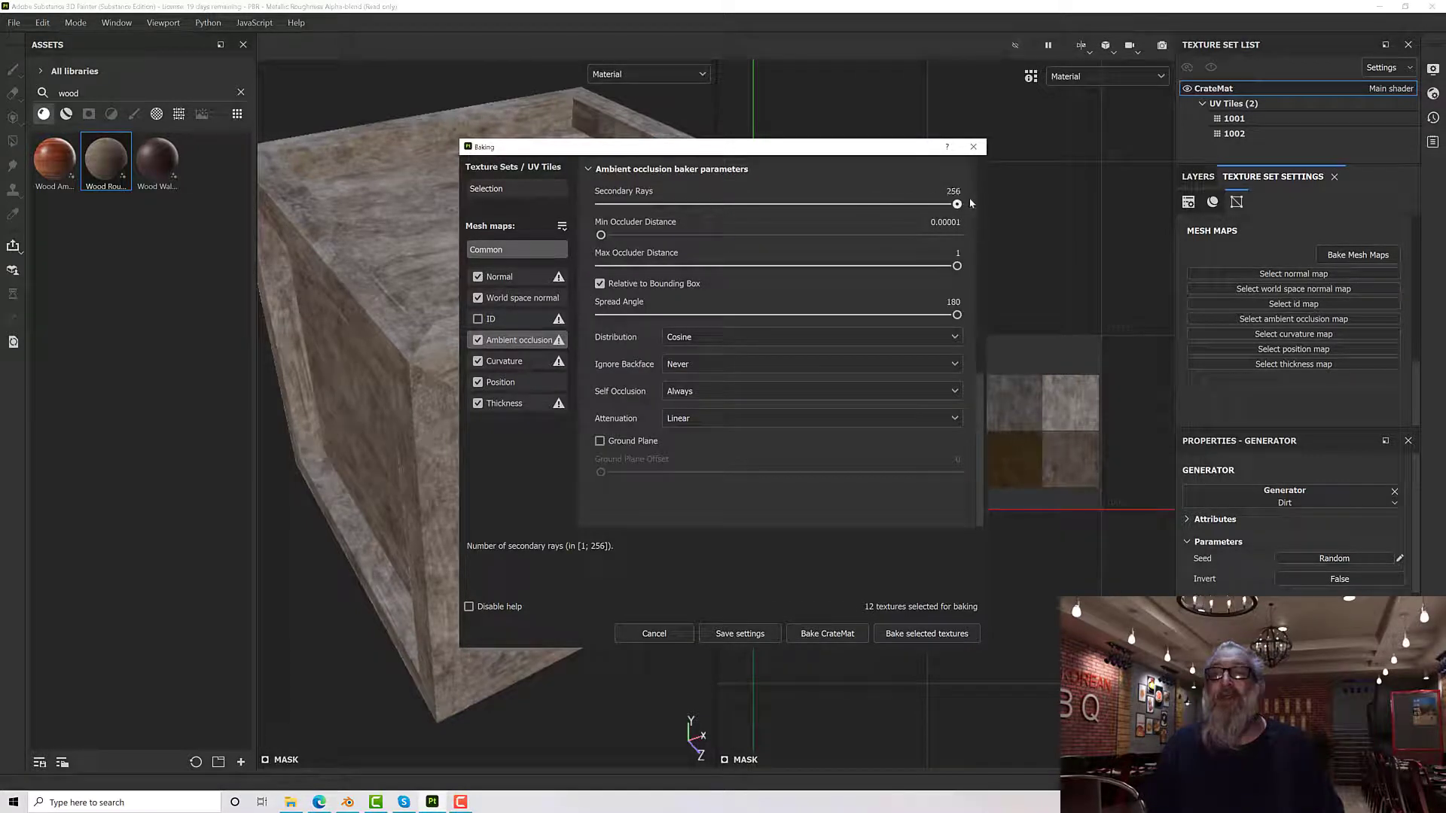
pyautogui.moveTo(603, 236); pyautogui.dragTo(779, 243)
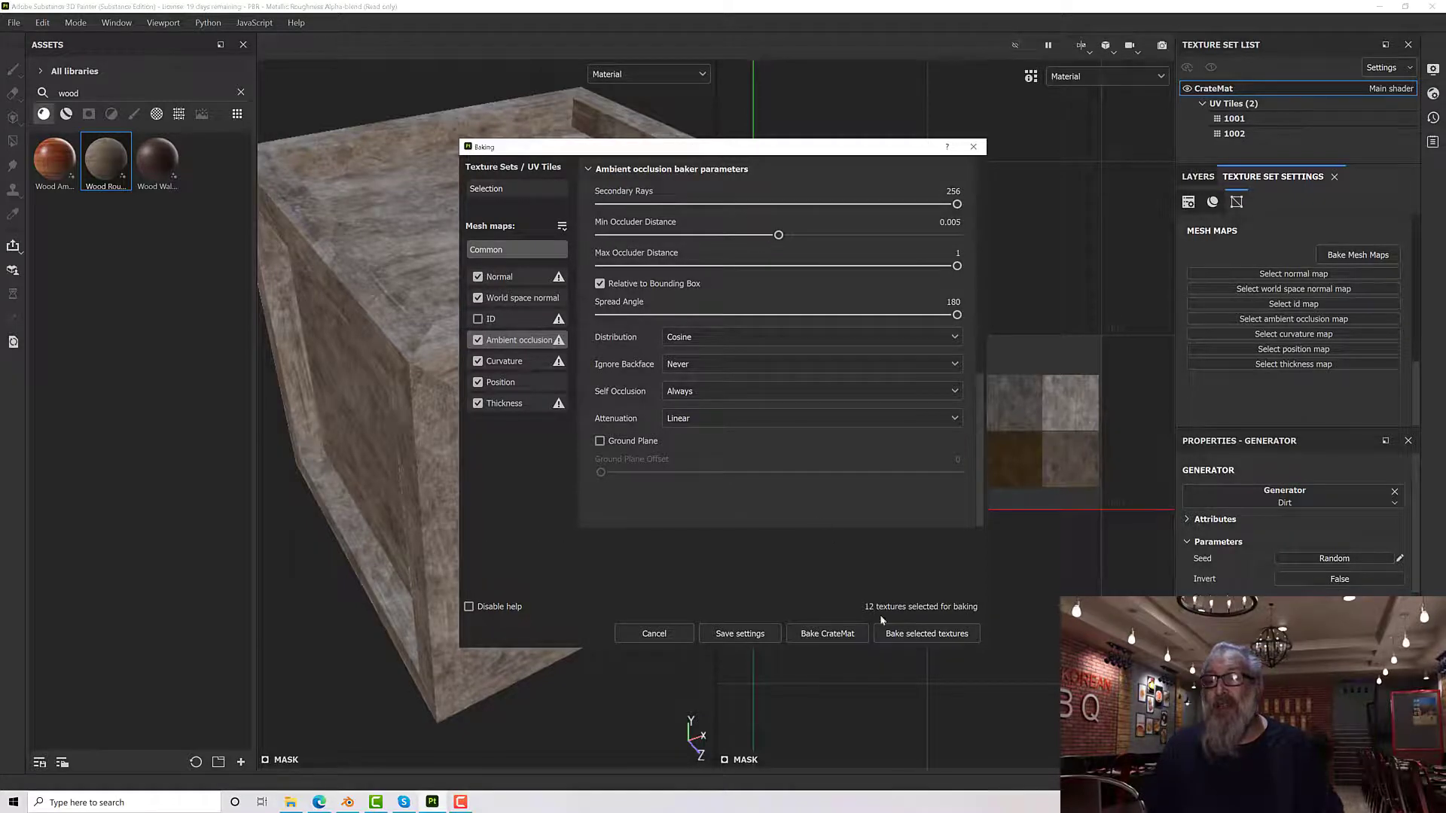
# Step: Bake the selected mesh maps and inspect the dirt effect on the crate
pyautogui.click(913, 637)
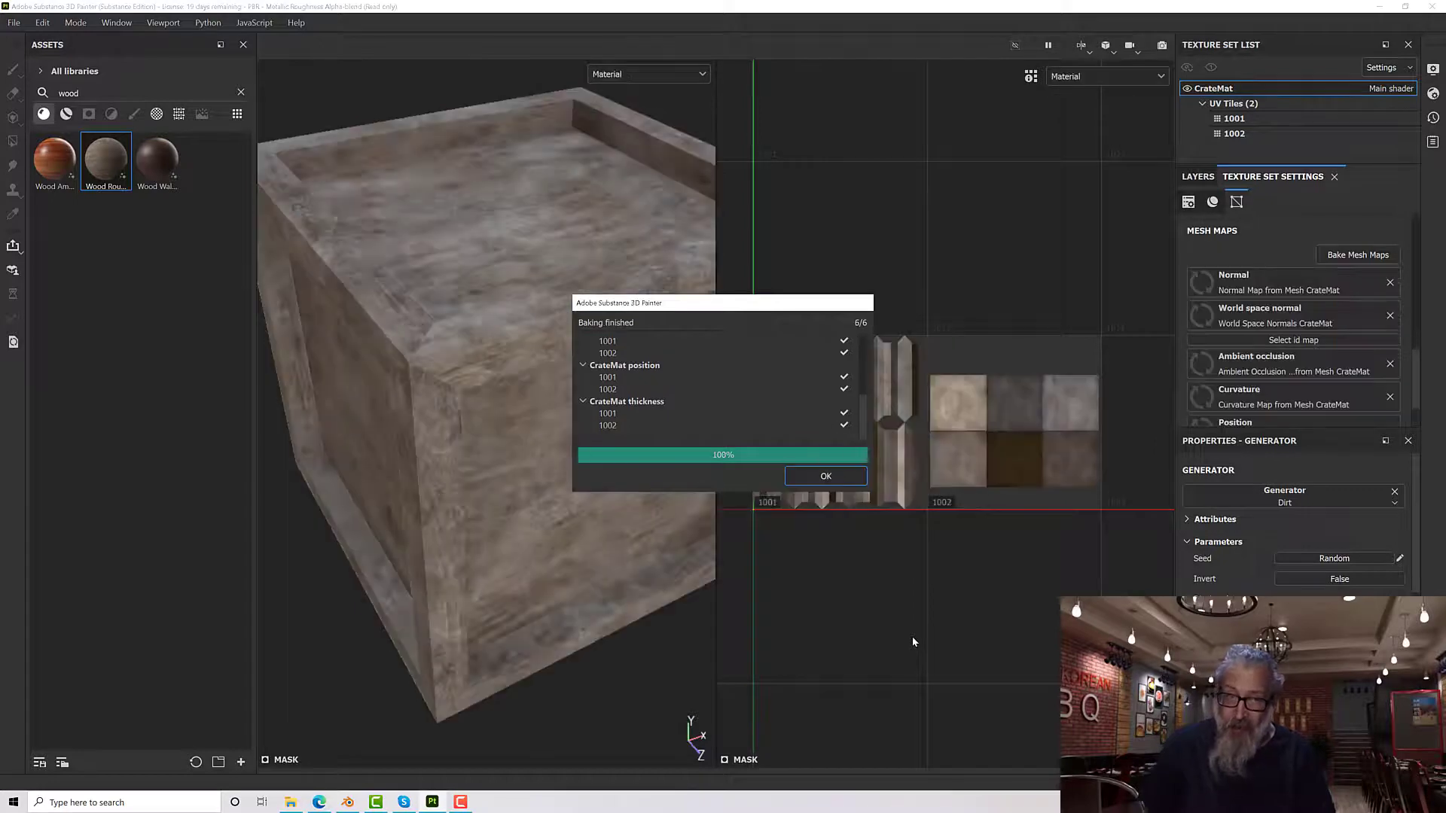
pyautogui.click(815, 477)
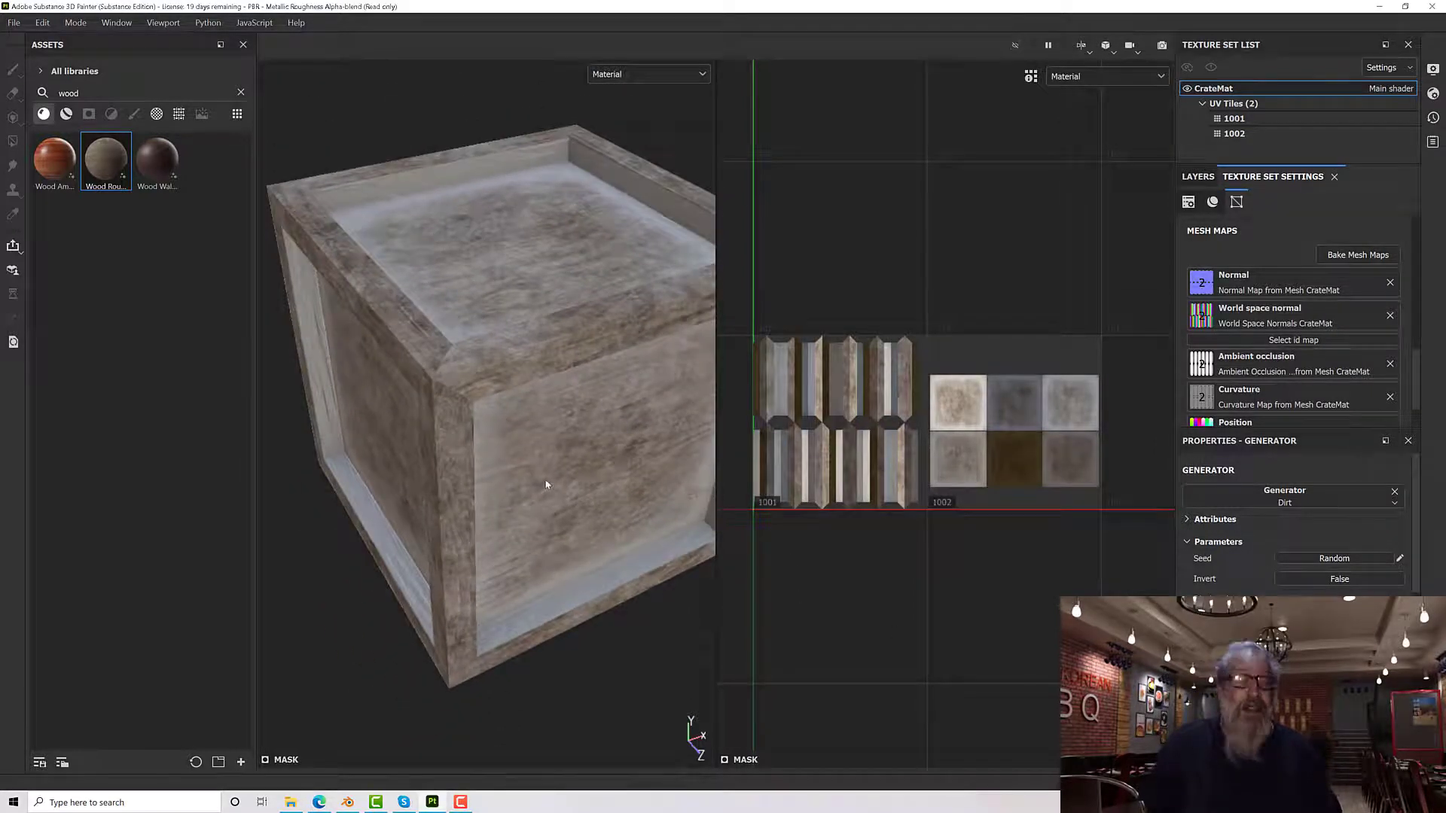
pyautogui.keyDown('alt'); pyautogui.moveTo(547, 485); pyautogui.dragTo(592, 388); pyautogui.keyUp('alt')
pyautogui.scroll(3, 560, 432)
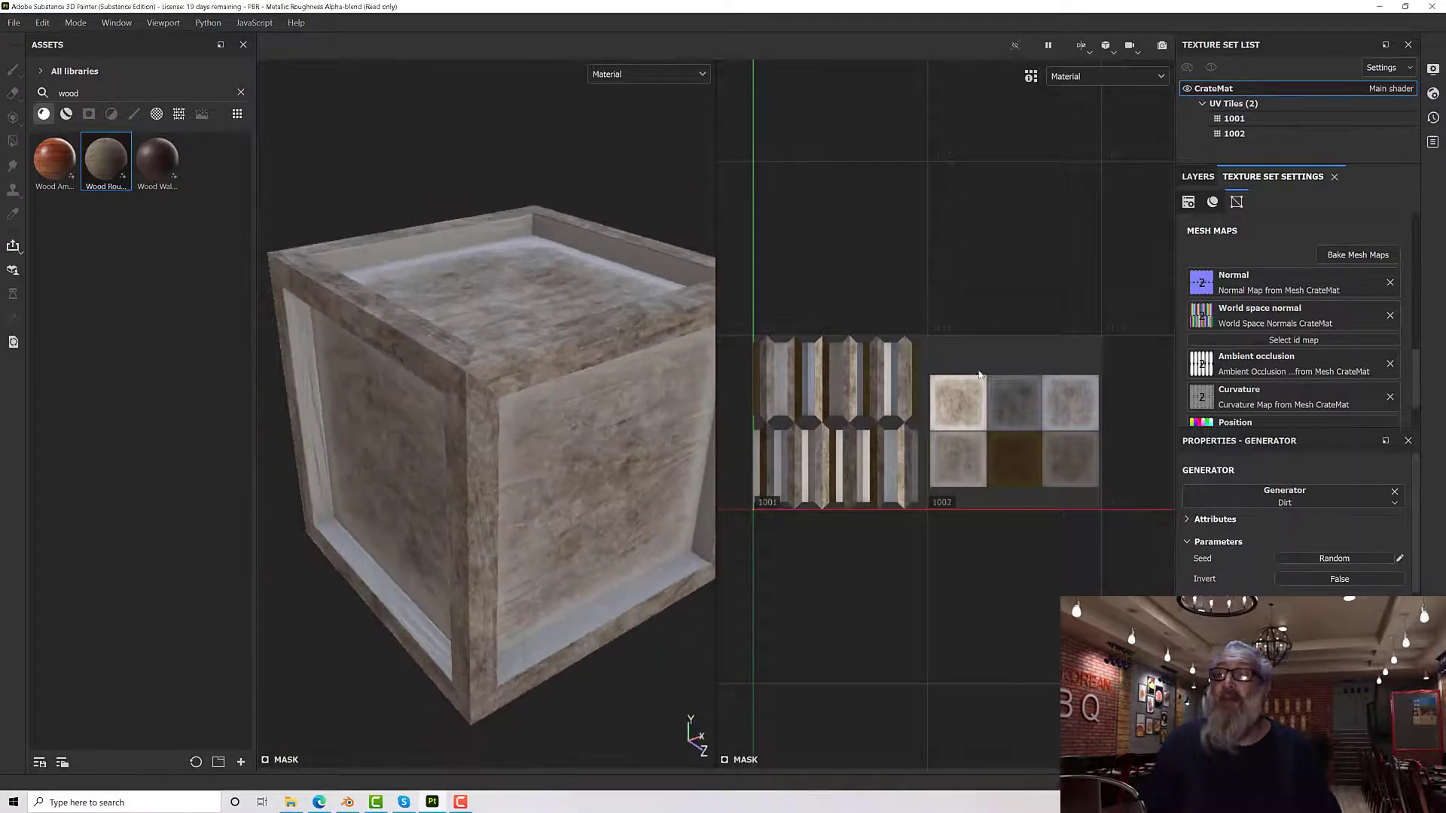
# Step: Darken the base color of the dirt fill layer, Fill layer 1, to a deeper neutral grey
pyautogui.click(1198, 176)
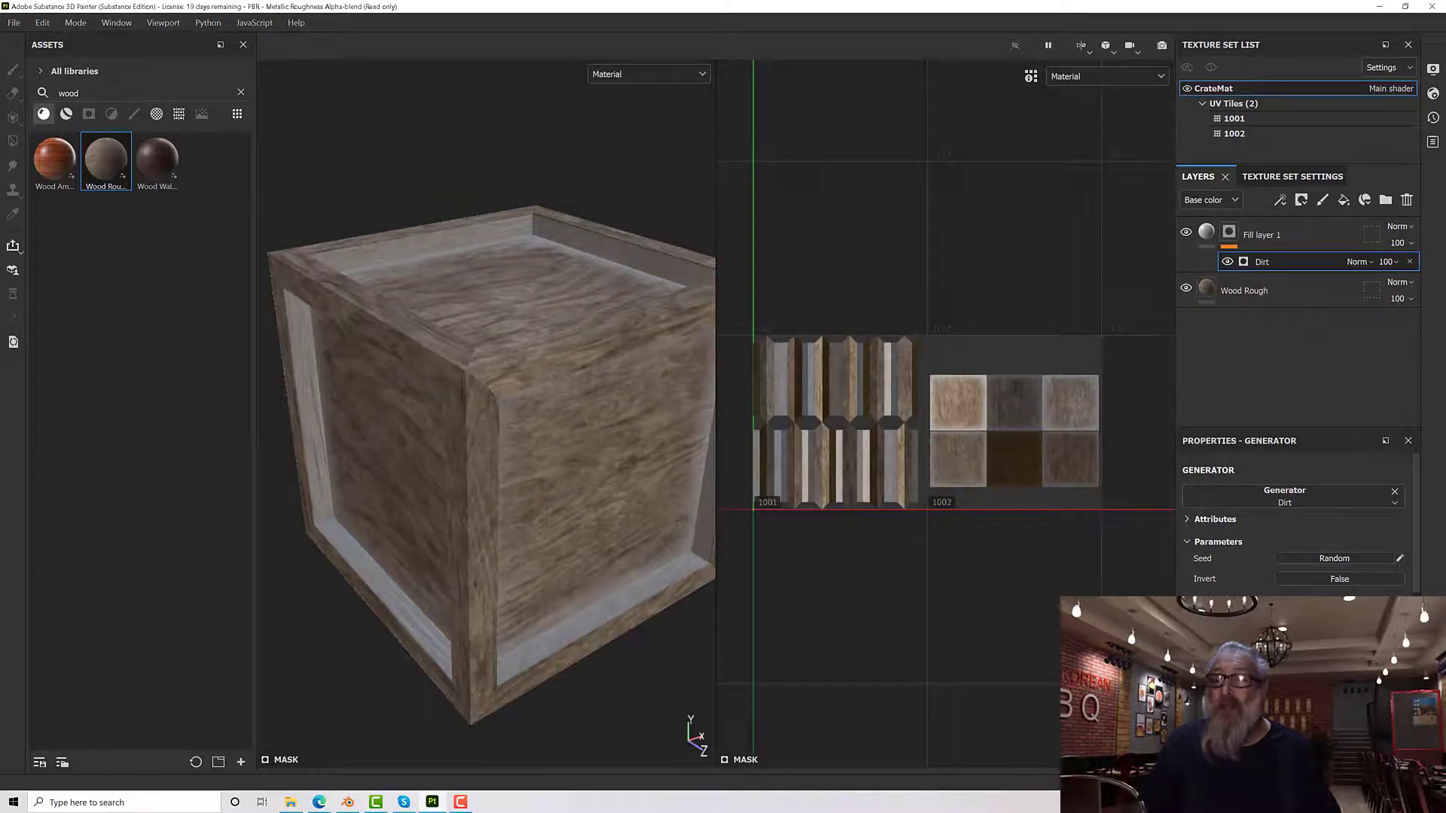
pyautogui.scroll(-1, 1151, 649)
pyautogui.scroll(2, 992, 554)
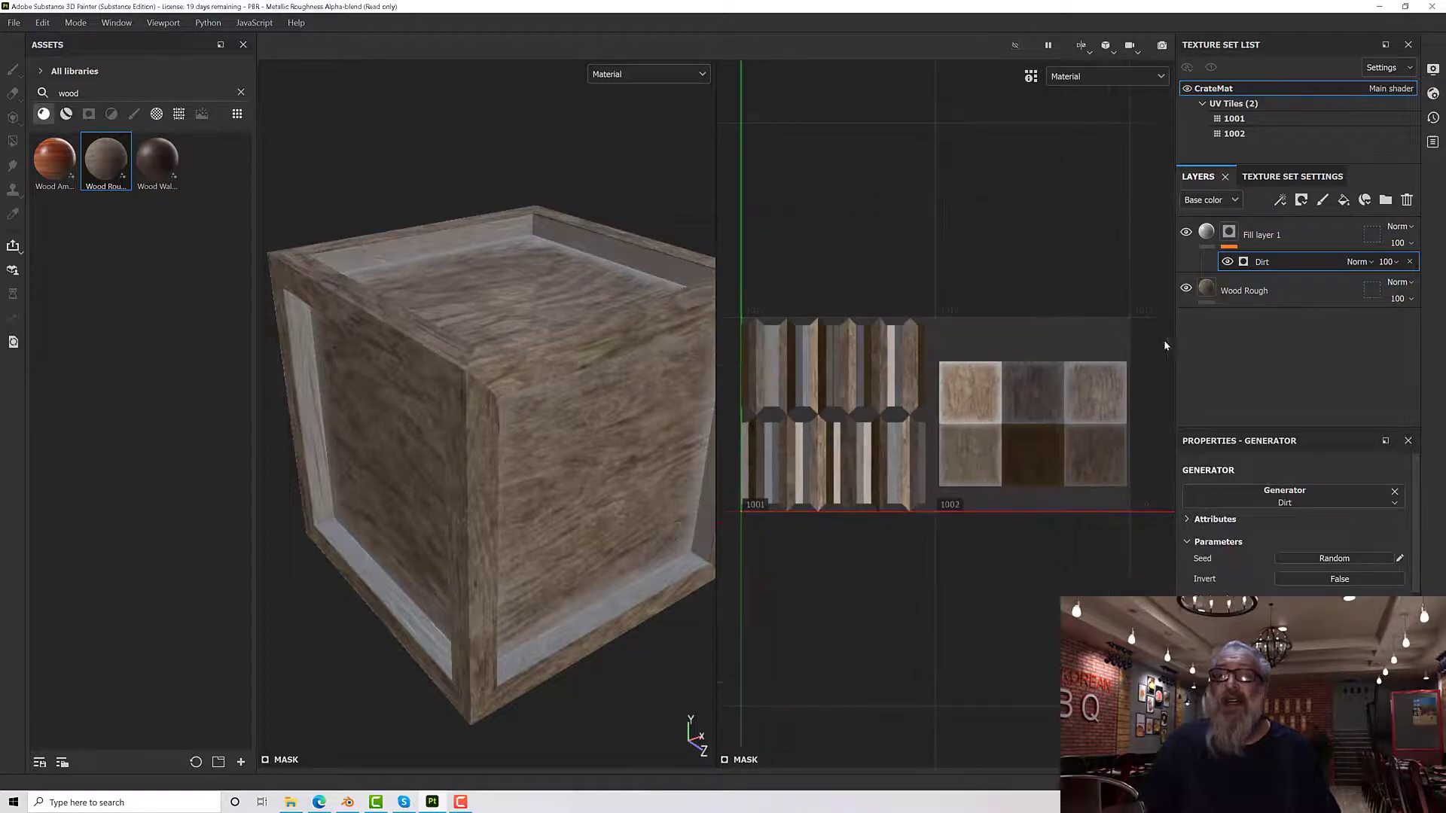
pyautogui.click(1206, 233)
pyautogui.scroll(-4, 1297, 560)
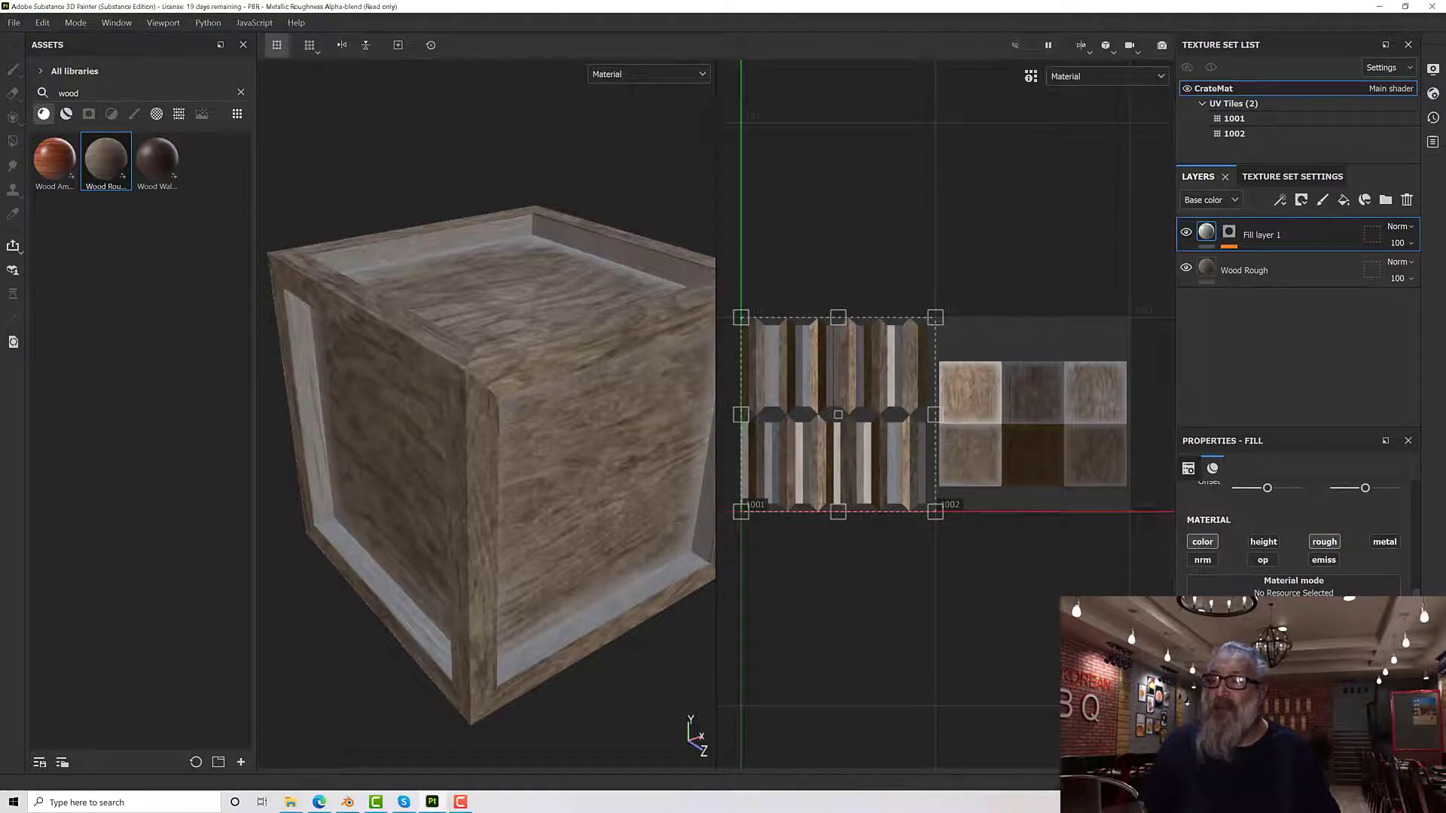
pyautogui.scroll(3, 1311, 538)
pyautogui.scroll(-2, 1297, 538)
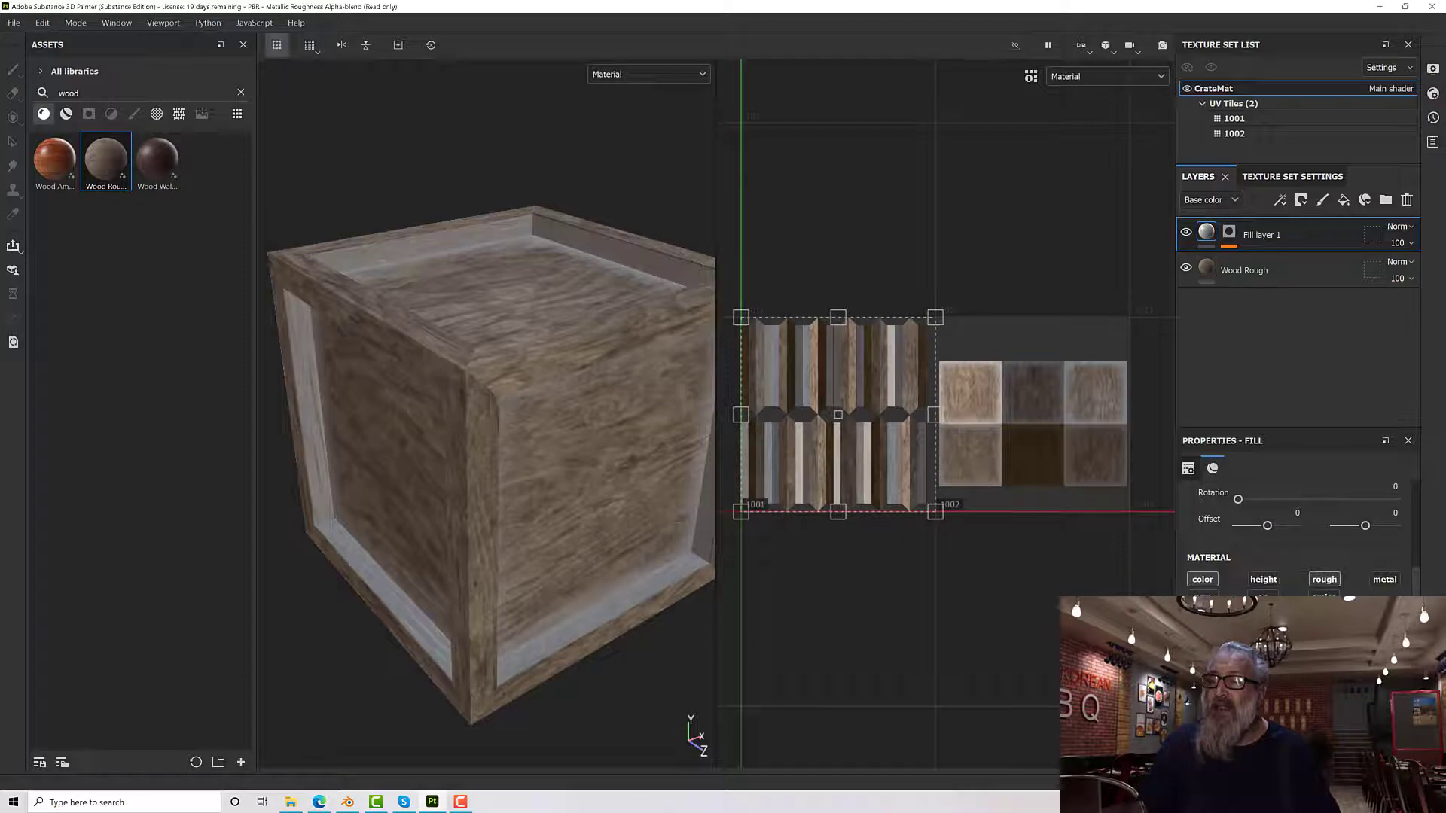
pyautogui.click(1299, 657)
pyautogui.moveTo(1240, 595); pyautogui.dragTo(1233, 604)
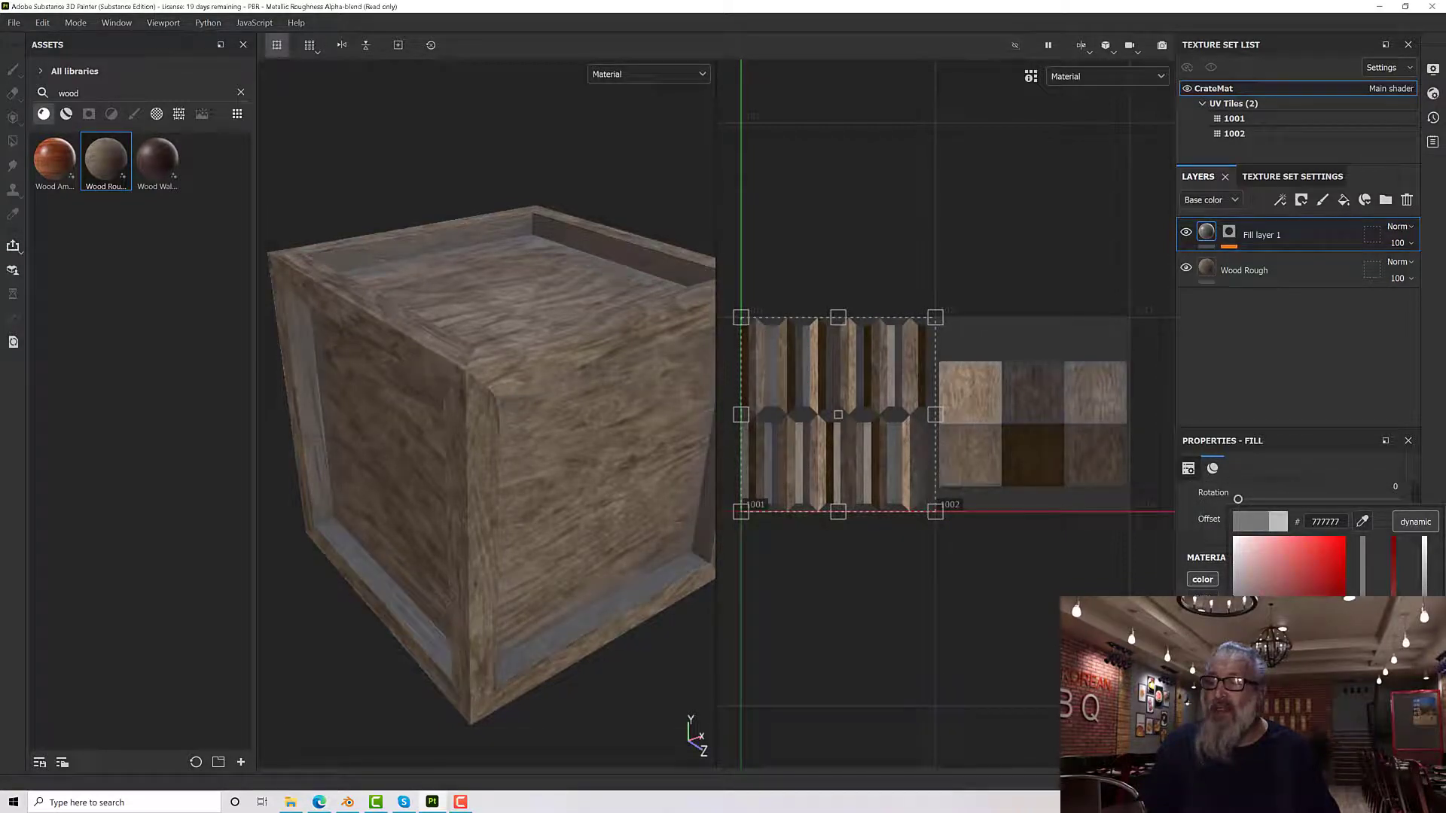
pyautogui.press('Escape')
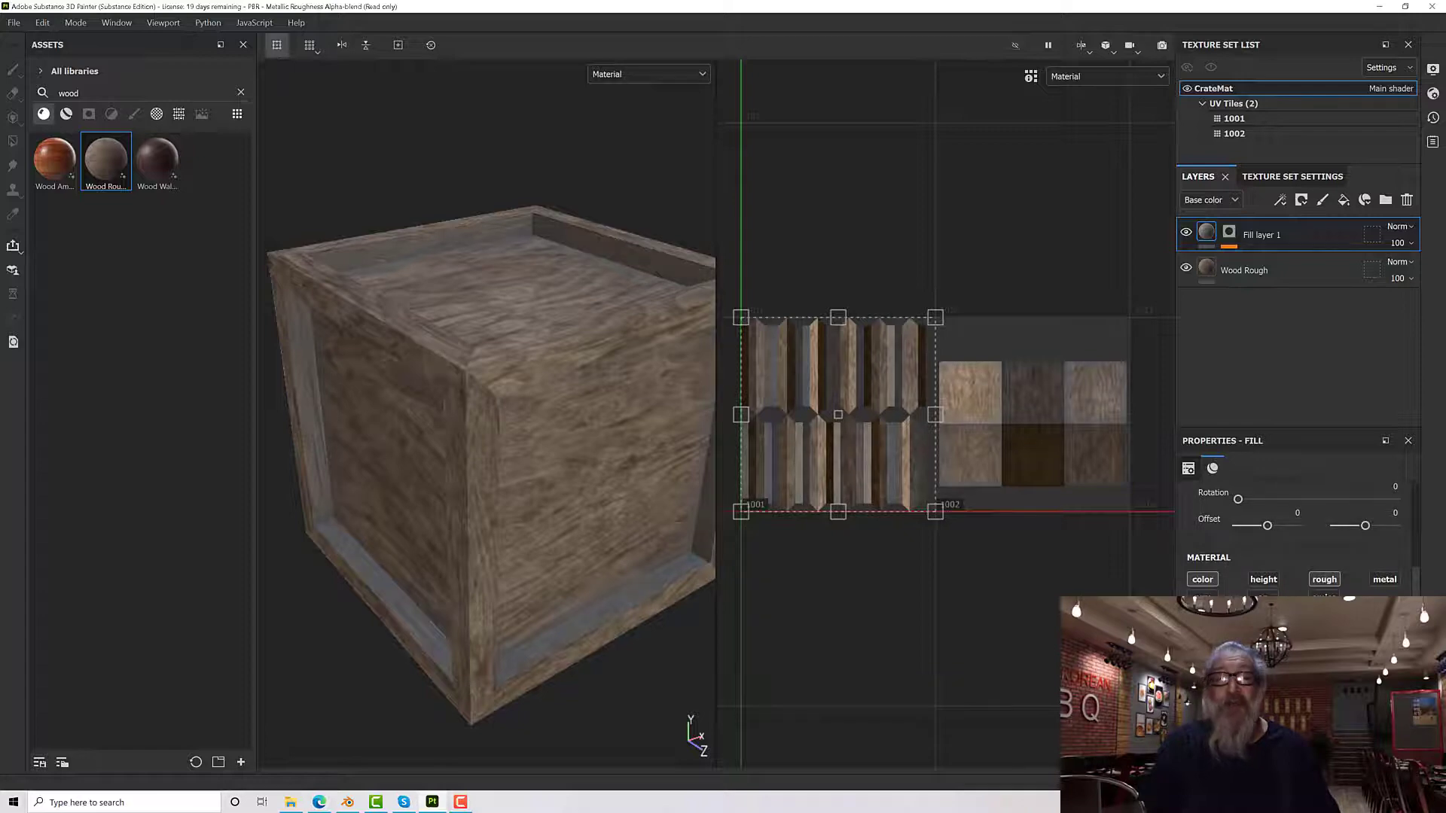
pyautogui.moveTo(612, 685)
pyautogui.keyDown('alt'); pyautogui.mouseDown()
pyautogui.moveTo(596, 548)
pyautogui.moveTo(549, 597)
pyautogui.moveTo(587, 613)
pyautogui.mouseUp(); pyautogui.keyUp('alt')
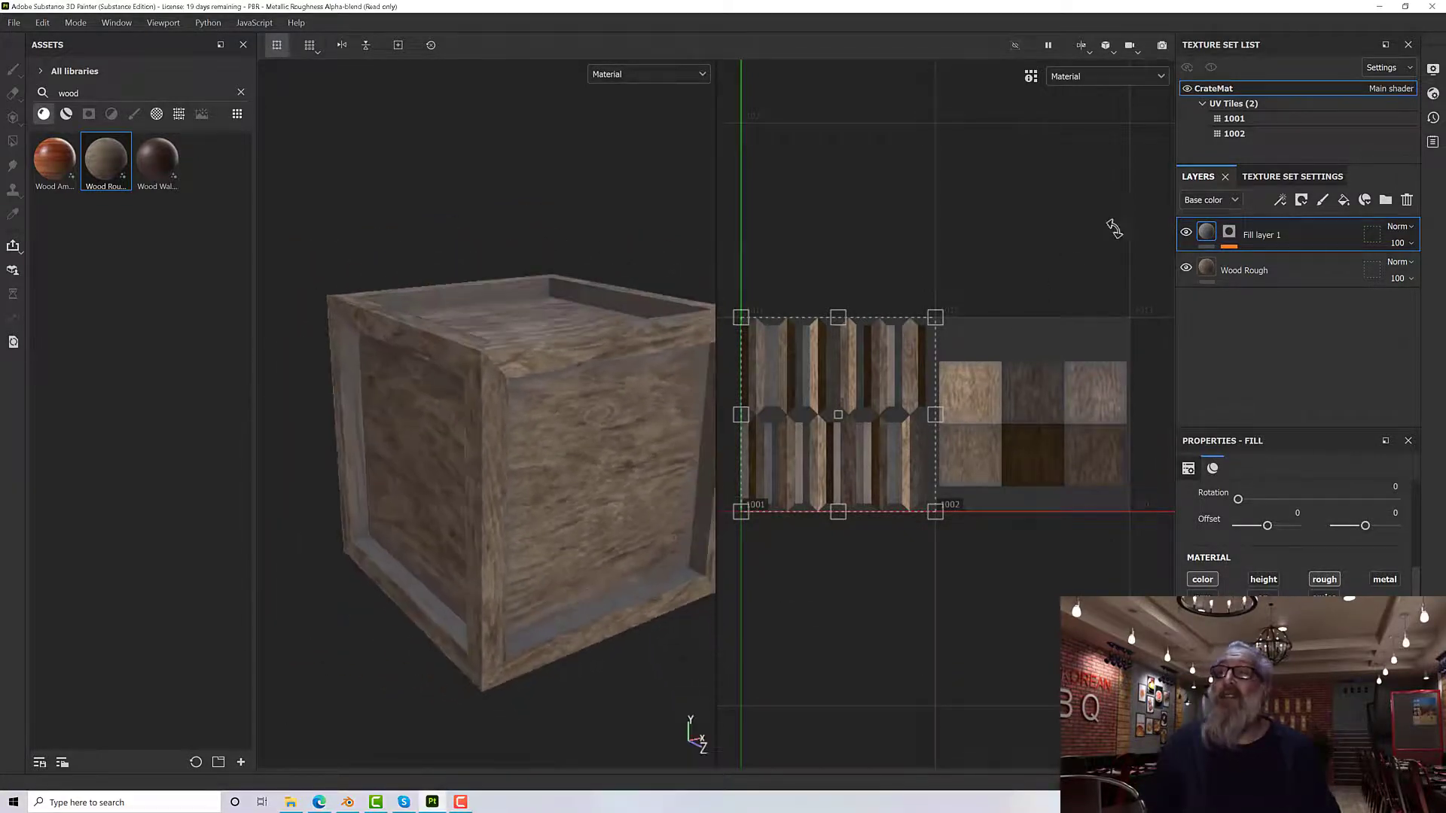
# Step: Add a fill layer above the dirt layer with a black mask driven by a Metal Edge Wear generator
pyautogui.click(1344, 200)
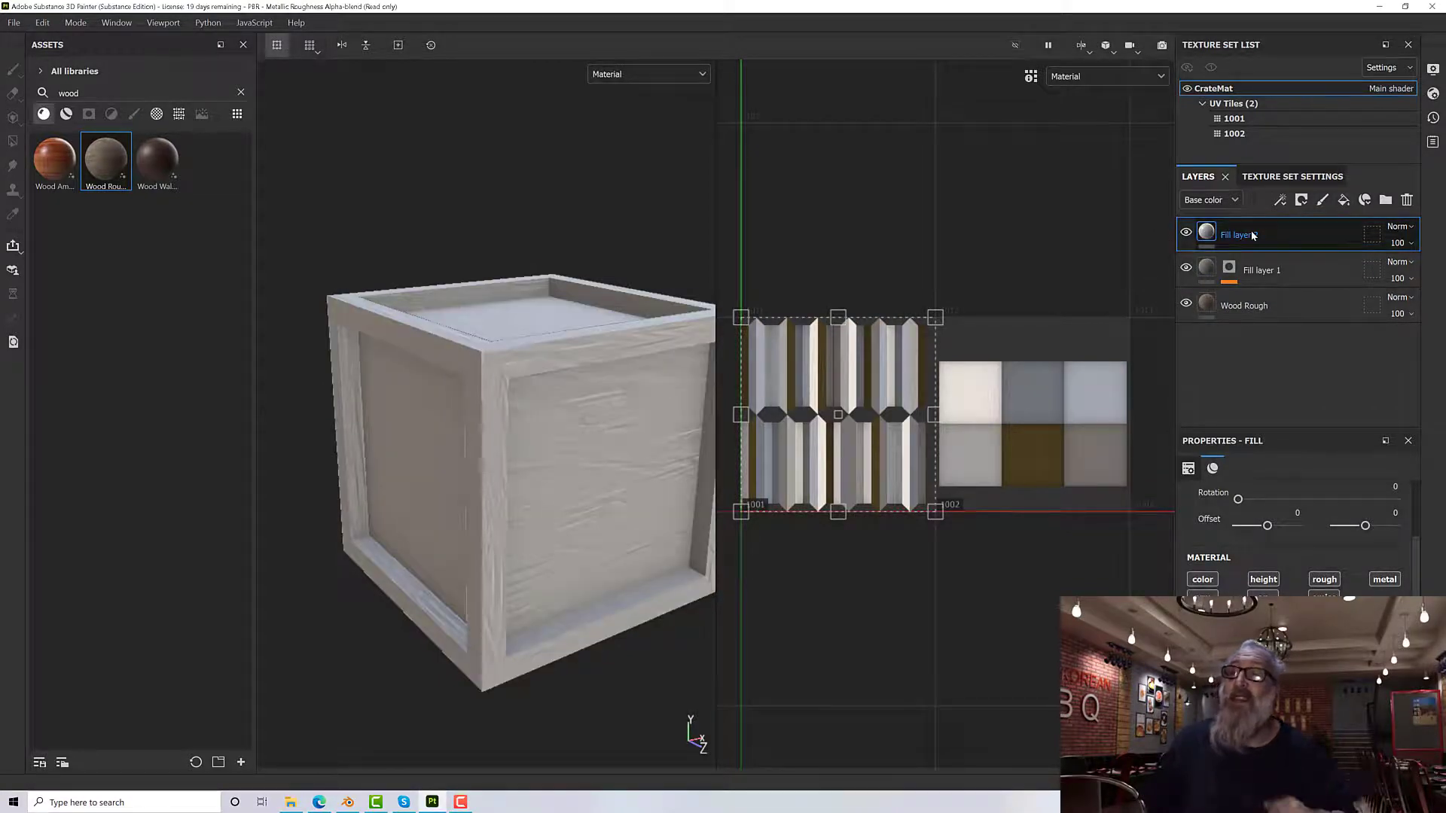
pyautogui.rightClick(1253, 236)
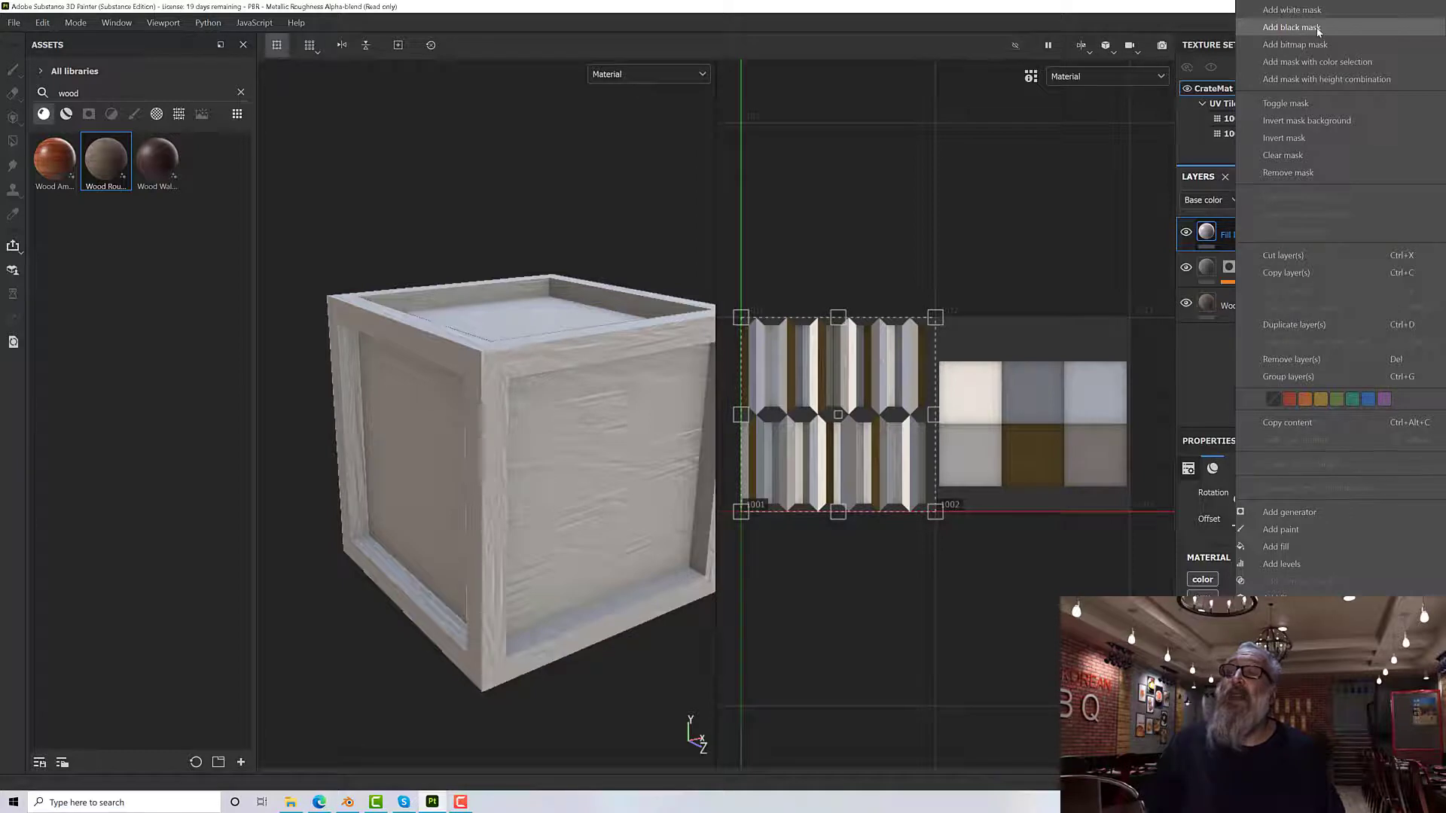
pyautogui.click(1292, 27)
pyautogui.rightClick(1226, 233)
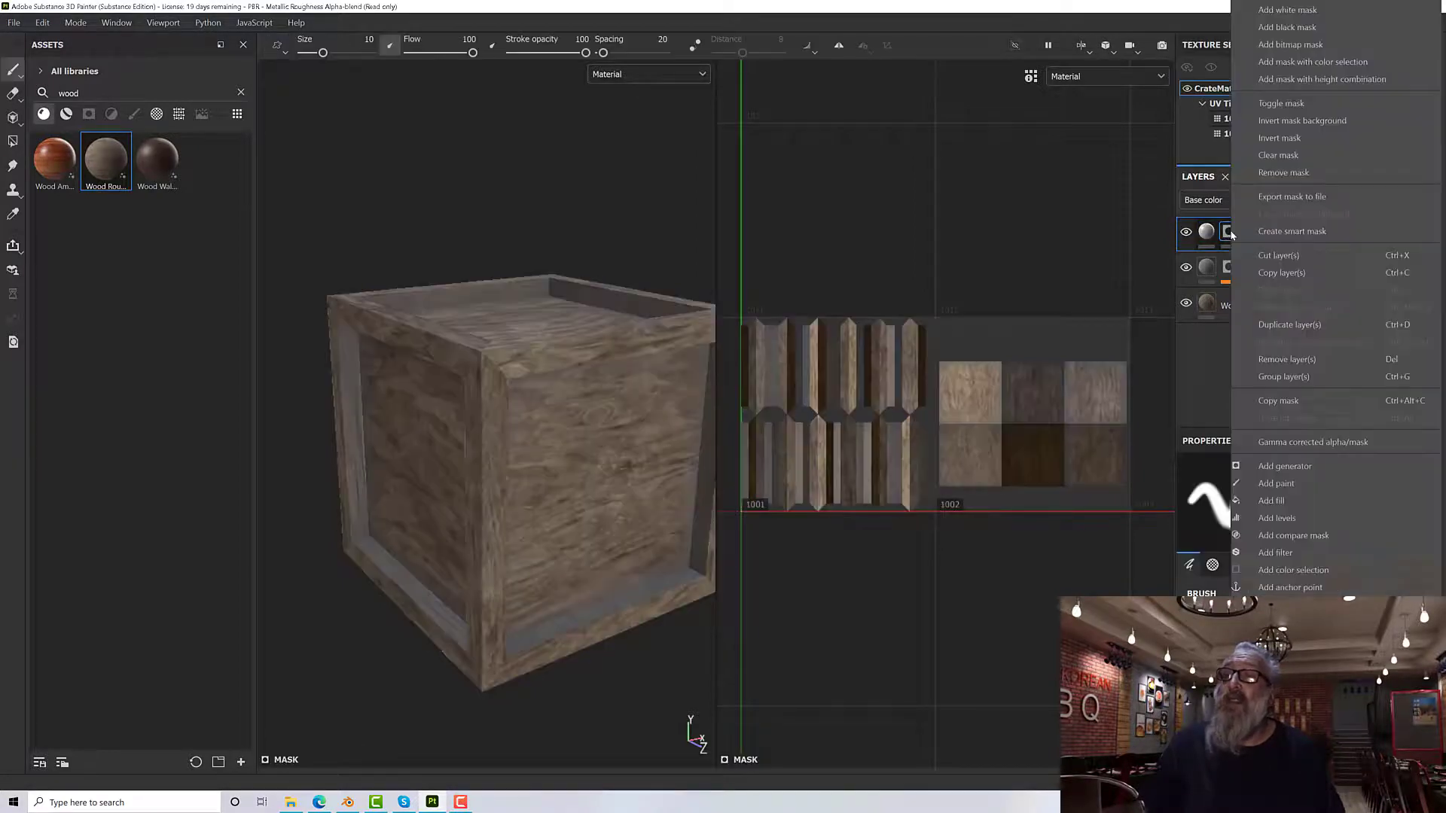
pyautogui.click(1286, 467)
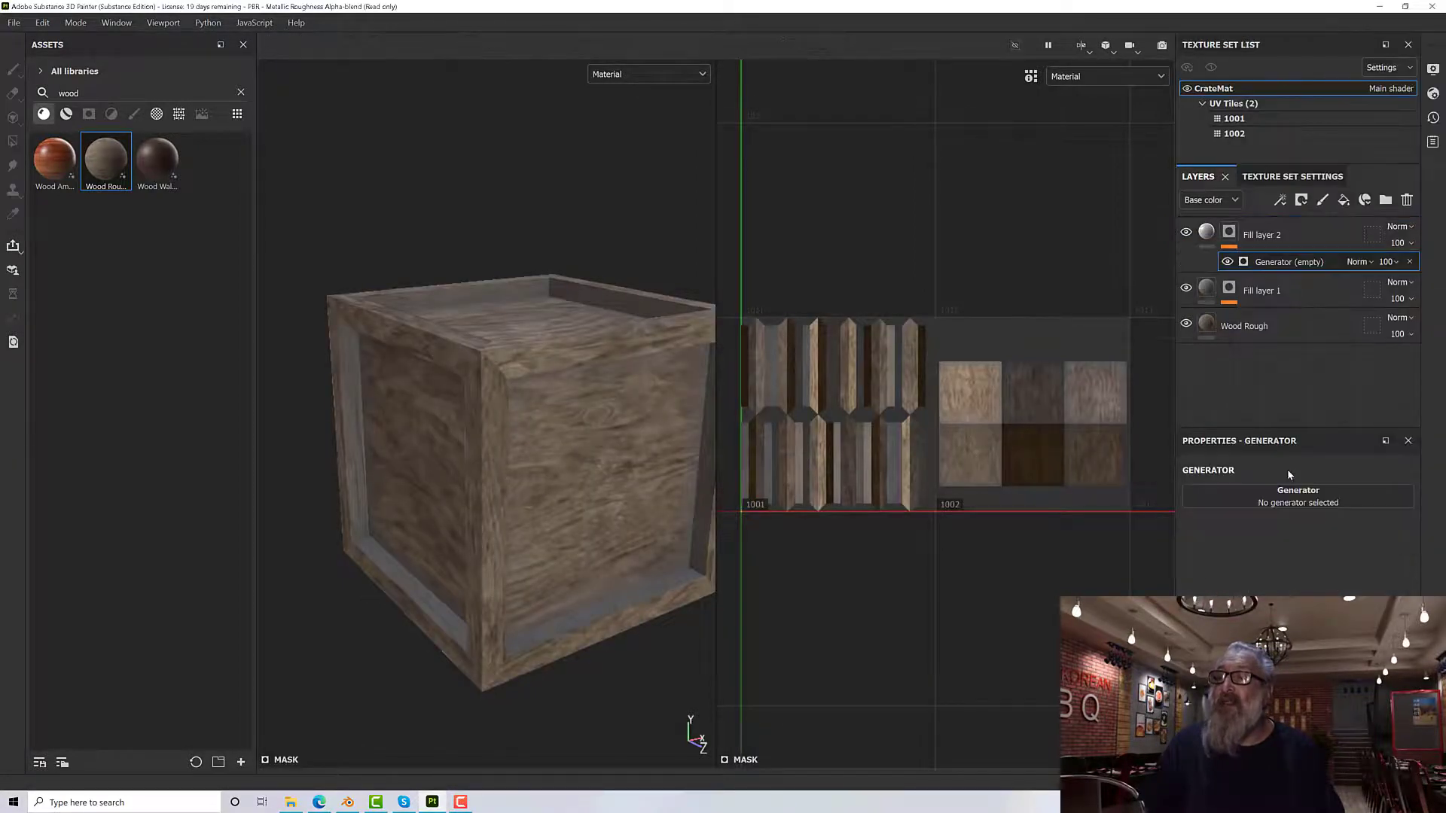
pyautogui.click(1282, 501)
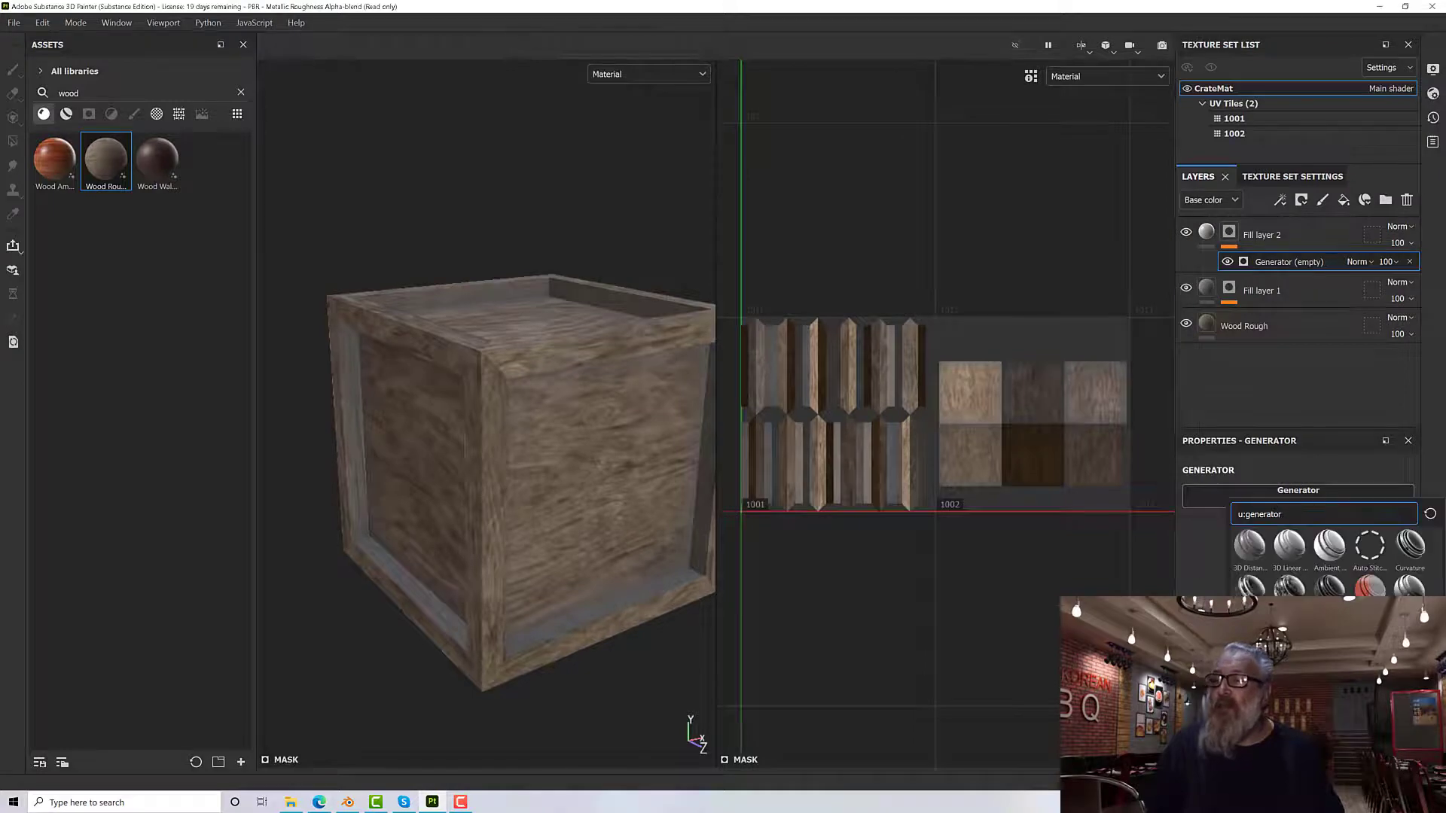
pyautogui.click(1329, 633)
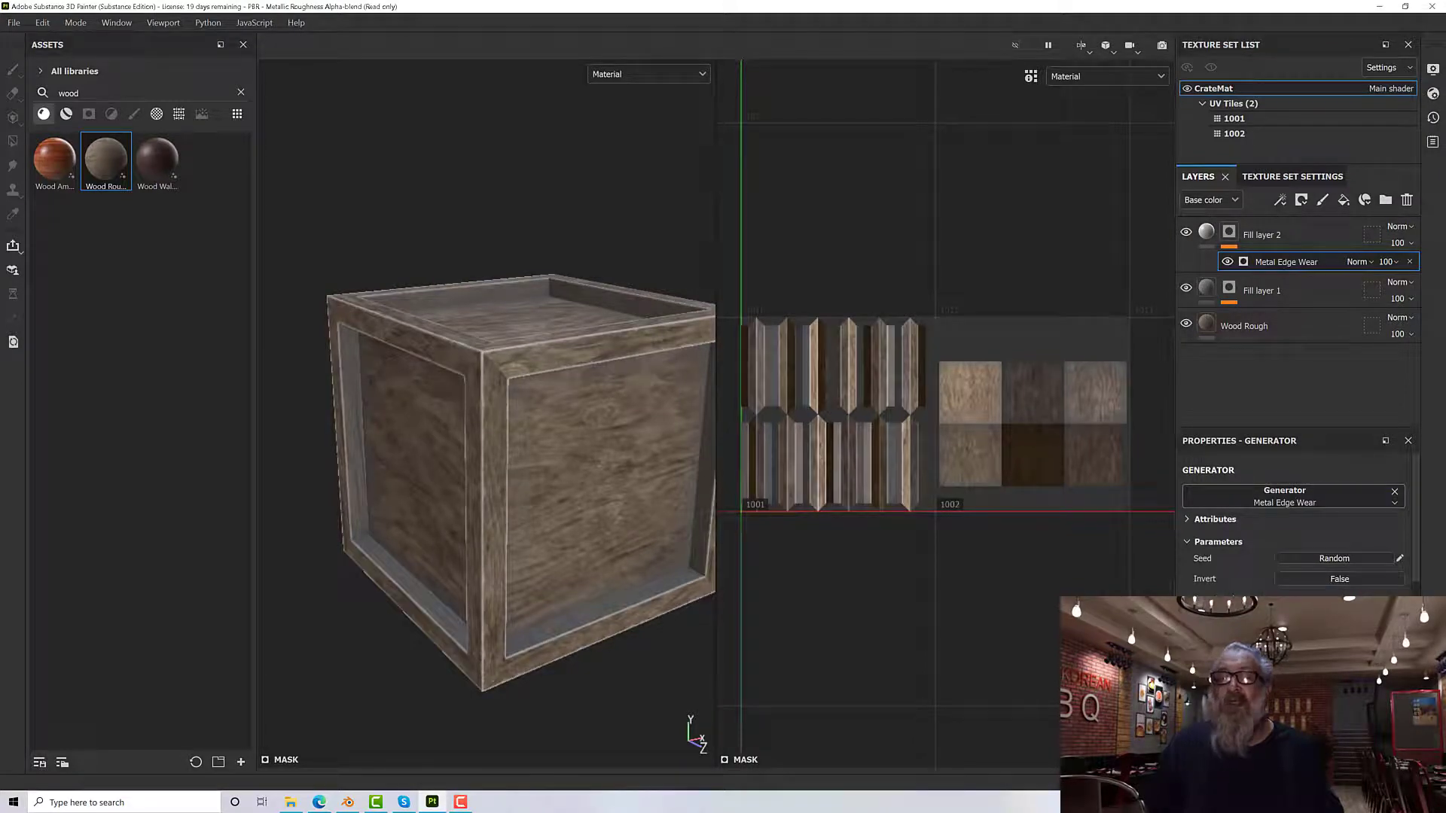
# Step: Set the Metal Edge Wear generator's wear level to 0.89 and its grunge amount to 0.19
pyautogui.scroll(3, 462, 364)
pyautogui.scroll(4, 463, 363)
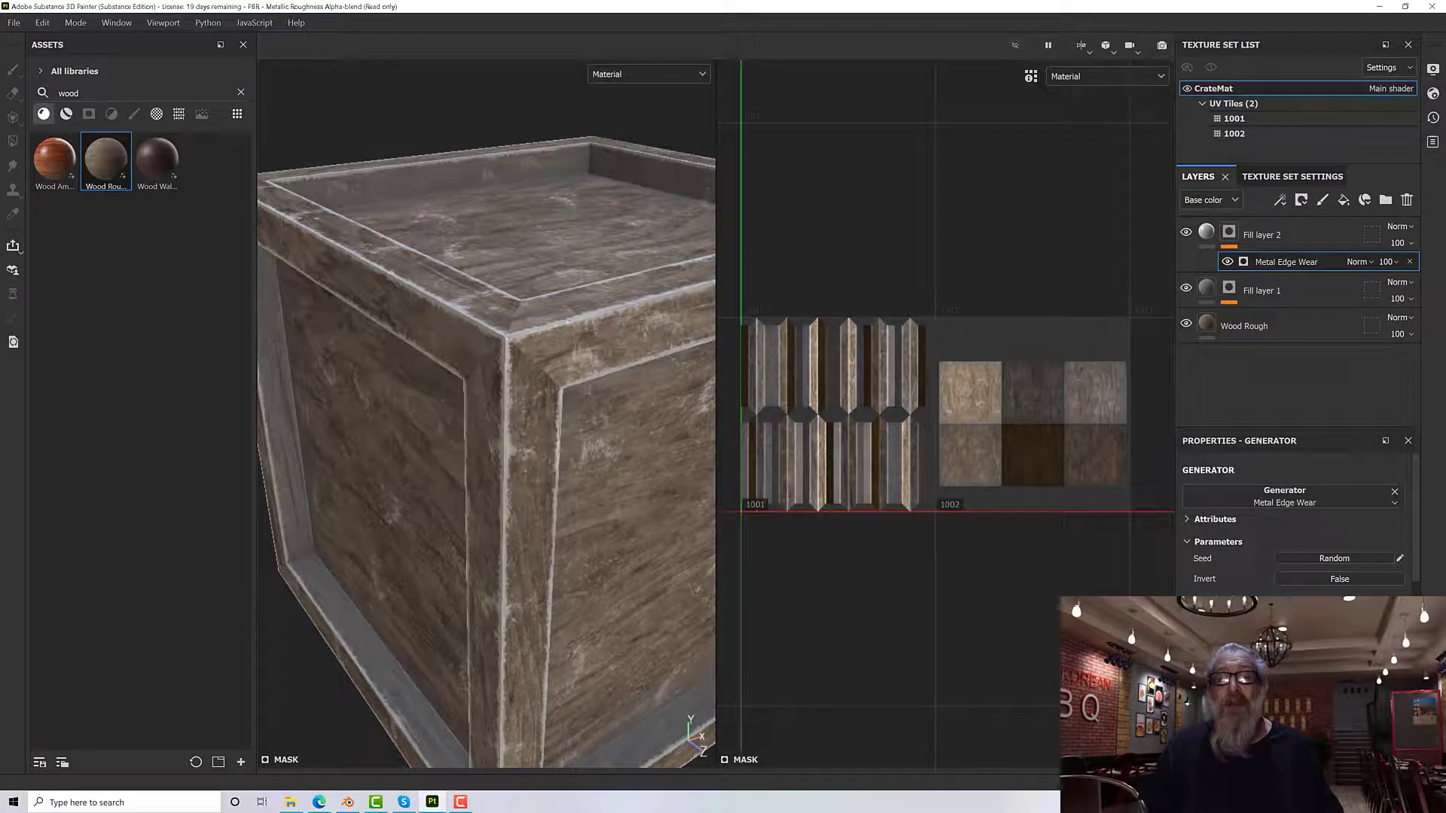
pyautogui.scroll(-3, 1296, 520)
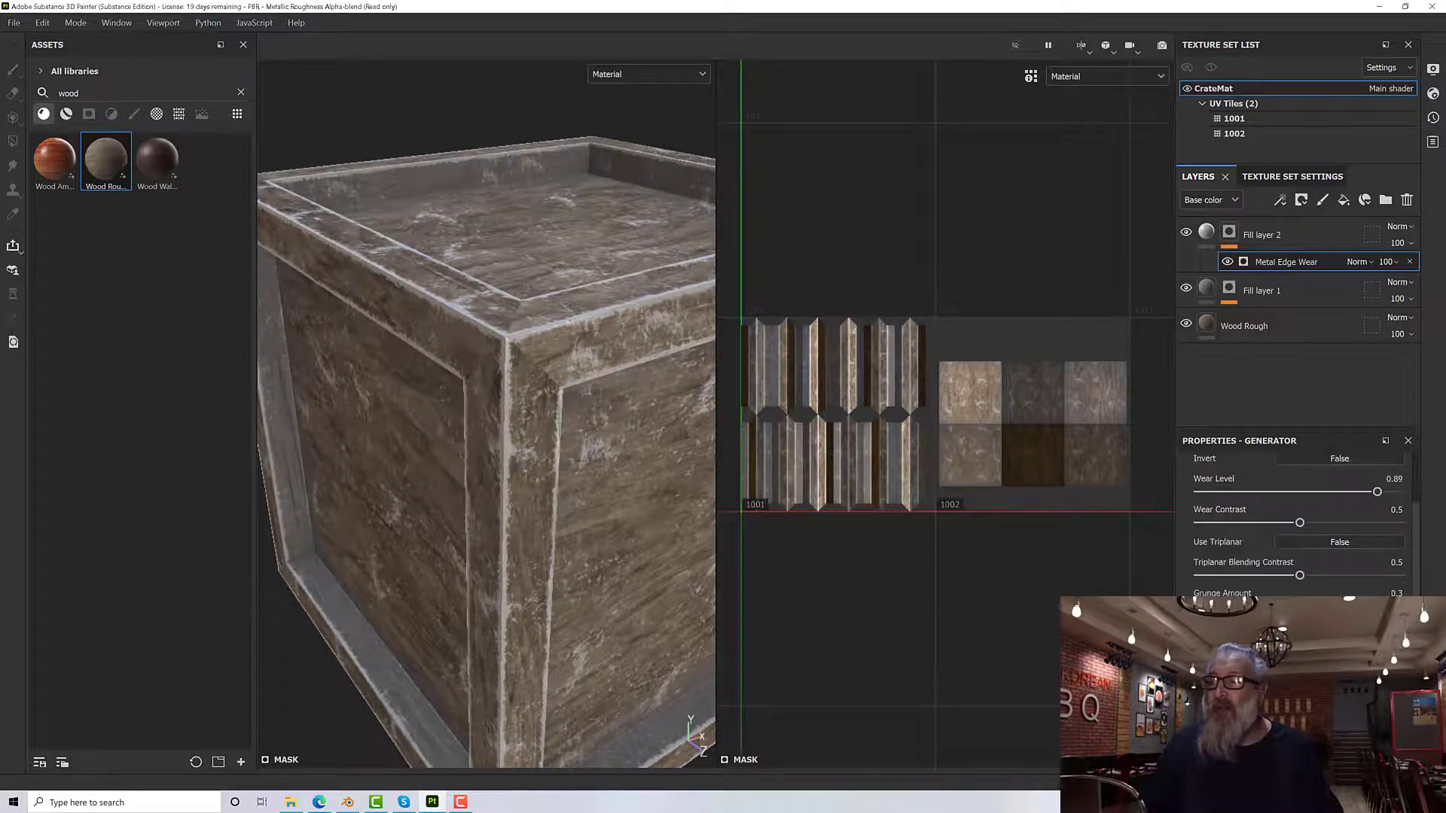
pyautogui.moveTo(1246, 606); pyautogui.dragTo(1236, 606)
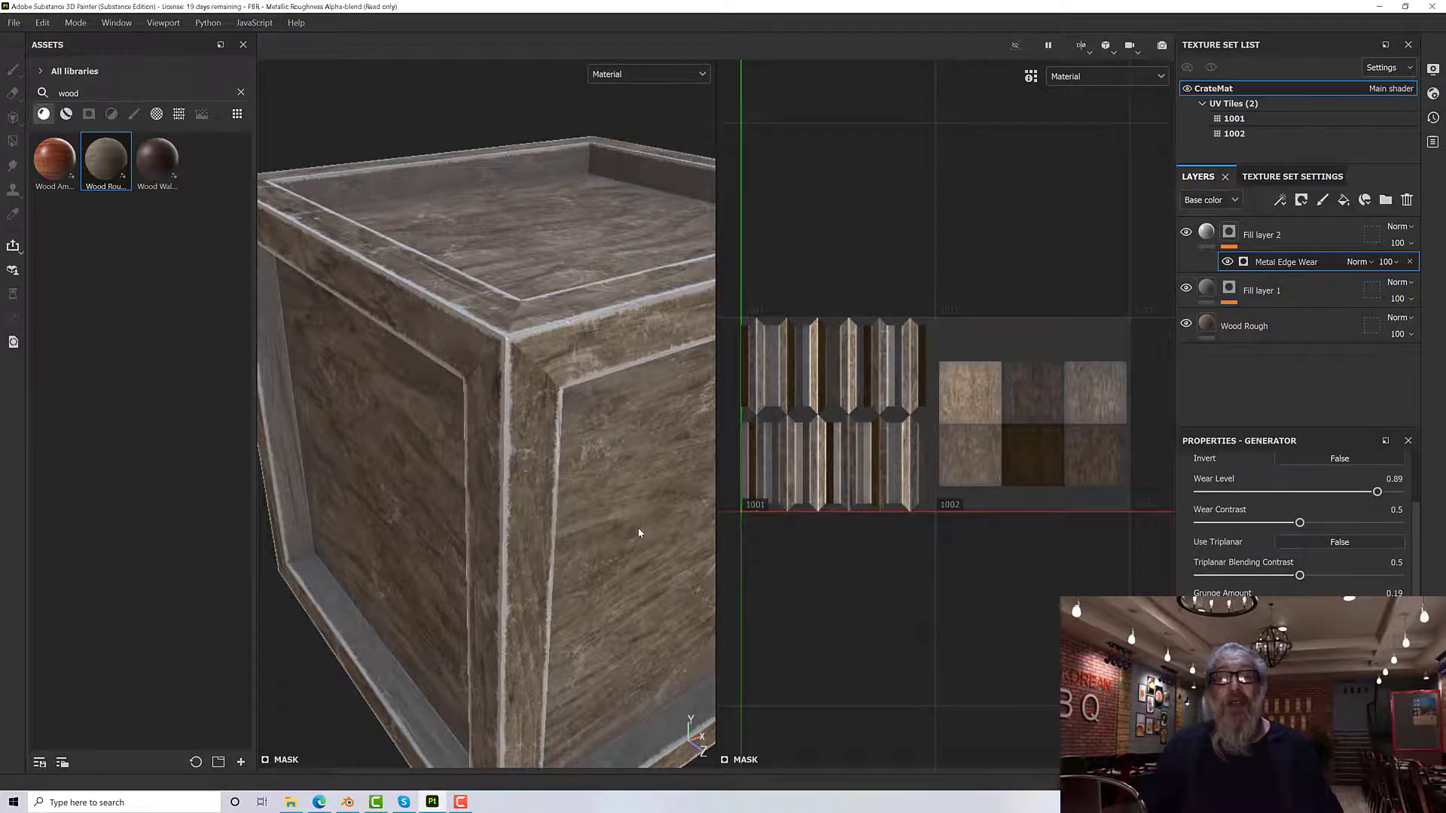
pyautogui.scroll(-2, 638, 527)
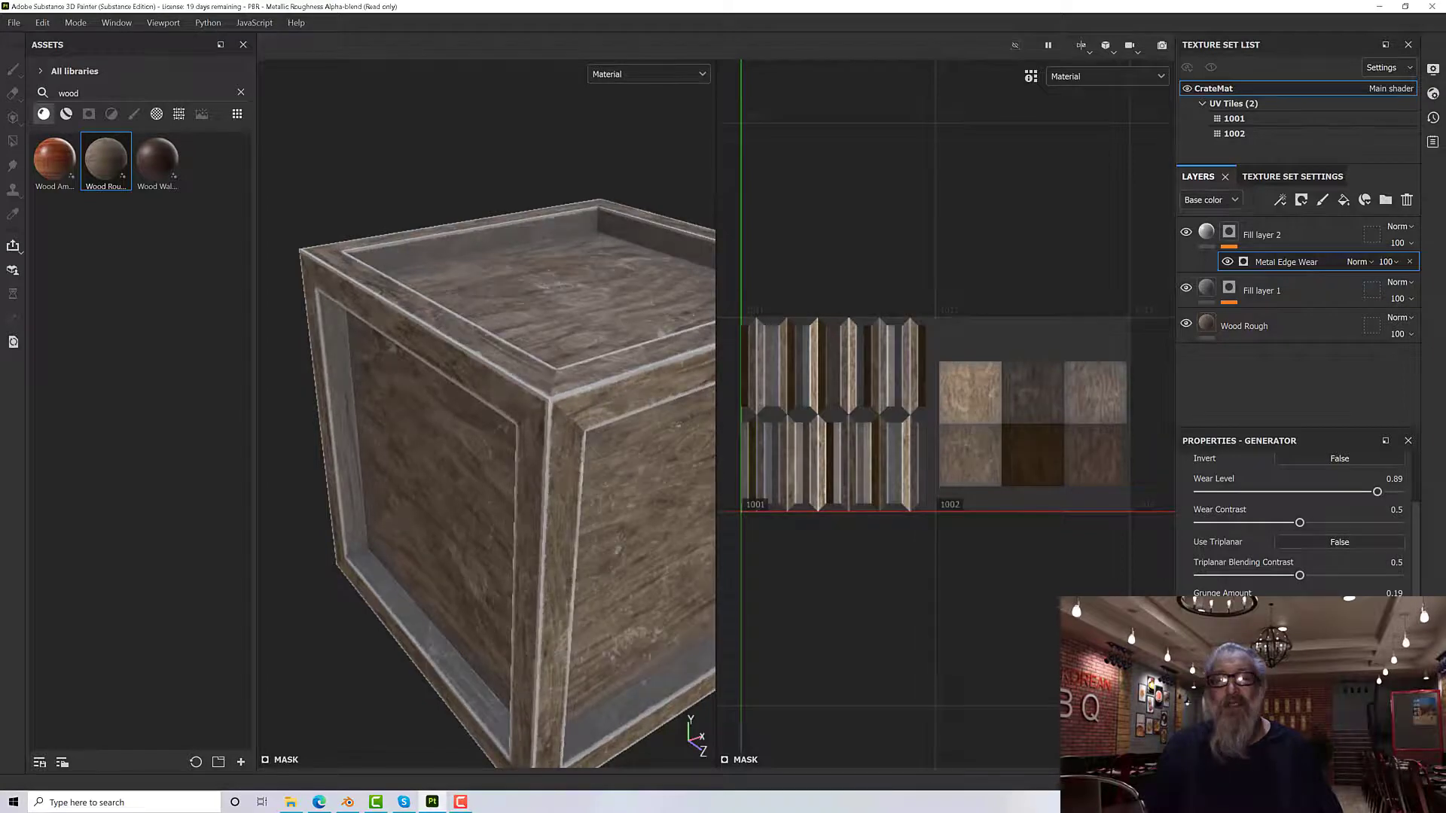
pyautogui.scroll(-4, 652, 504)
pyautogui.keyDown('alt'); pyautogui.moveTo(704, 495); pyautogui.dragTo(657, 479, button='middle'); pyautogui.keyUp('alt')
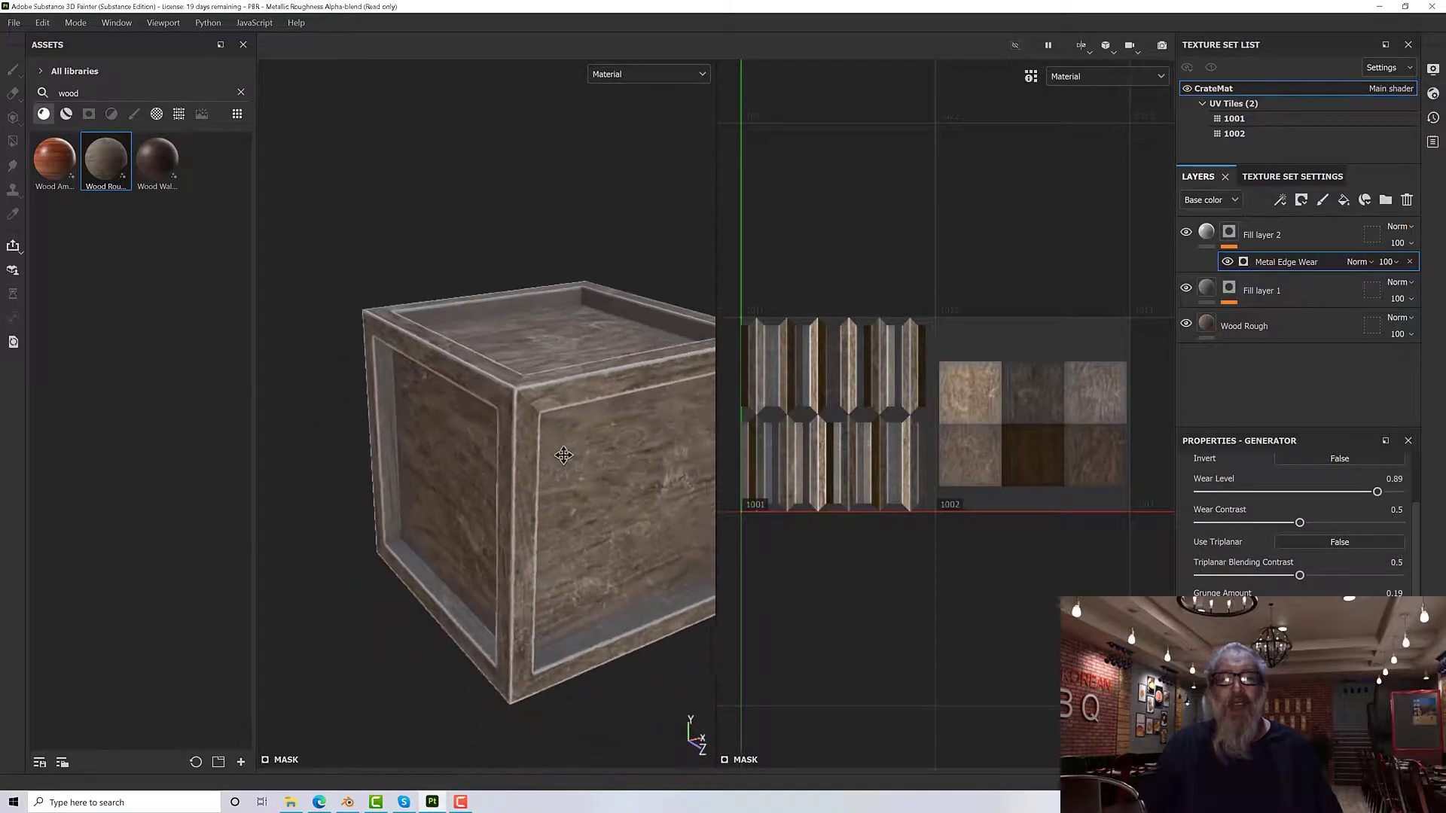
pyautogui.keyDown('alt'); pyautogui.moveTo(657, 479); pyautogui.dragTo(593, 456); pyautogui.keyUp('alt')
# Step: Apply the Wood Rough material to the edge wear fill layer, Fill layer 2
pyautogui.click(1206, 232)
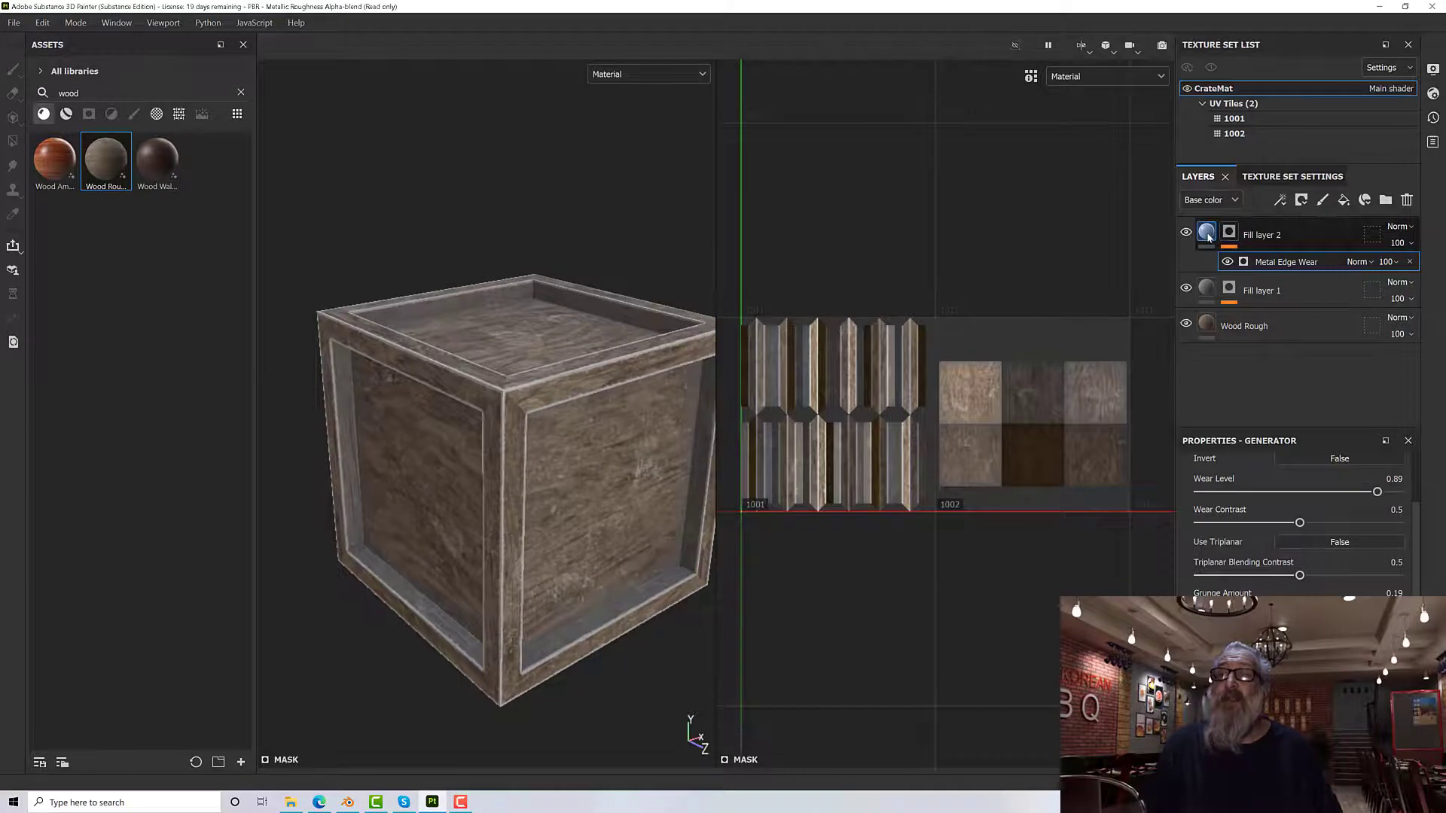
pyautogui.click(104, 168)
pyautogui.scroll(5, 497, 381)
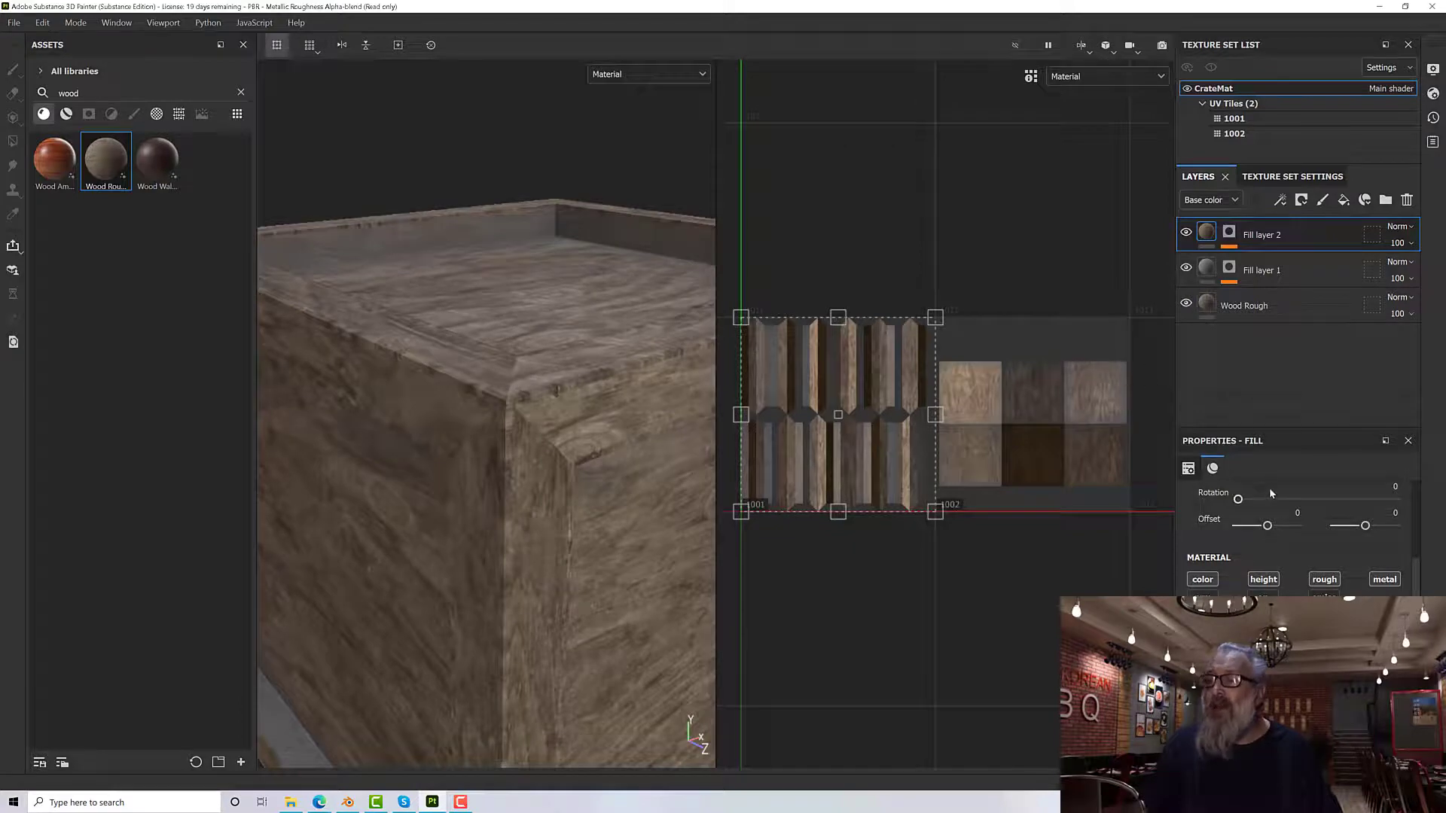
# Step: Lighten the wood color of the edge wear layer to 806d54 and inspect the worn edges on the crate
pyautogui.click(1297, 708)
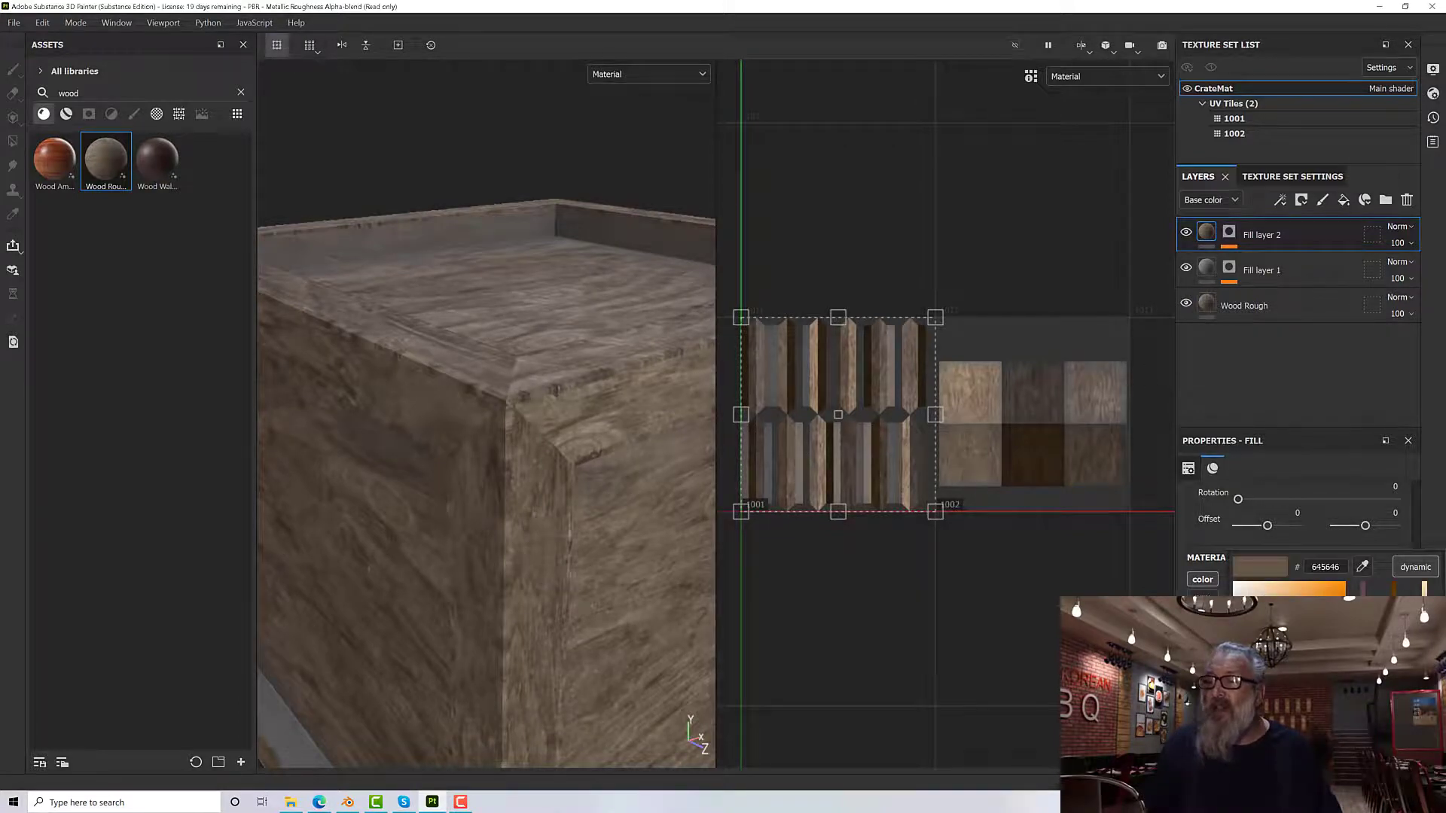
pyautogui.moveTo(1424, 647)
pyautogui.mouseDown()
pyautogui.moveTo(1424, 616)
pyautogui.moveTo(1425, 638)
pyautogui.mouseUp()
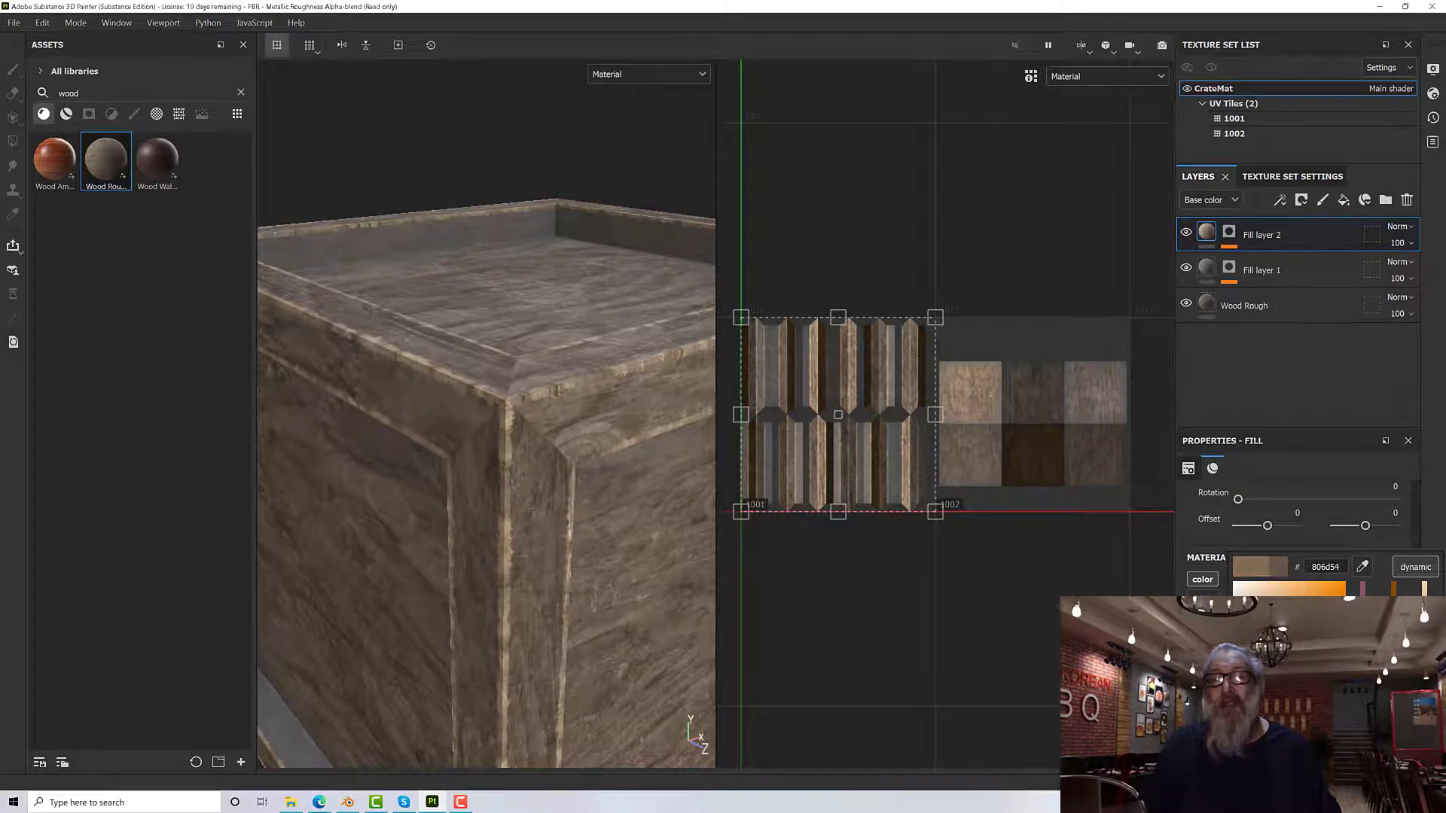
pyautogui.click(1208, 640)
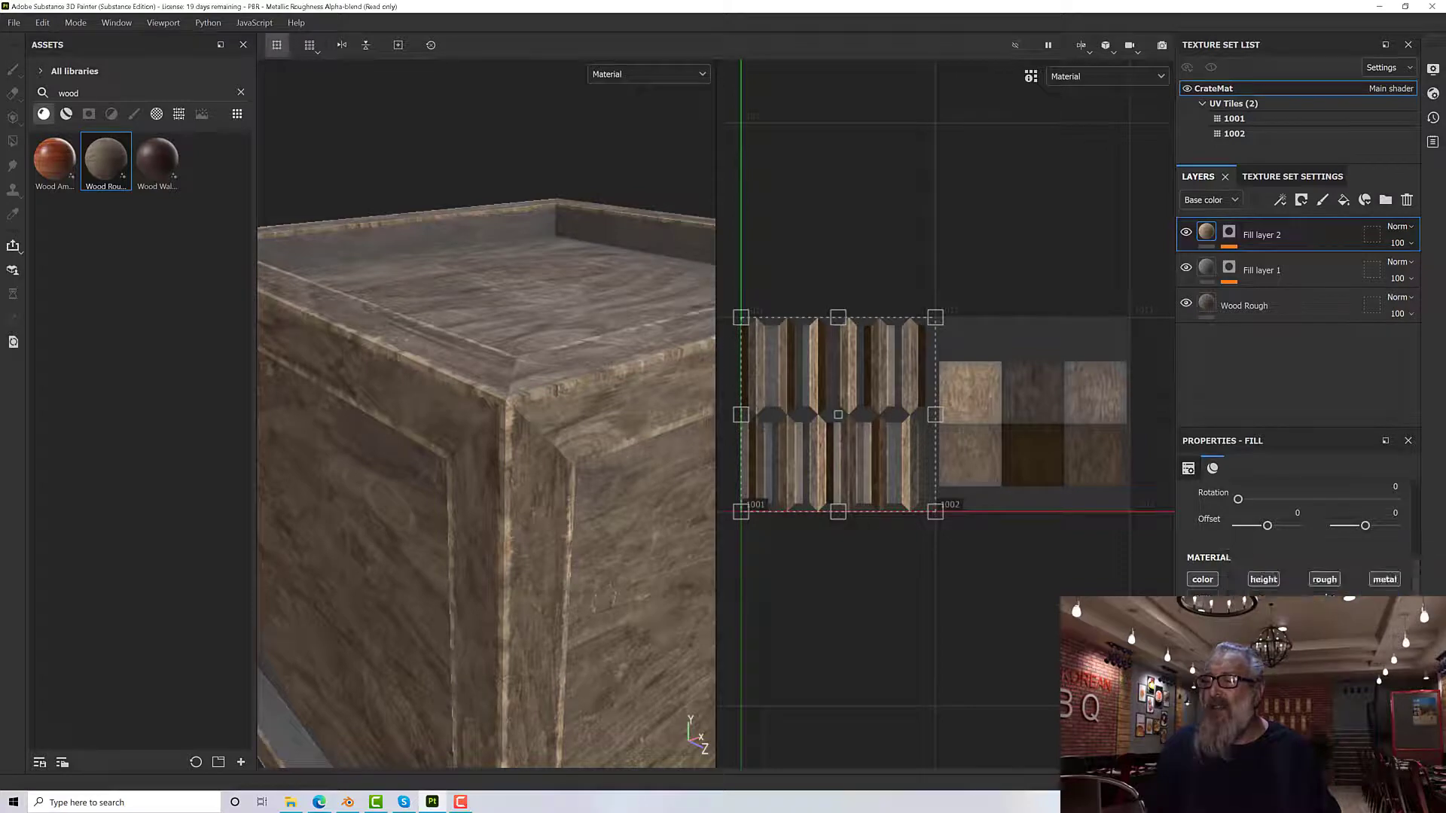
pyautogui.scroll(-3, 1208, 641)
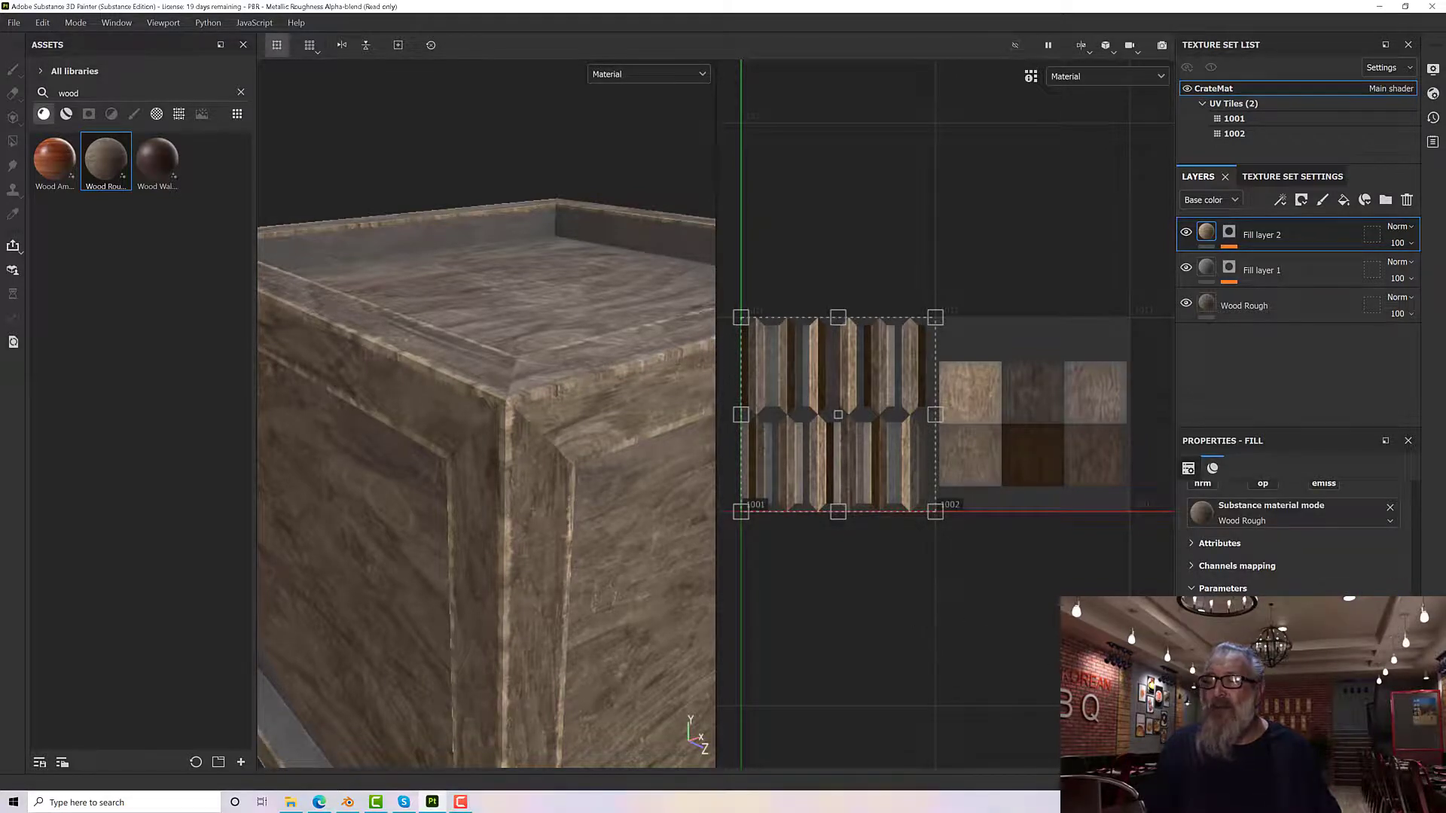
pyautogui.scroll(-8, 530, 475)
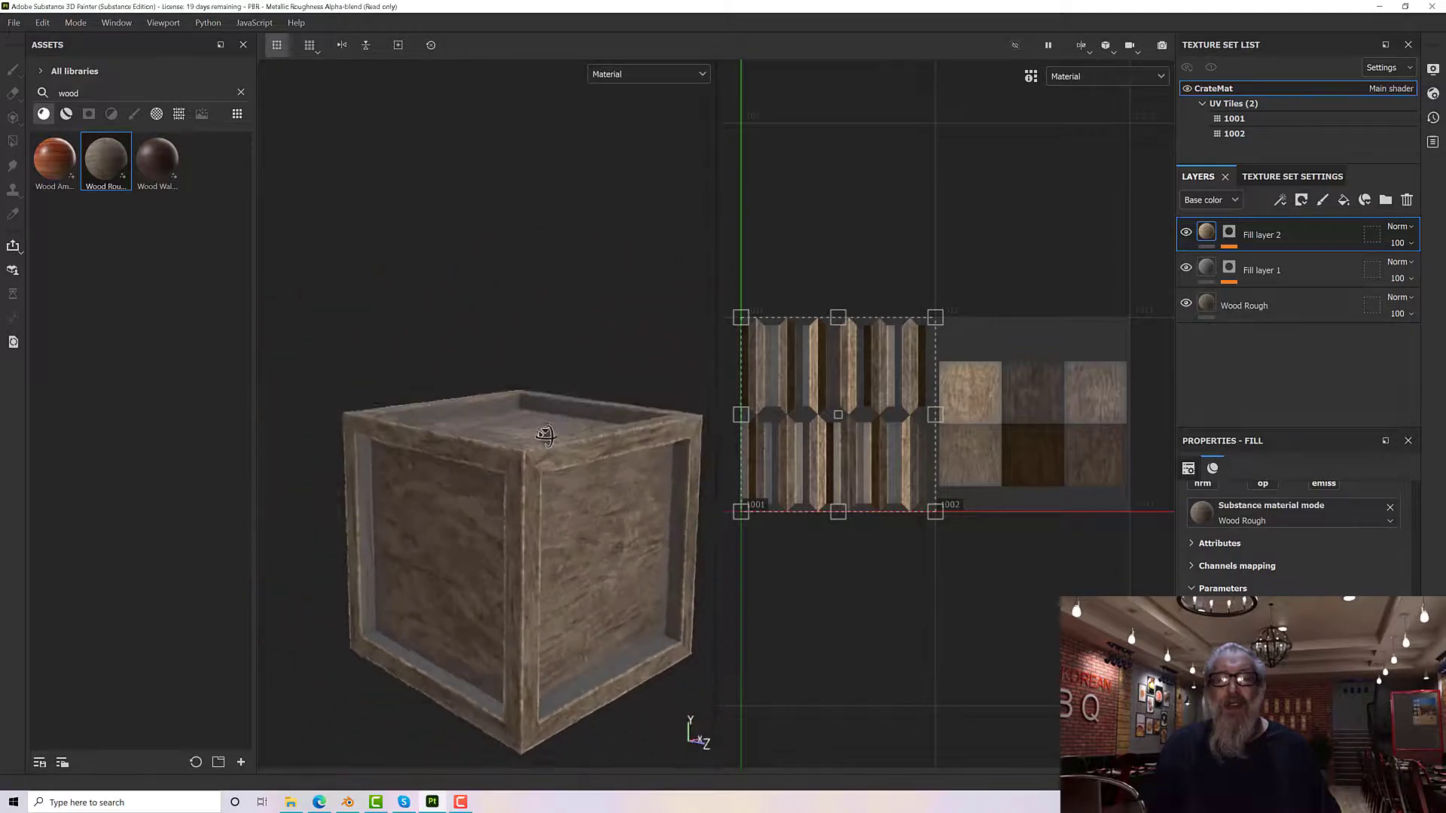
pyautogui.keyDown('alt'); pyautogui.moveTo(570, 413); pyautogui.dragTo(566, 485); pyautogui.keyUp('alt')
pyautogui.keyDown('alt'); pyautogui.moveTo(565, 485); pyautogui.dragTo(581, 467, button='middle'); pyautogui.keyUp('alt')
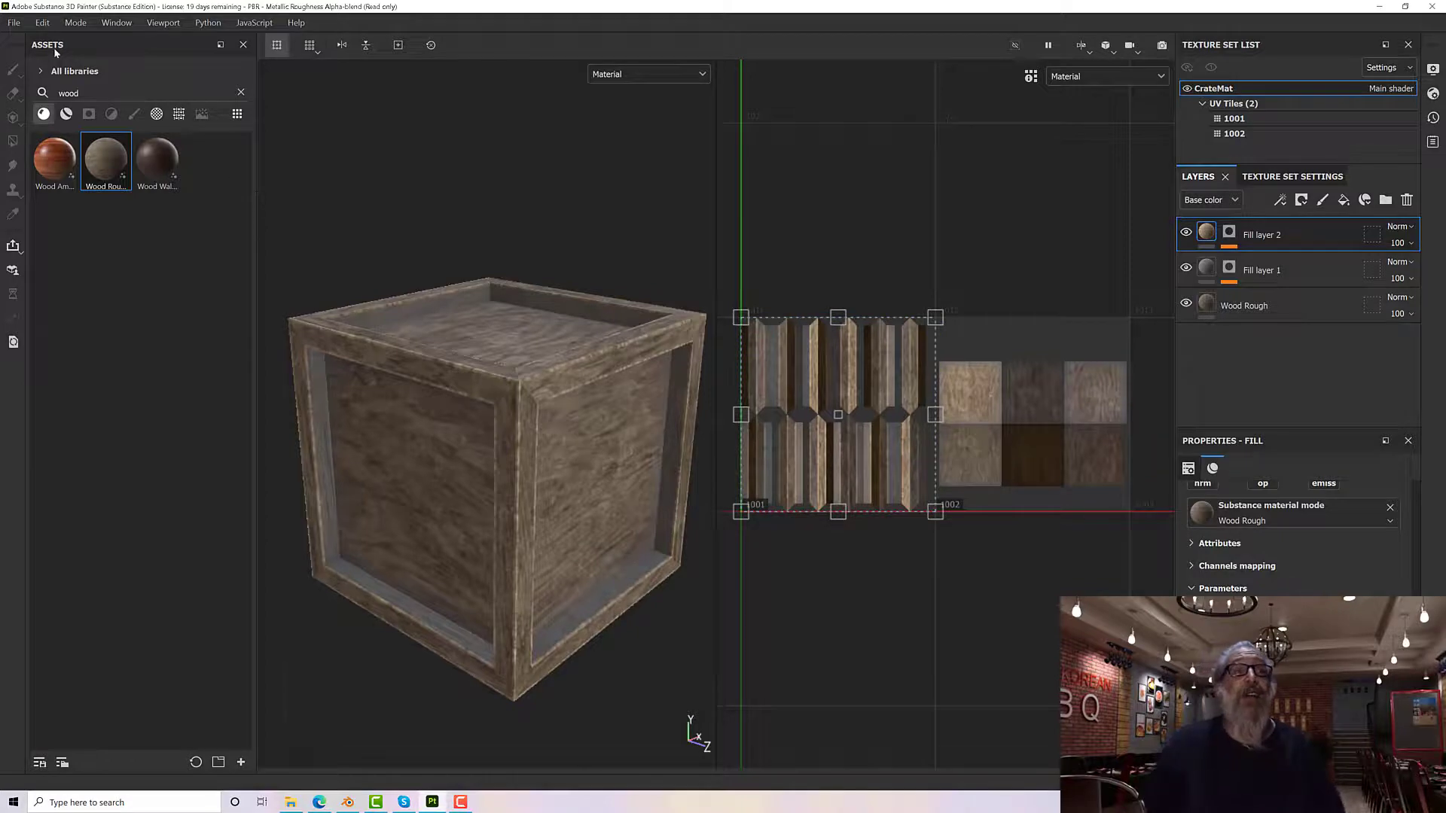
# Step: Set the texture export output directory to D:/MY Training/youtube/UDIMS and show the export settings of the CrateMat texture set
pyautogui.click(14, 23)
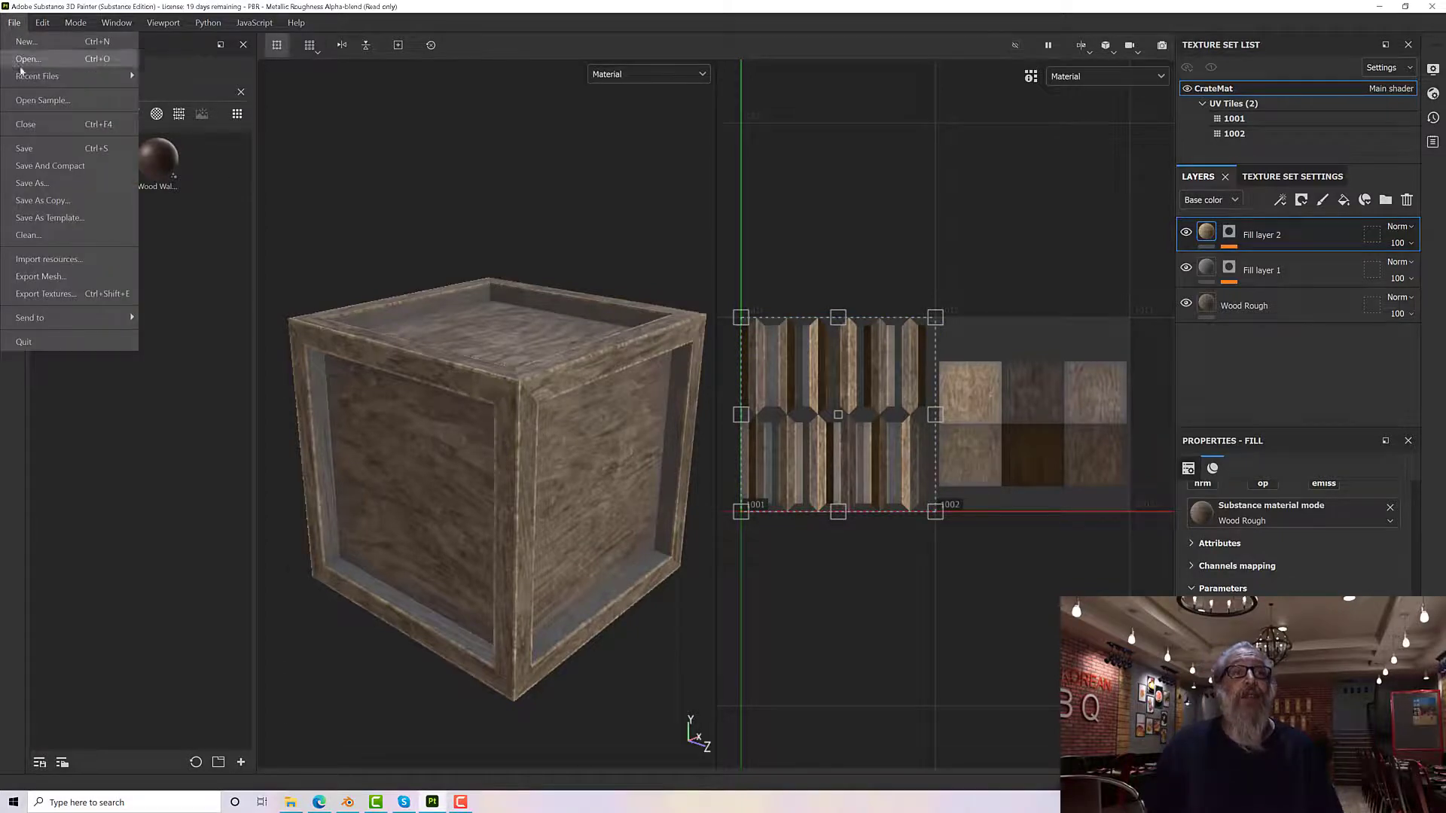
pyautogui.click(76, 294)
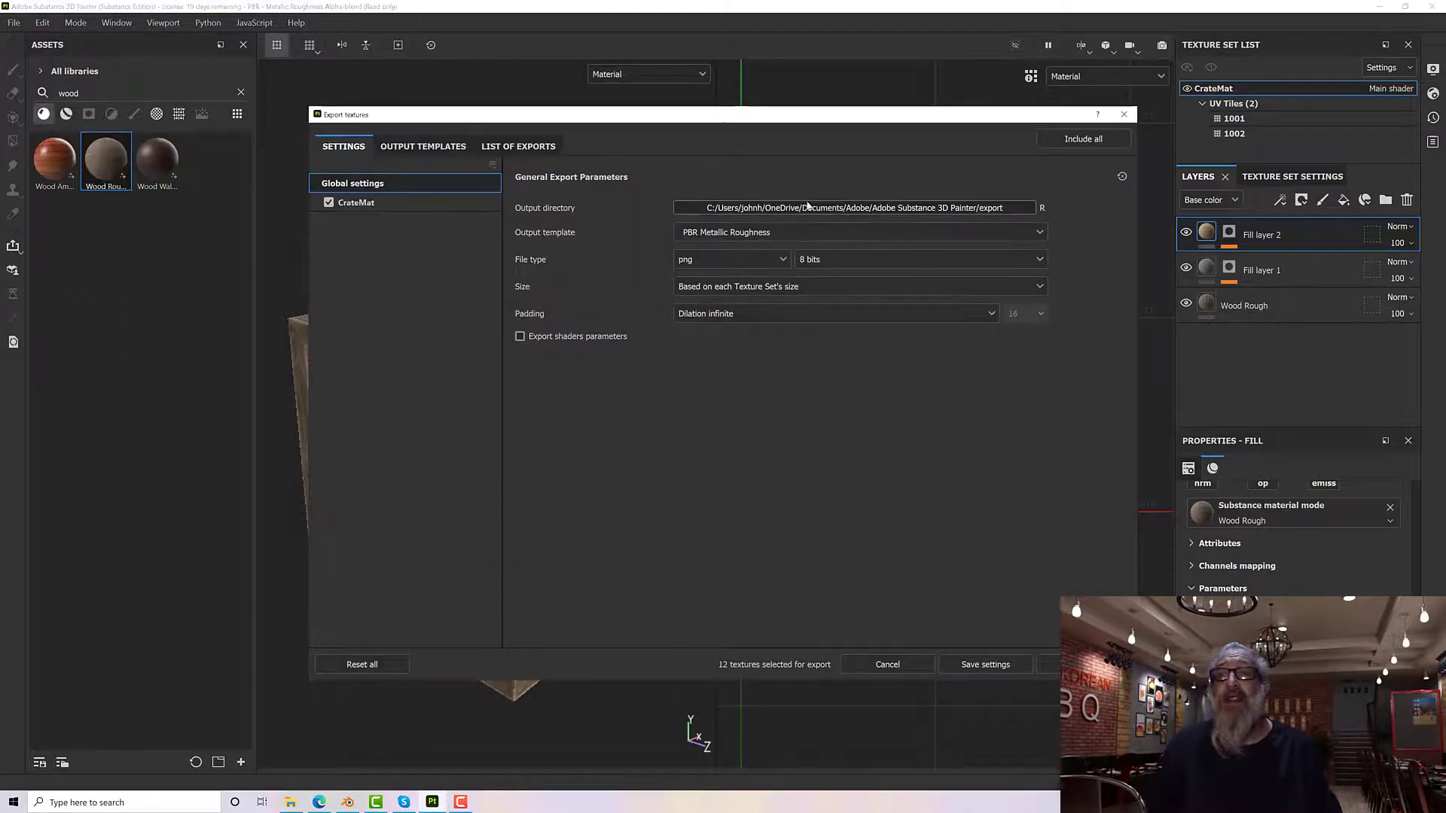
pyautogui.click(840, 211)
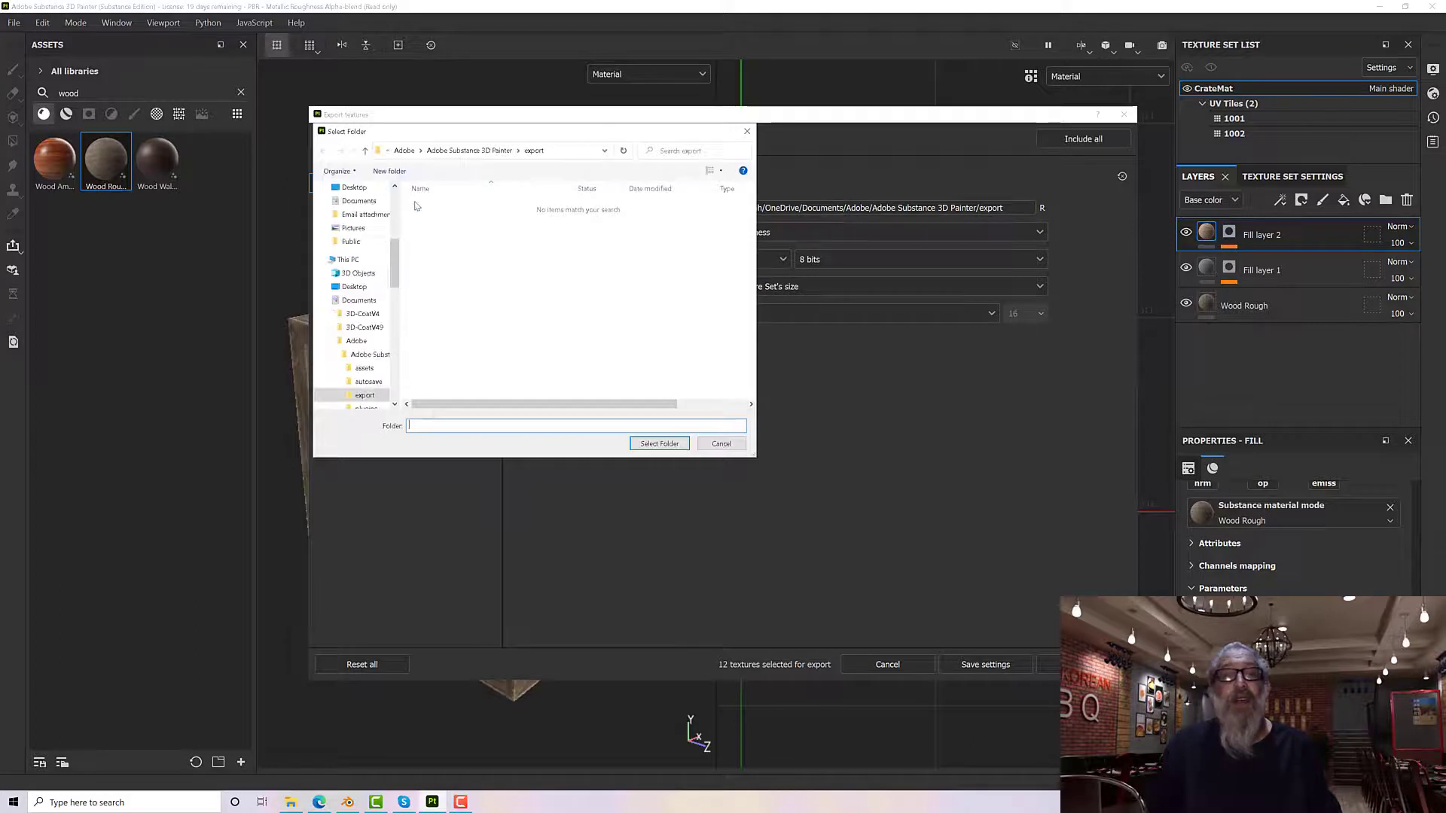
pyautogui.scroll(1, 393, 216)
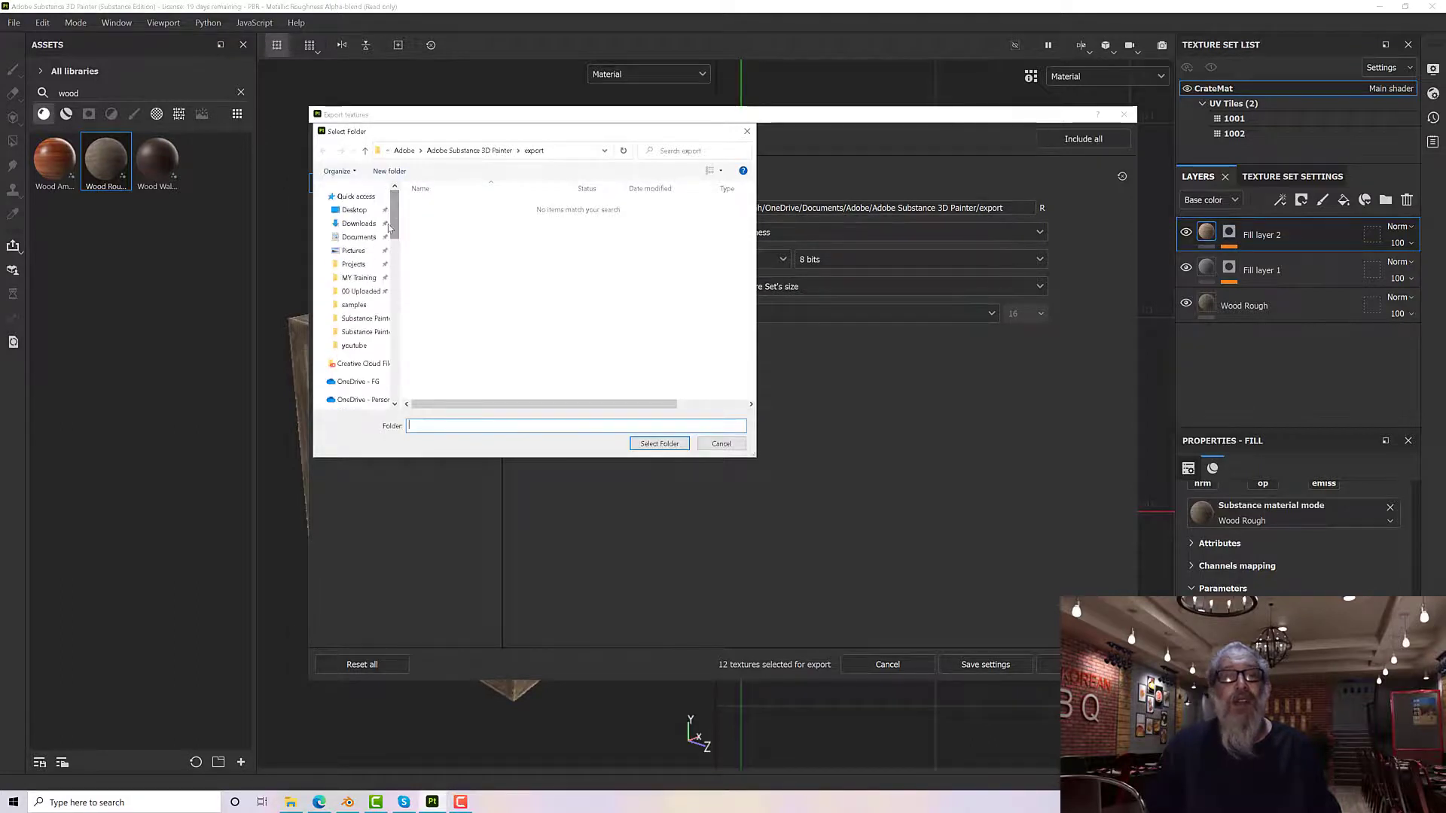
pyautogui.click(366, 267)
pyautogui.click(445, 151)
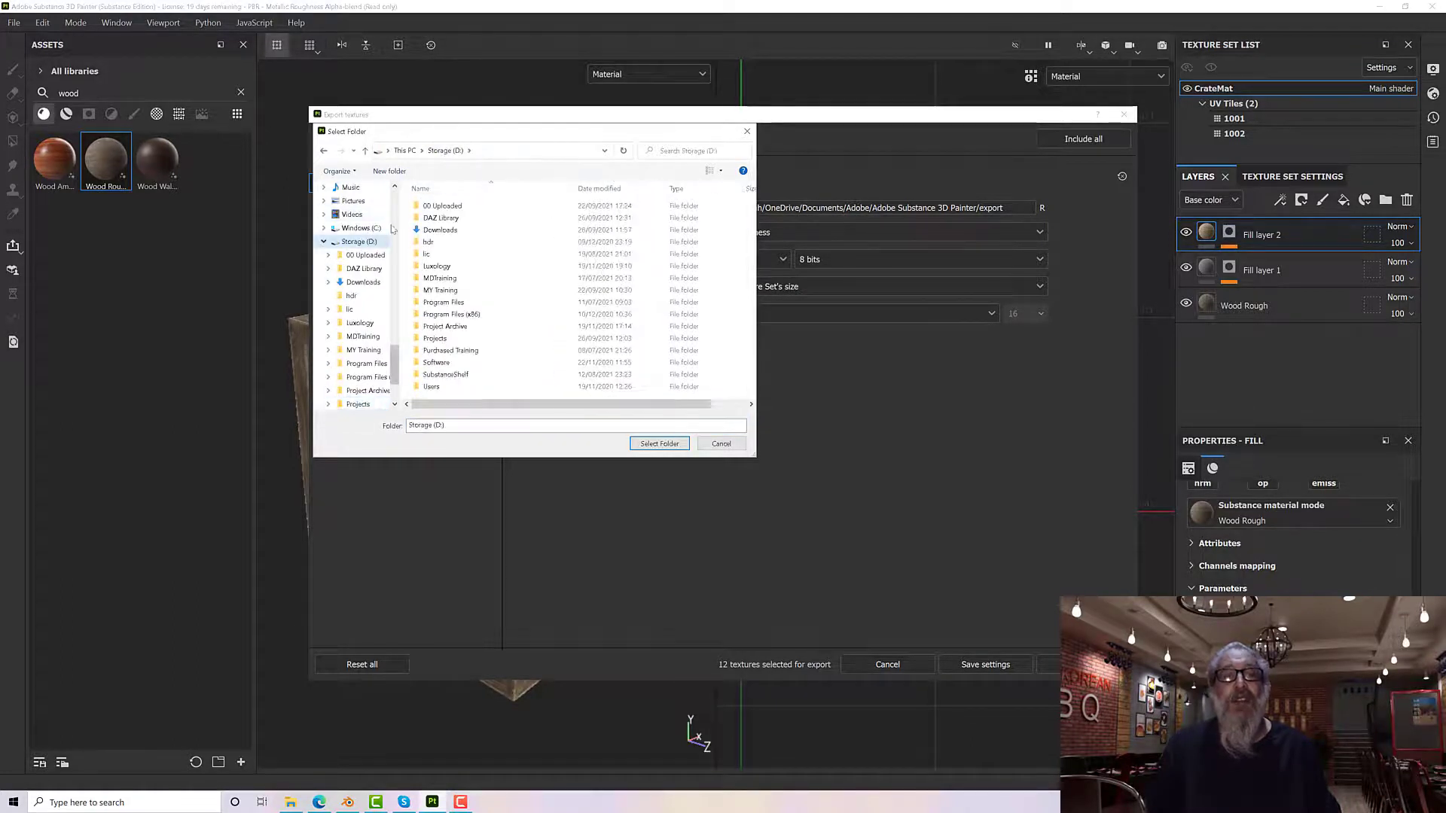
pyautogui.click(364, 350)
pyautogui.click(453, 262)
pyautogui.doubleClick(452, 263)
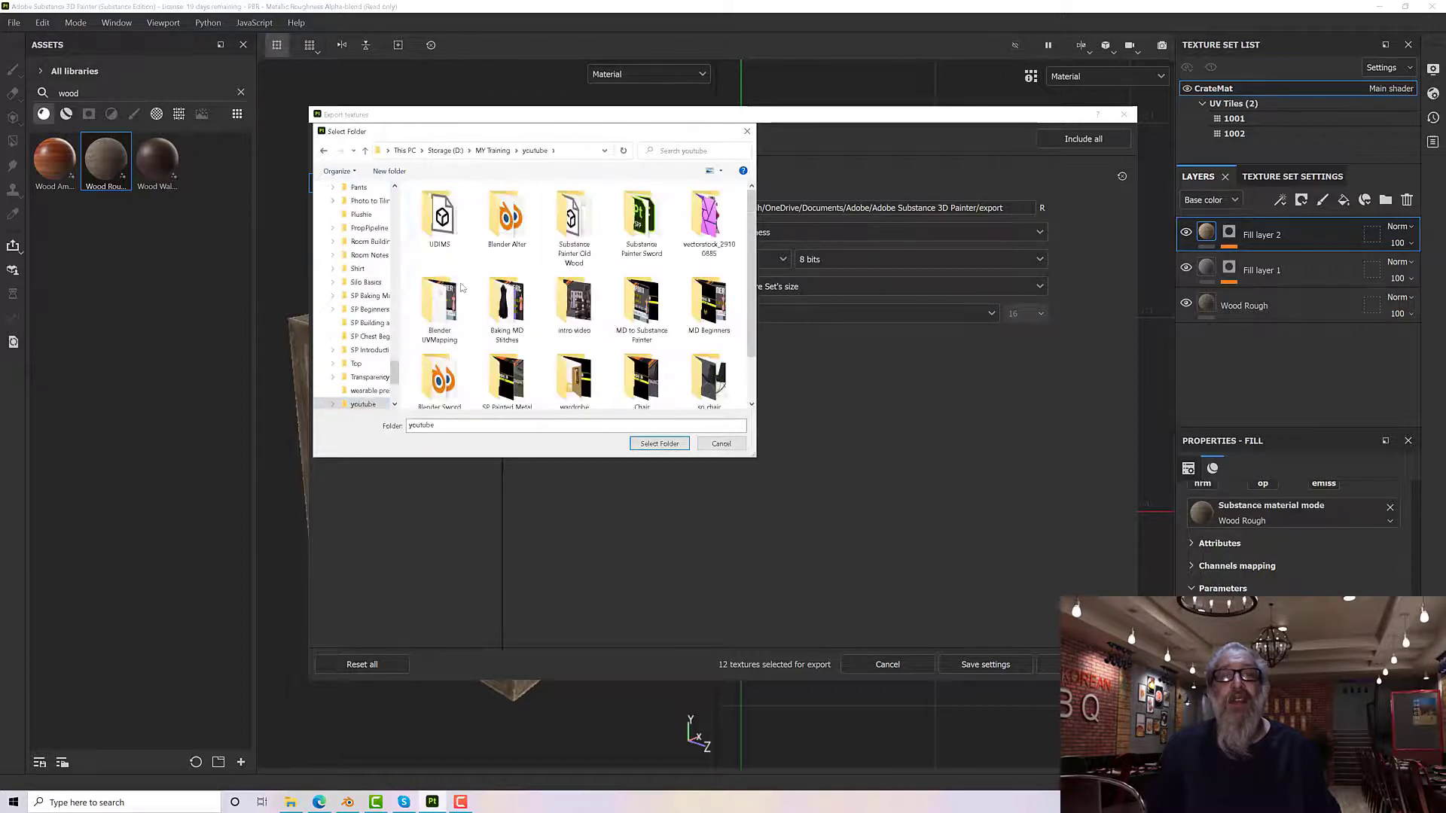
pyautogui.doubleClick(440, 218)
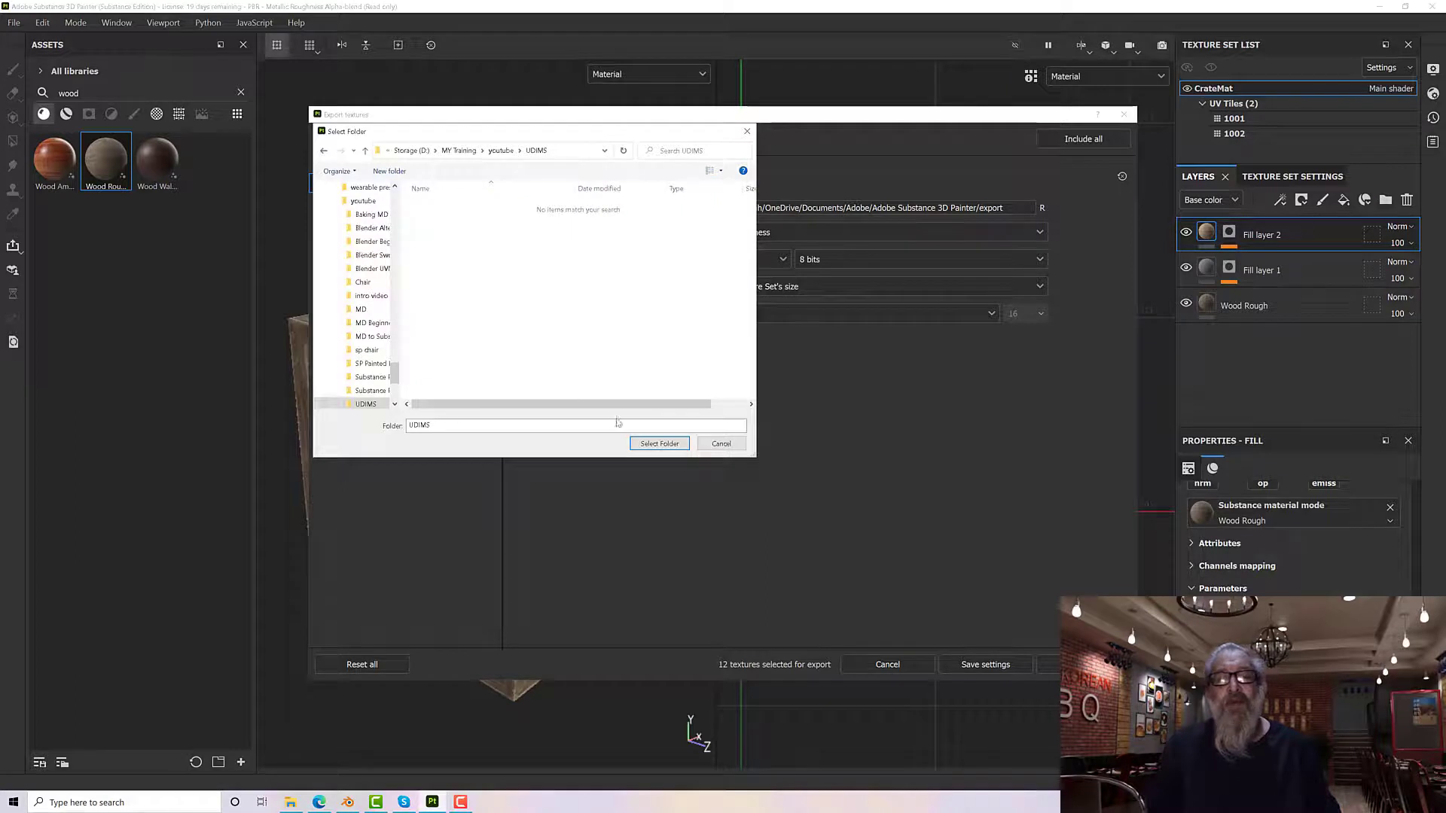
pyautogui.click(659, 444)
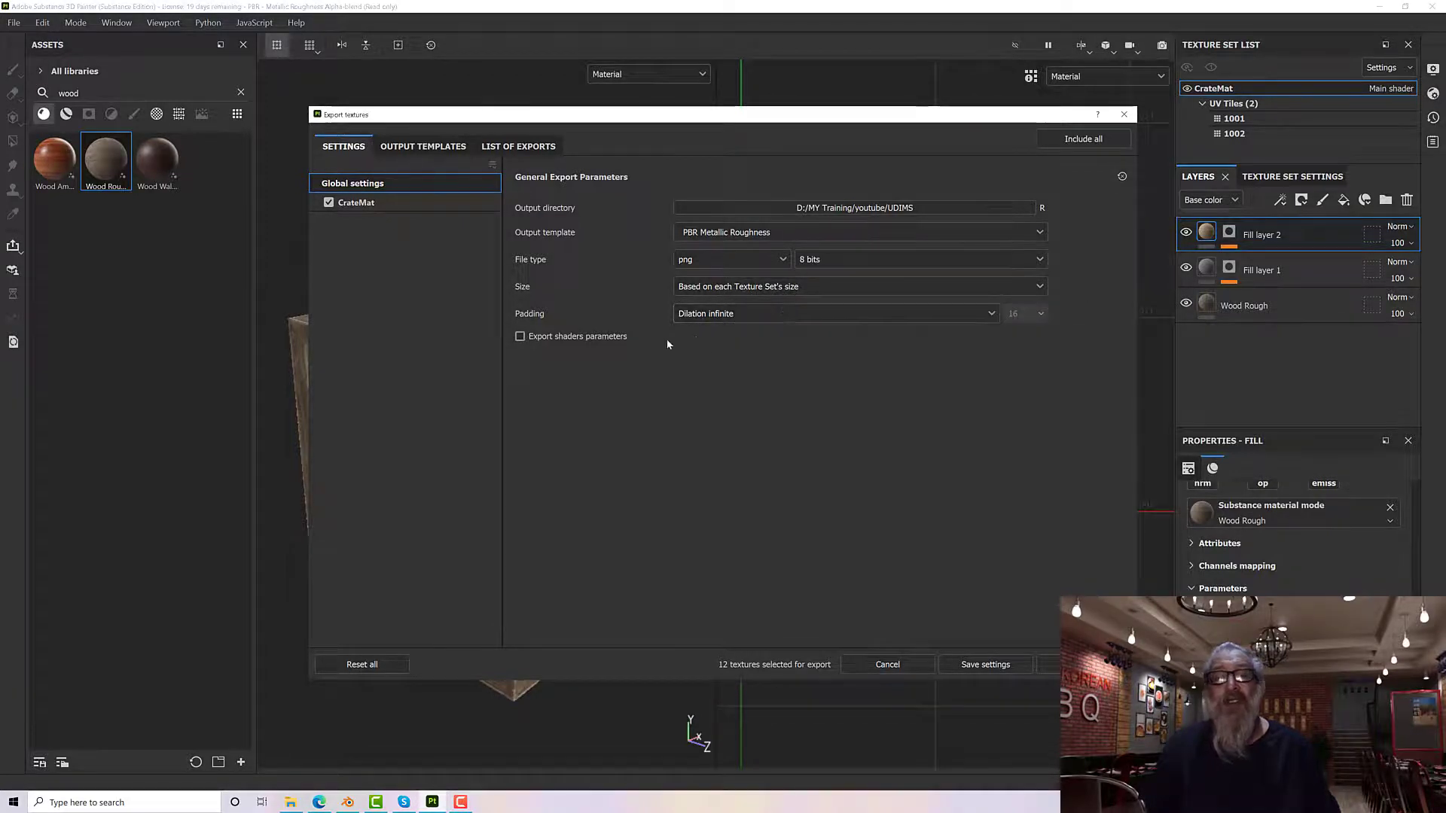
pyautogui.click(432, 207)
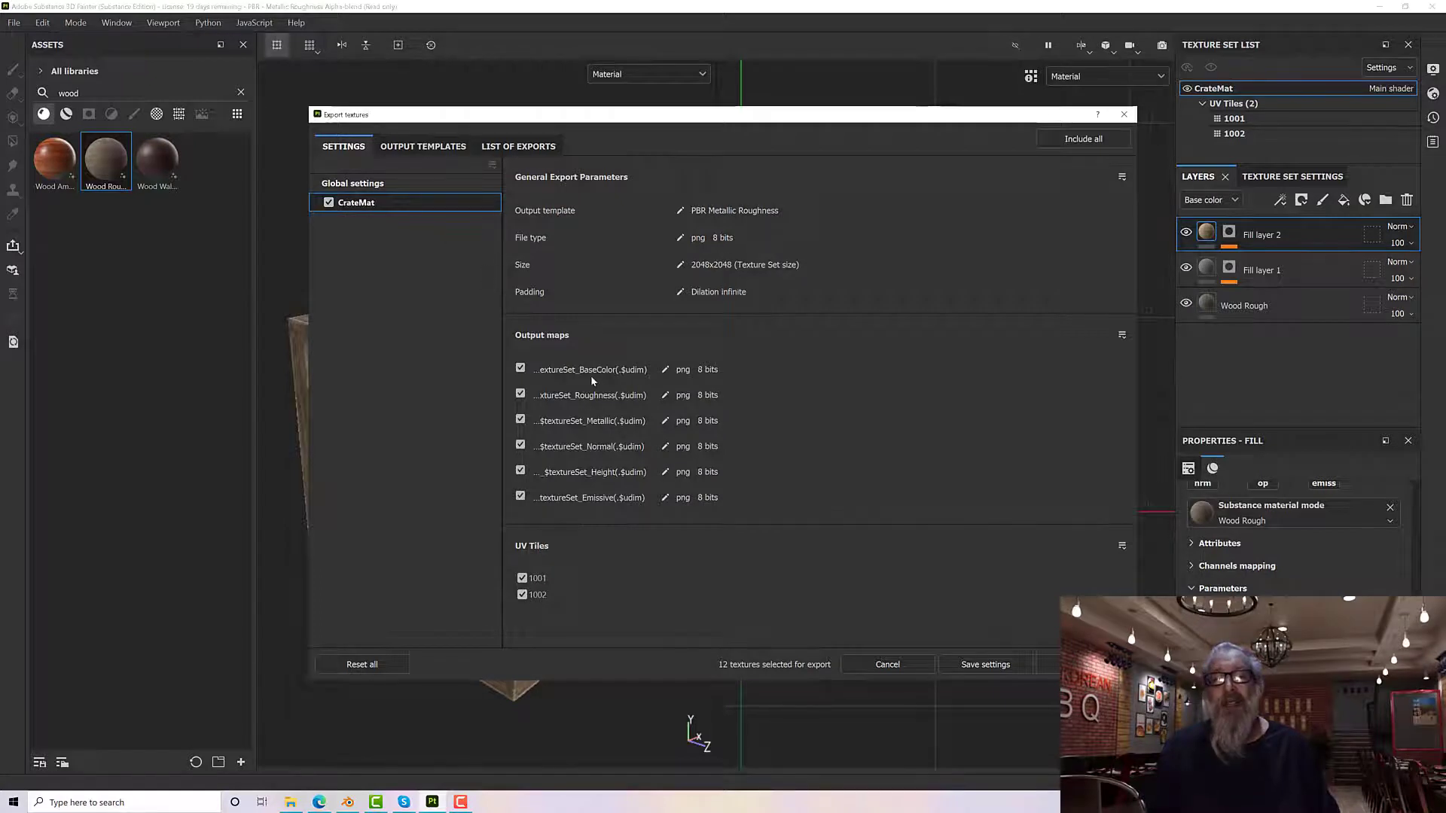
# Step: Set the global export padding to Dilation + diffusion and return to the CrateMat texture set's export settings
pyautogui.click(389, 185)
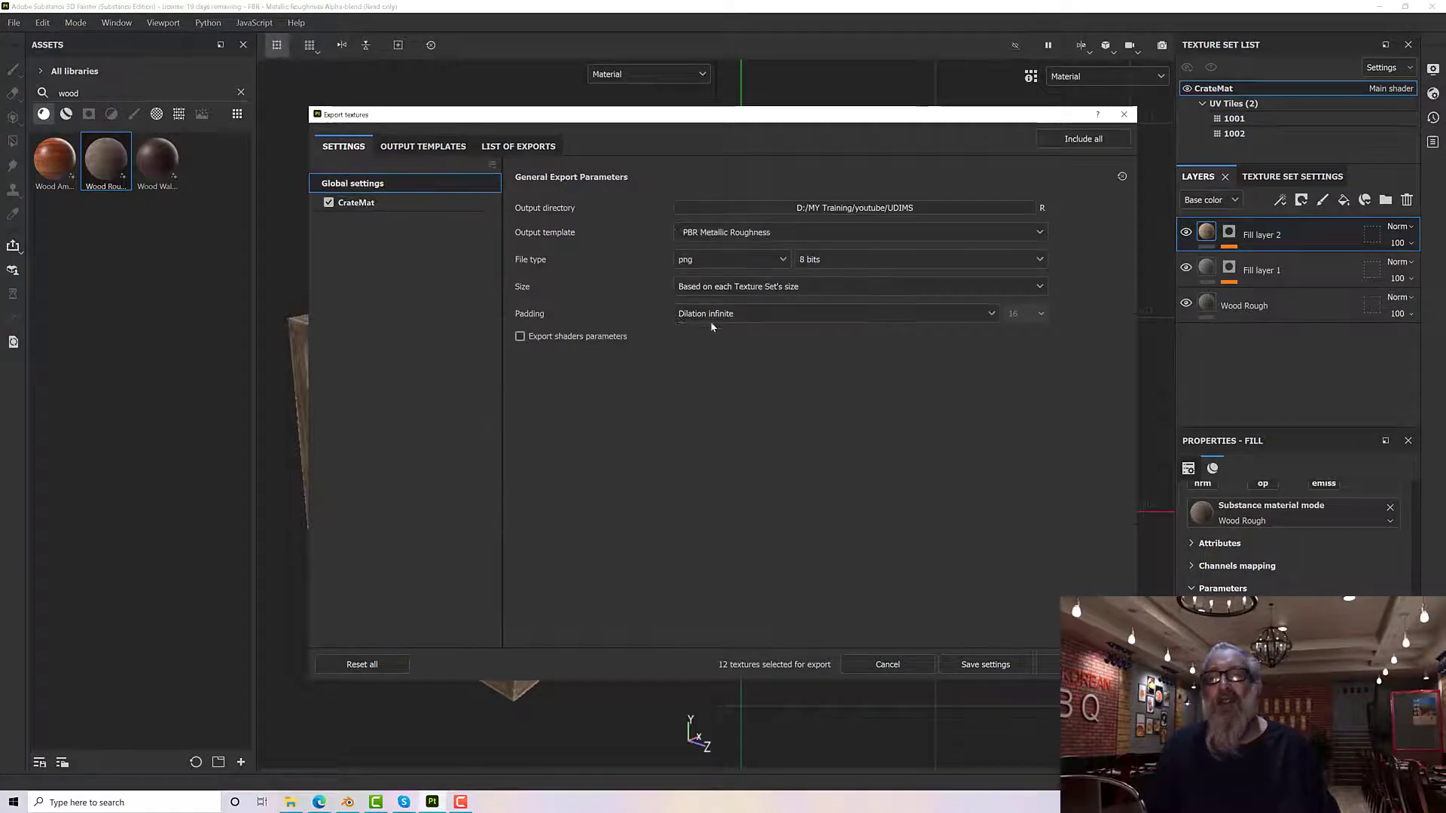
pyautogui.click(711, 315)
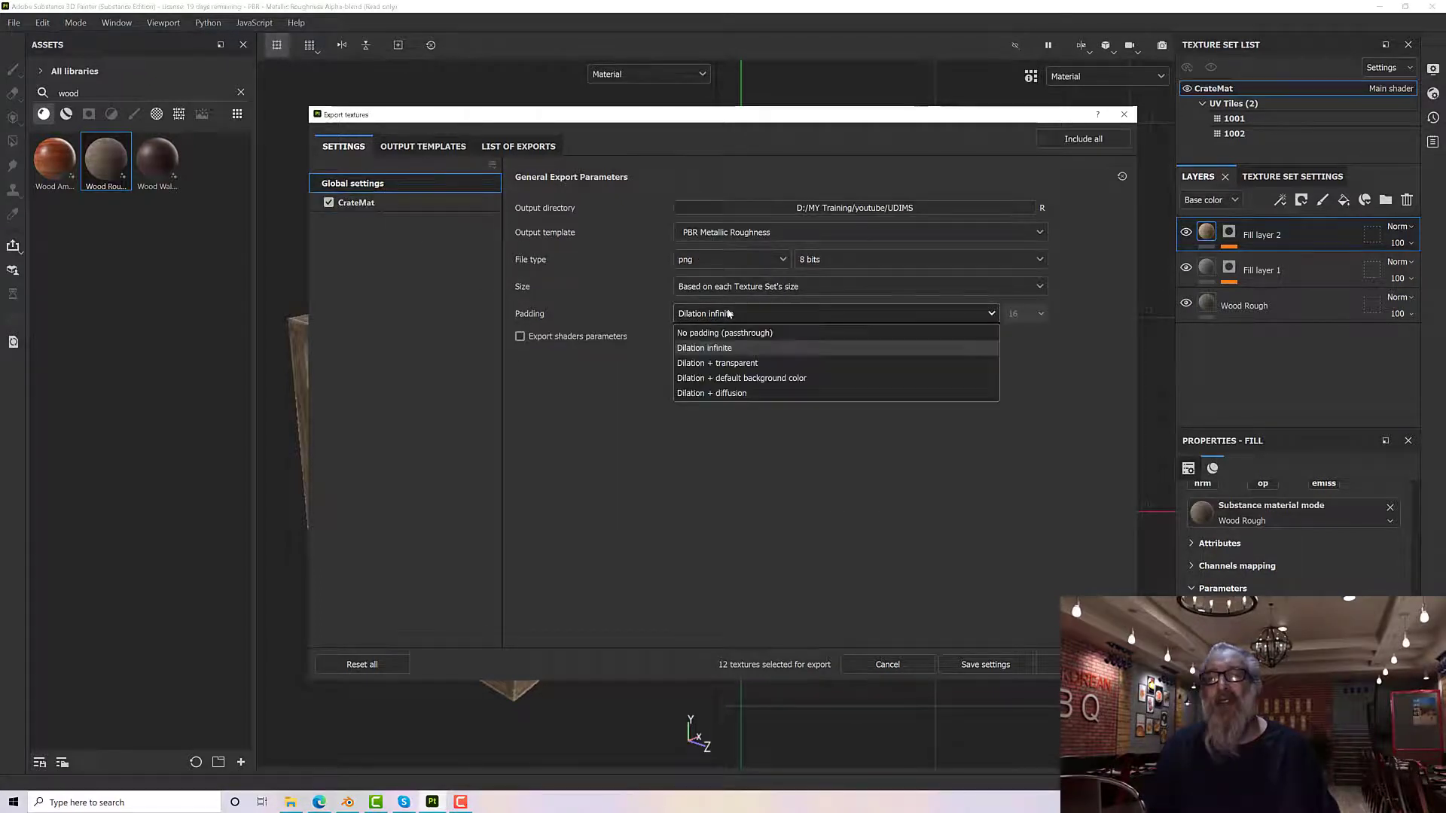
pyautogui.click(746, 392)
pyautogui.click(418, 208)
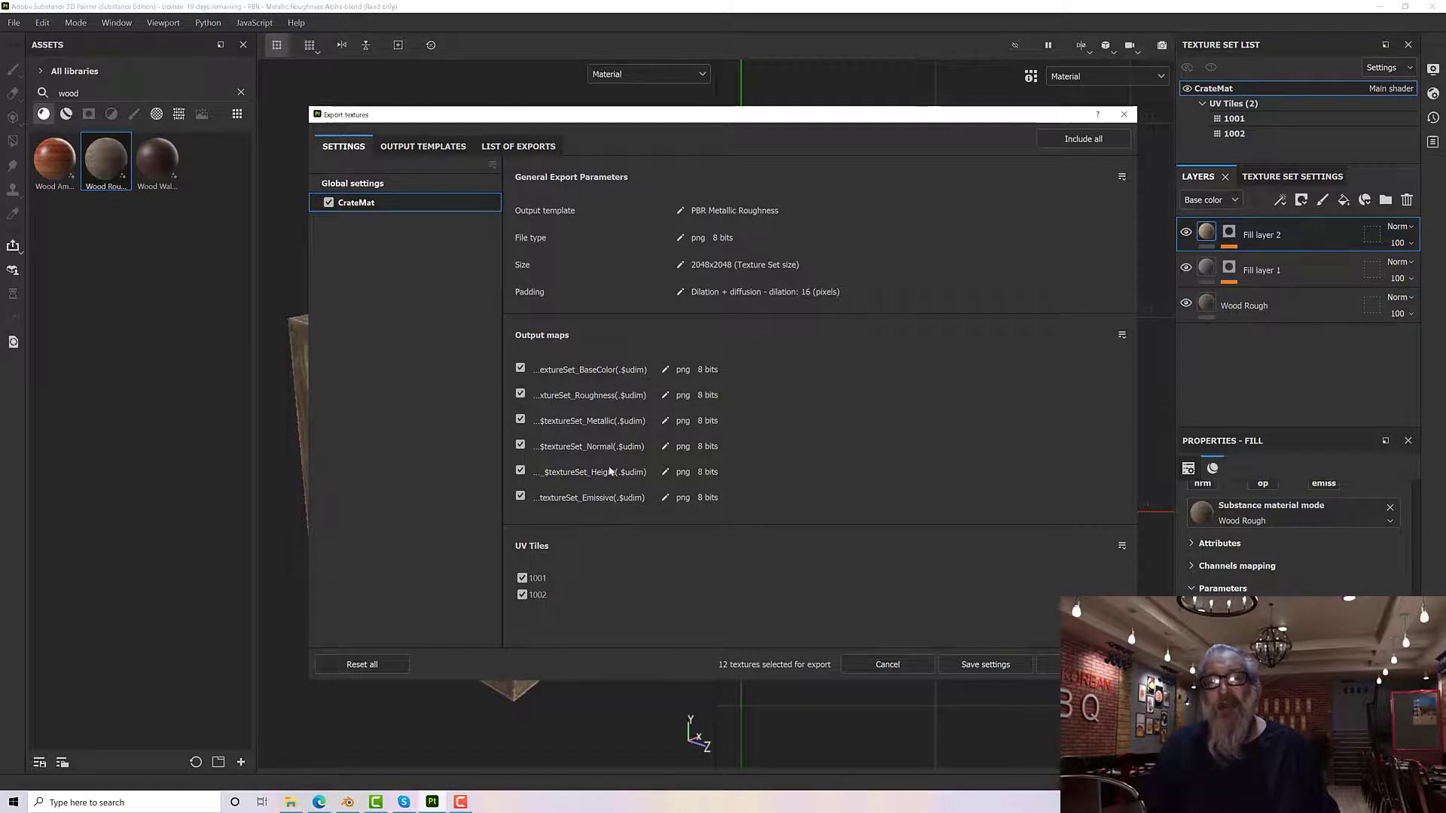
# Step: Exclude the Emissive map, export the CrateMat textures for both UV tiles, and close the export window
pyautogui.click(520, 496)
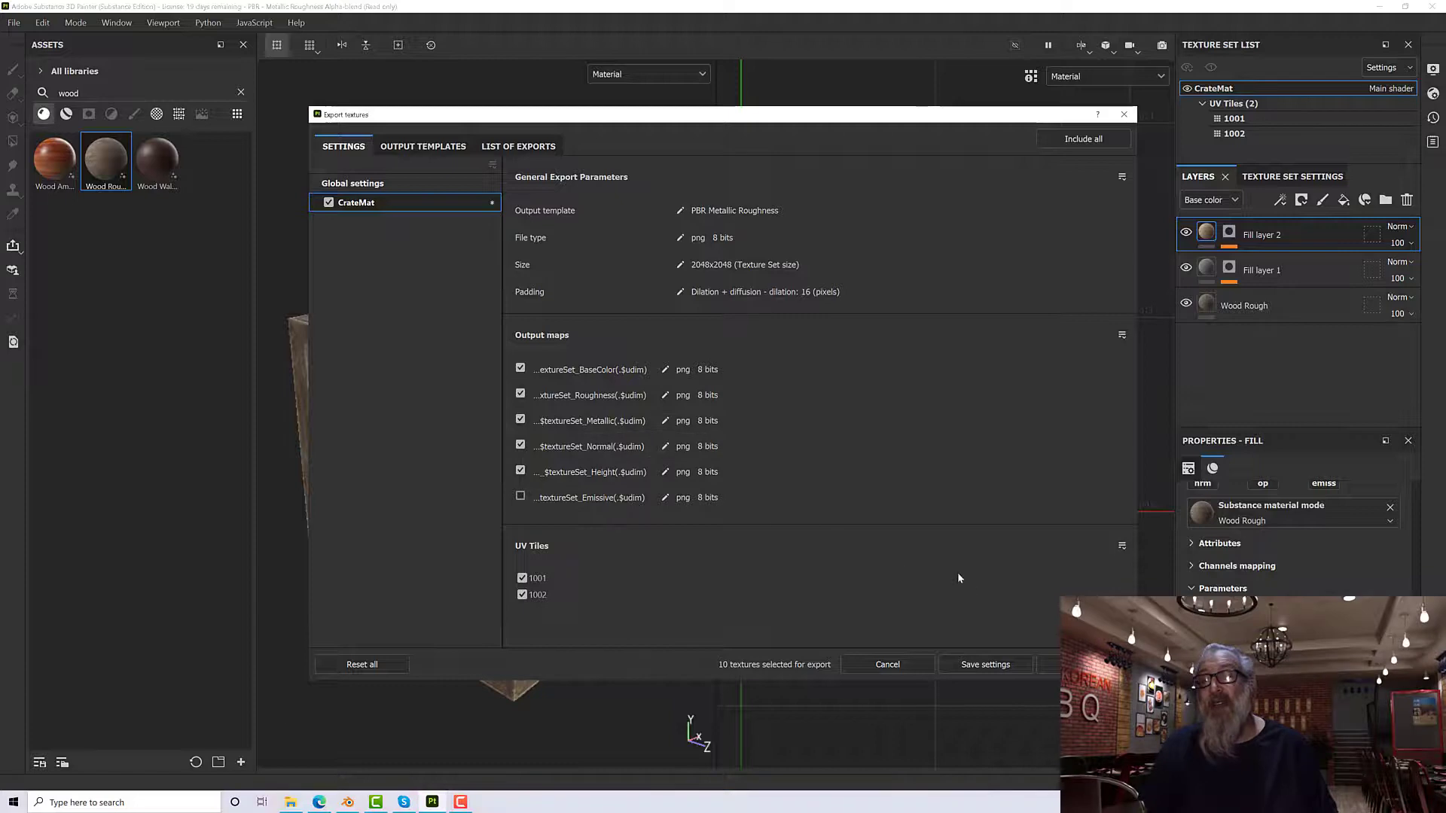
pyautogui.click(1049, 665)
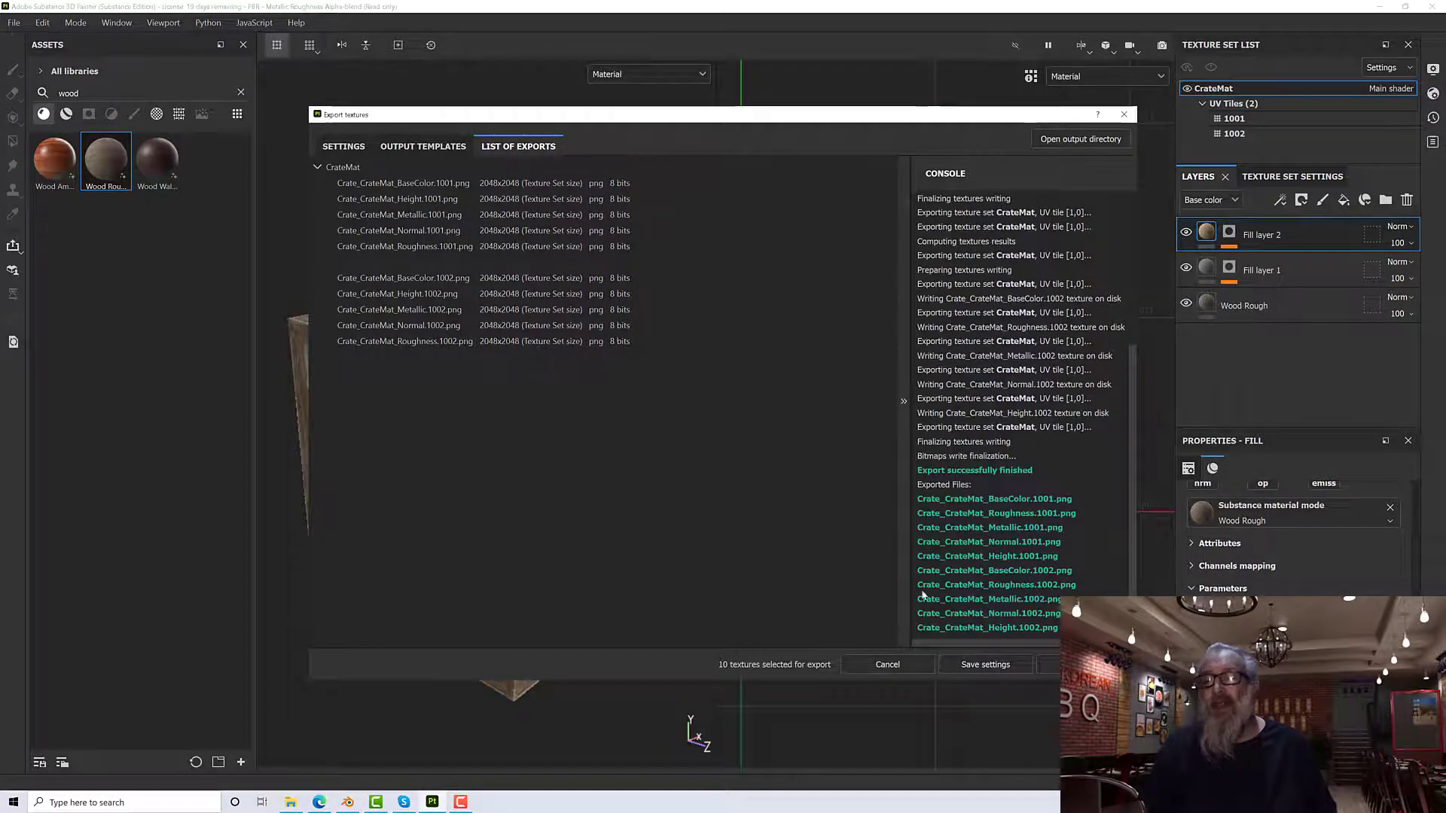
pyautogui.click(1124, 114)
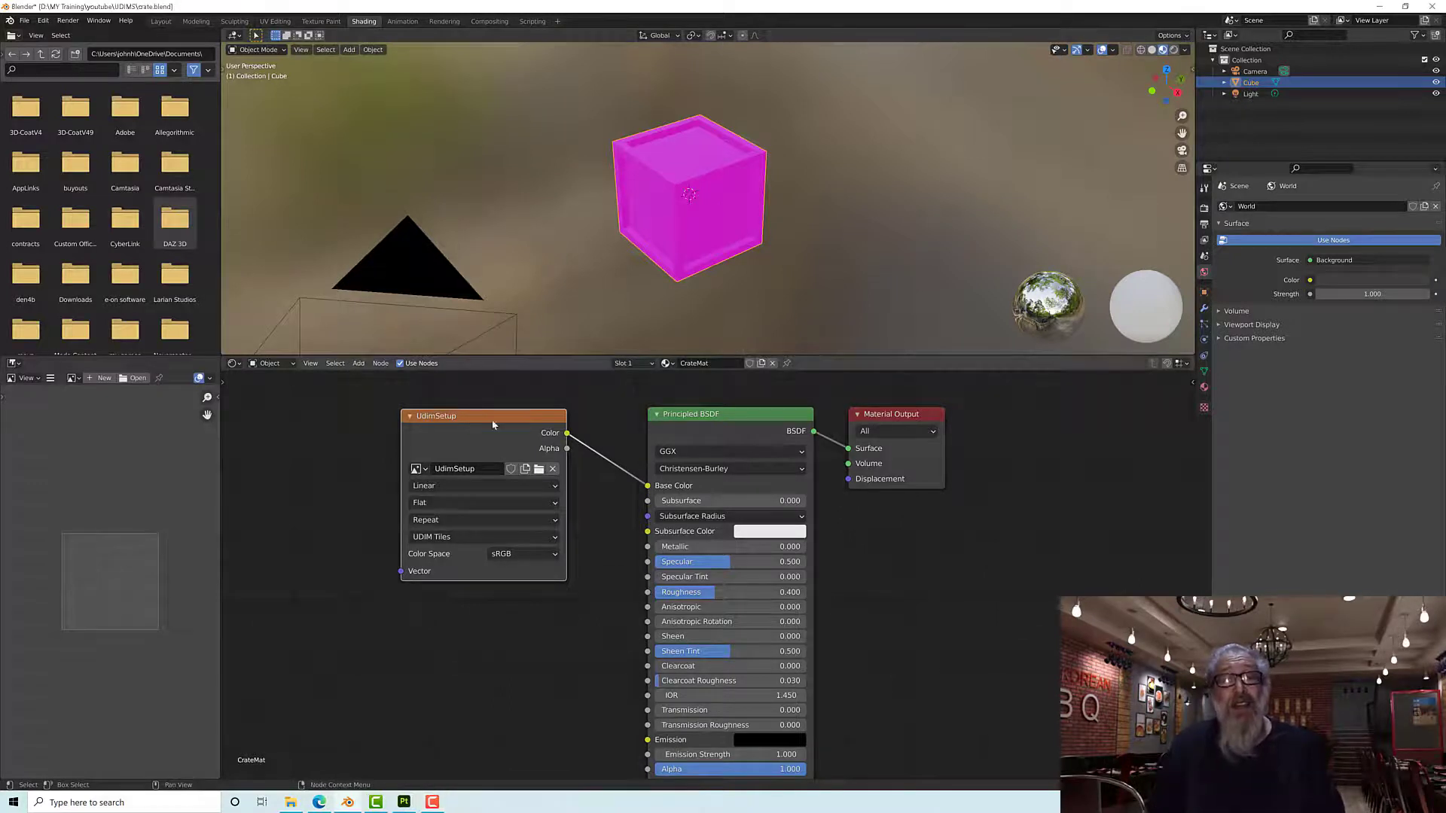
# Step: Switch to Blender and delete the UdimSetup image texture node from the CrateMat material
pyautogui.moveTo(482, 416); pyautogui.dragTo(497, 431)
pyautogui.press('Delete')
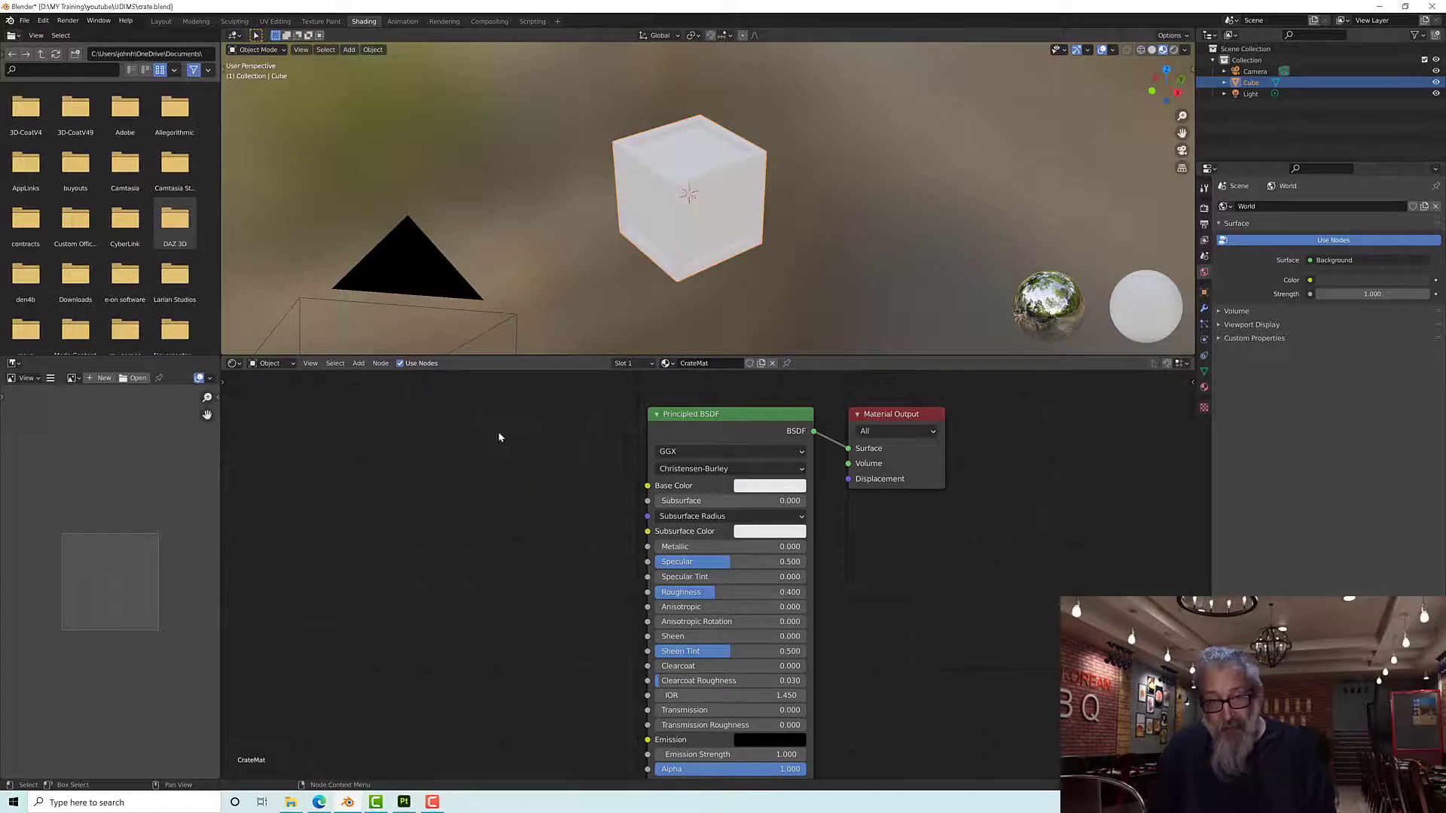
pyautogui.scroll(-2, 559, 479)
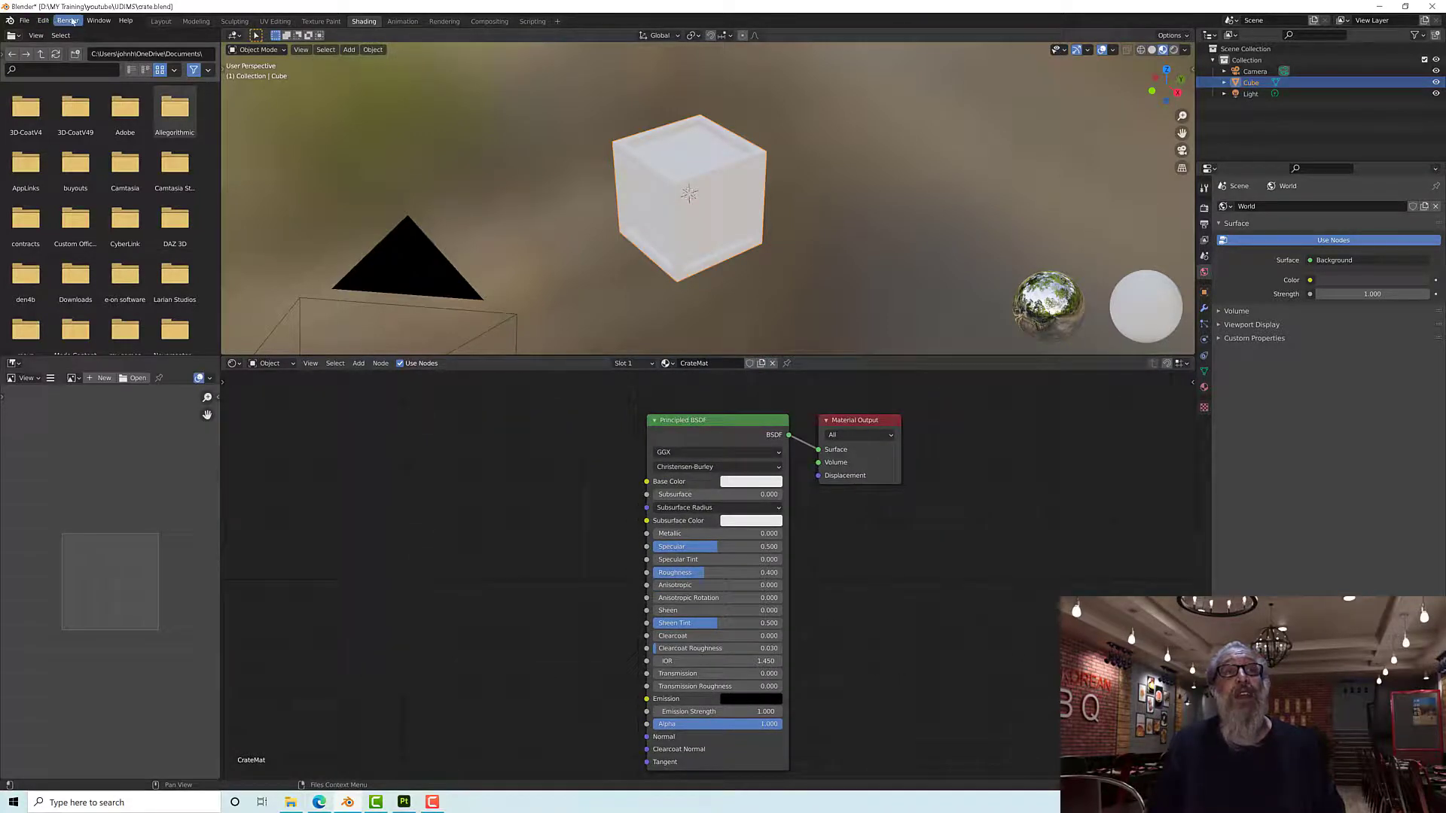
# Step: Search the add-on preferences for "wrangler", make sure the Node Wrangler add-on is enabled, and close the preferences
pyautogui.click(44, 21)
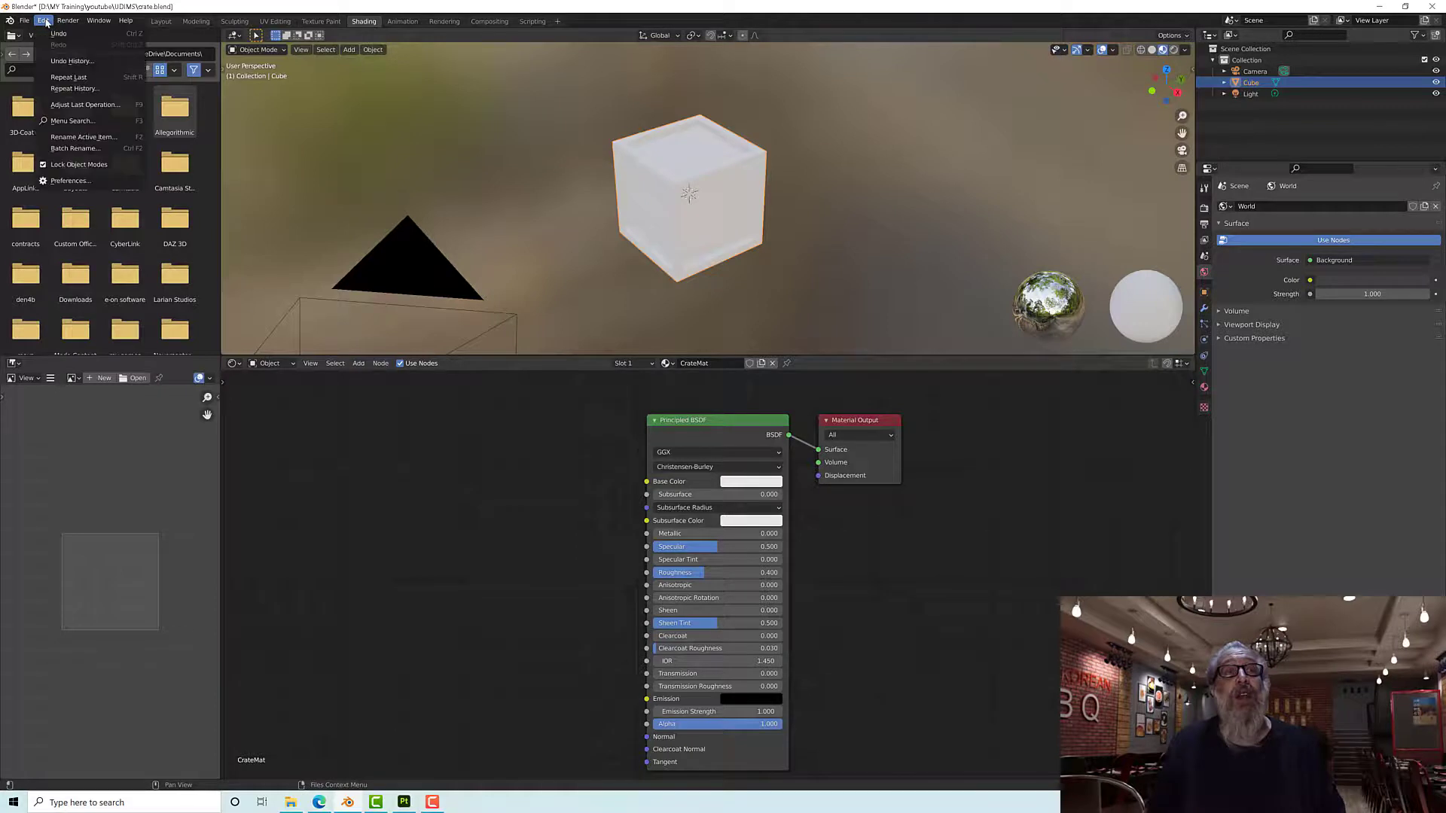
pyautogui.click(76, 181)
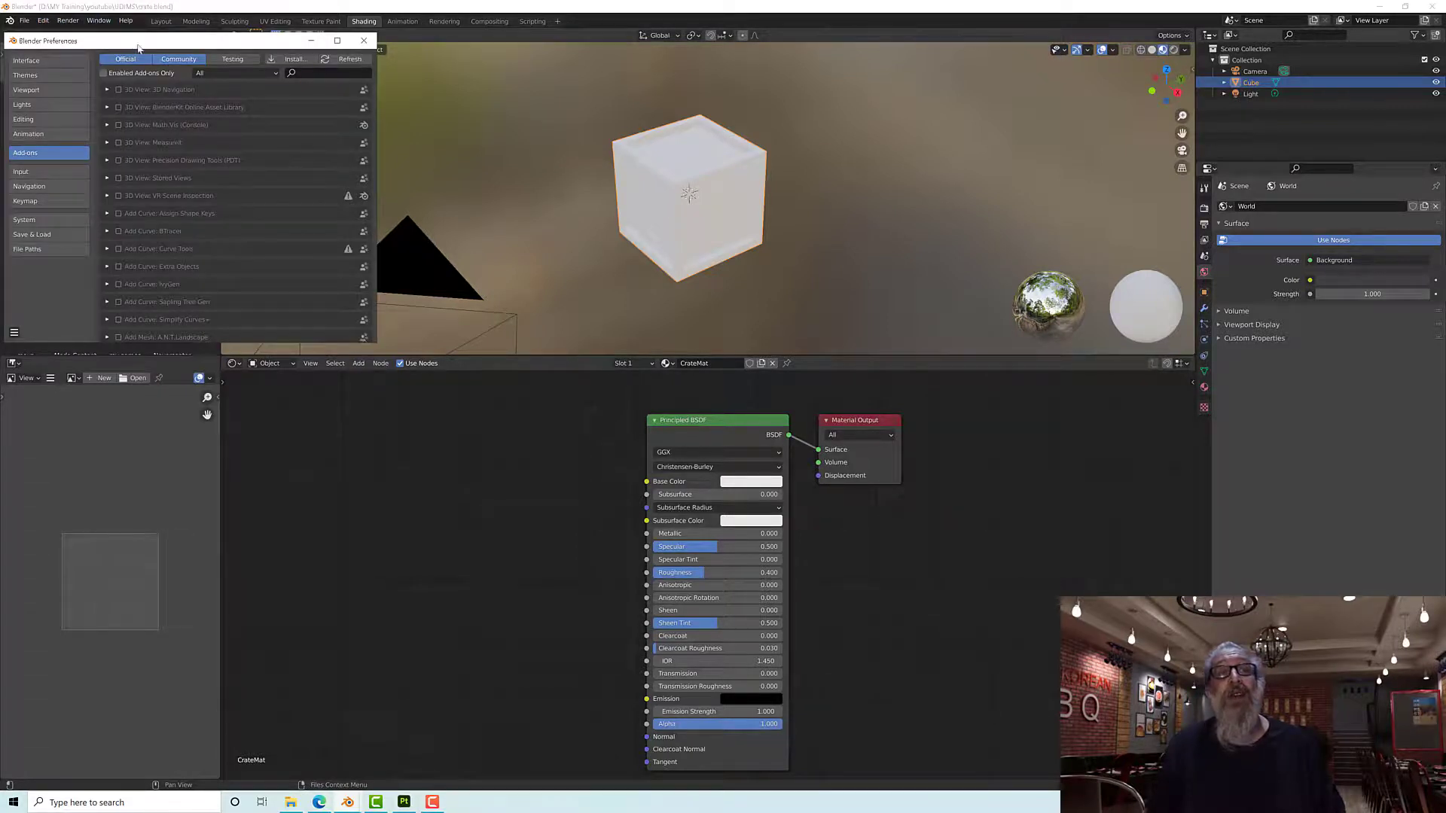
pyautogui.click(339, 72)
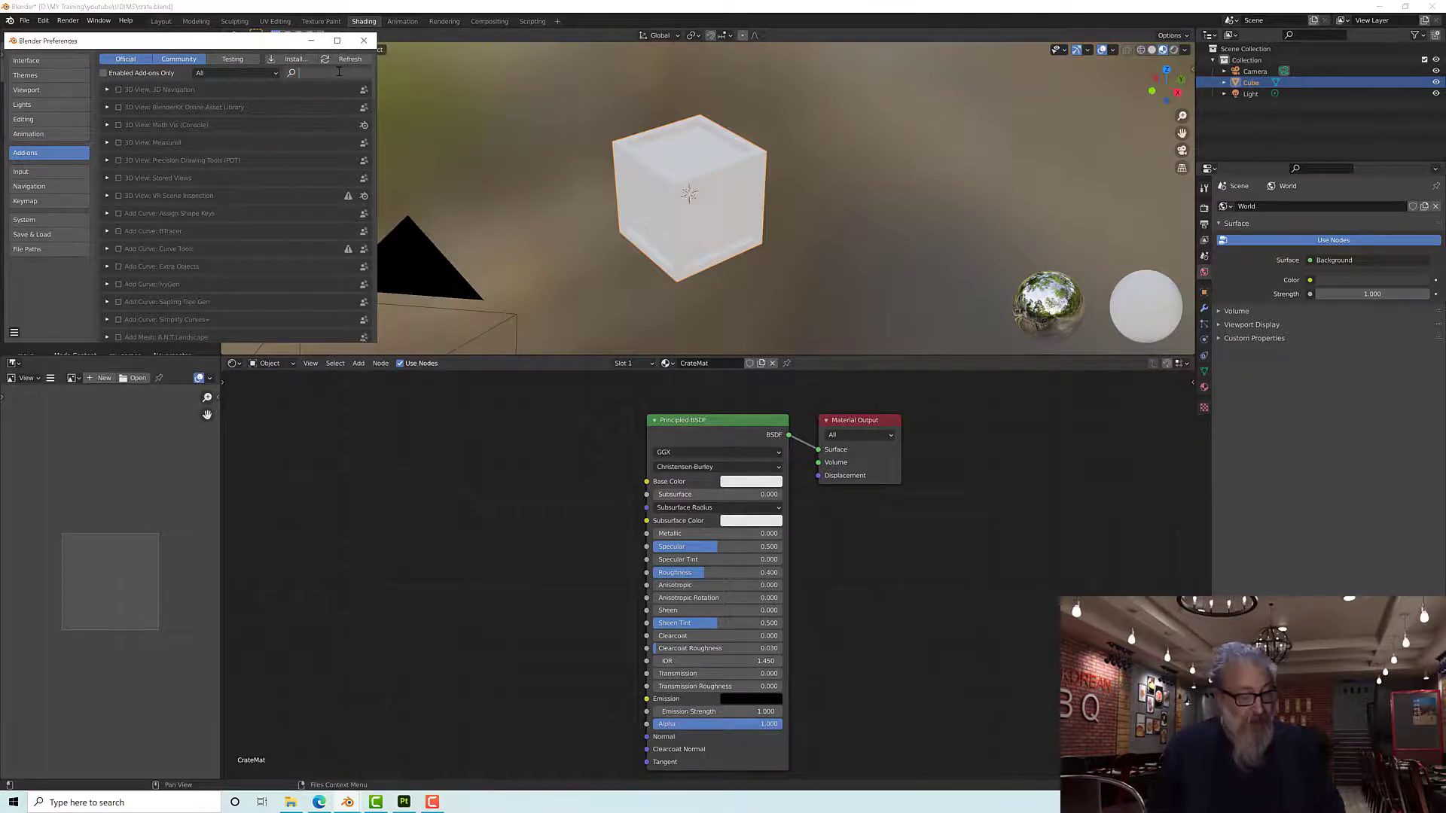
pyautogui.write('wranglker')
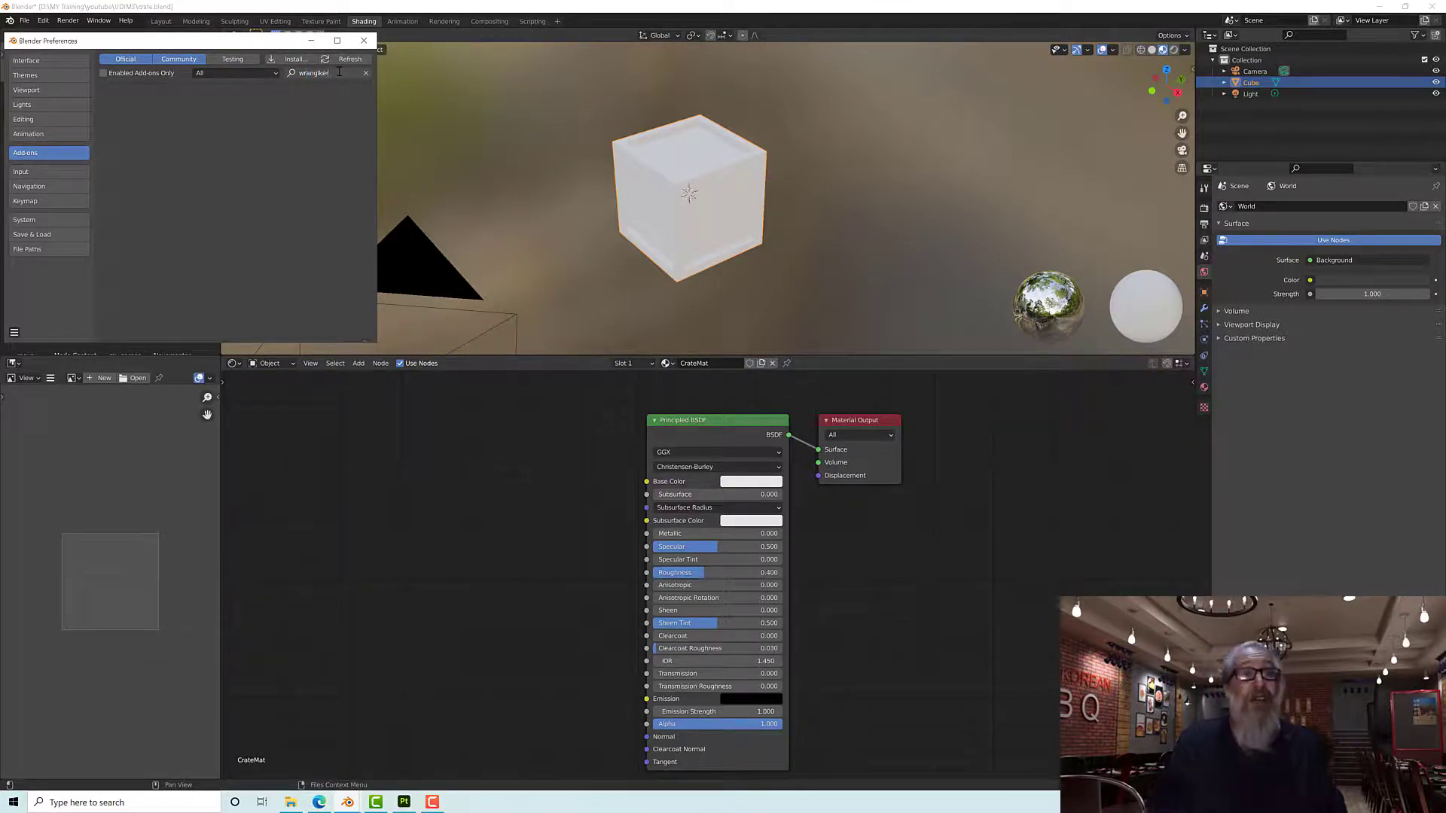
pyautogui.hotkey('ctrl', 'a')
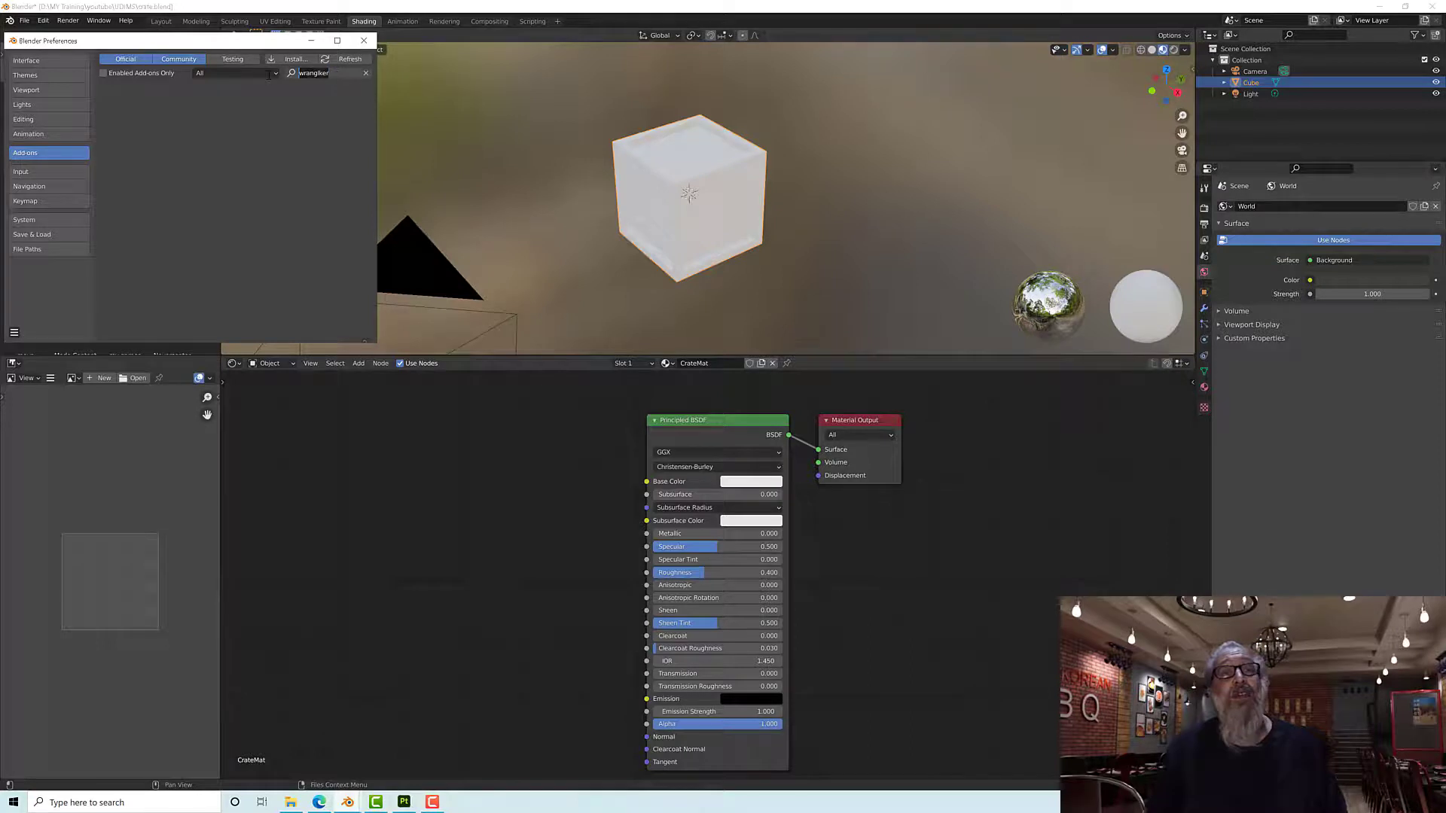
pyautogui.write('wra')
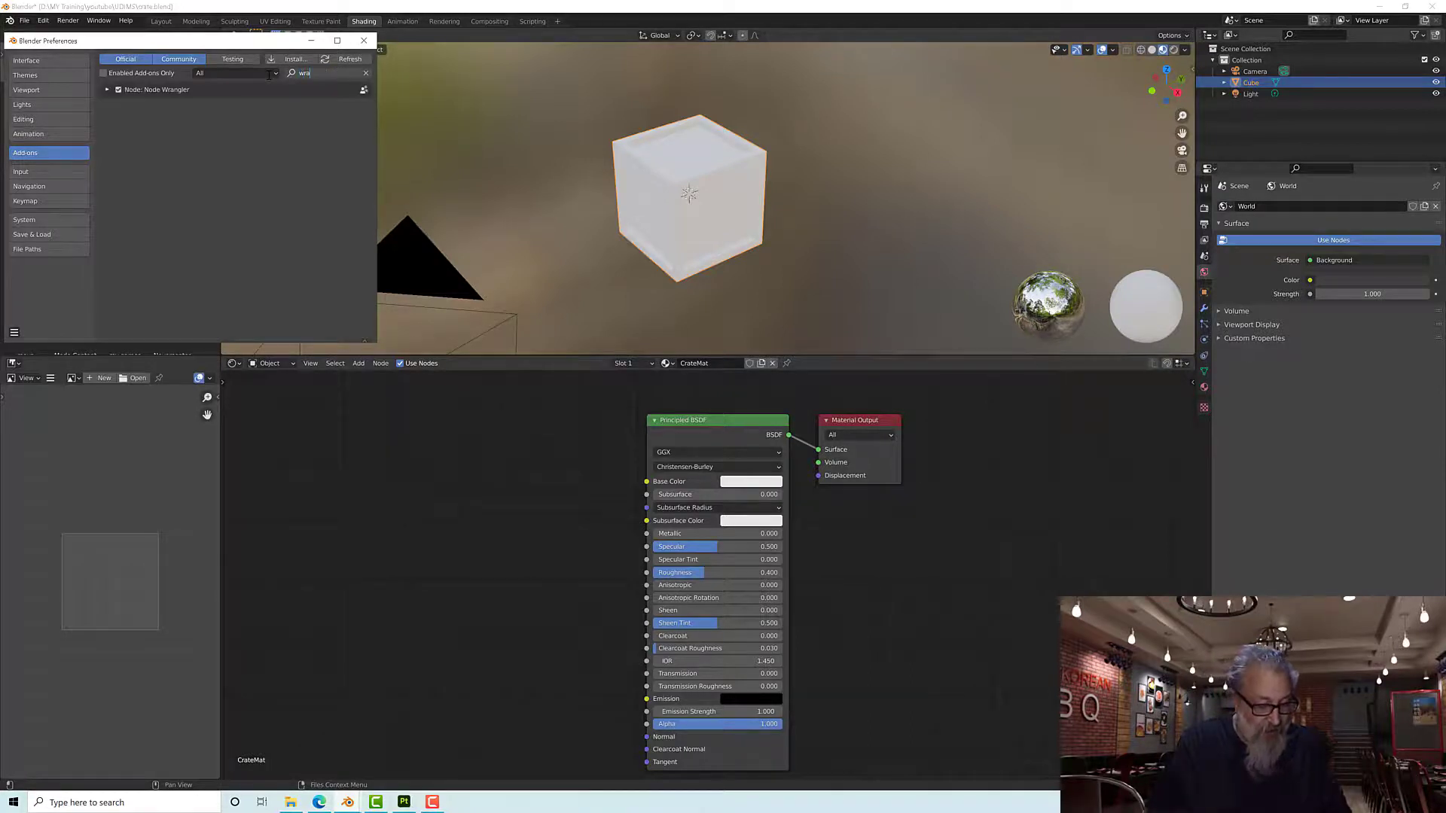
pyautogui.write('ngler')
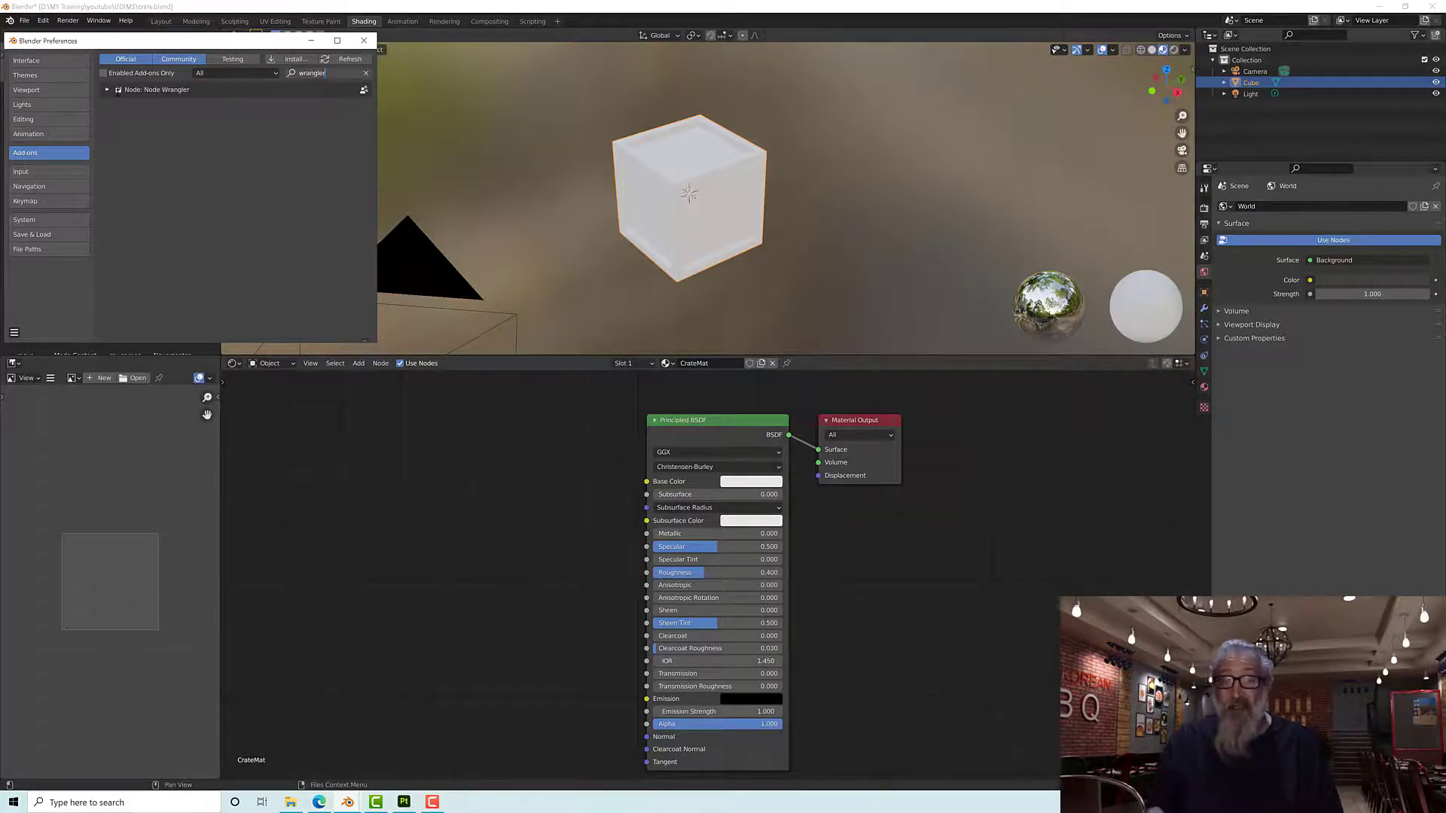
pyautogui.click(118, 90)
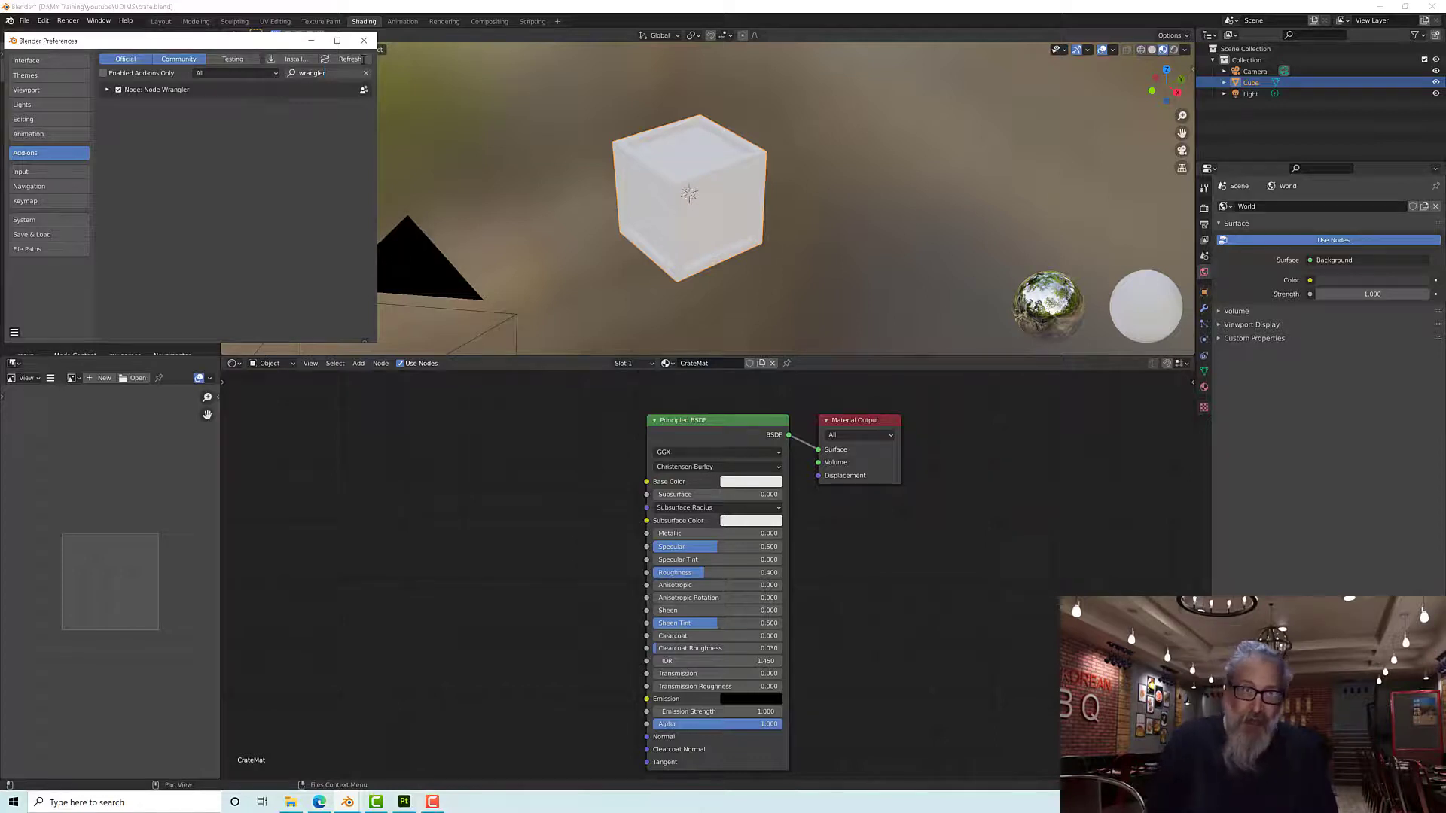
pyautogui.click(364, 46)
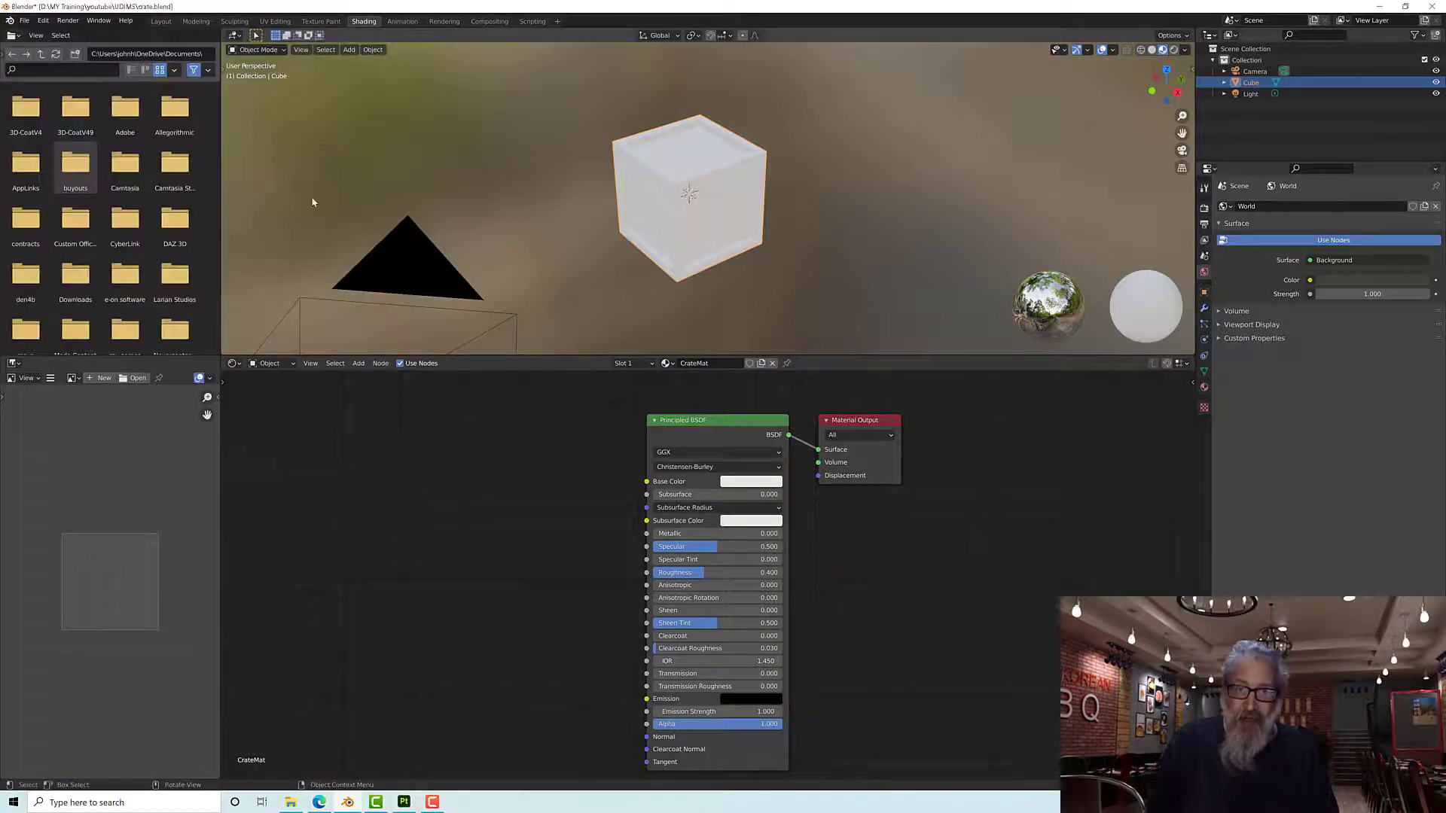
# Step: Start Principled Texture Setup for the Principled BSDF node and select the BaseColor 1001 and 1002 images in the UDIMS folder
pyautogui.click(680, 421)
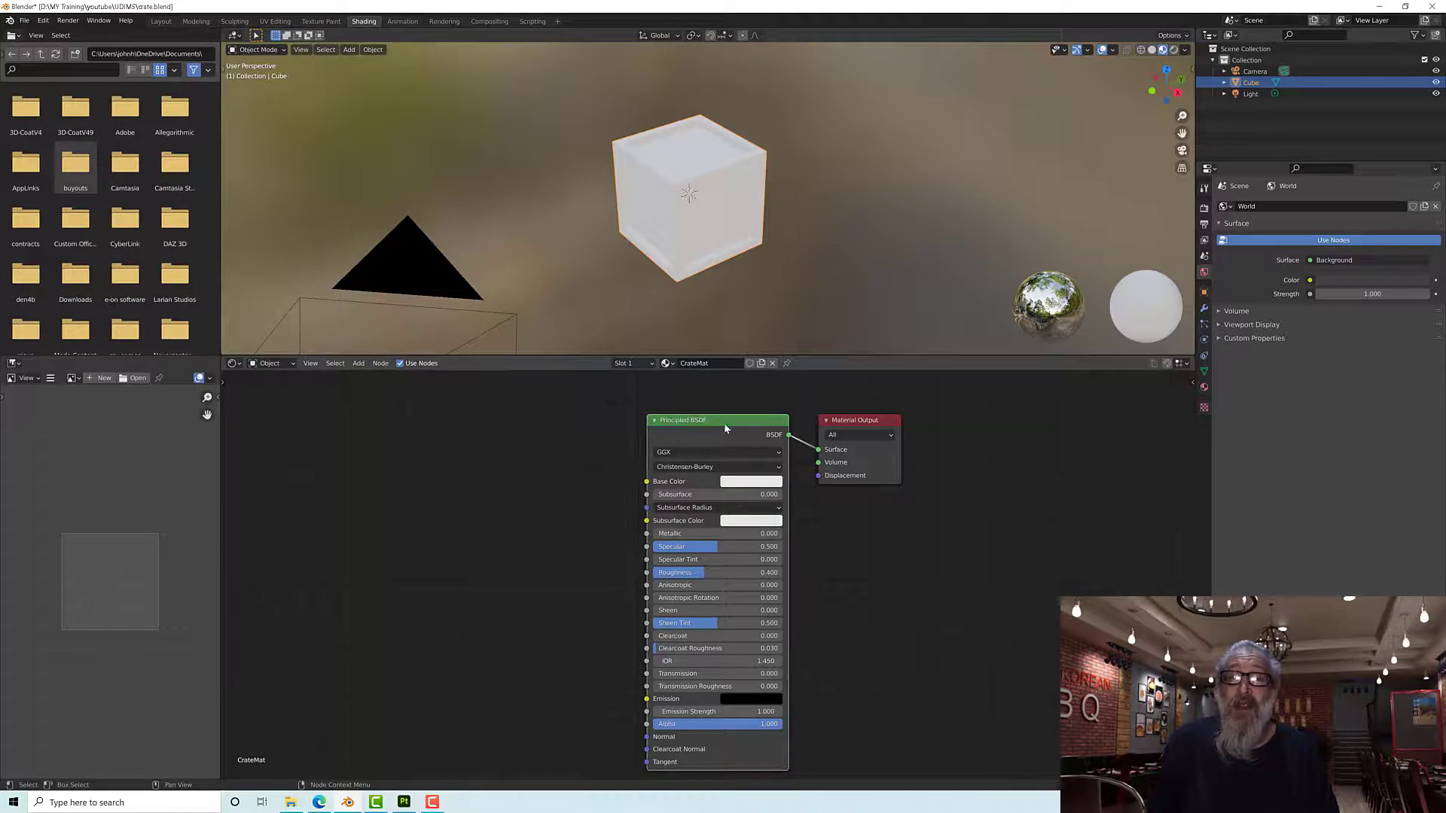
pyautogui.moveTo(699, 428)
pyautogui.mouseDown()
pyautogui.moveTo(666, 422)
pyautogui.moveTo(694, 420)
pyautogui.mouseUp()
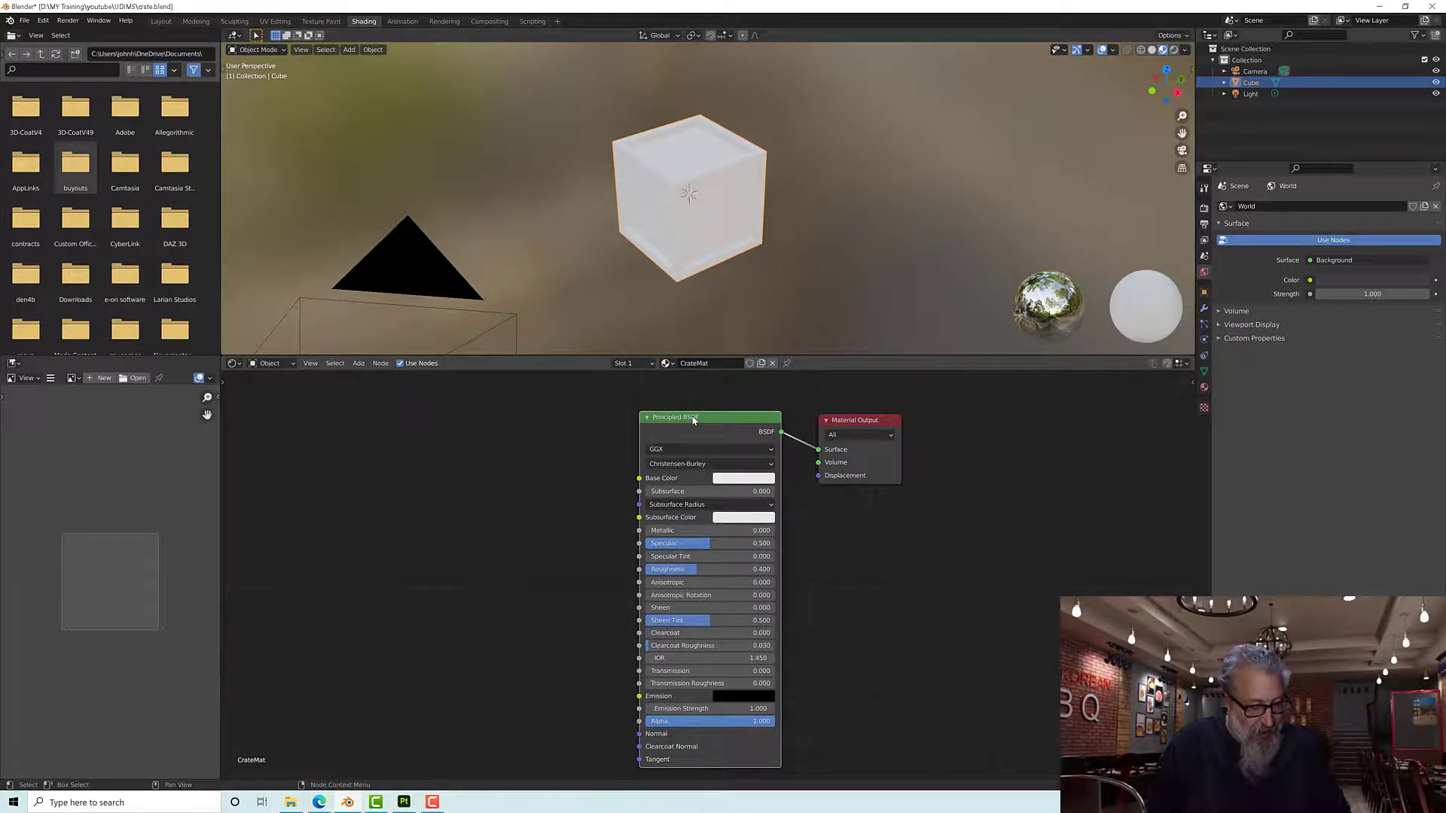
pyautogui.hotkey('ctrl', 'shift', 't')
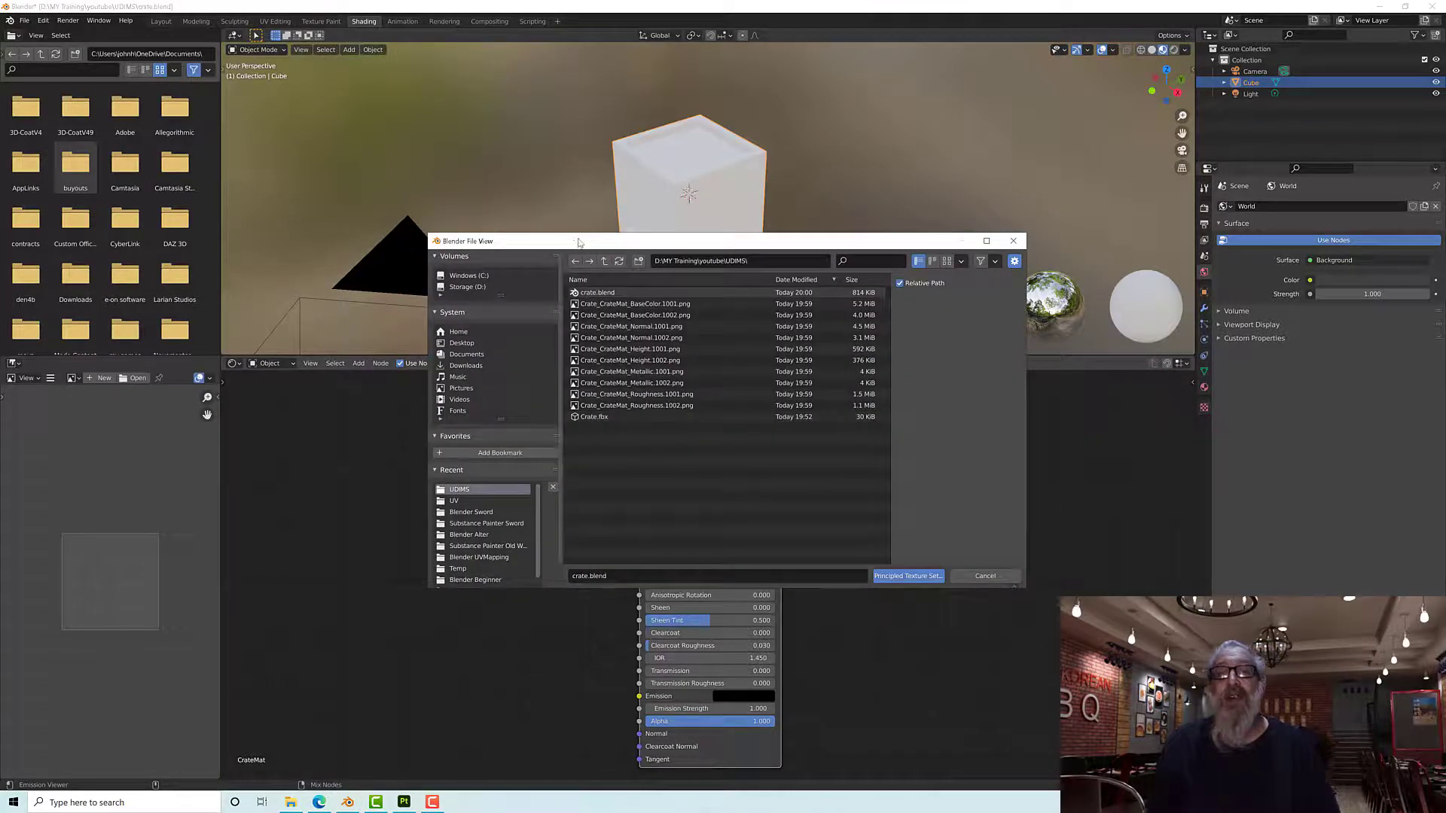
pyautogui.moveTo(584, 247); pyautogui.dragTo(601, 216)
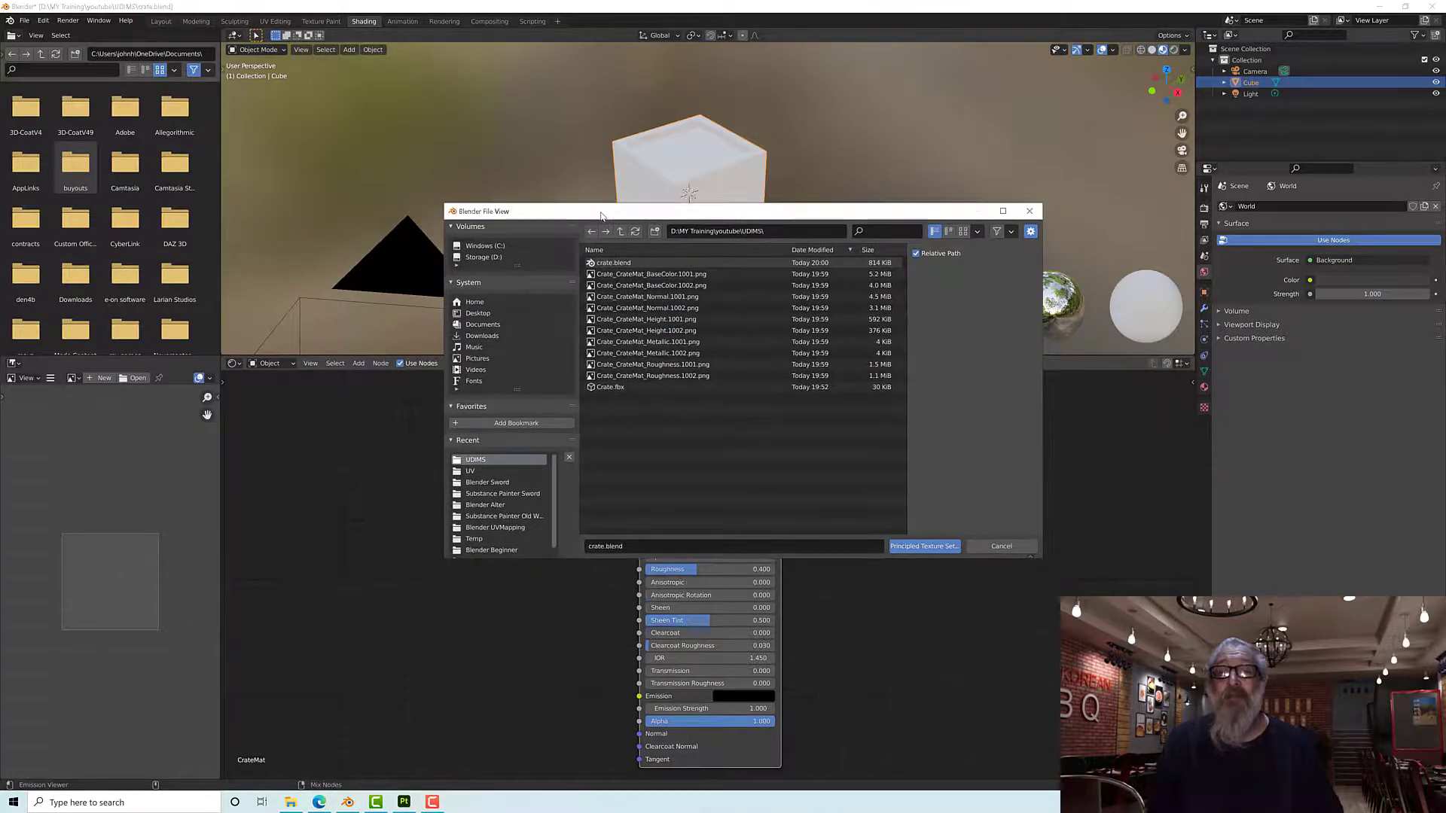
pyautogui.click(663, 276)
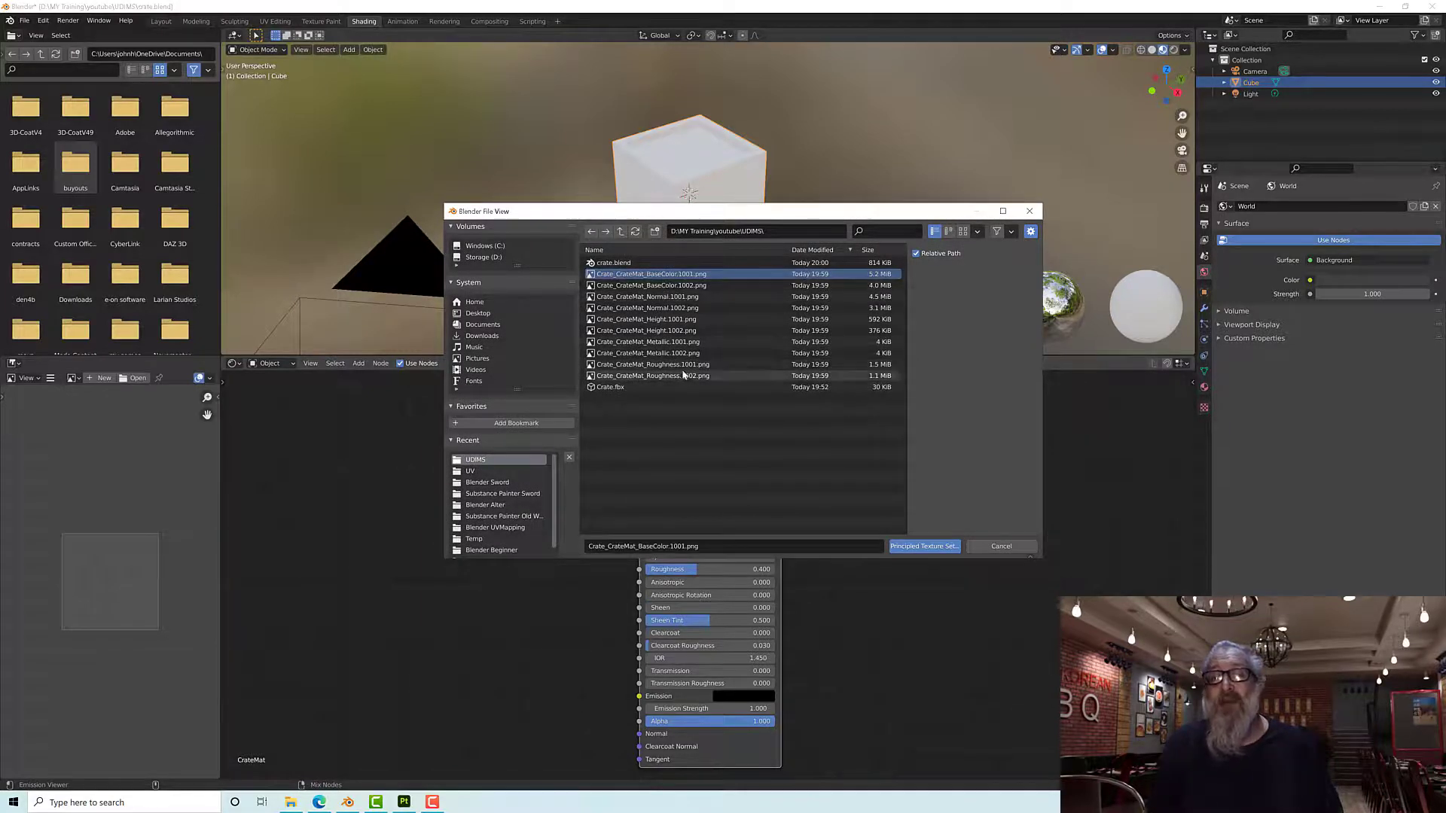
pyautogui.keyDown('shift'); pyautogui.click(656, 285); pyautogui.keyUp('shift')
pyautogui.keyDown('shift'); pyautogui.click(667, 320); pyautogui.keyUp('shift')
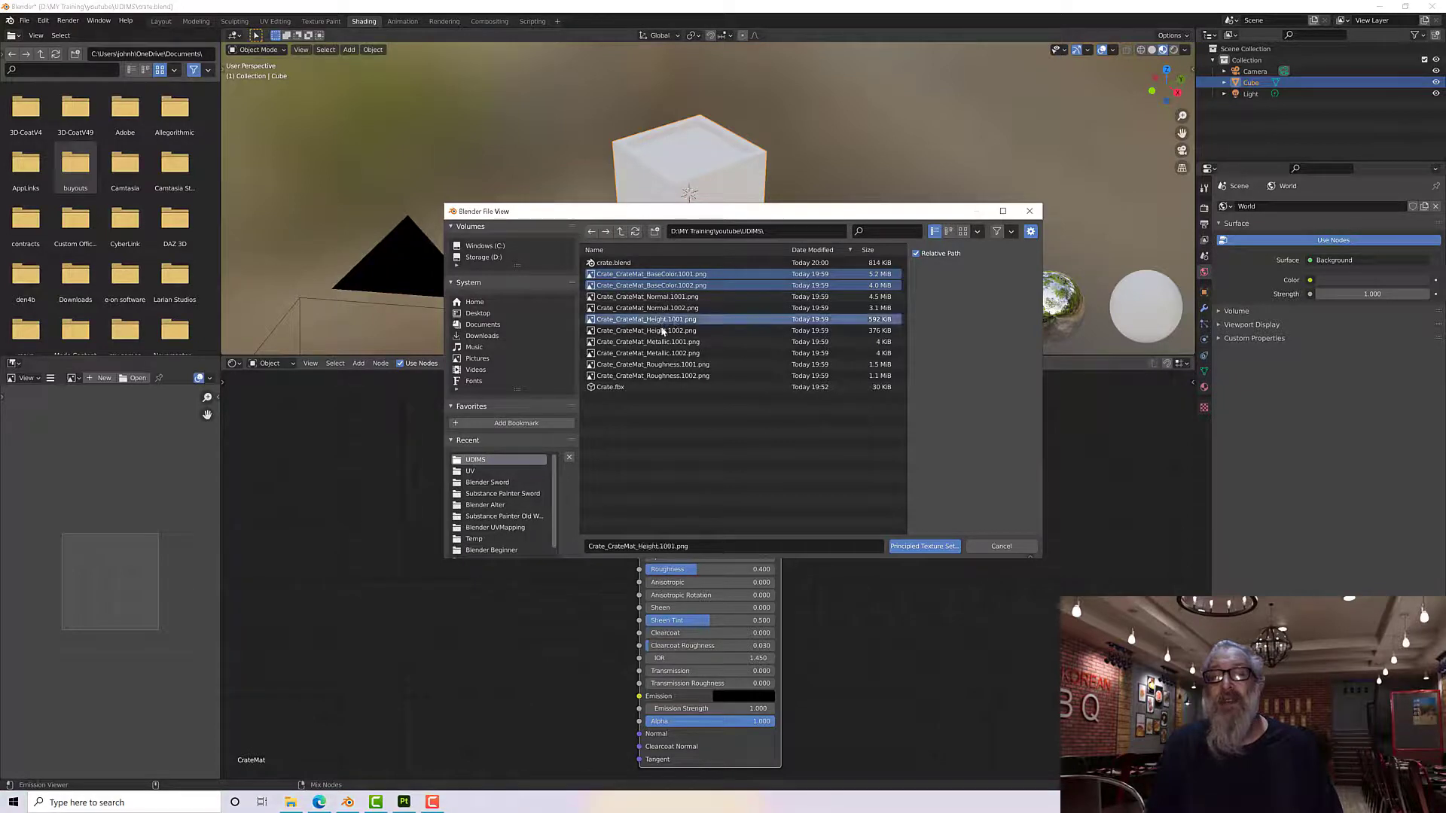
pyautogui.keyDown('shift'); pyautogui.click(664, 331); pyautogui.keyUp('shift')
pyautogui.keyDown('ctrl'); pyautogui.click(662, 322); pyautogui.keyUp('ctrl')
pyautogui.keyDown('ctrl'); pyautogui.click(662, 330); pyautogui.keyUp('ctrl')
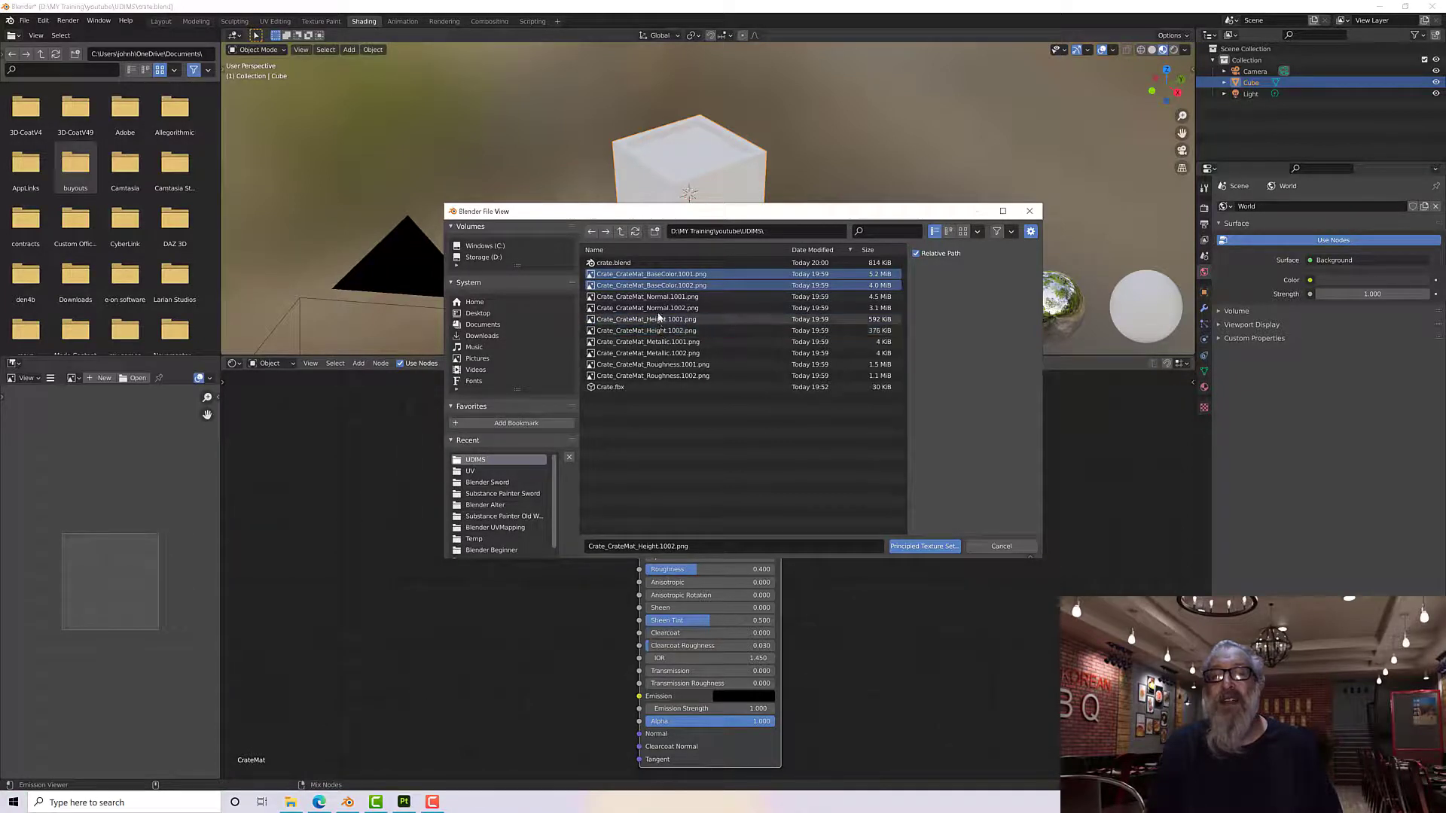
# Step: Add the Normal and Metallic images for tiles 1001 and 1002 to the texture file selection
pyautogui.keyDown('ctrl'); pyautogui.click(657, 298); pyautogui.keyUp('ctrl')
pyautogui.keyDown('ctrl'); pyautogui.click(659, 308); pyautogui.keyUp('ctrl')
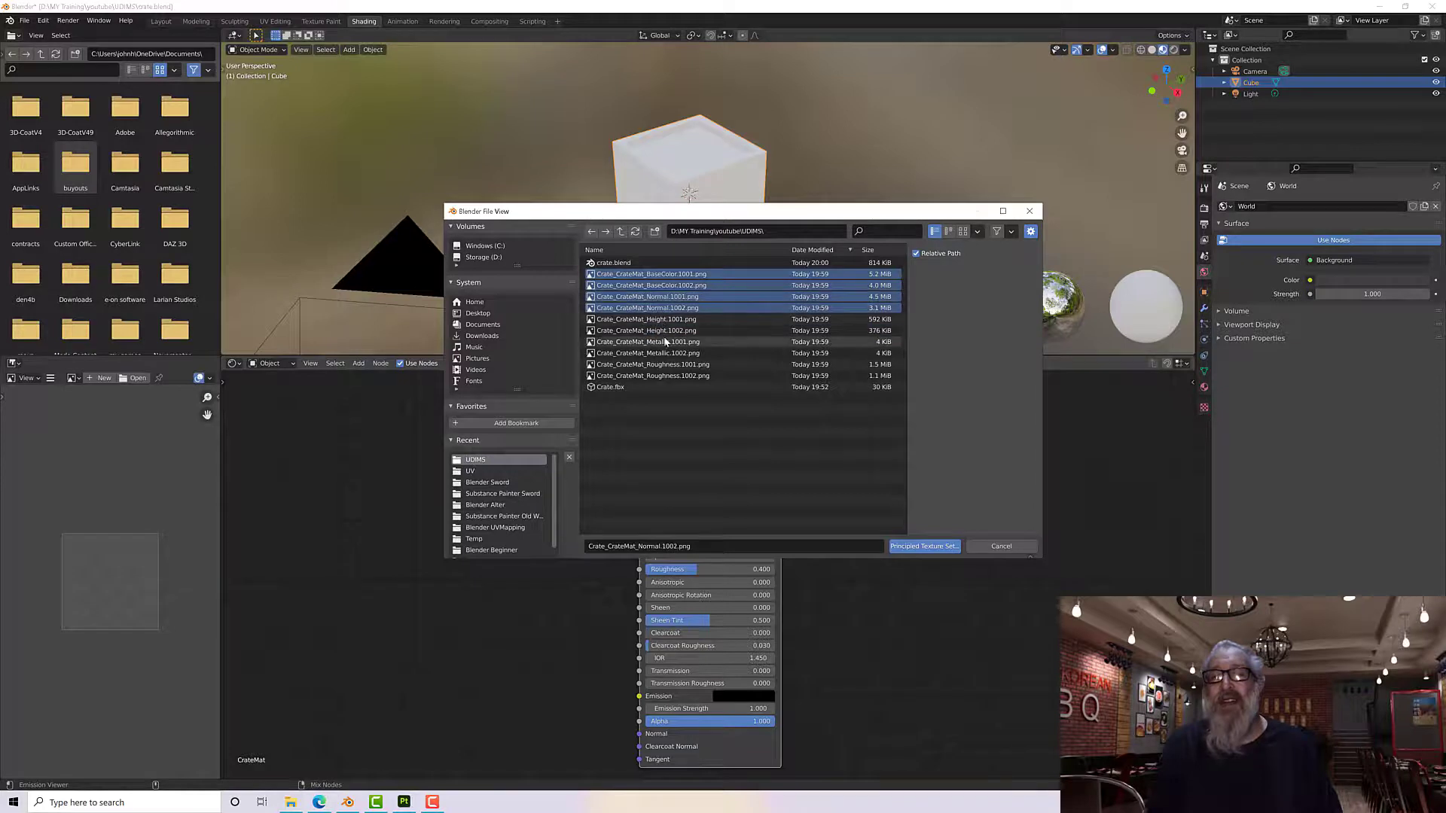
pyautogui.keyDown('ctrl'); pyautogui.click(666, 343); pyautogui.keyUp('ctrl')
pyautogui.keyDown('ctrl'); pyautogui.click(670, 353); pyautogui.keyUp('ctrl')
pyautogui.keyDown('ctrl'); pyautogui.click(668, 351); pyautogui.keyUp('ctrl')
pyautogui.keyDown('ctrl'); pyautogui.click(666, 343); pyautogui.keyUp('ctrl')
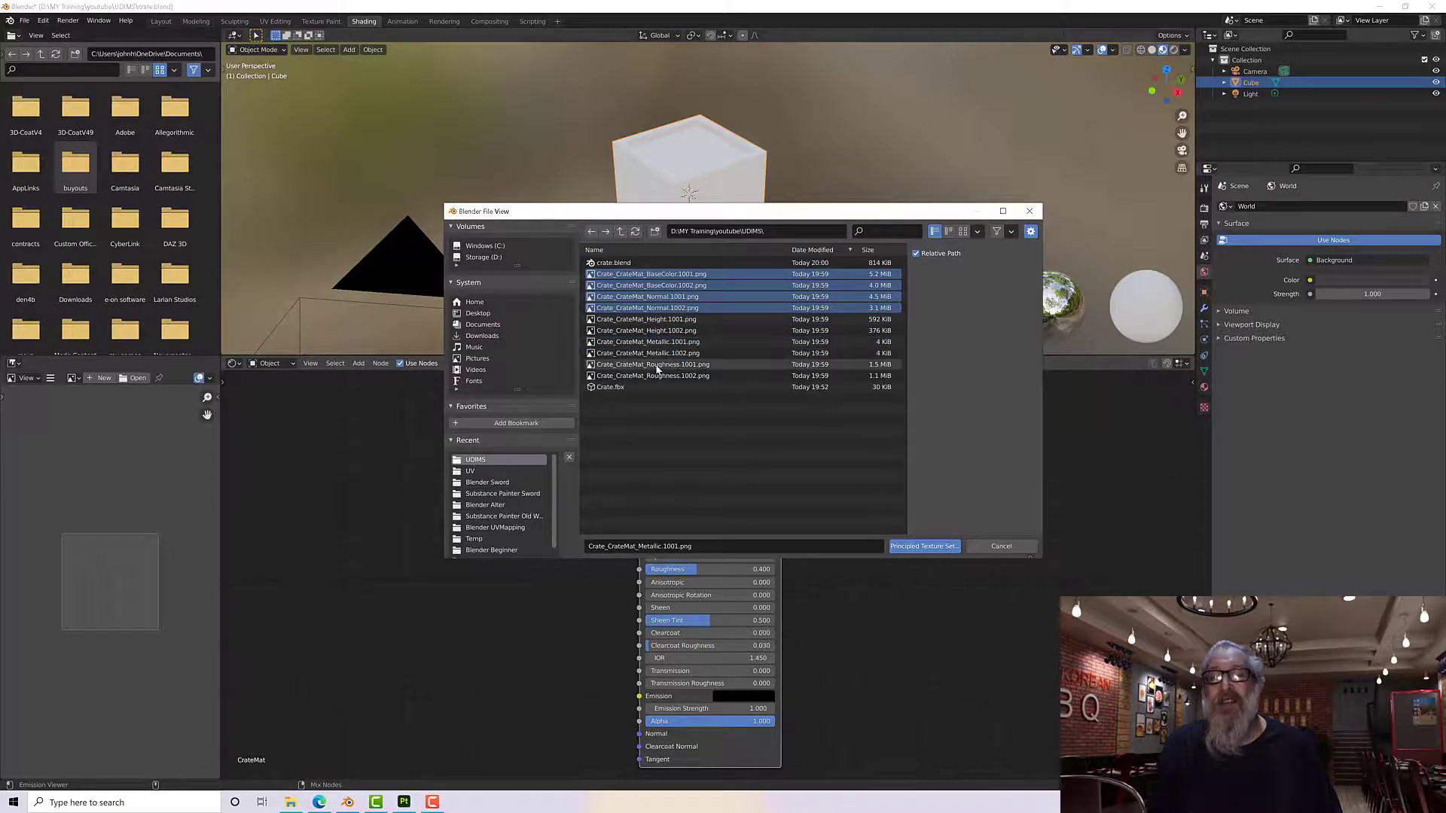
pyautogui.keyDown('ctrl'); pyautogui.click(656, 344); pyautogui.keyUp('ctrl')
pyautogui.keyDown('ctrl'); pyautogui.click(660, 354); pyautogui.keyUp('ctrl')
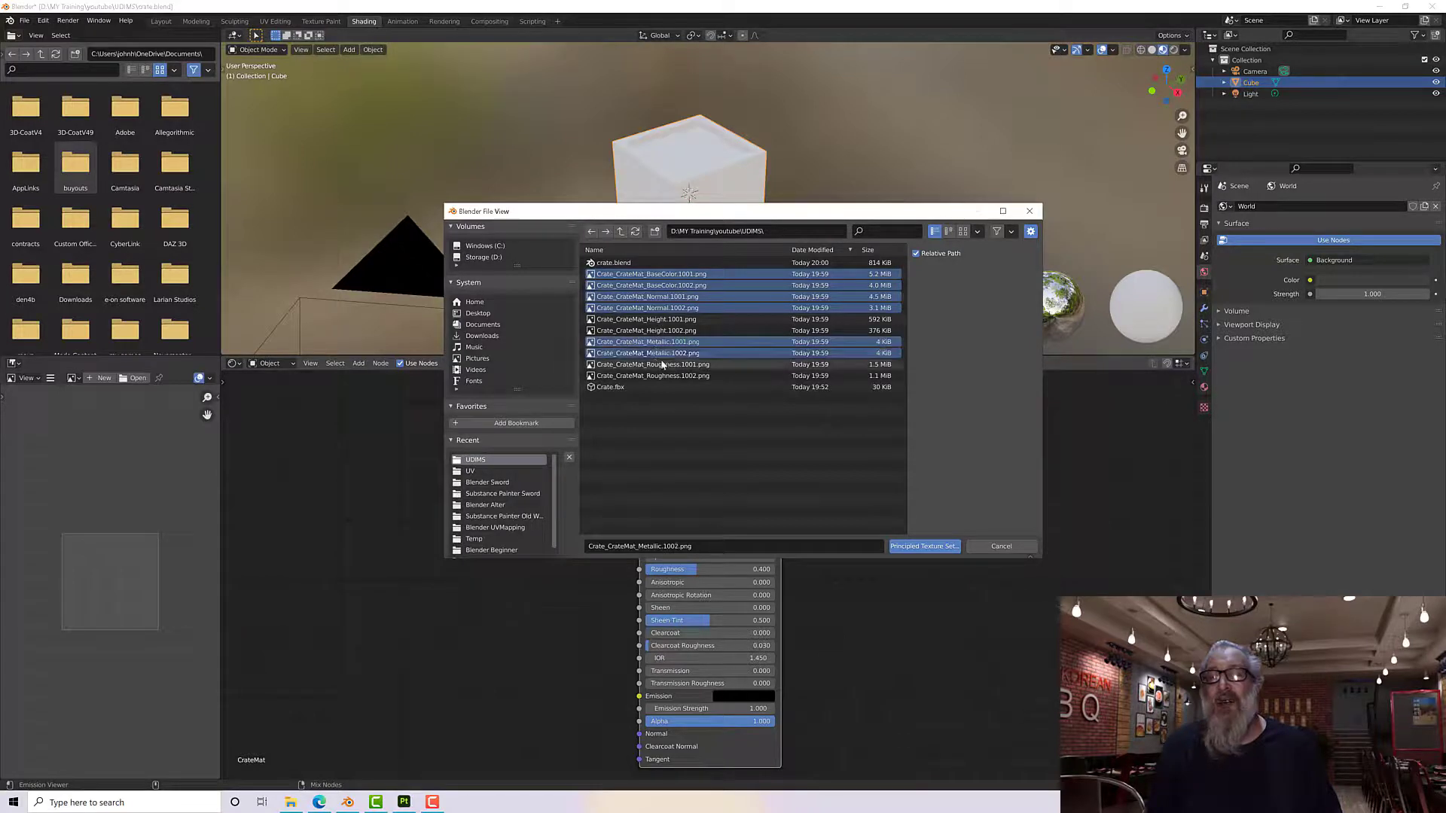
# Step: Add the Roughness 1001 and 1002 images, drop both Normal images from the selection, and load the texture set
pyautogui.keyDown('ctrl'); pyautogui.click(663, 365); pyautogui.keyUp('ctrl')
pyautogui.keyDown('ctrl'); pyautogui.click(663, 375); pyautogui.keyUp('ctrl')
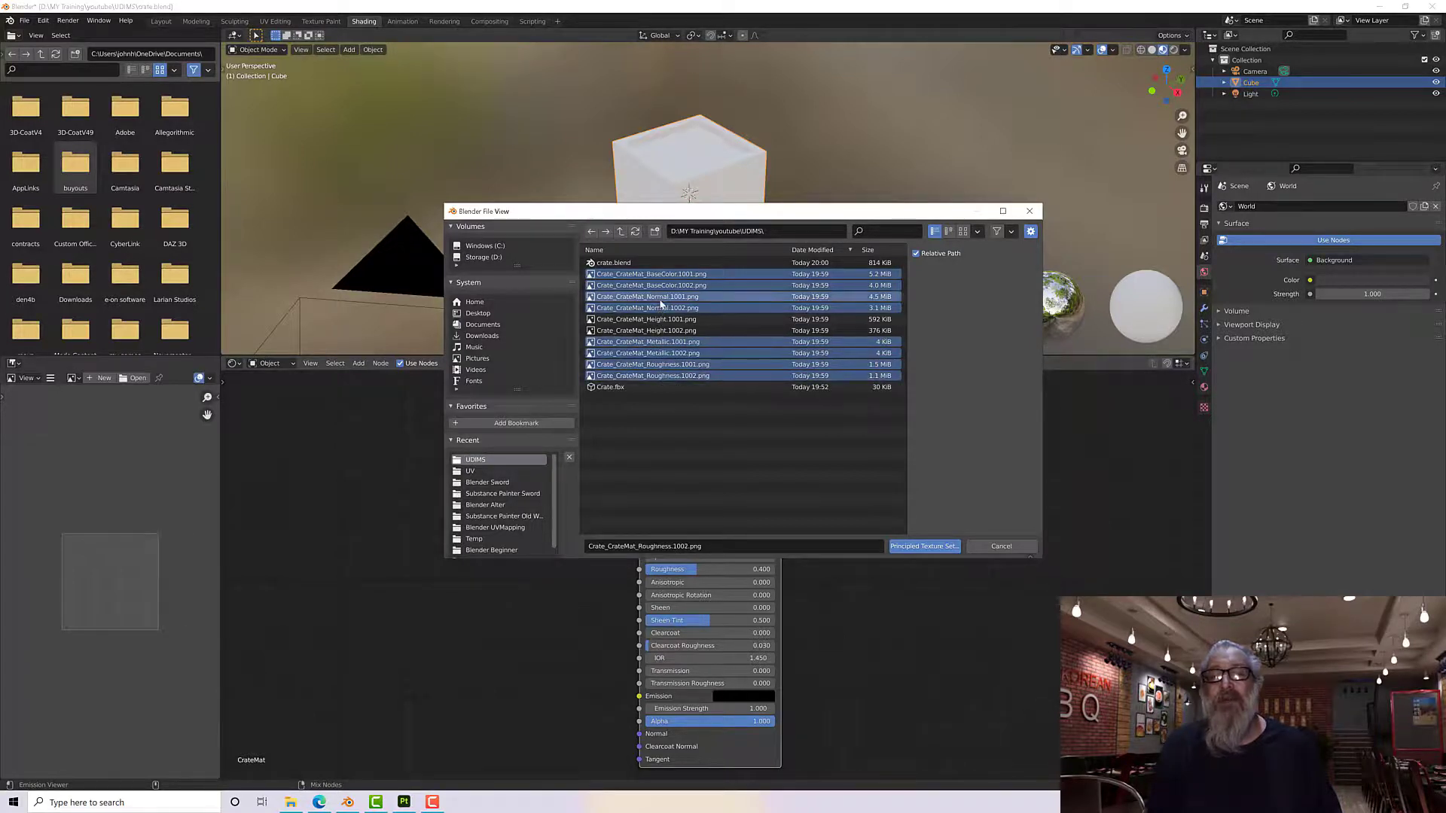
pyautogui.keyDown('ctrl'); pyautogui.click(661, 297); pyautogui.keyUp('ctrl')
pyautogui.keyDown('ctrl'); pyautogui.click(661, 308); pyautogui.keyUp('ctrl')
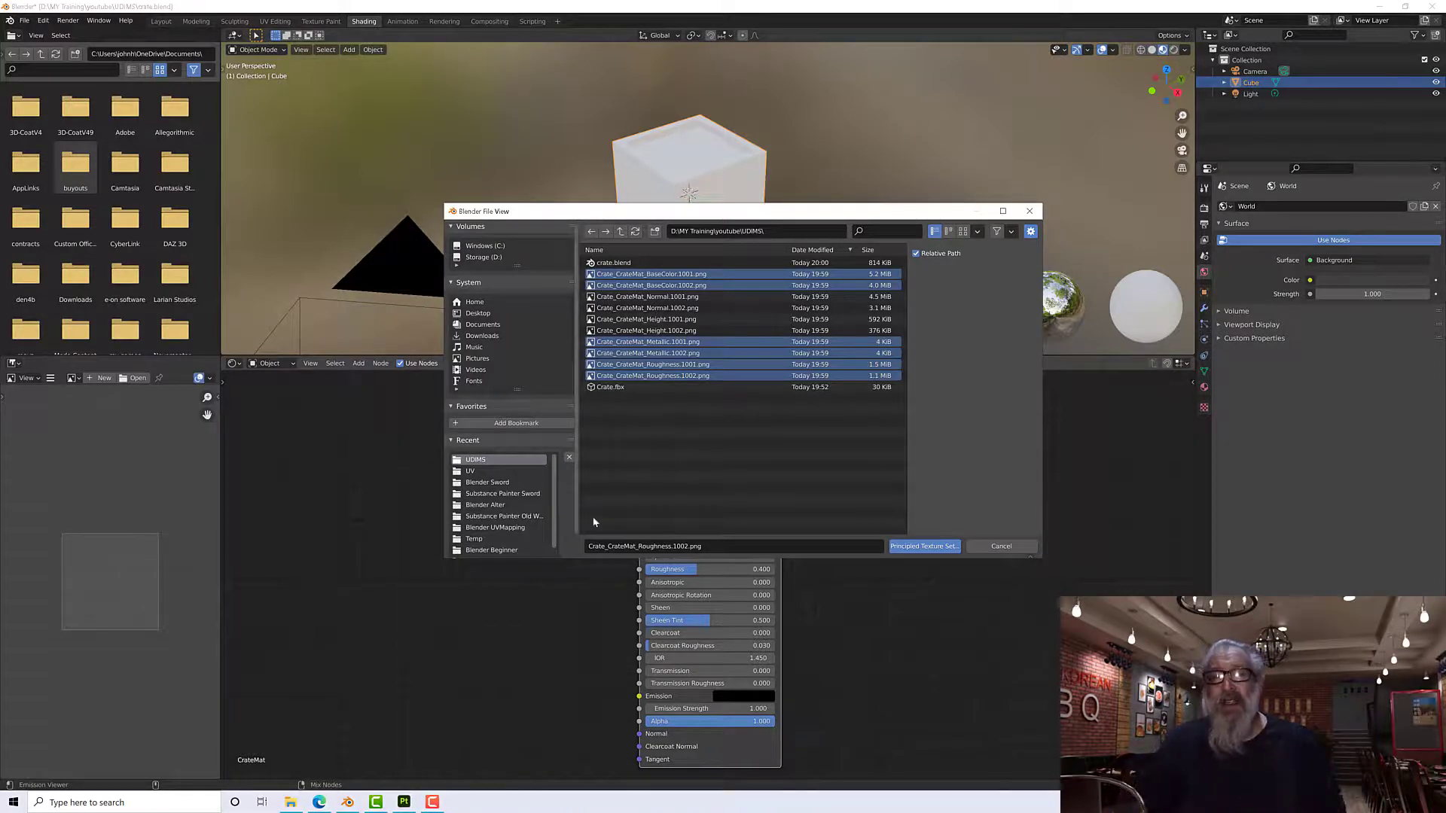
pyautogui.click(927, 547)
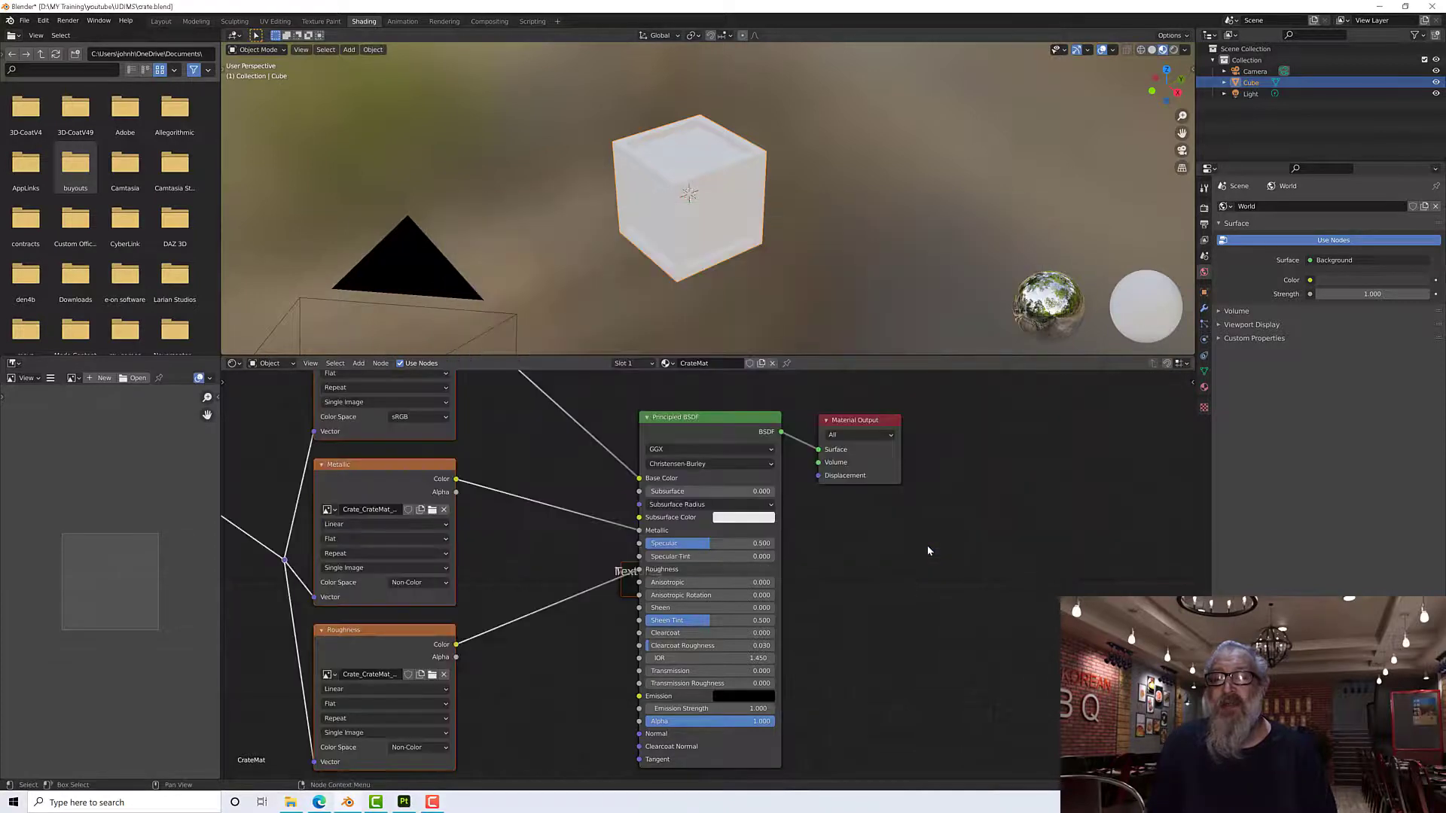
# Step: Examine the Mapping and Textures node frames feeding the Principled BSDF, selecting the Mapping nodes
pyautogui.scroll(-2, 500, 554)
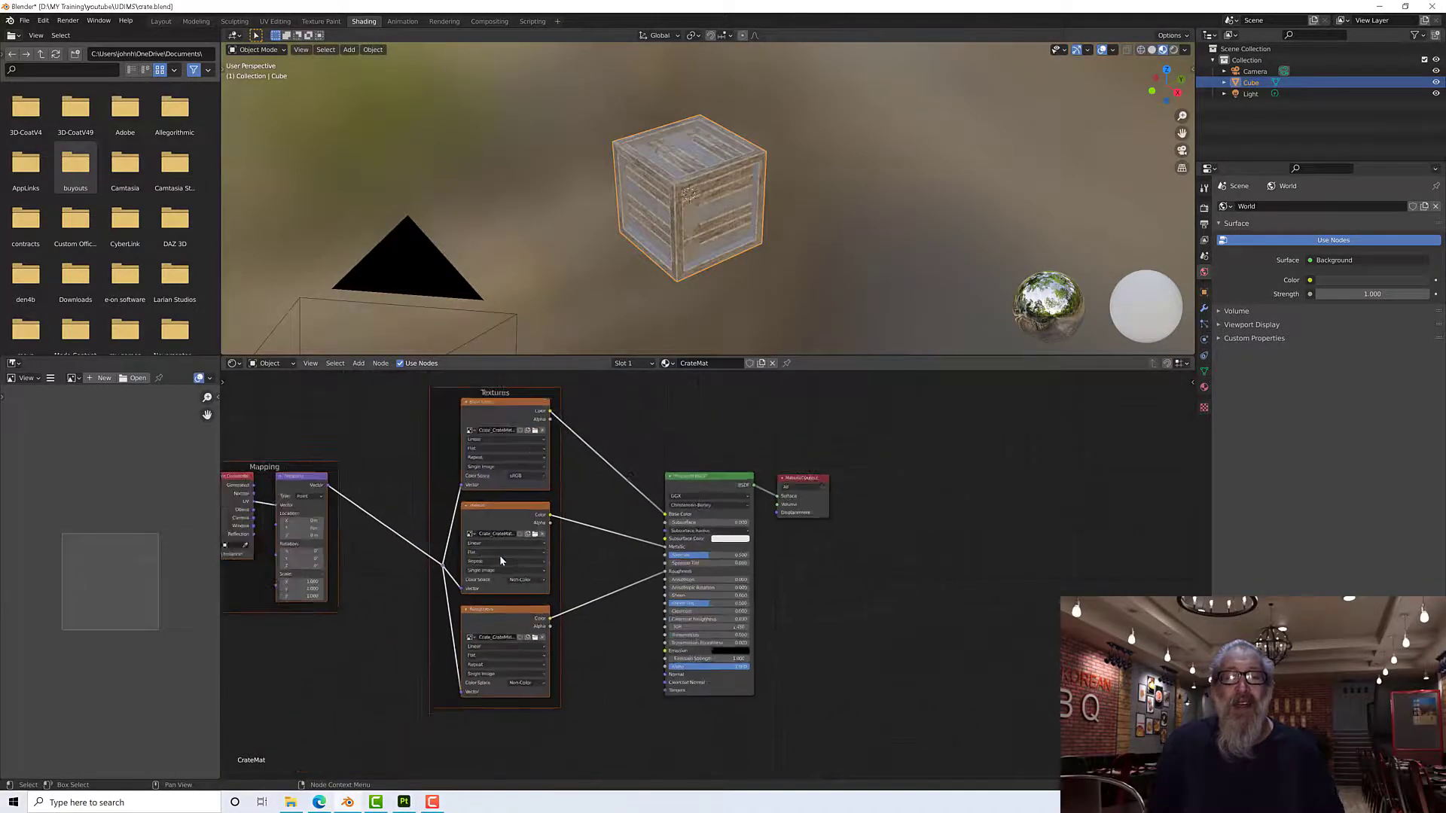
pyautogui.moveTo(541, 562); pyautogui.dragTo(630, 565, button='middle')
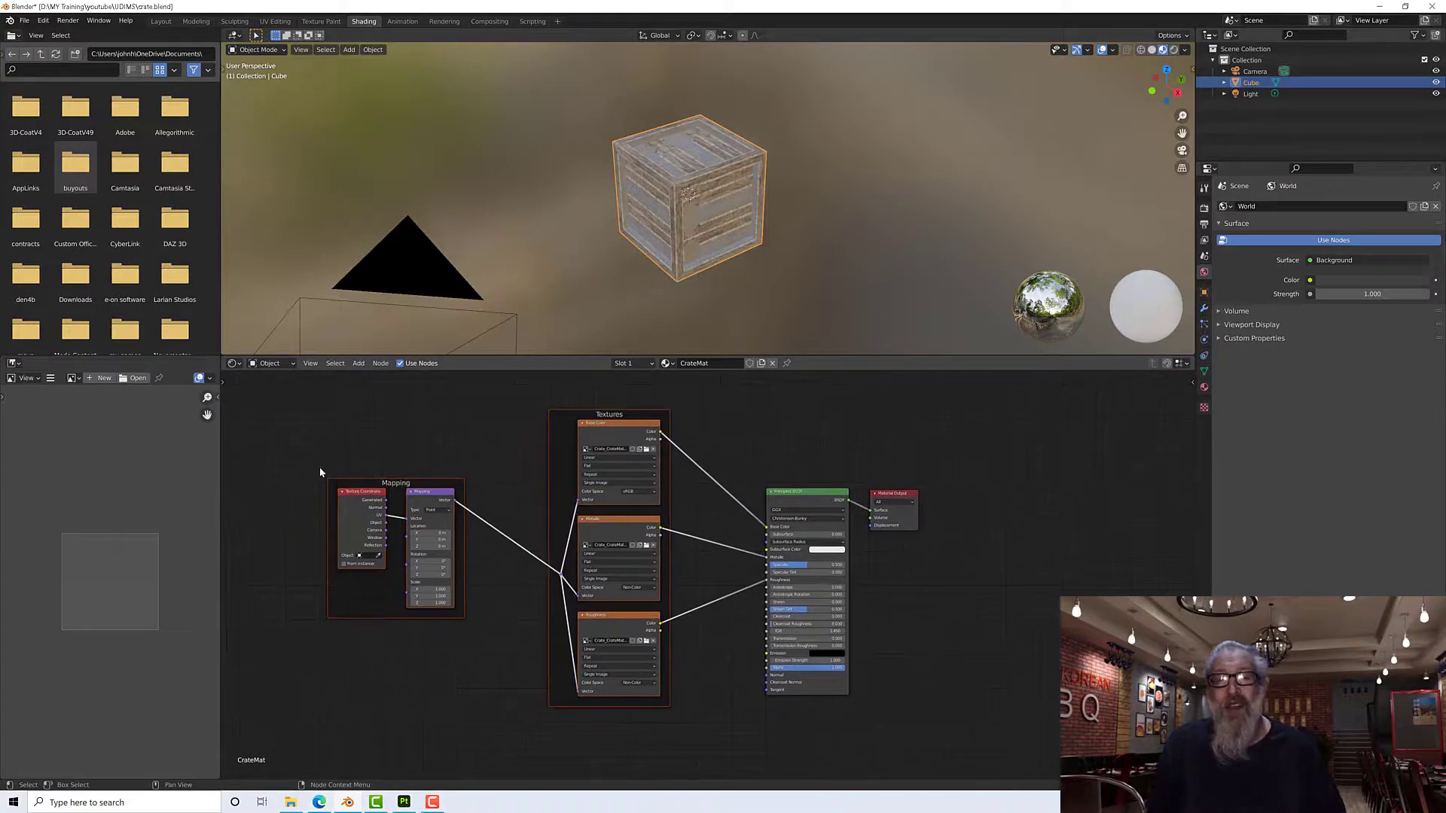
pyautogui.moveTo(296, 459); pyautogui.dragTo(499, 652)
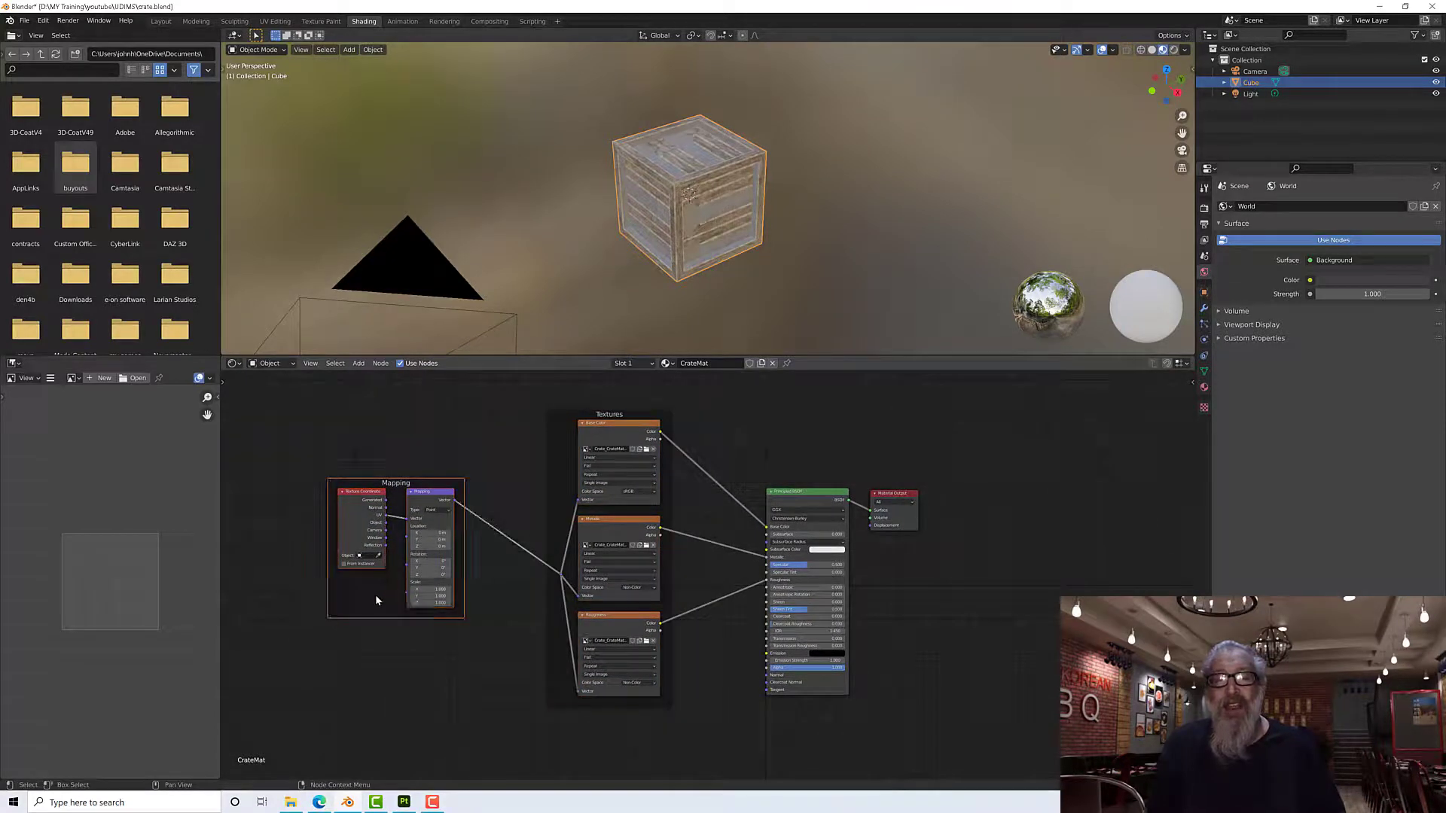
pyautogui.scroll(3, 508, 603)
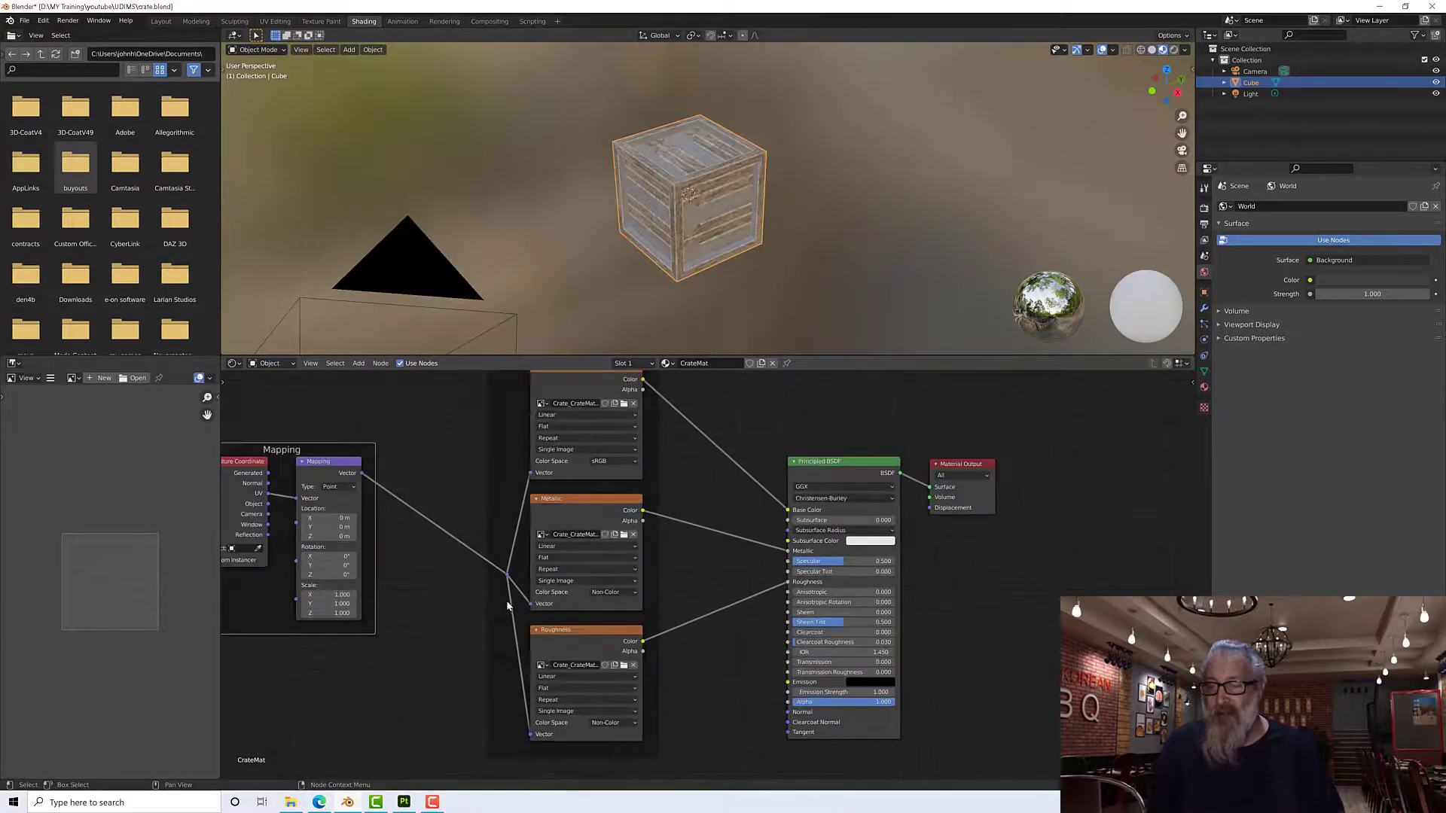
pyautogui.moveTo(508, 605); pyautogui.dragTo(492, 627, button='middle')
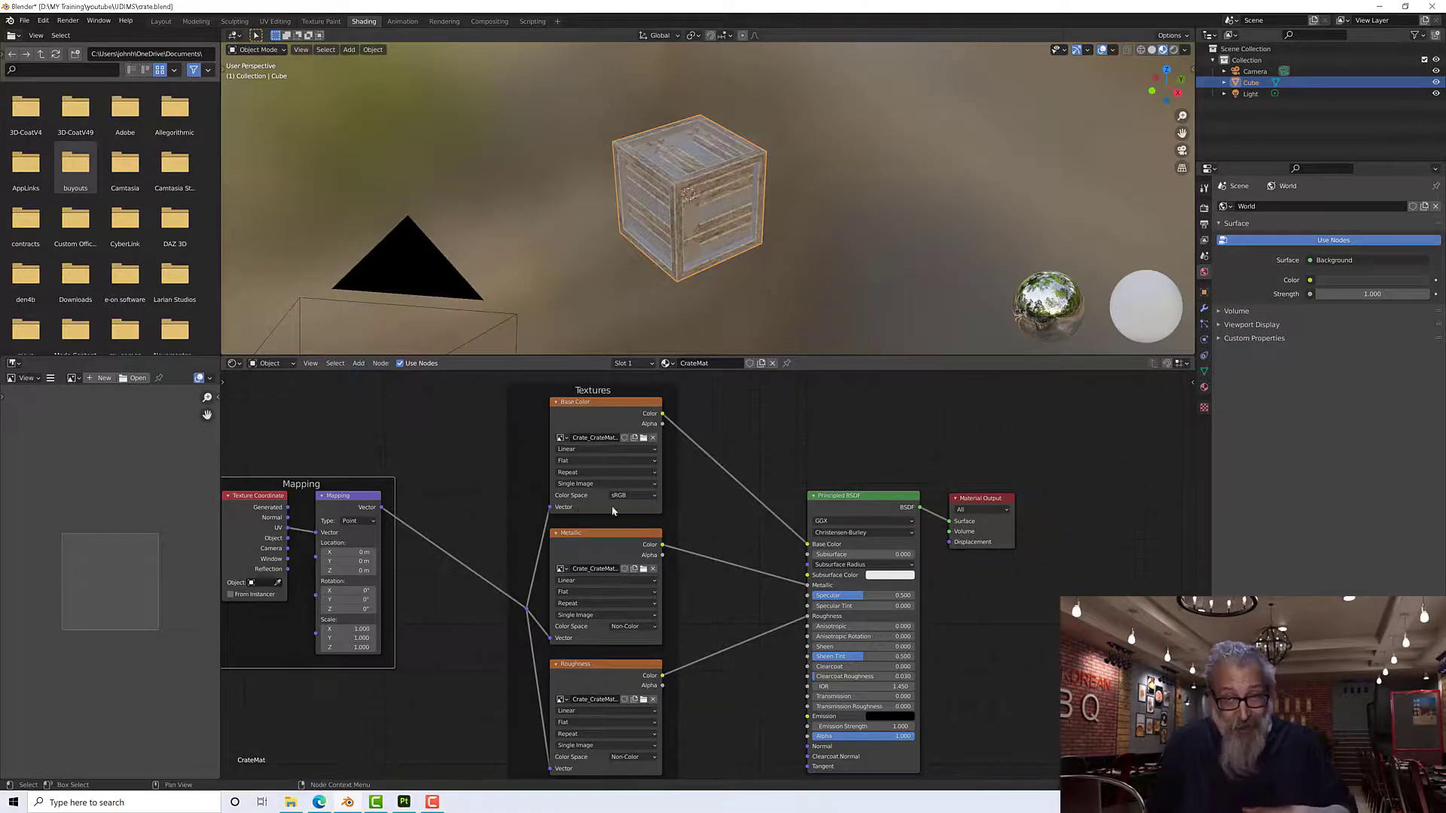
# Step: Set the image source of the Base Color texture node to UDIM Tiles
pyautogui.scroll(1, 675, 449)
pyautogui.moveTo(684, 312); pyautogui.dragTo(753, 105, button='middle')
pyautogui.scroll(3, 701, 254)
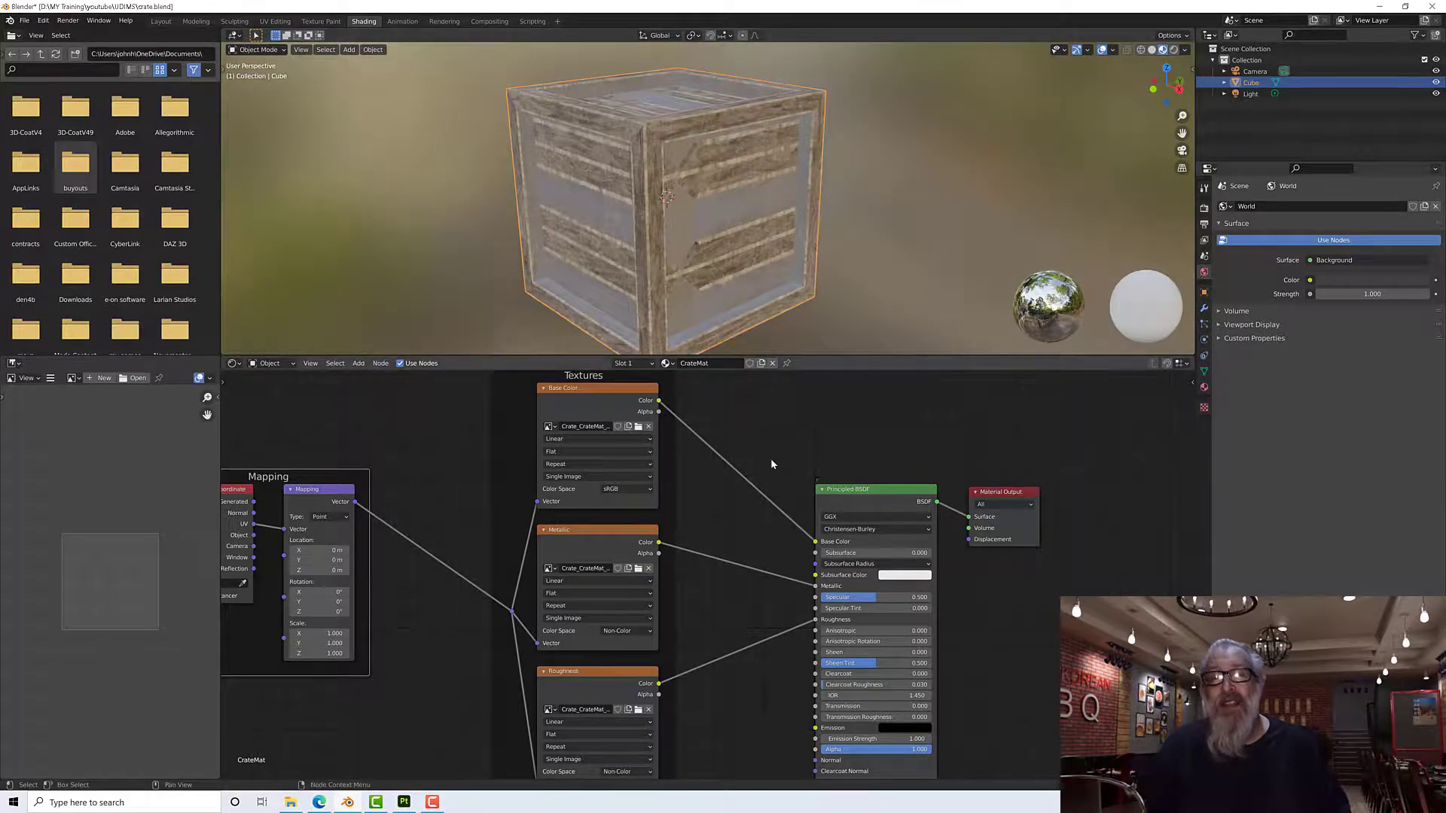
pyautogui.click(600, 403)
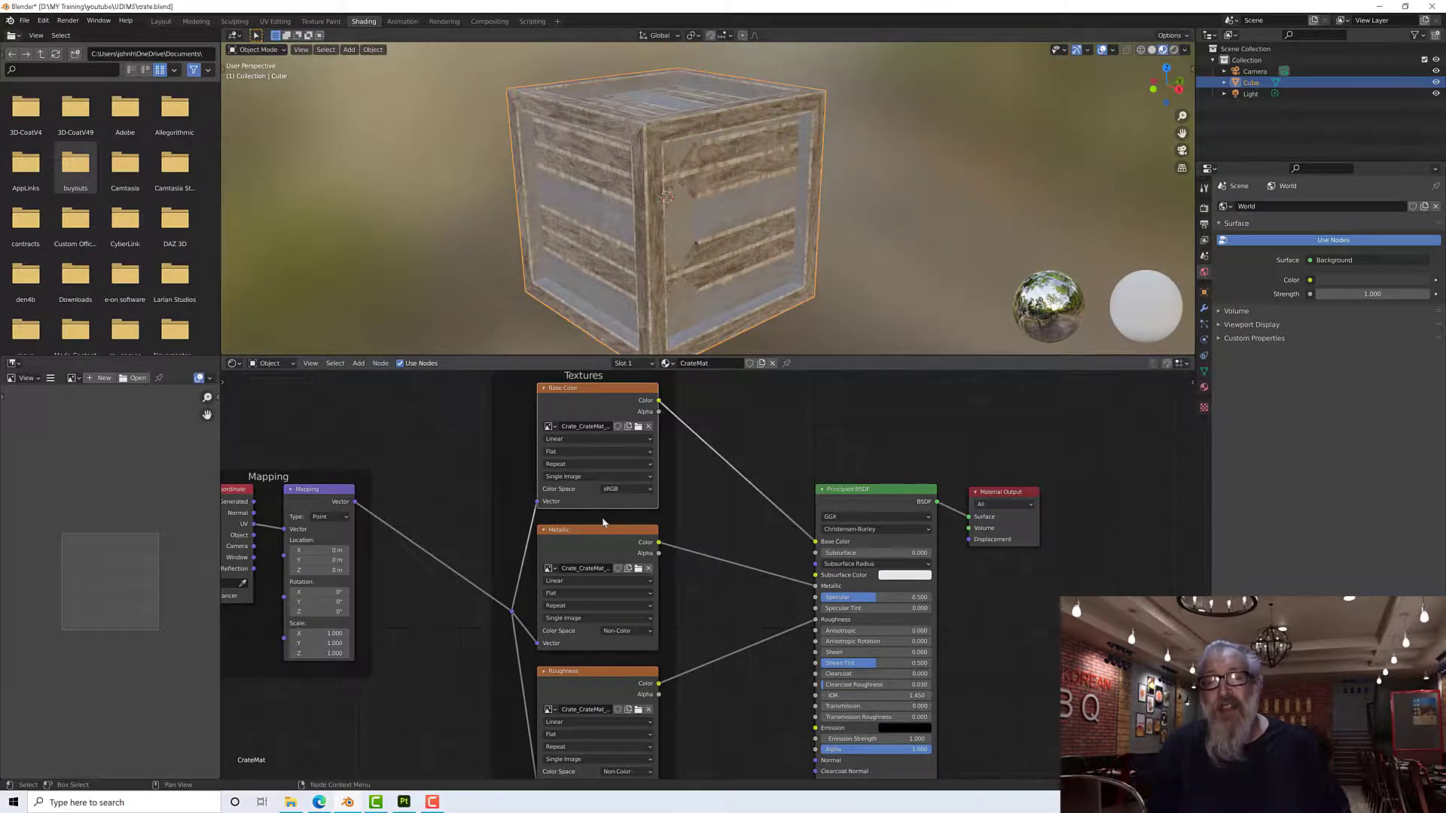
pyautogui.moveTo(679, 500); pyautogui.dragTo(665, 460, button='middle')
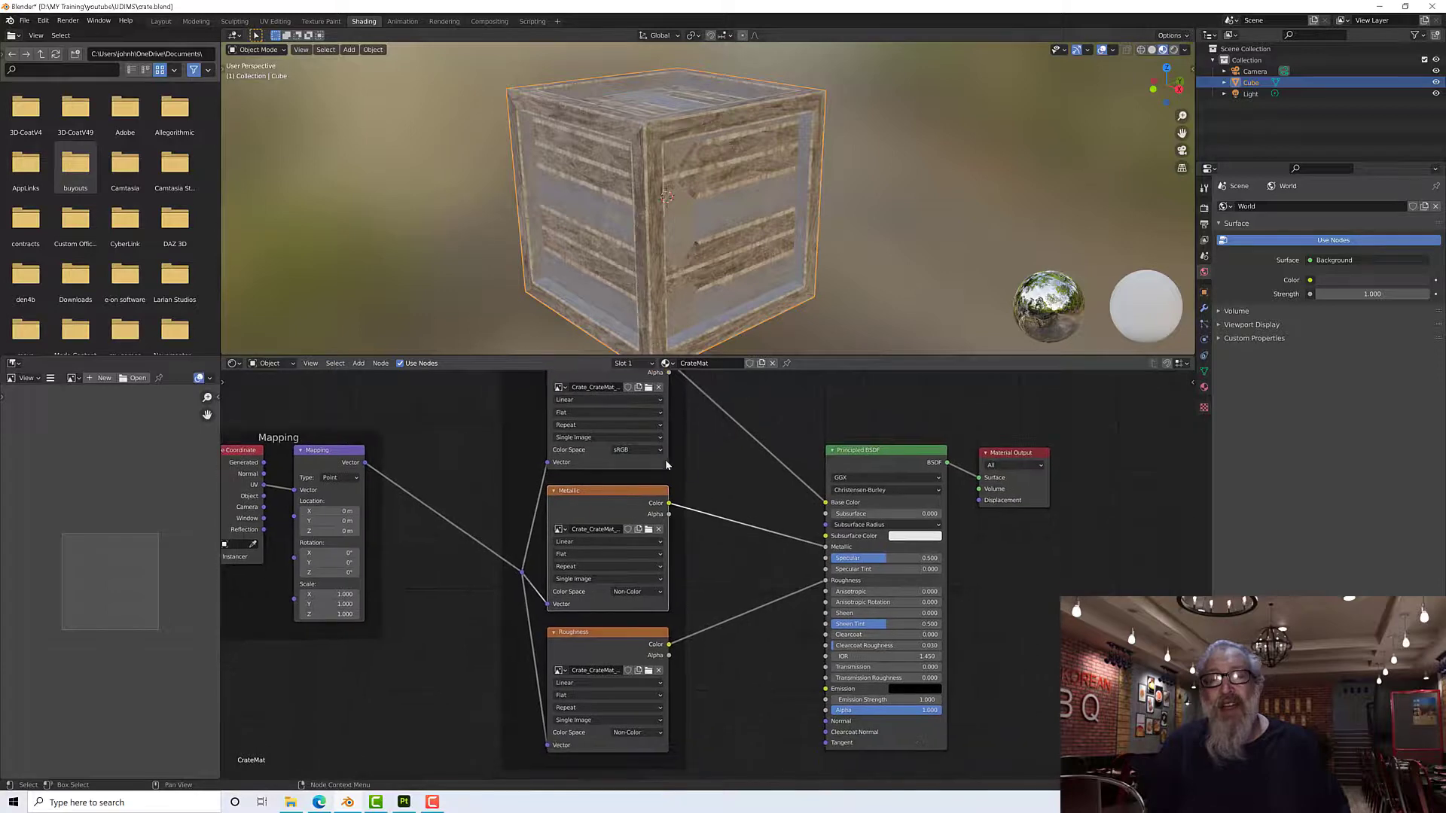
pyautogui.click(601, 439)
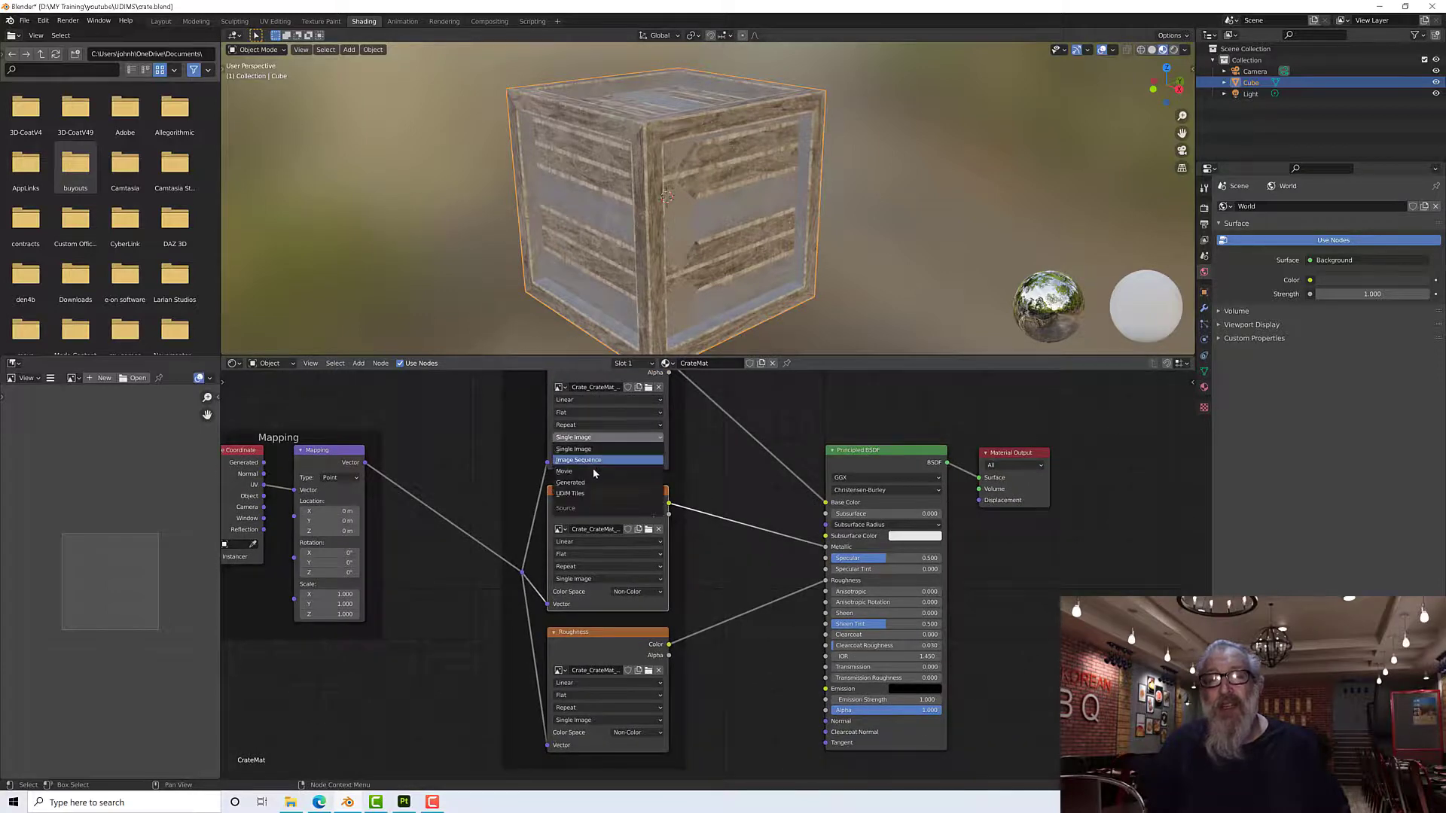
pyautogui.click(592, 495)
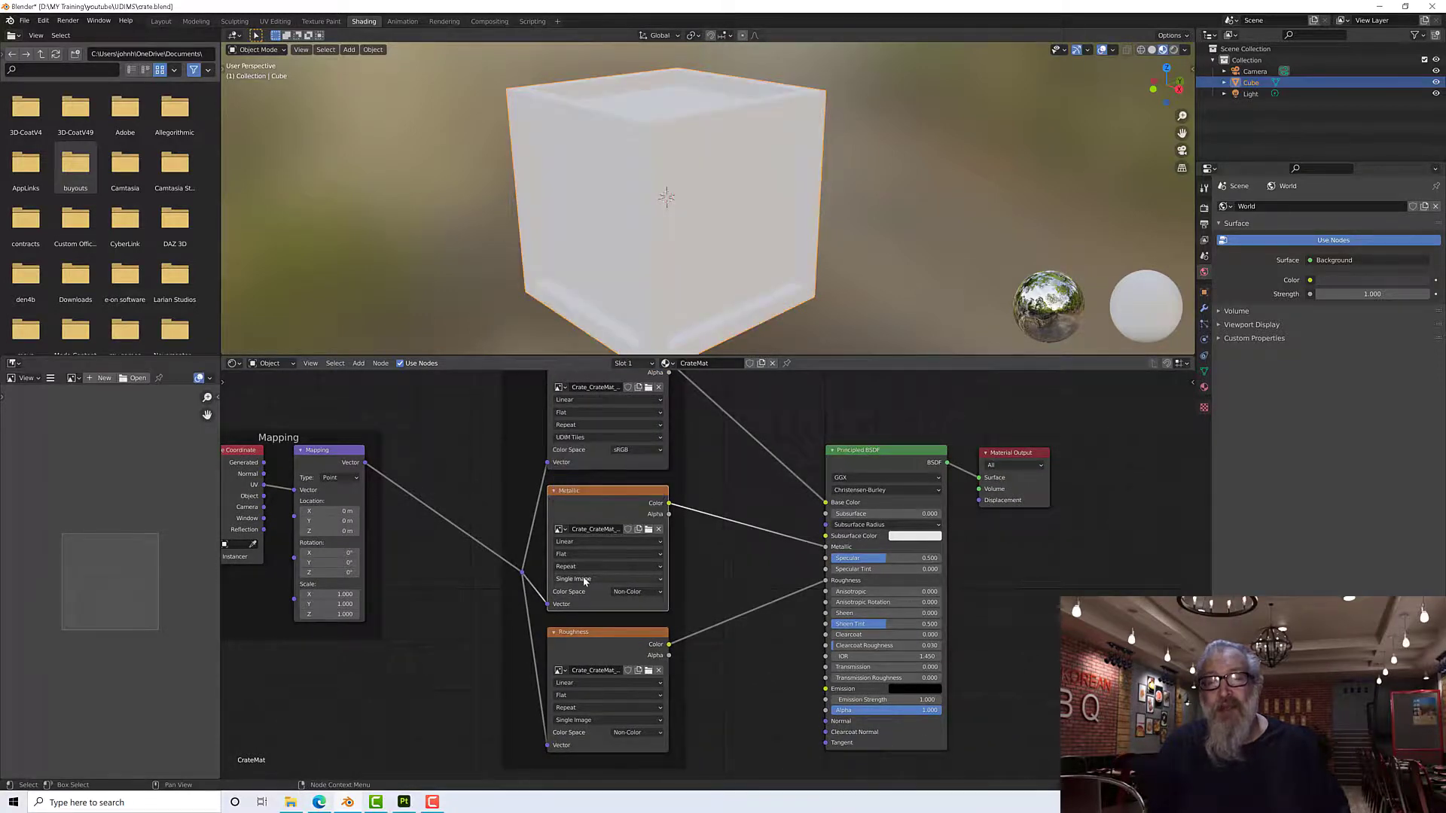
# Step: Set the image source of the Metallic and Roughness texture nodes to UDIM Tiles as well
pyautogui.click(584, 579)
pyautogui.click(585, 629)
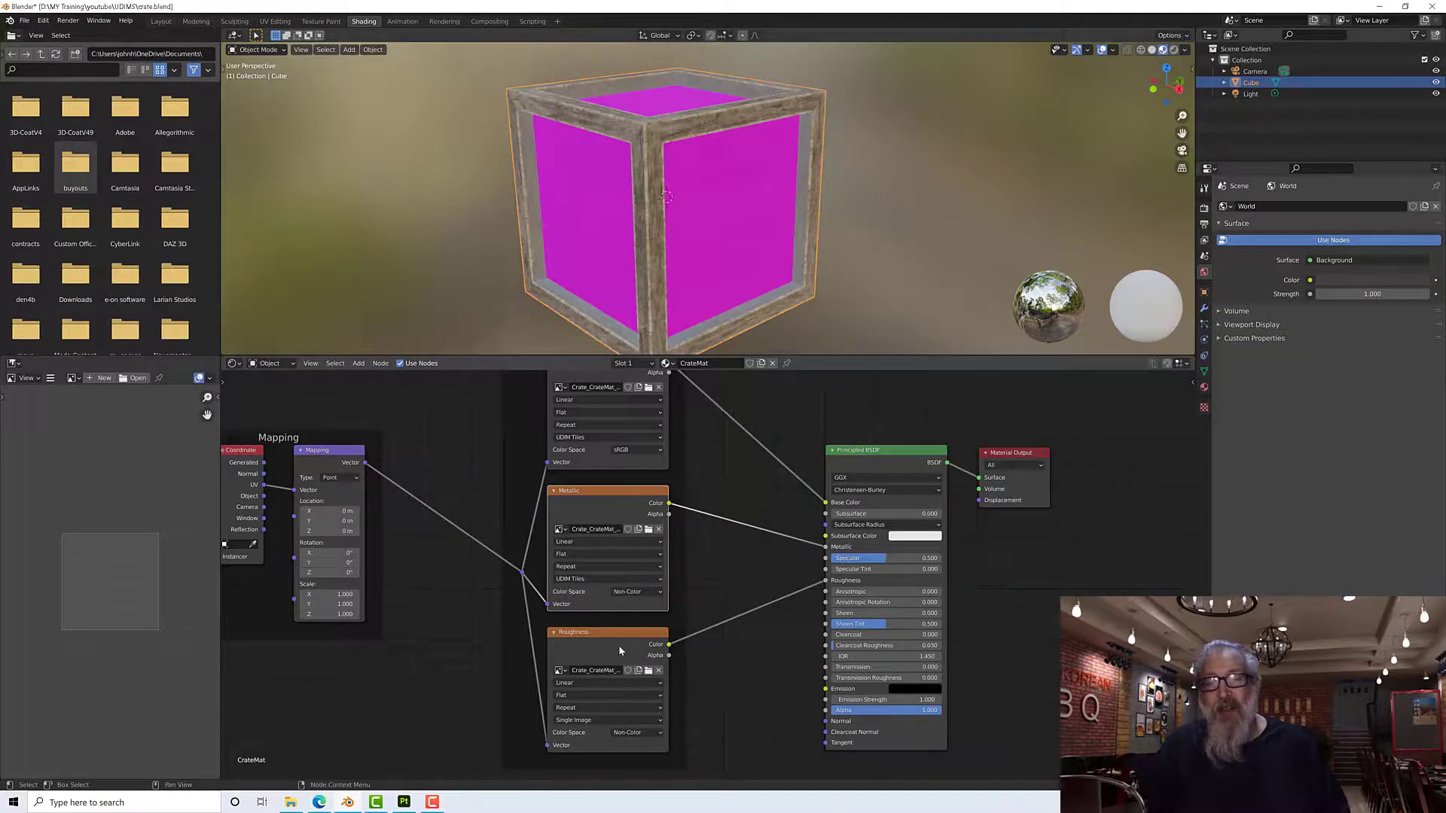
pyautogui.click(575, 721)
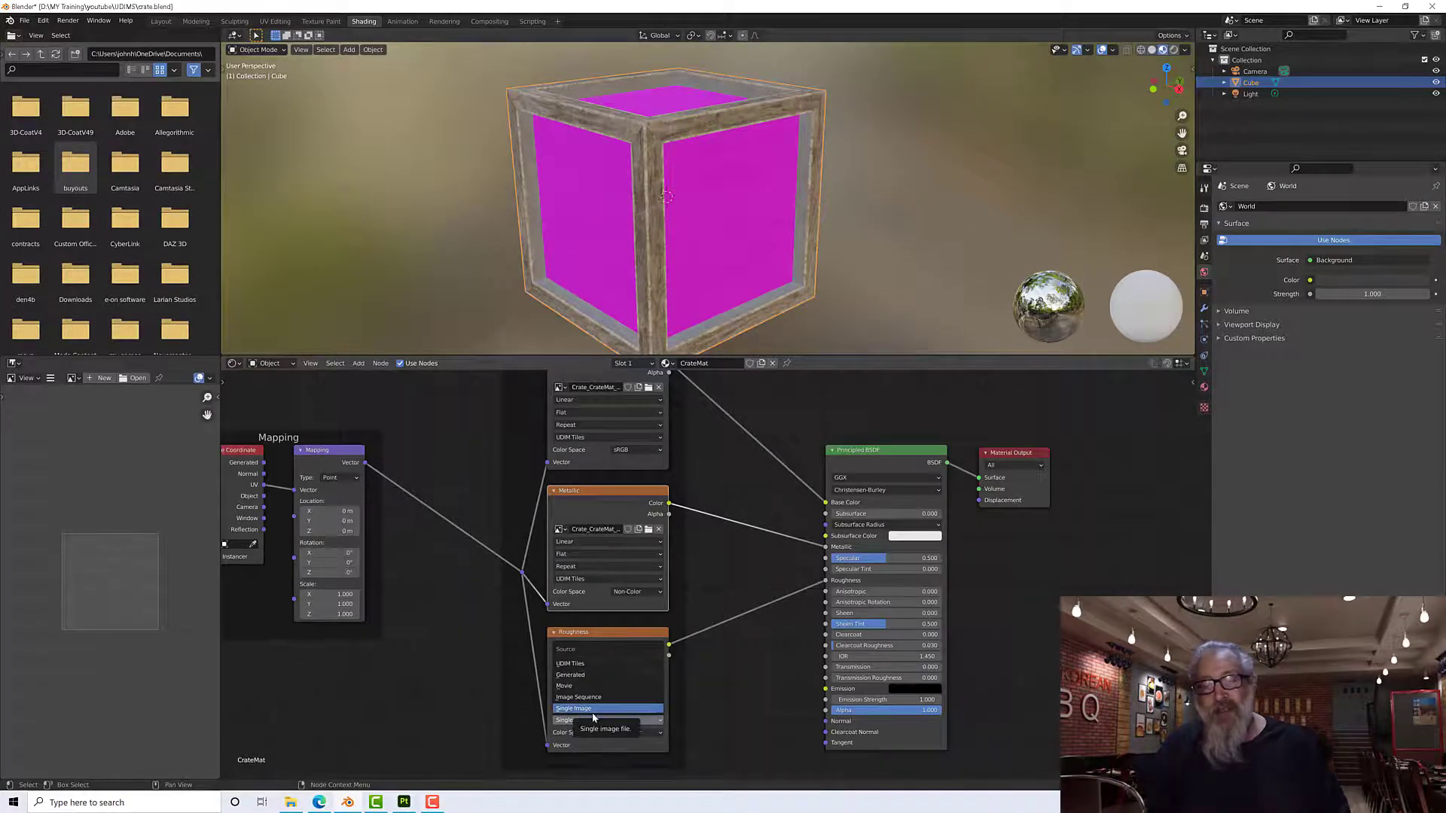
pyautogui.click(603, 665)
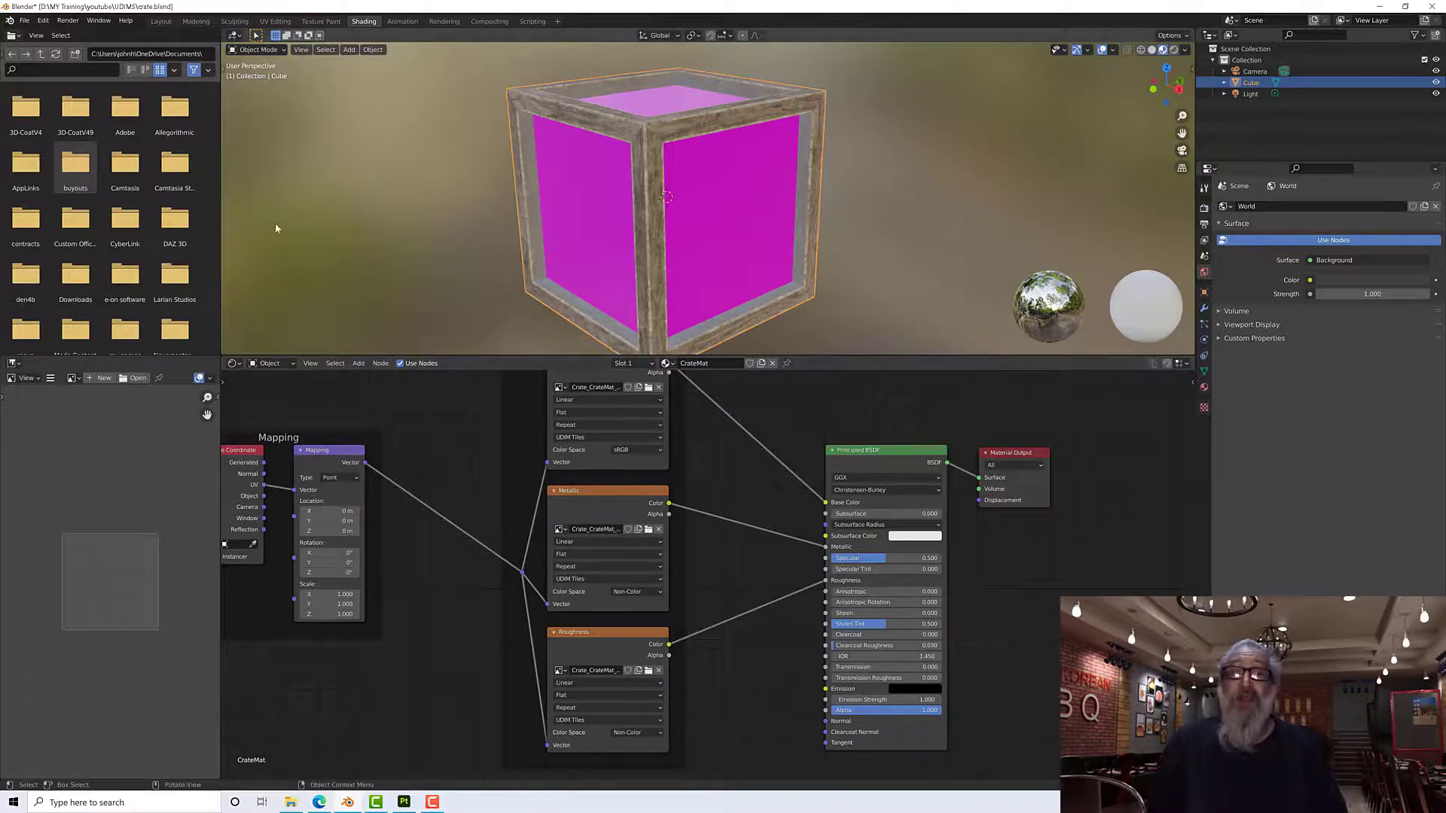
# Step: Change the node editor area to the Image Editor and display the Crate_CrateMat_BaseColor.1001.png image
pyautogui.click(235, 363)
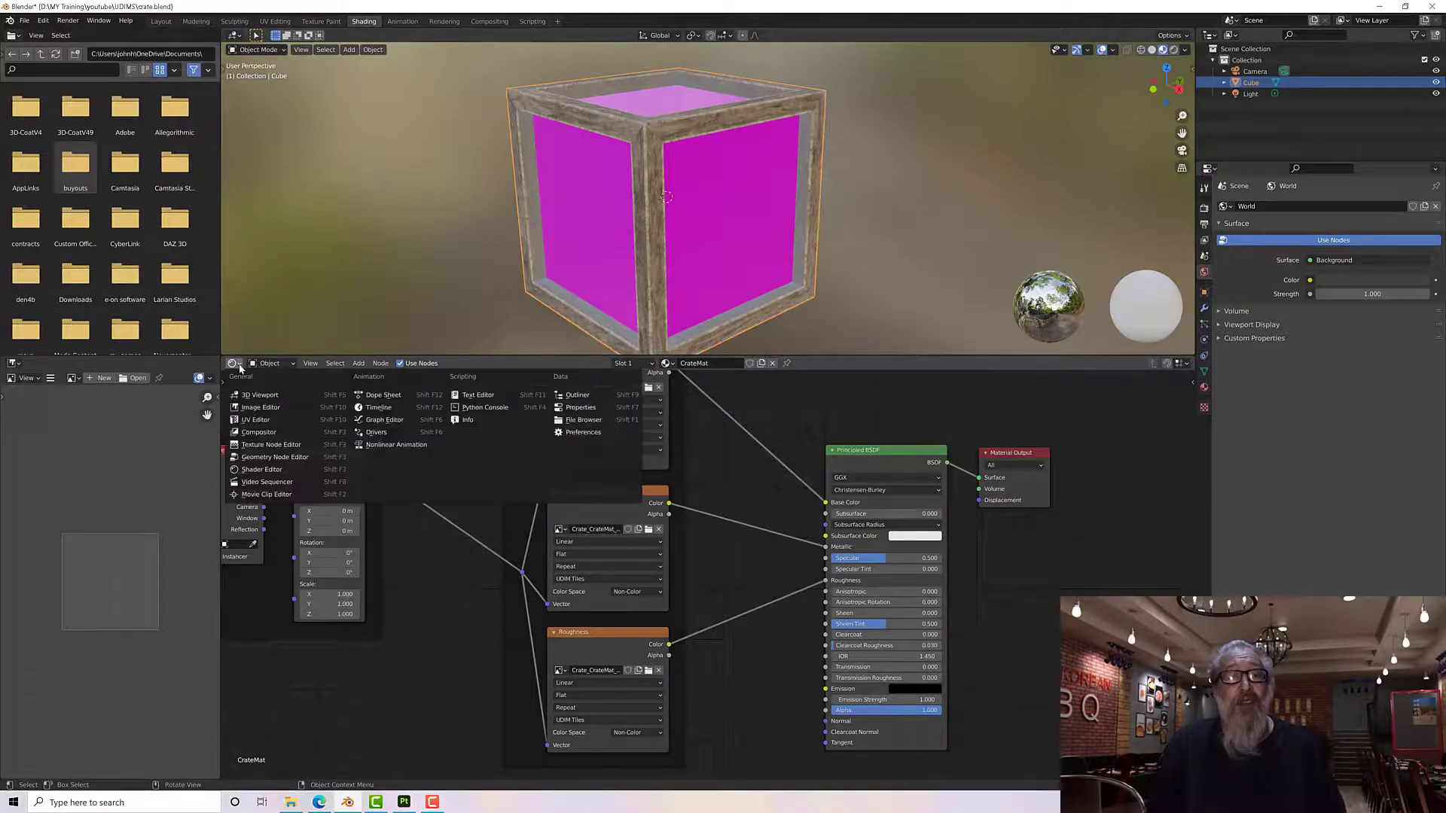
pyautogui.click(256, 406)
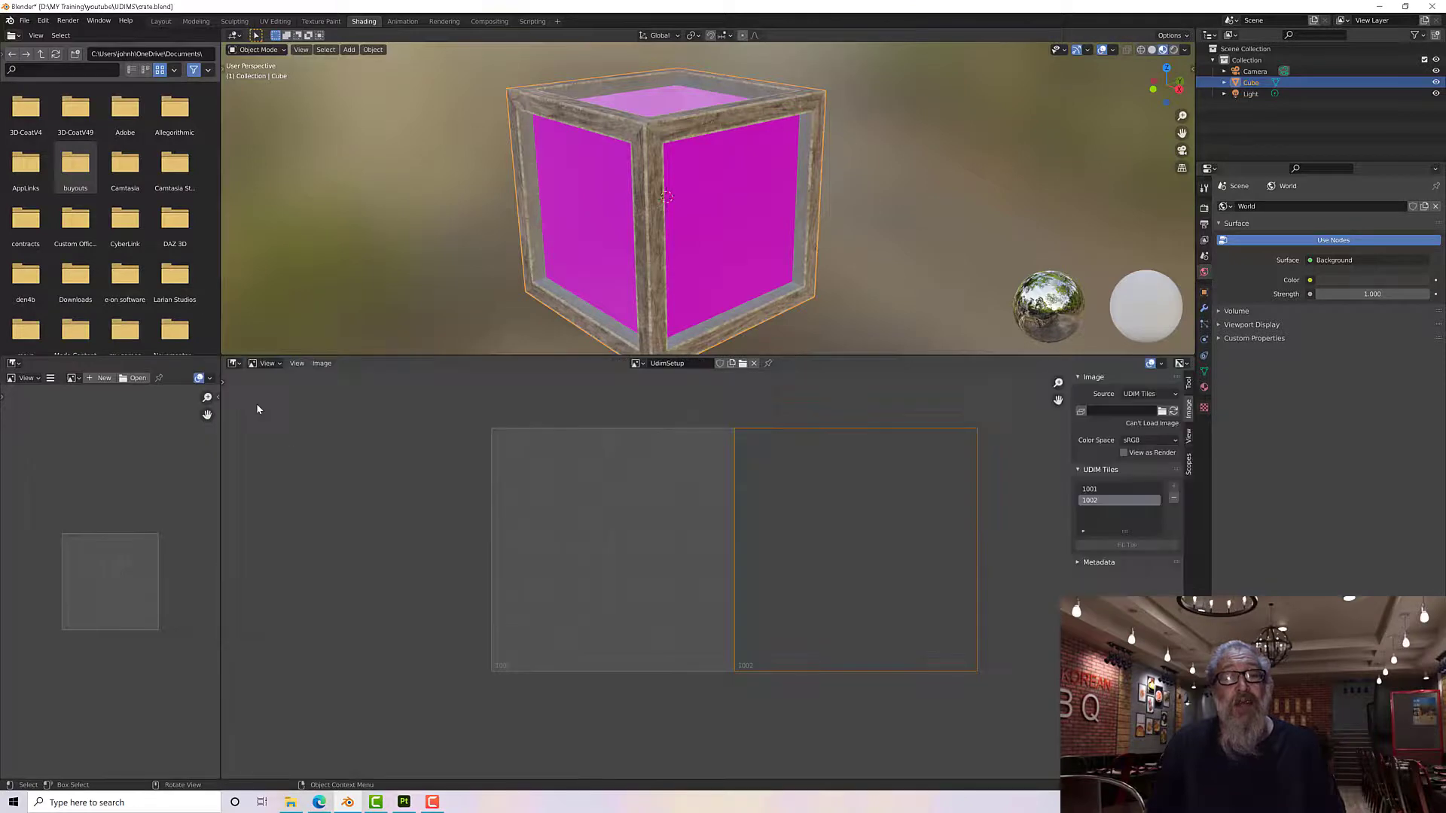
pyautogui.click(636, 363)
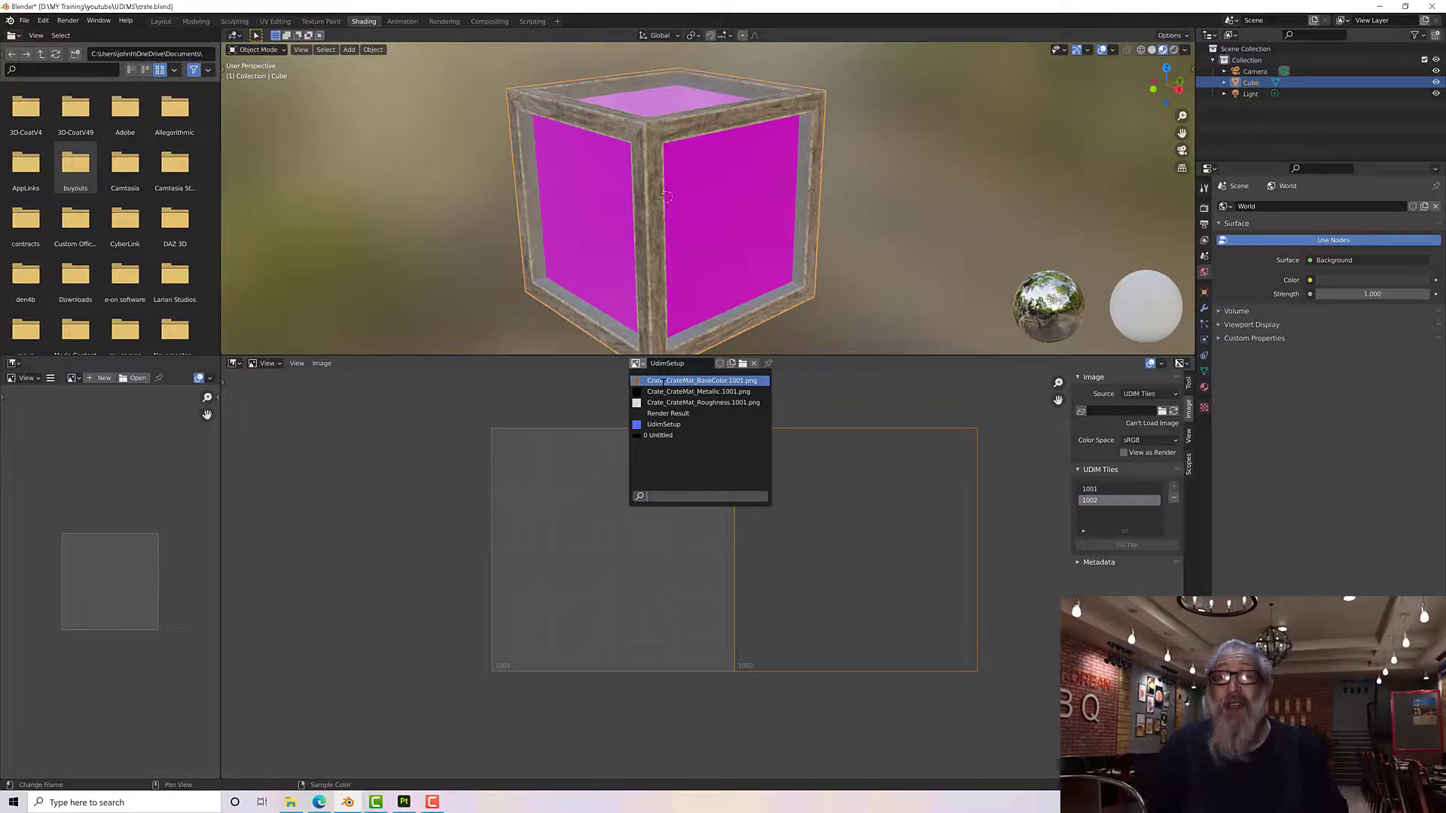
pyautogui.click(662, 382)
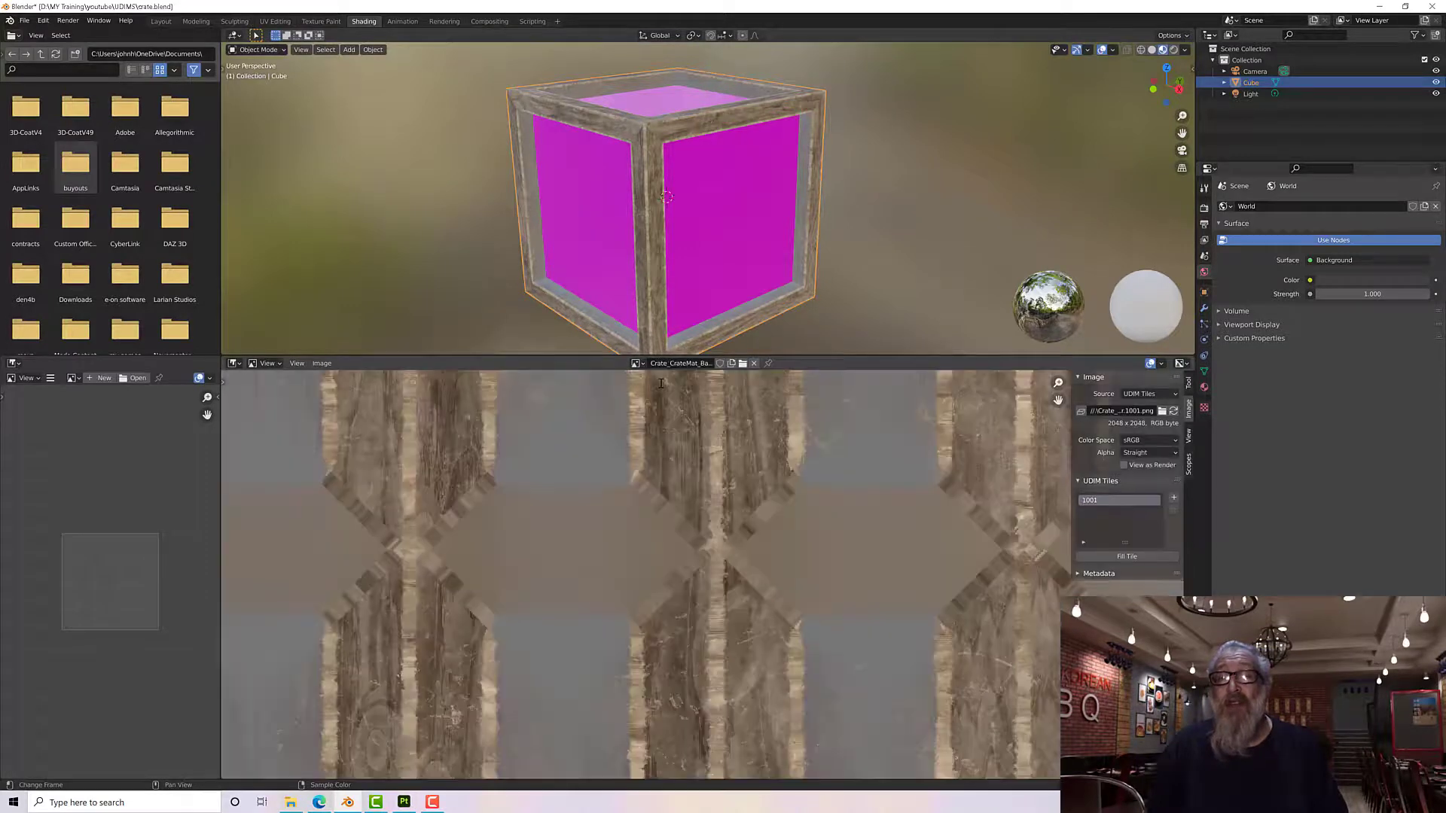
pyautogui.scroll(-10, 659, 426)
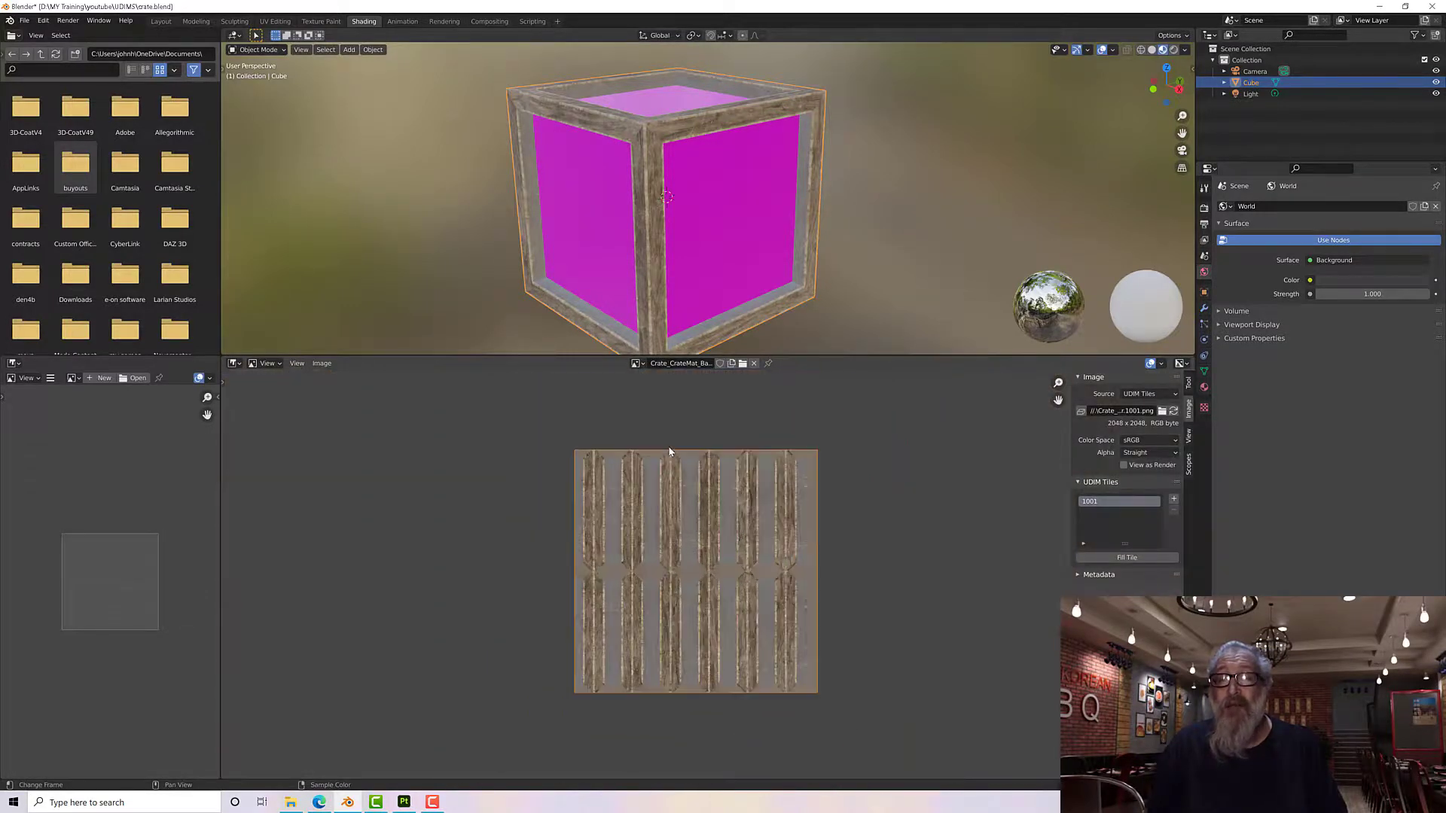
pyautogui.scroll(1, 746, 459)
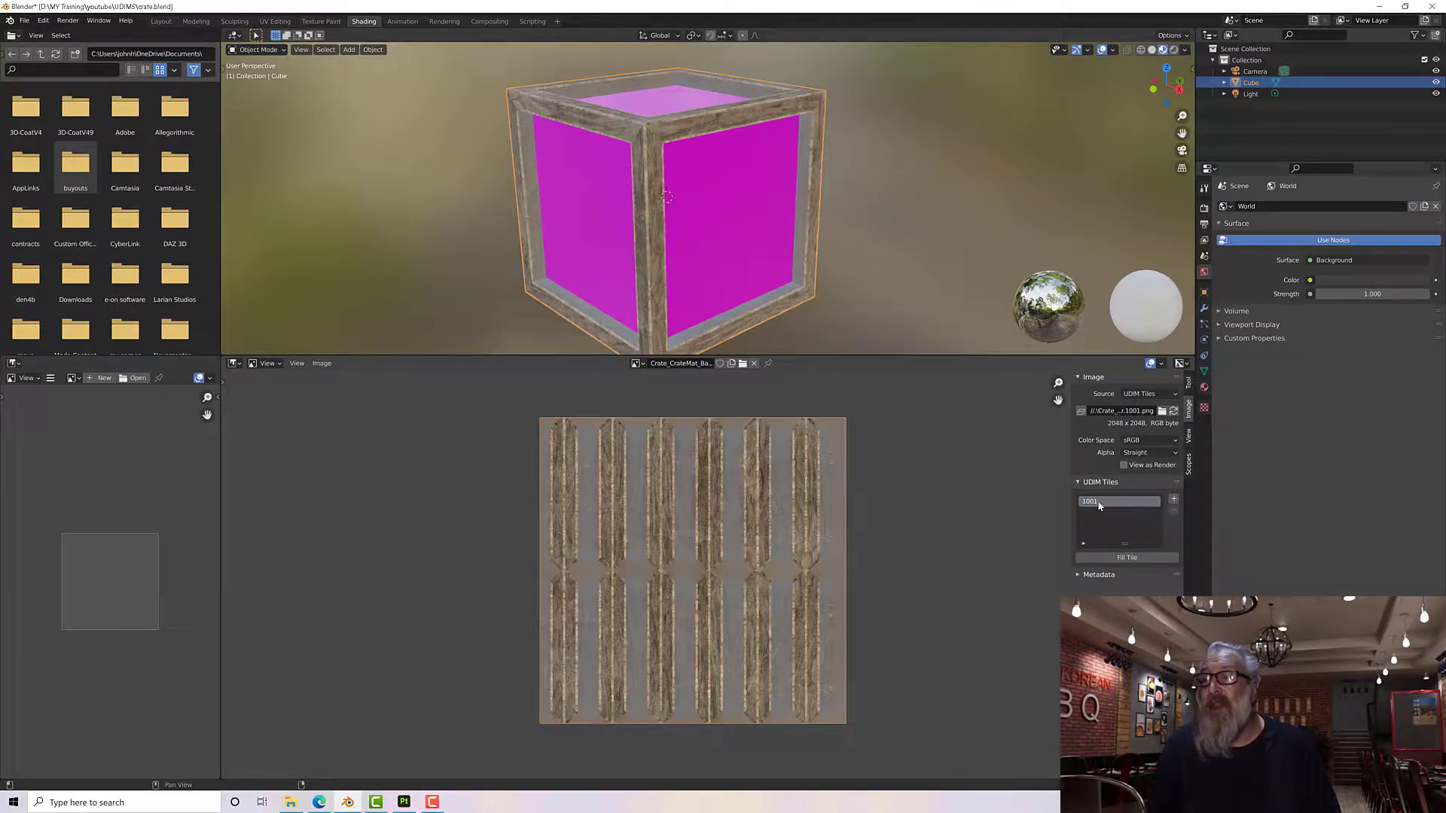
# Step: Add UDIM tile 1002 to the BaseColor image and reload the image from disk
pyautogui.click(1172, 501)
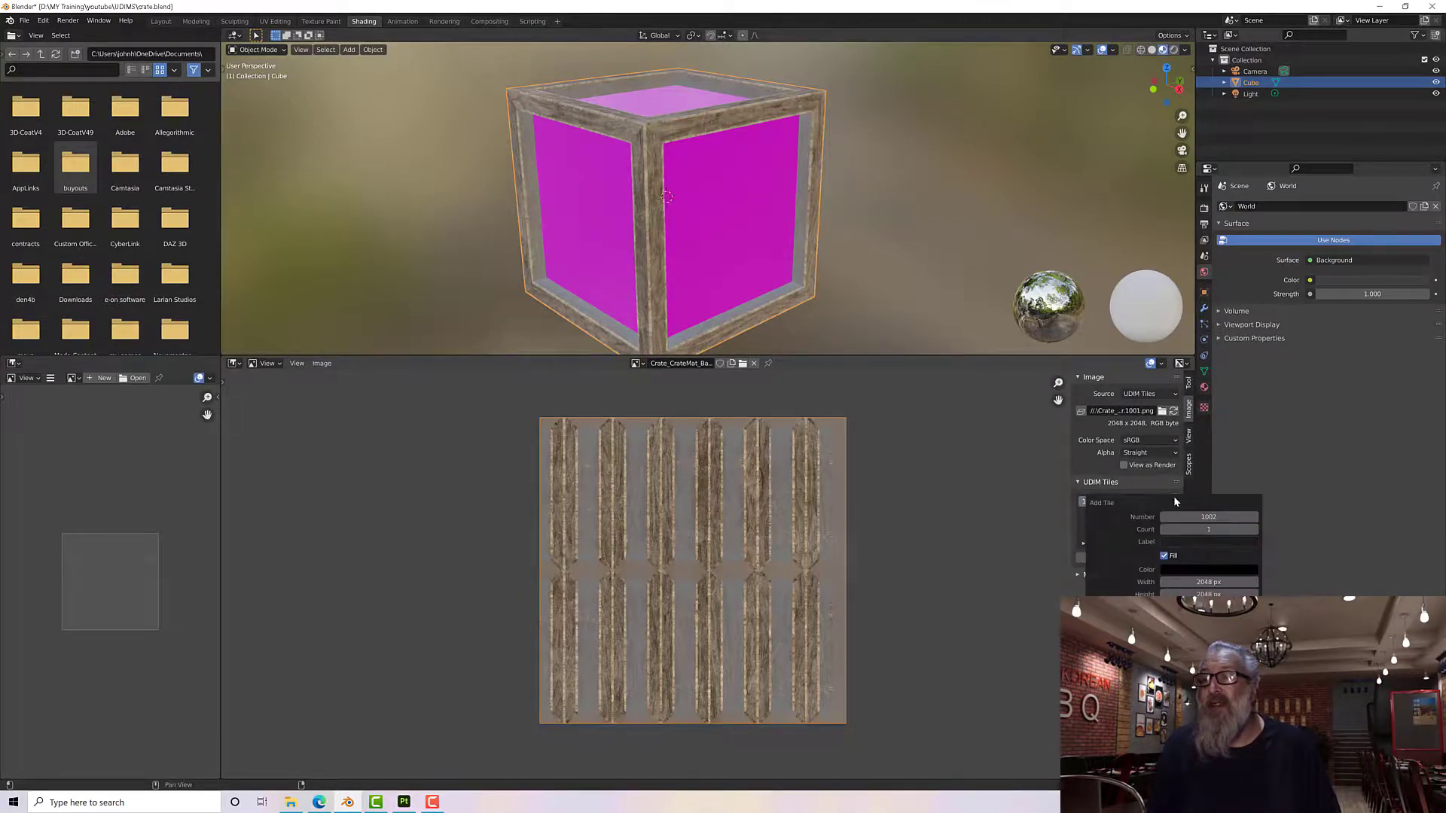
pyautogui.press('Return')
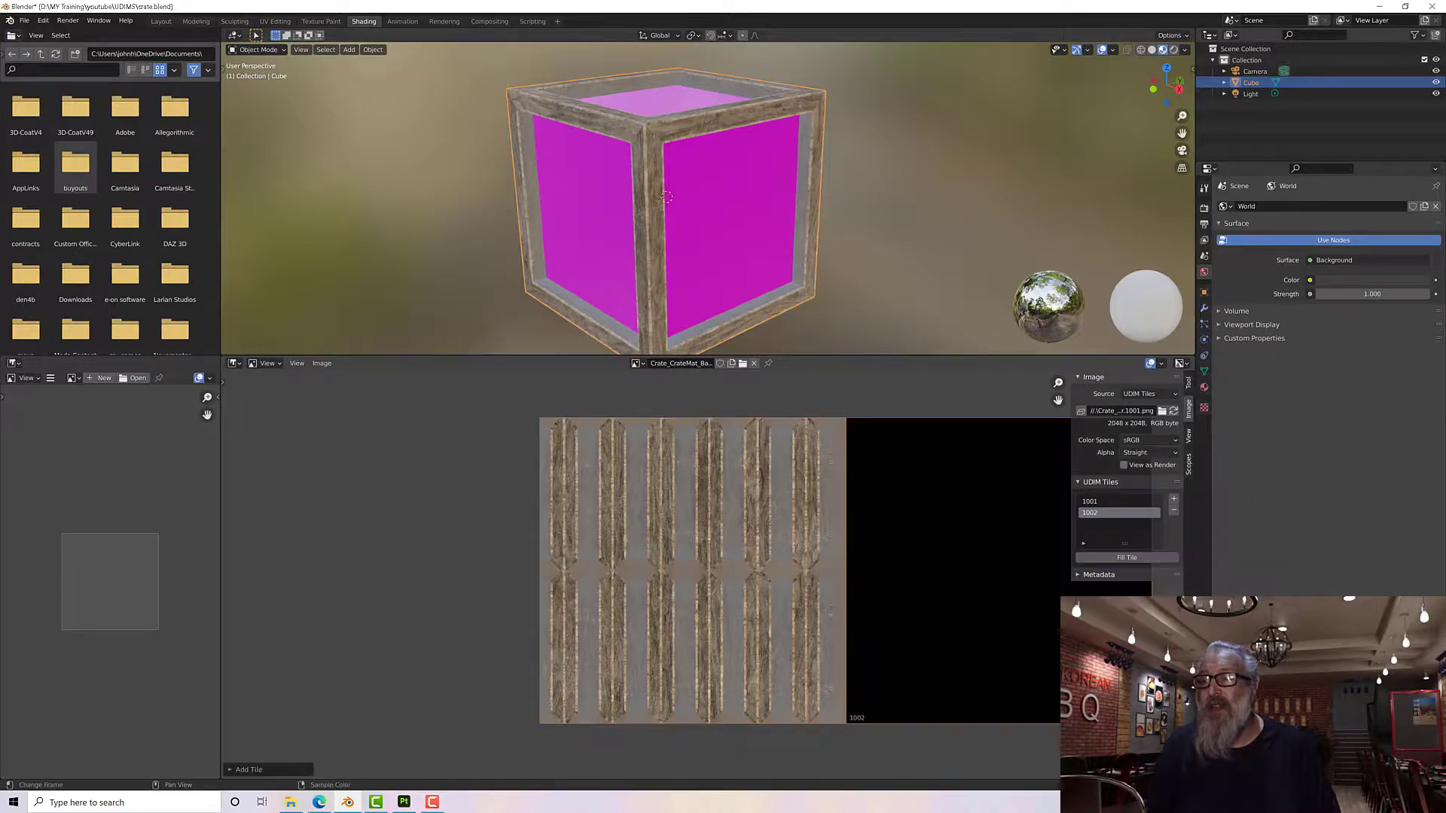
pyautogui.moveTo(939, 549); pyautogui.dragTo(842, 552, button='middle')
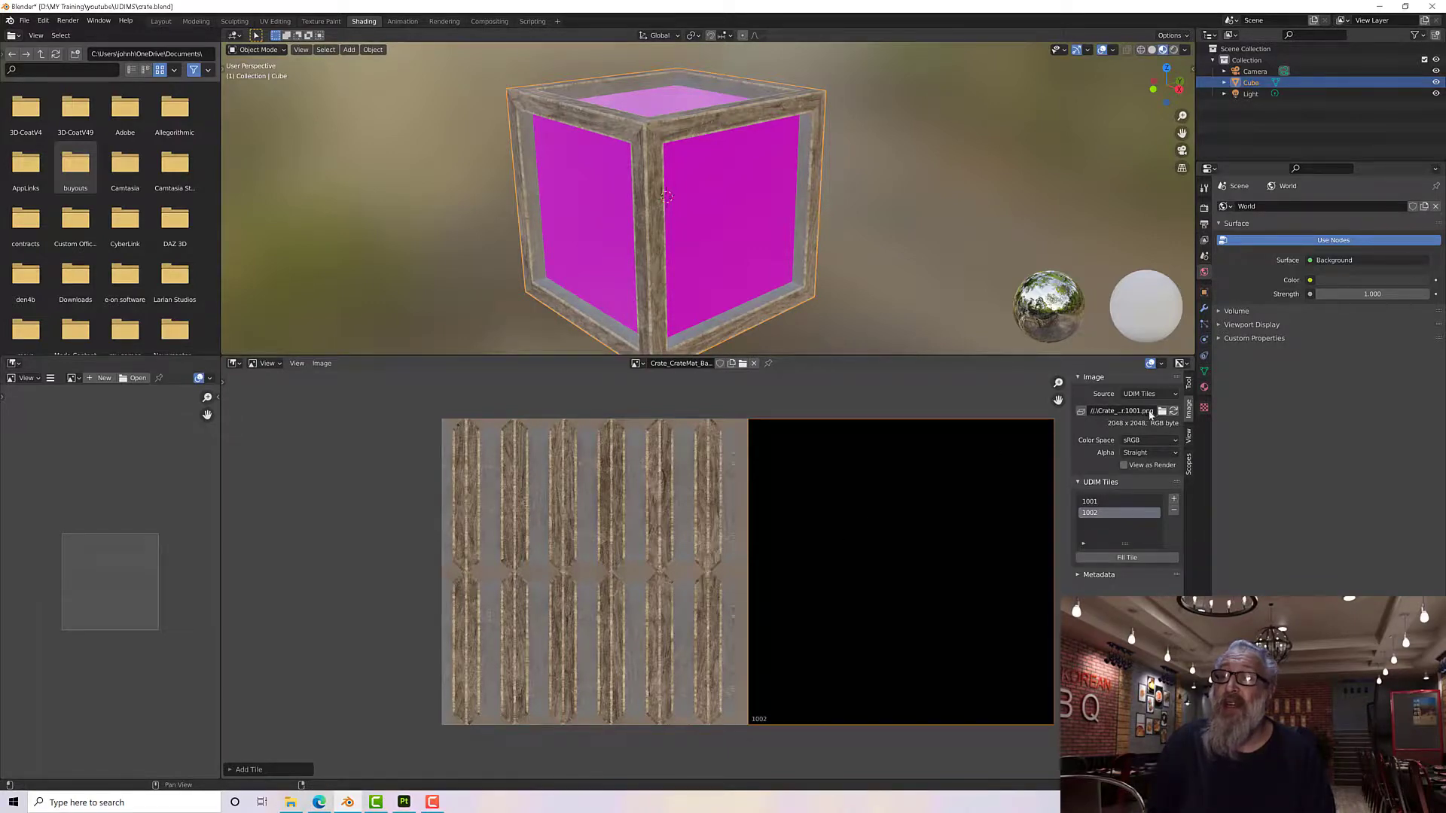
pyautogui.click(1173, 412)
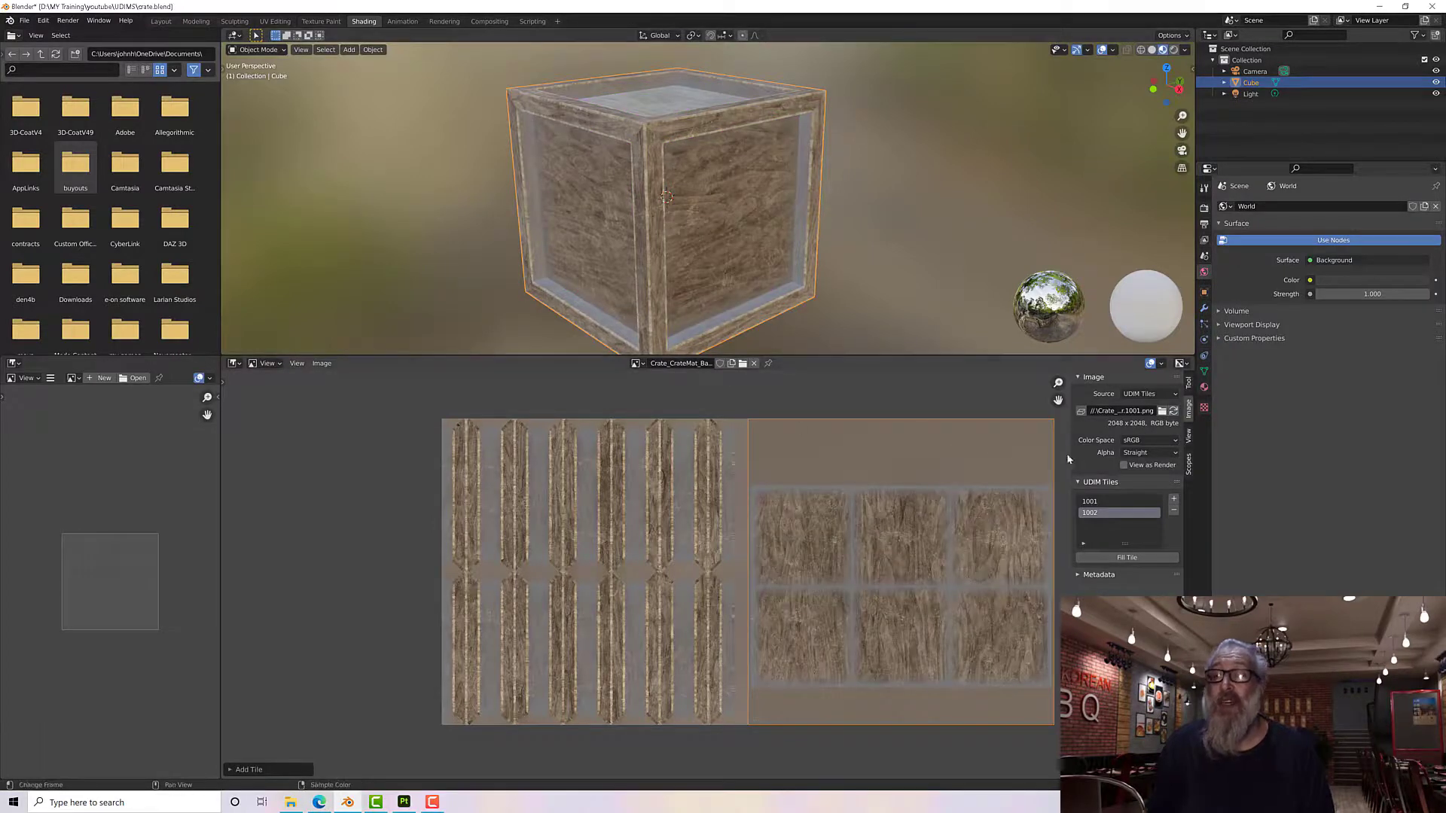
# Step: Display Crate_CrateMat_Metallic.1001.png, add UDIM tile 1002 to it and reload the image from disk
pyautogui.click(637, 364)
pyautogui.click(665, 393)
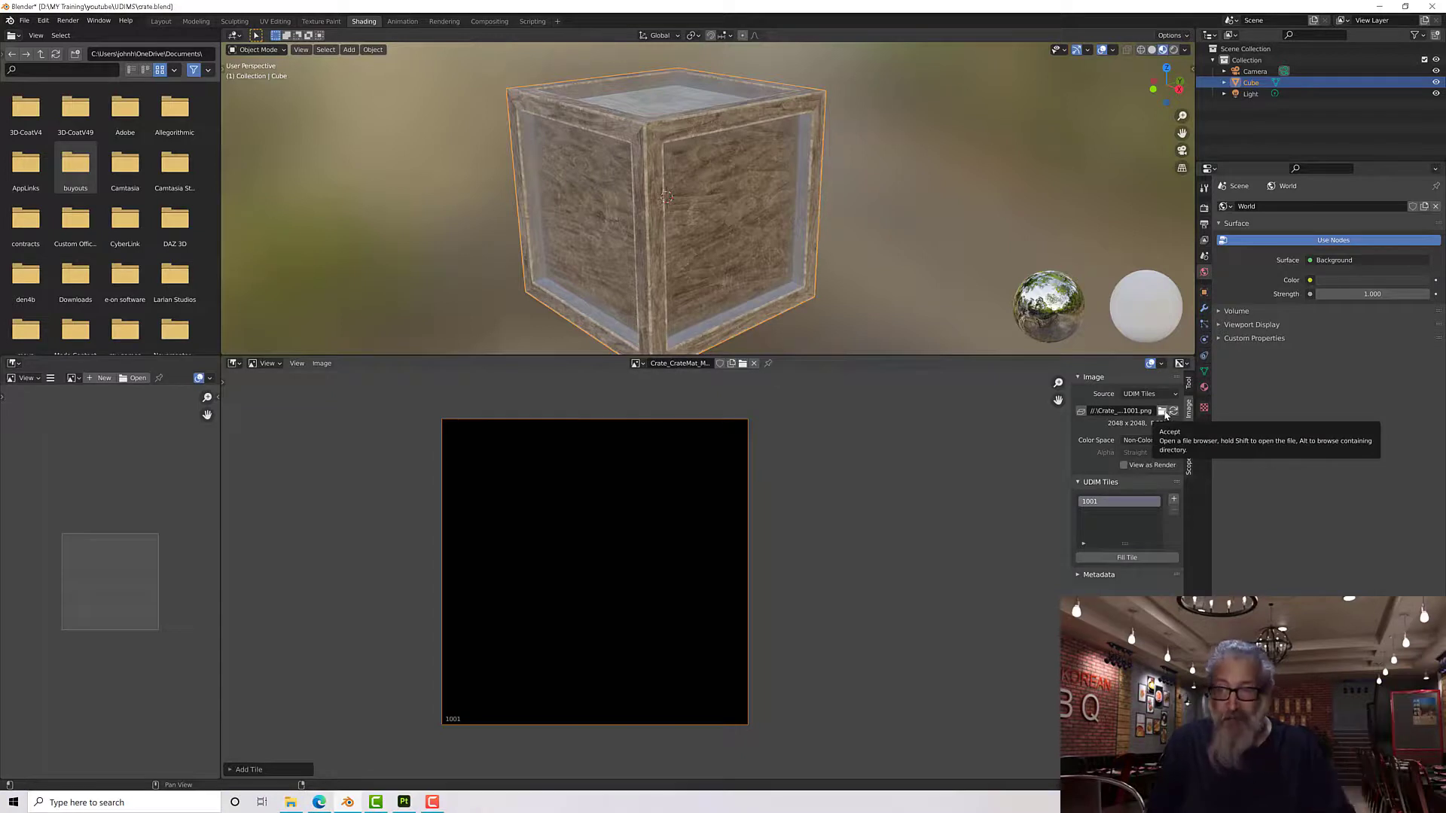
pyautogui.click(1172, 500)
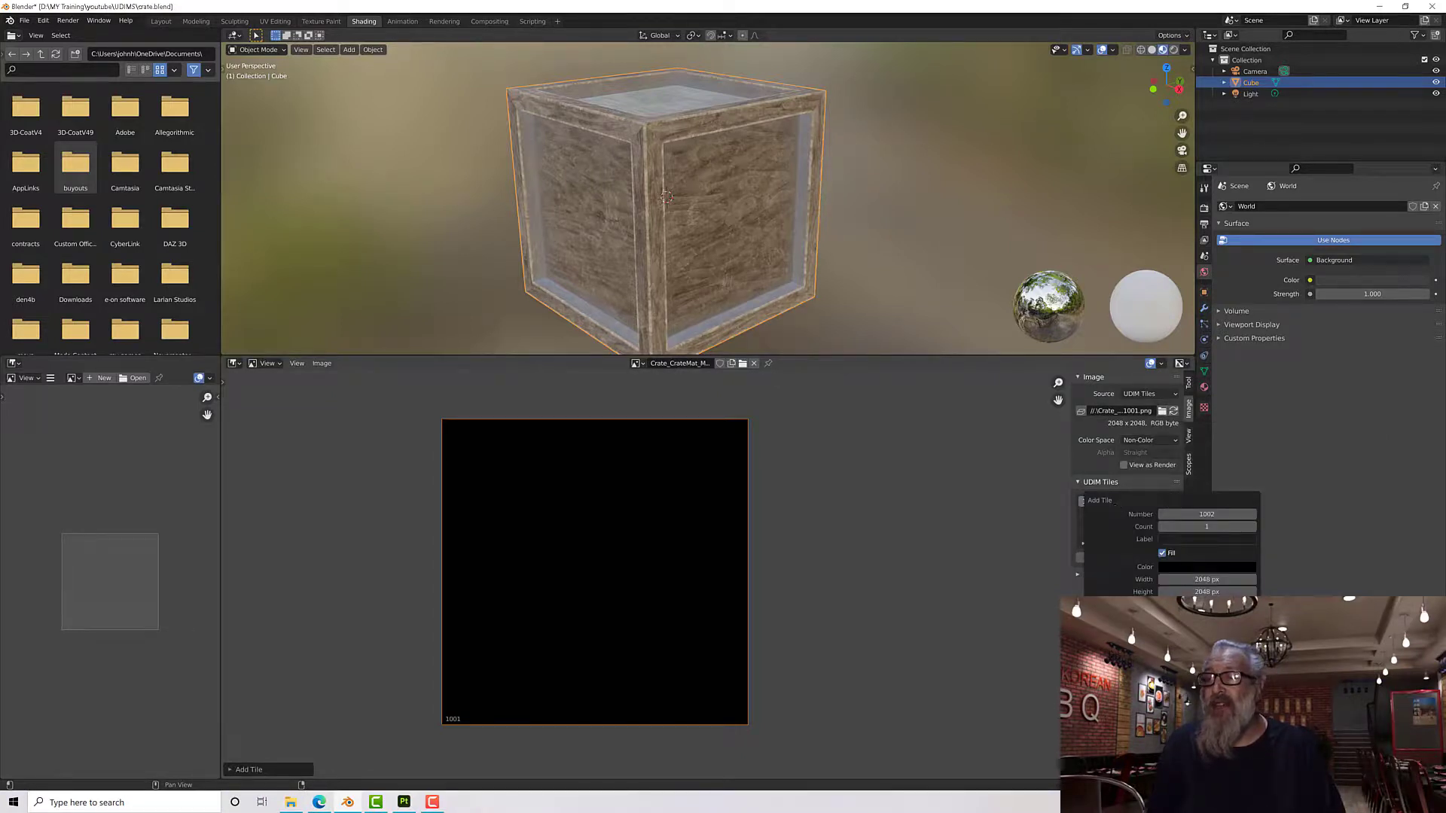
pyautogui.click(1206, 610)
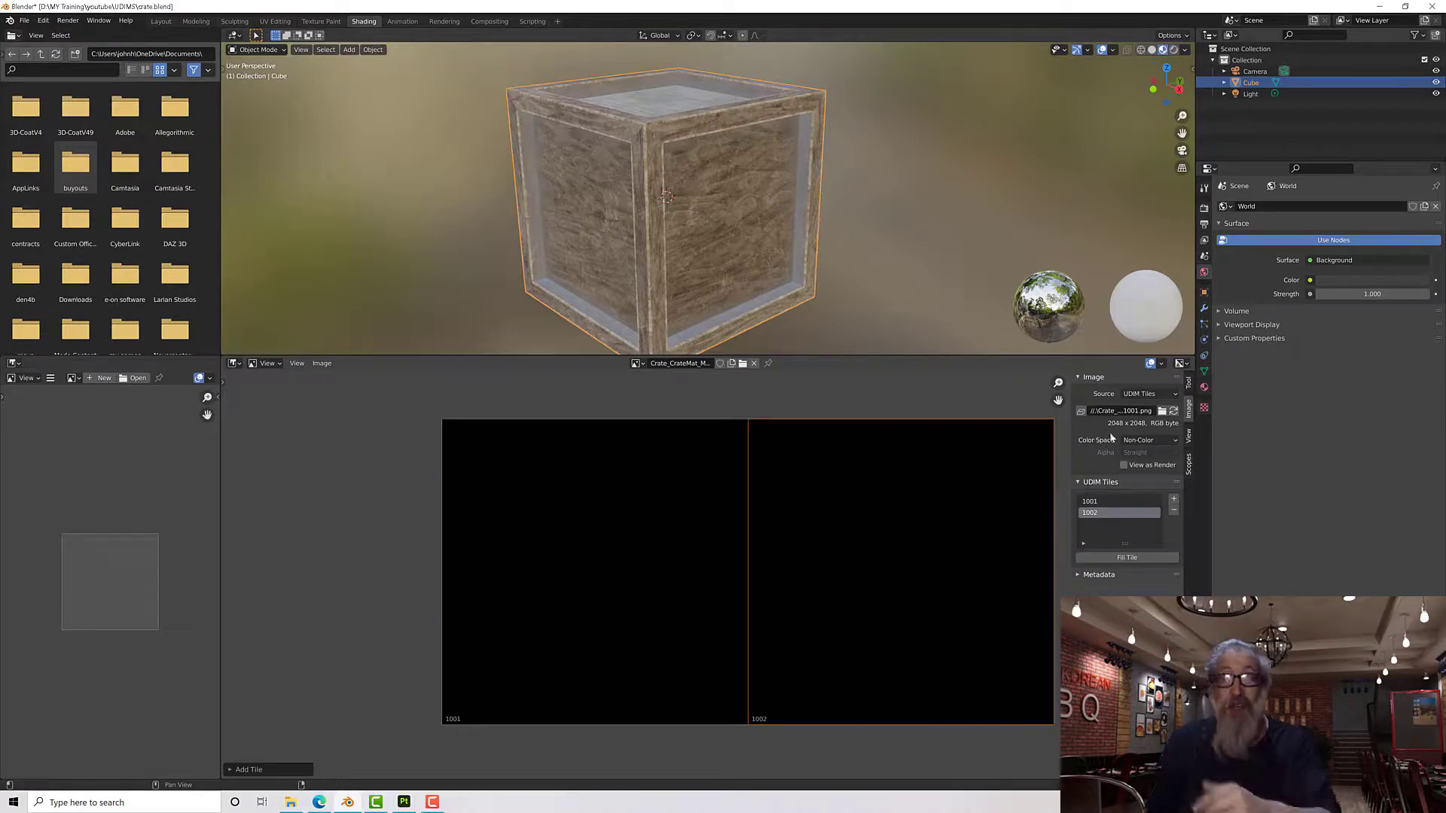
pyautogui.click(1173, 411)
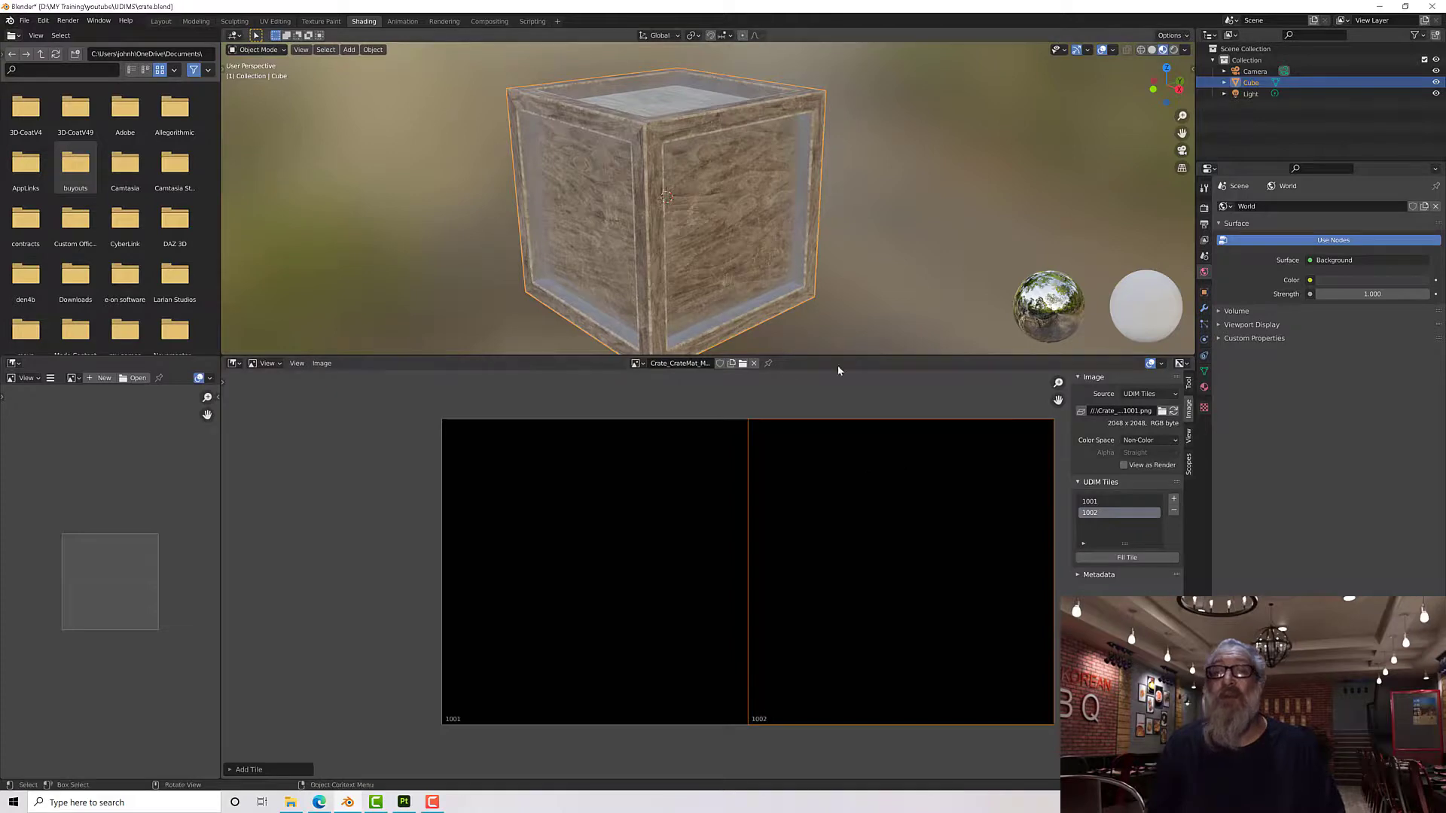
# Step: Display Crate_CrateMat_Roughness.1001.png, add UDIM tile 1002 to it and reload the image from disk
pyautogui.click(636, 364)
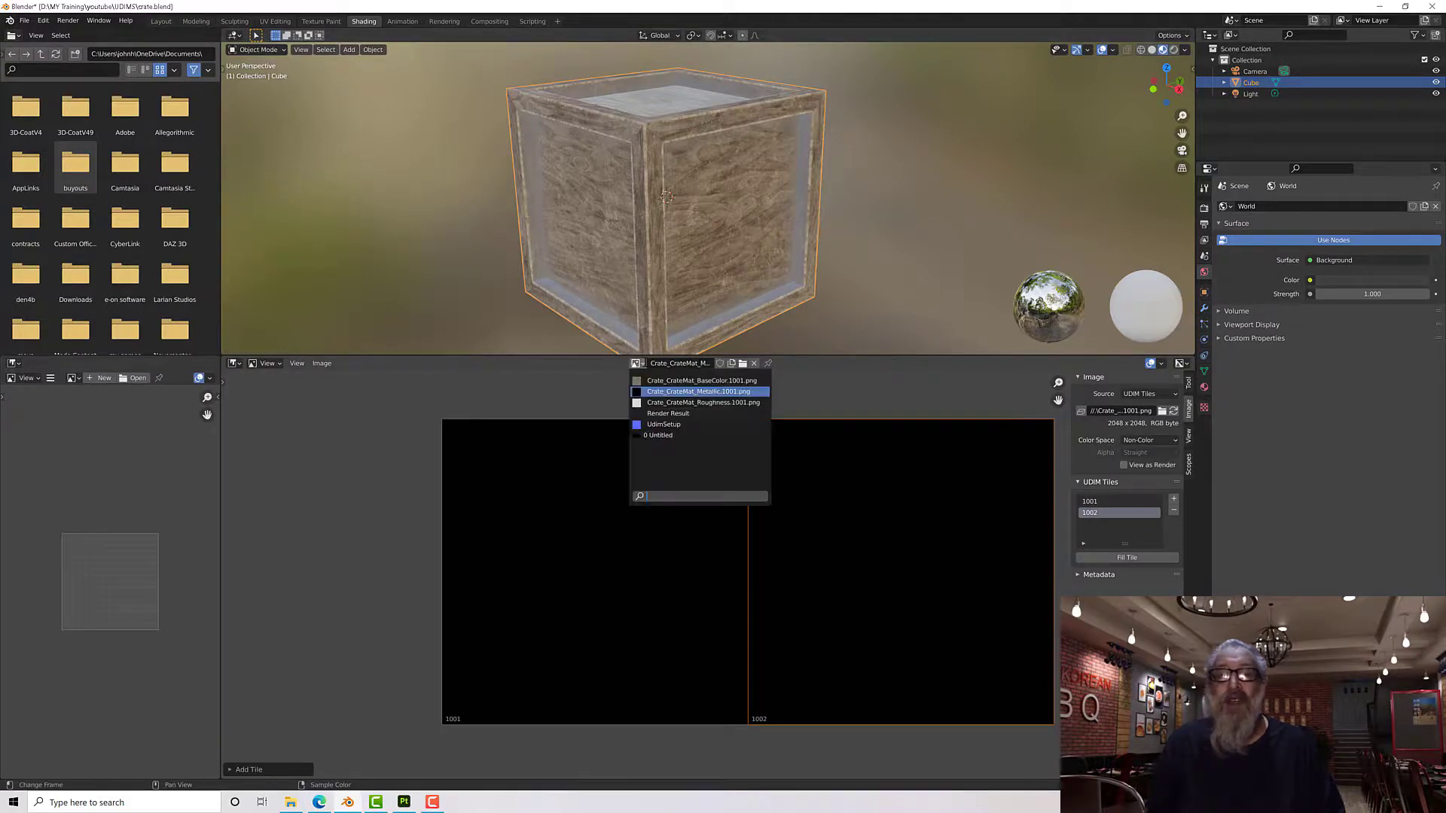
pyautogui.click(647, 381)
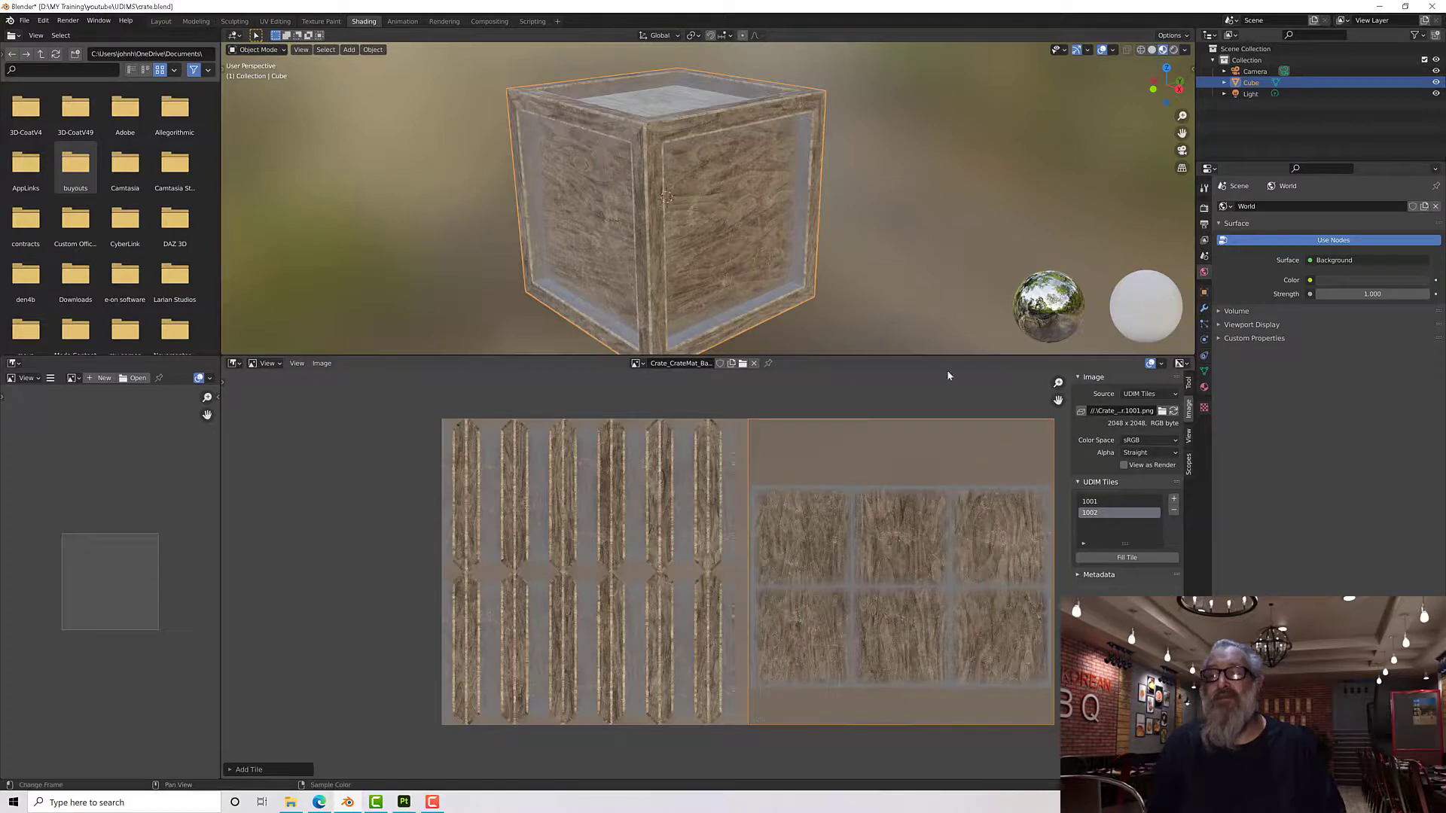
pyautogui.click(637, 363)
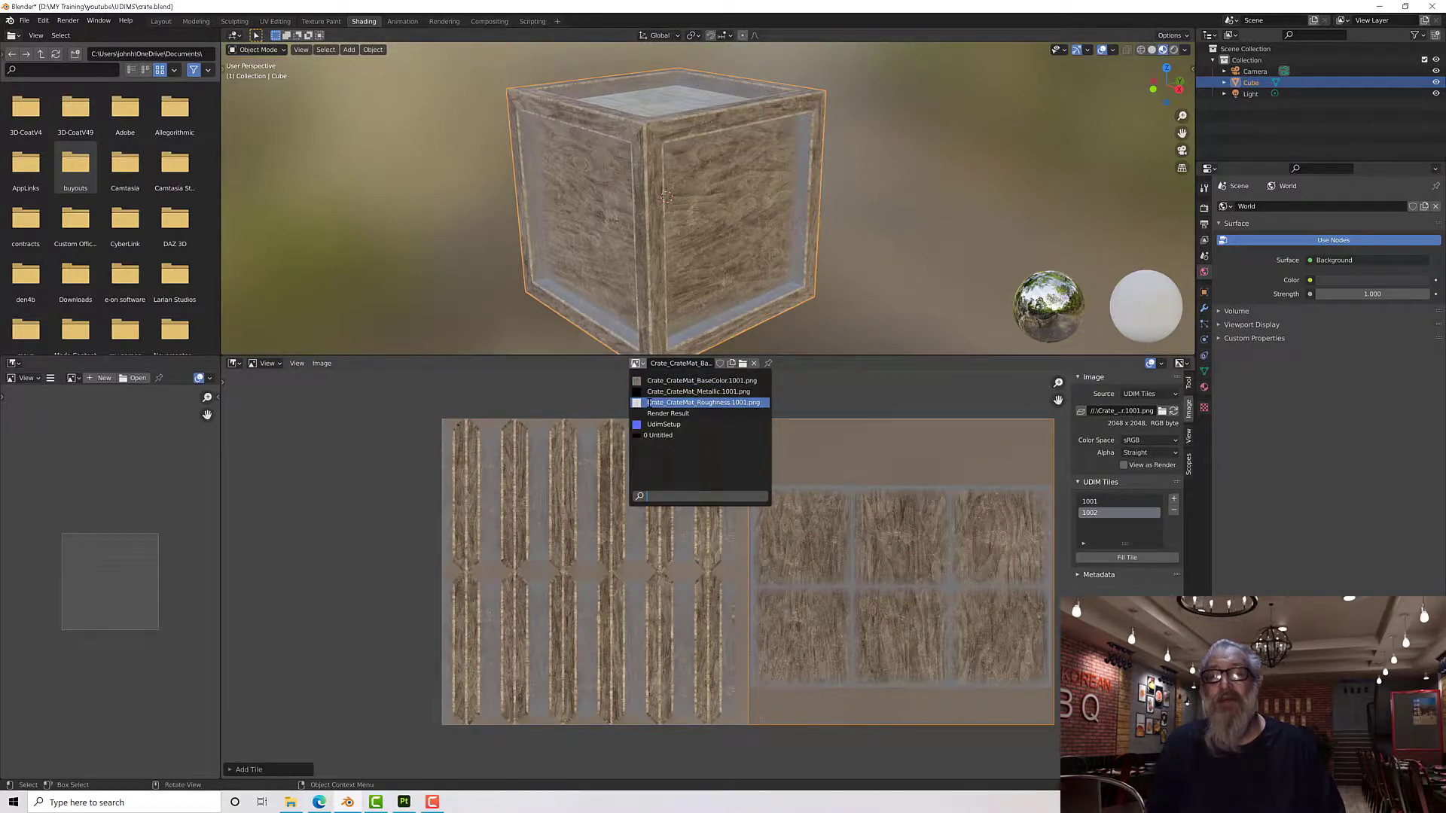
pyautogui.click(648, 403)
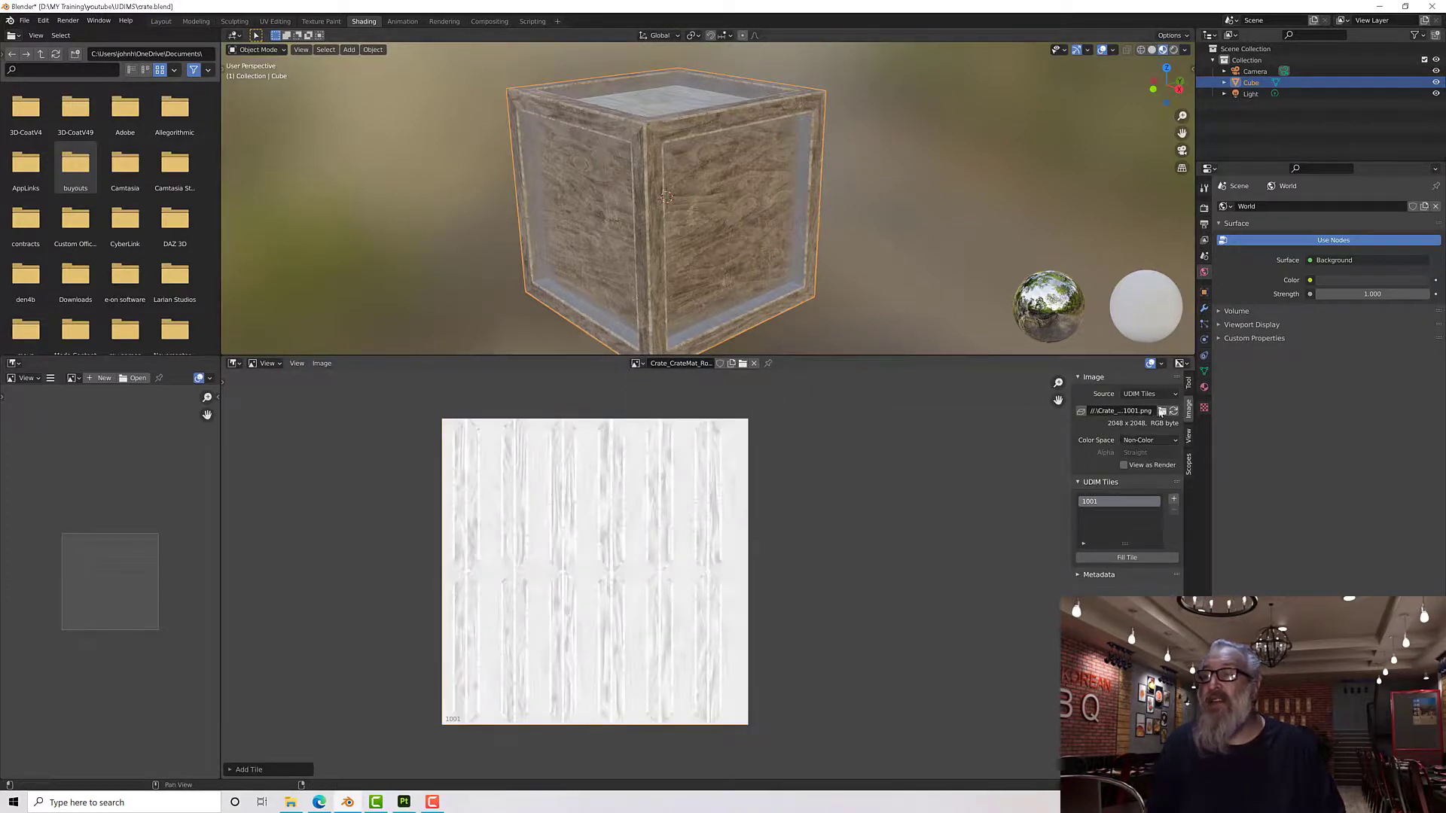
pyautogui.click(1174, 499)
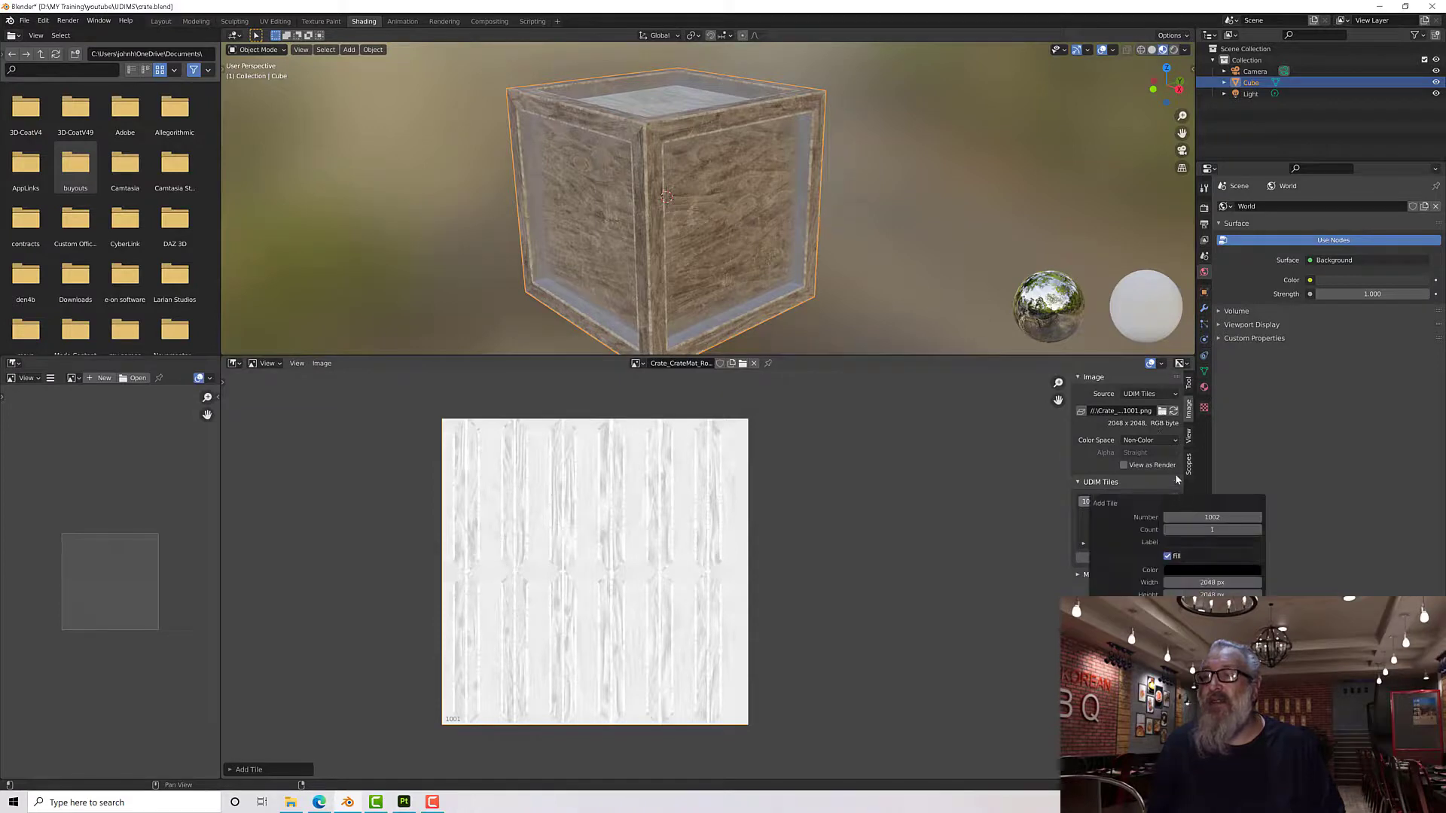
pyautogui.click(1177, 653)
pyautogui.click(1174, 414)
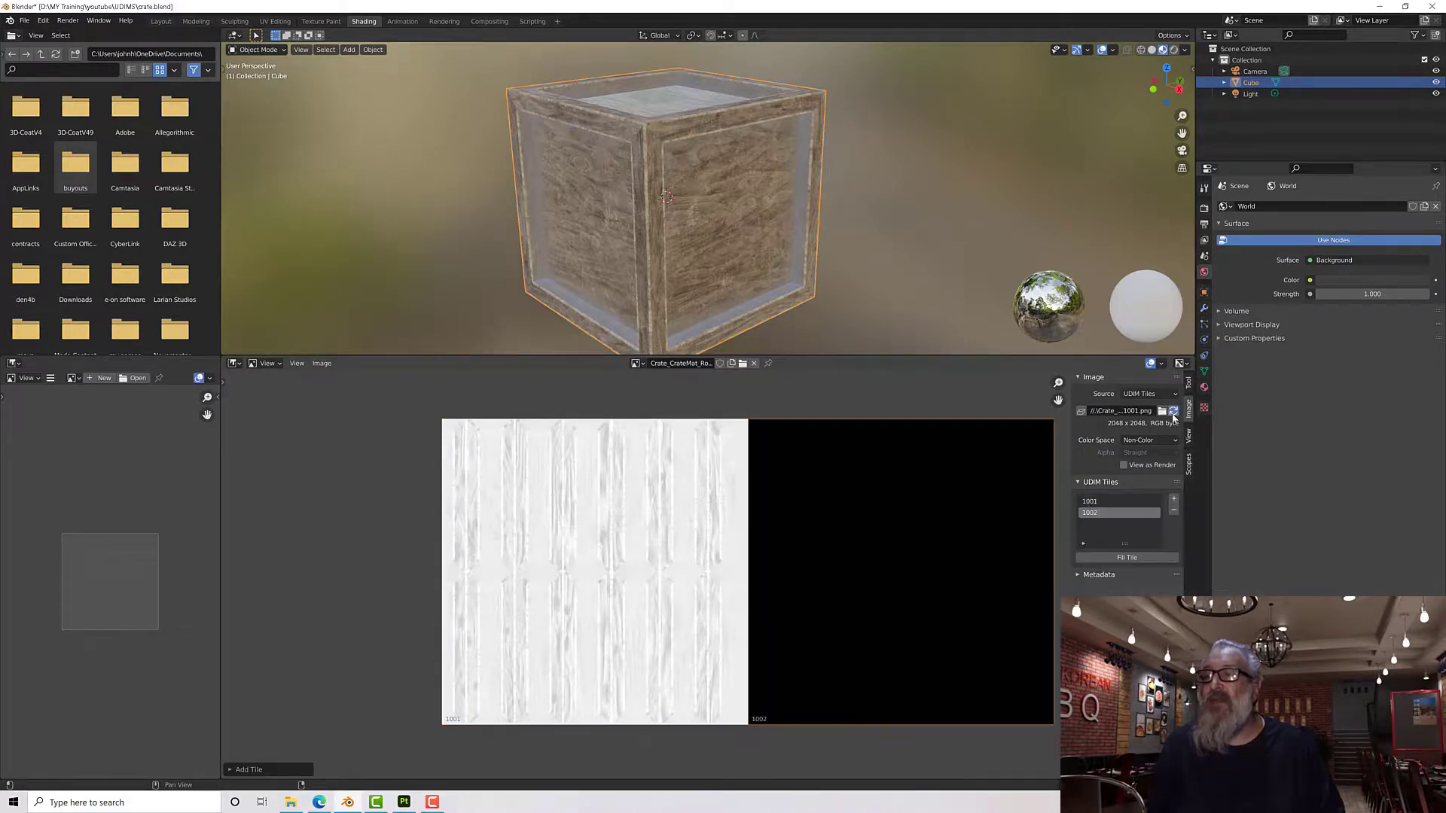
pyautogui.scroll(1, 757, 304)
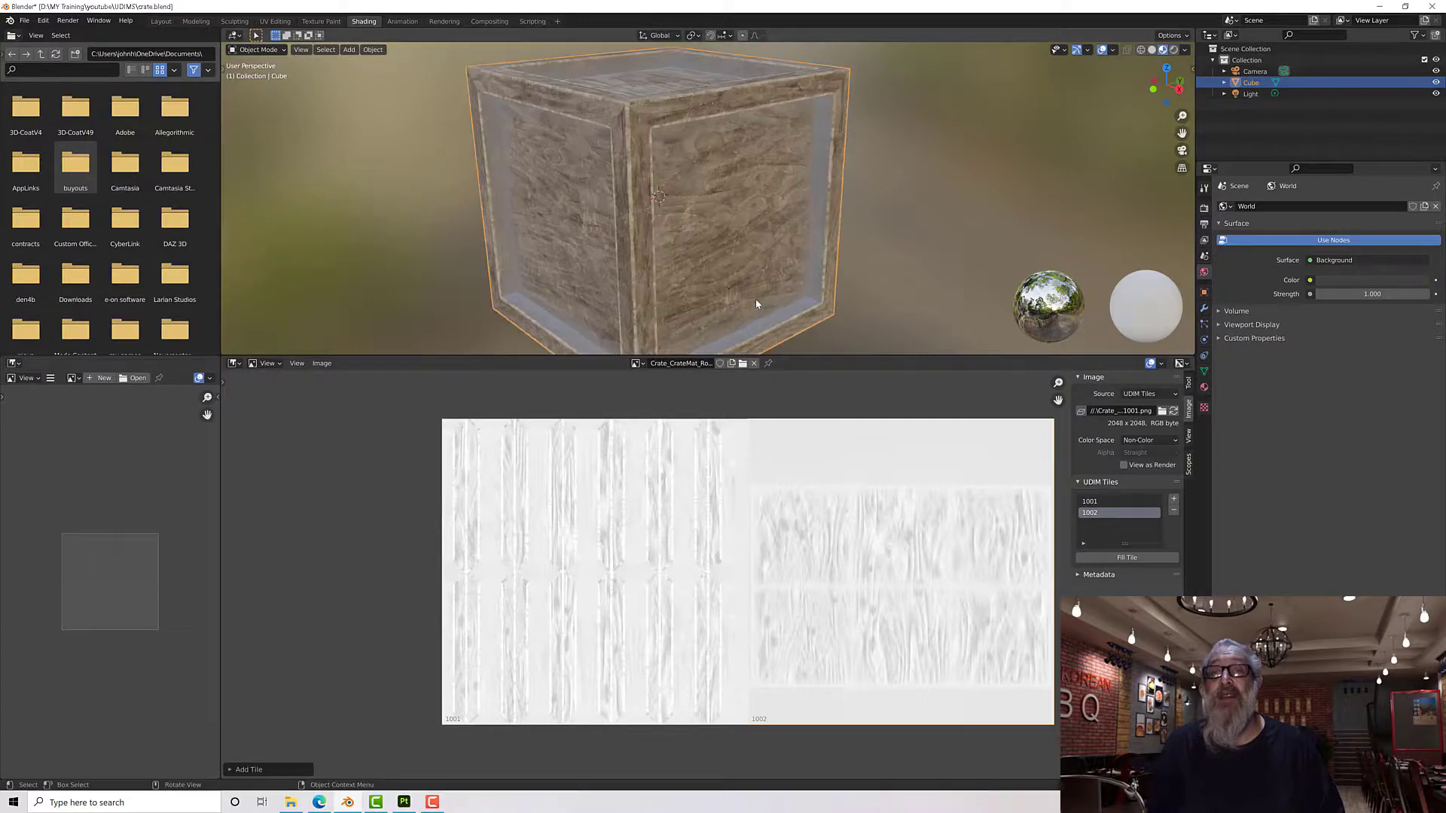
pyautogui.scroll(-2, 757, 304)
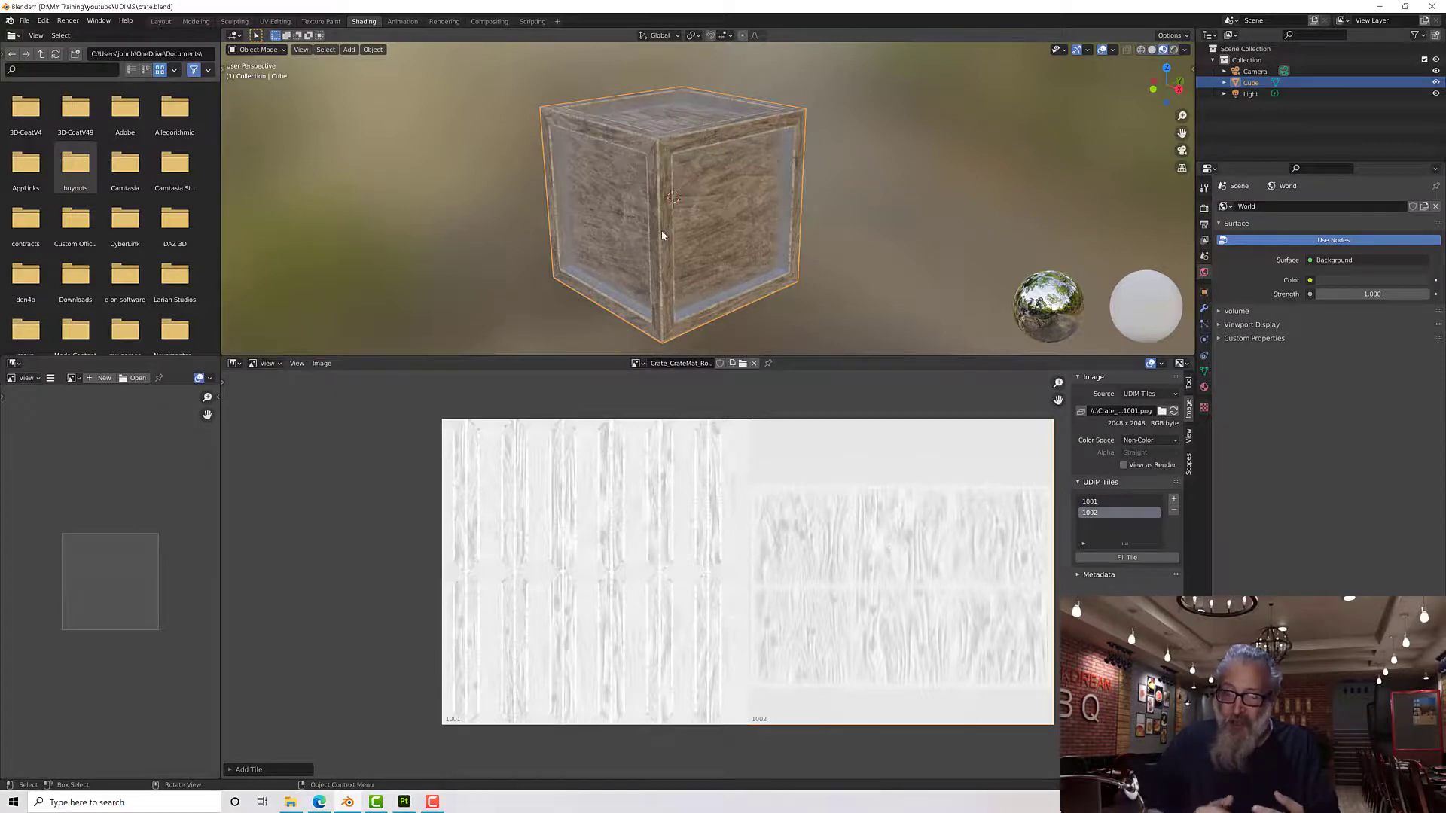
# Step: Change the Image Editor area back to the Shader Editor with the CrateMat nodes, and switch to Substance 3D Painter
pyautogui.click(235, 363)
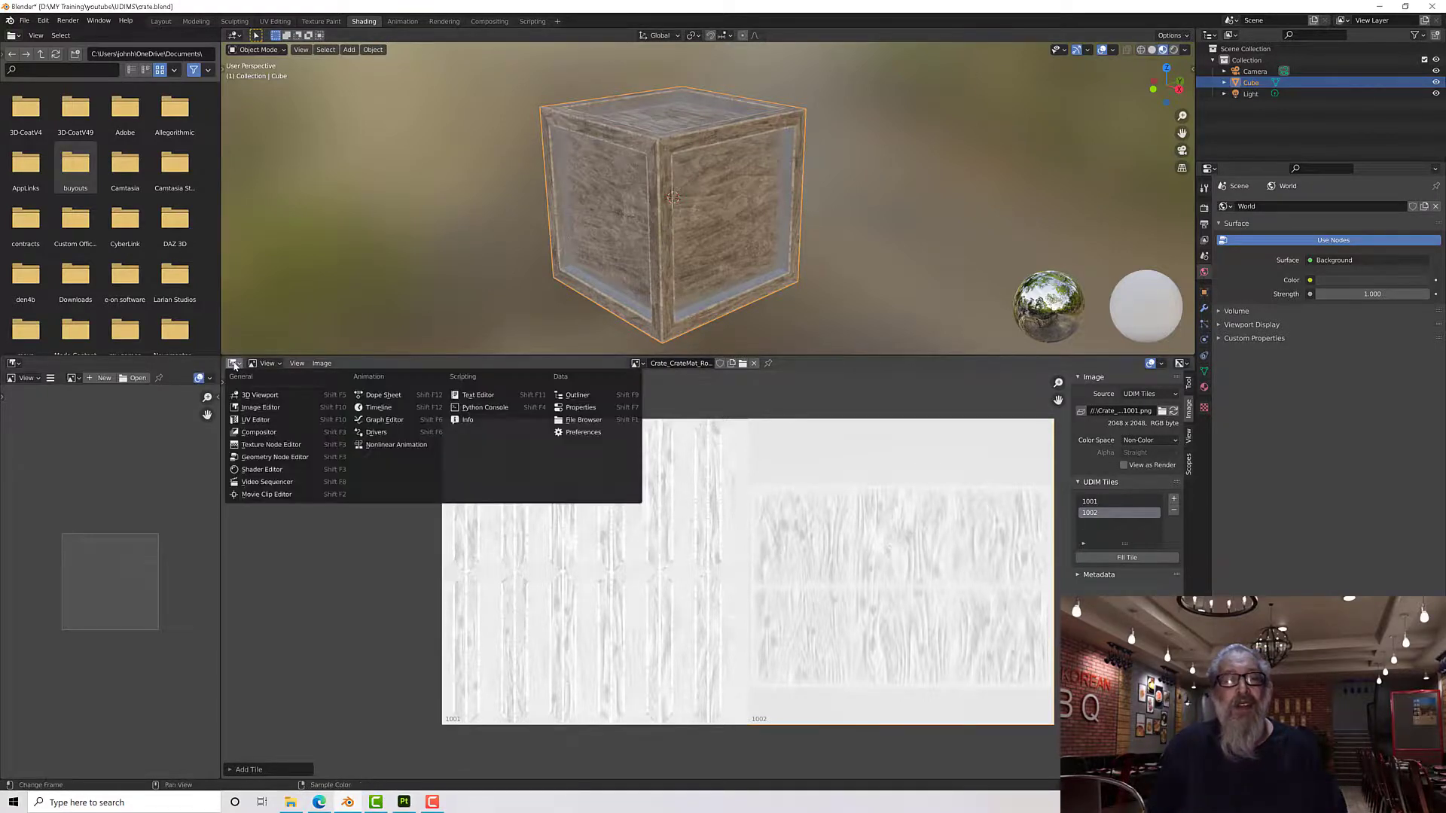
pyautogui.click(277, 470)
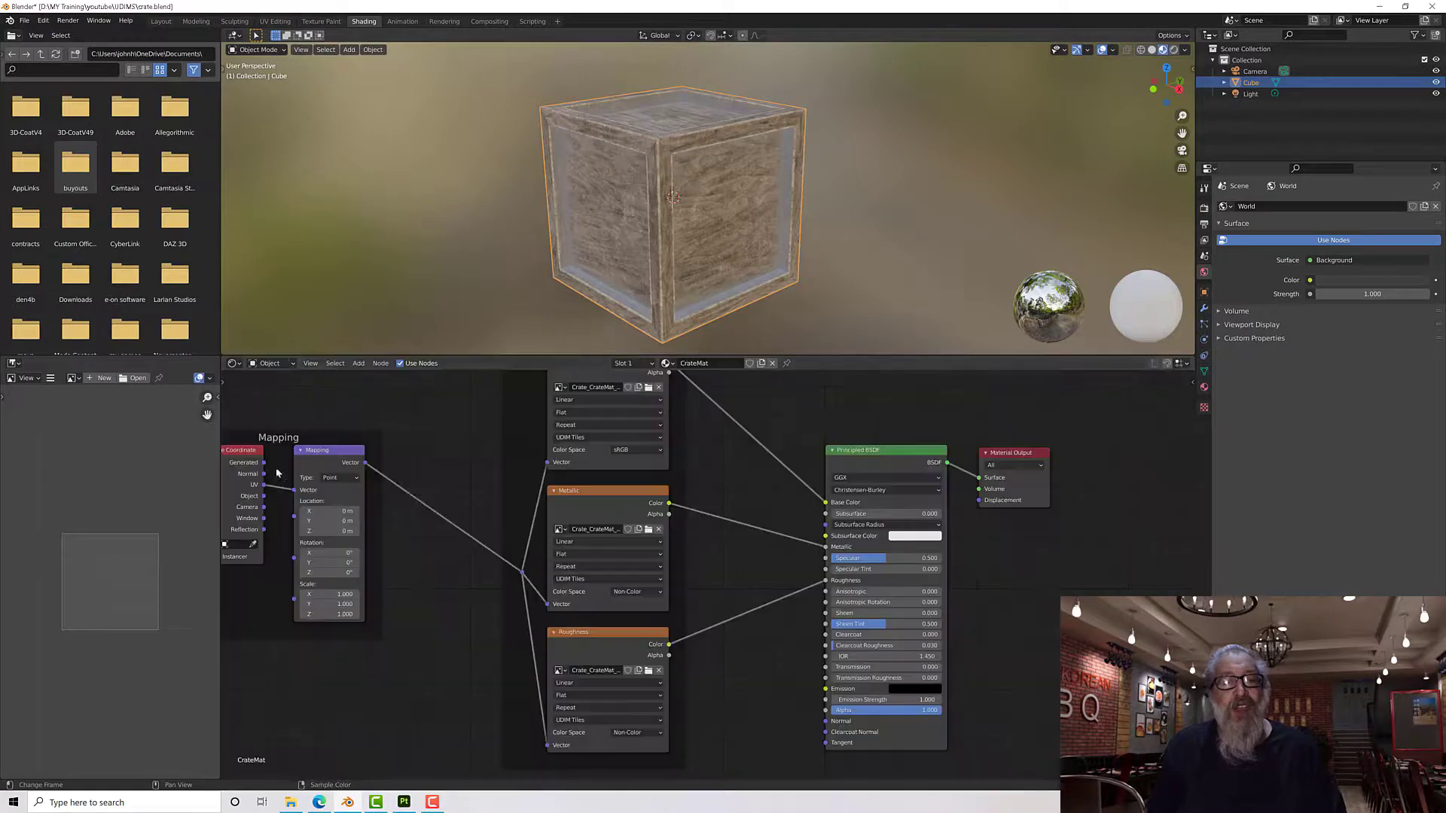
pyautogui.scroll(-5, 483, 519)
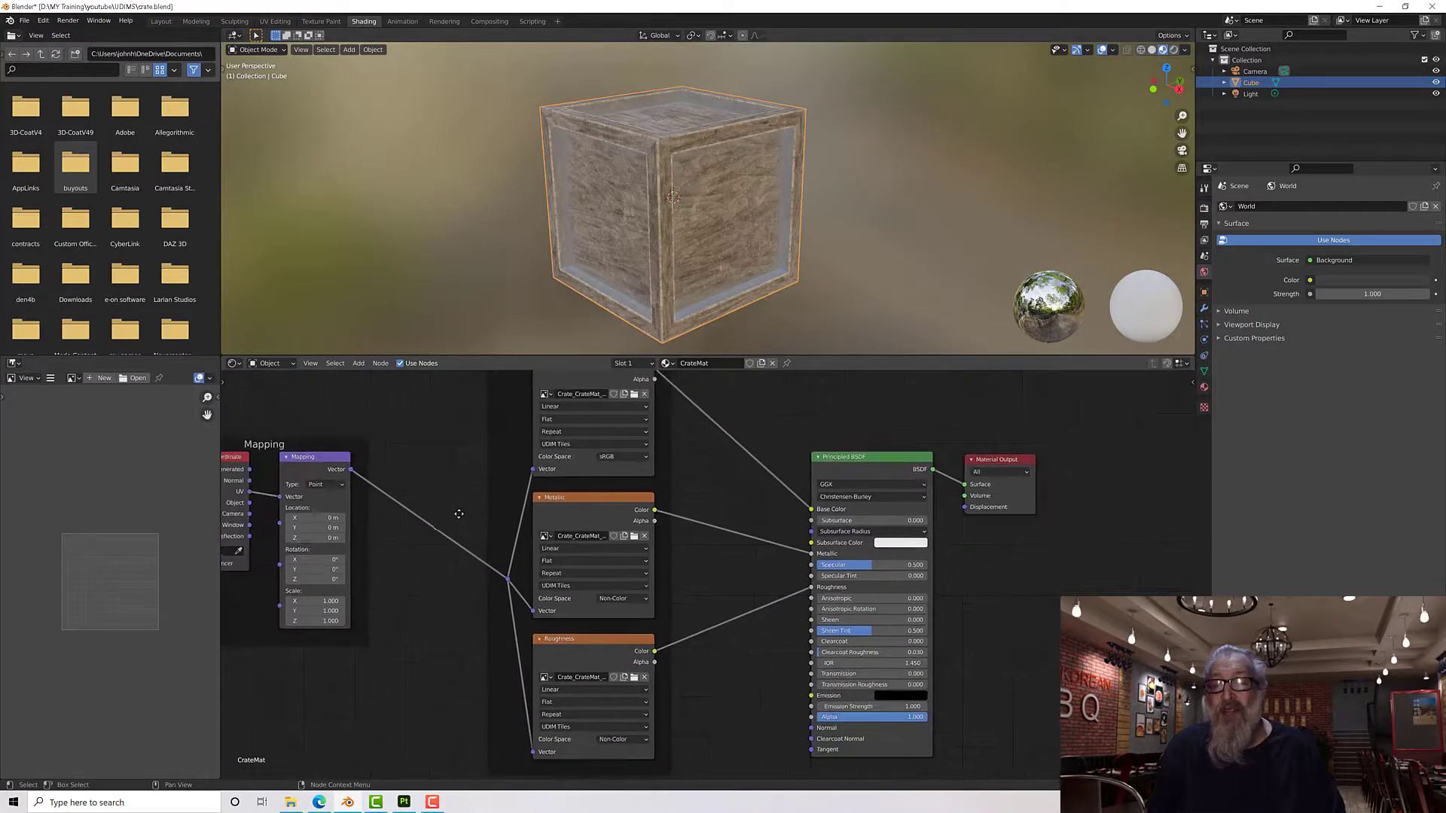
pyautogui.moveTo(467, 523)
pyautogui.mouseDown(button='middle')
pyautogui.moveTo(484, 535)
pyautogui.moveTo(486, 515)
pyautogui.mouseUp(button='middle')
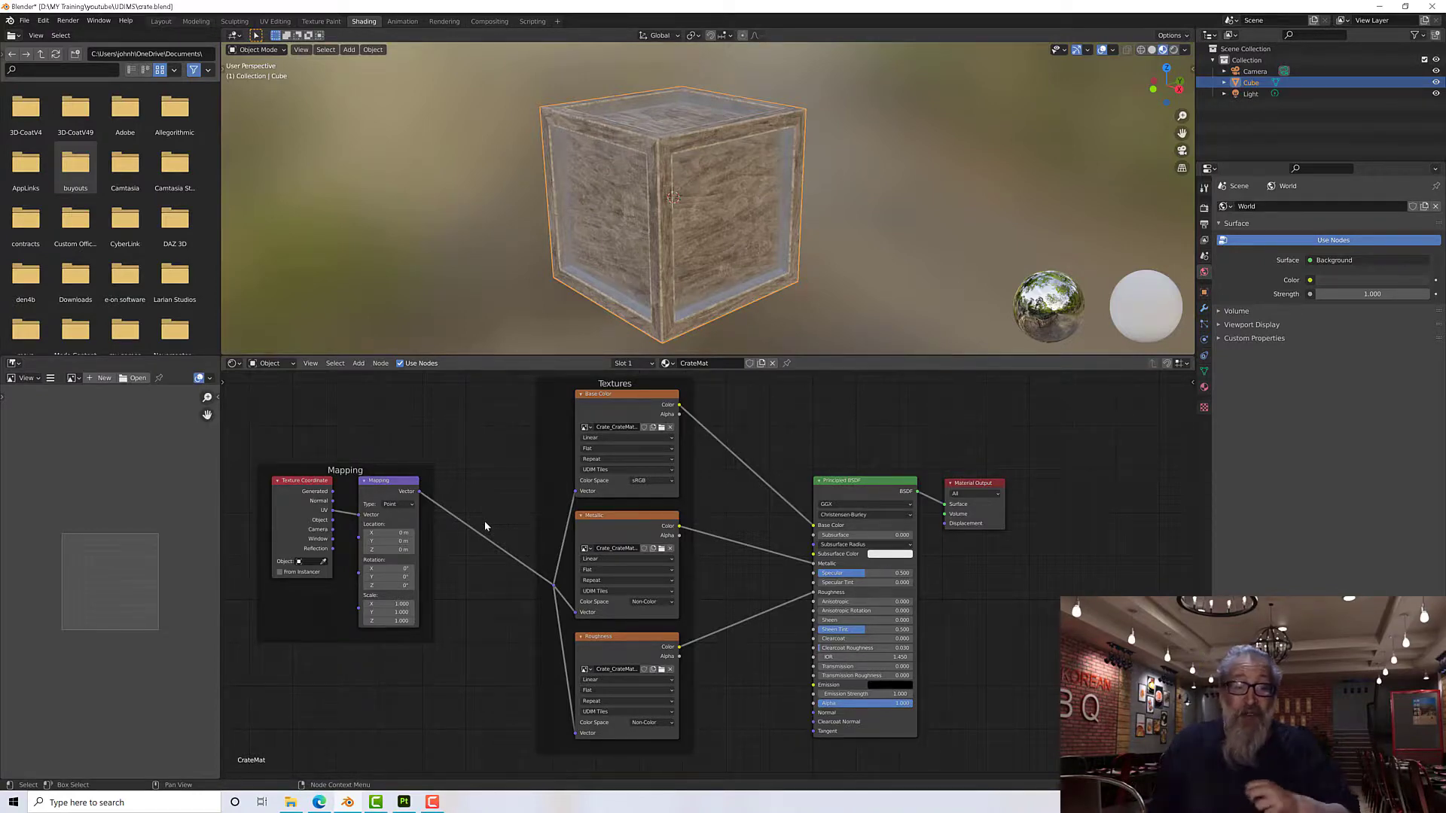
pyautogui.click(407, 802)
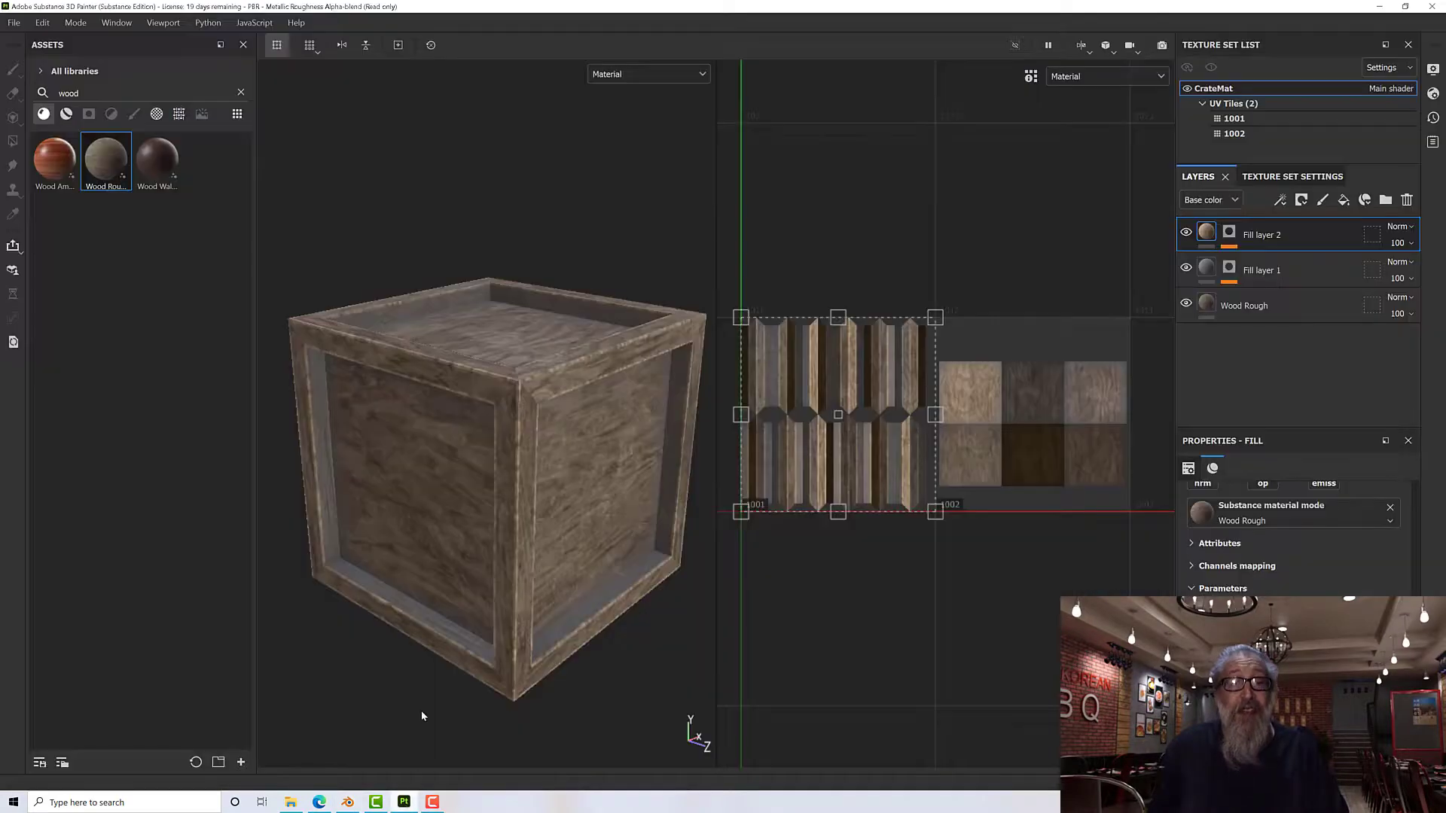
# Step: Open the texture export settings and examine the output maps and UV tiles selected for the CrateMat texture set
pyautogui.click(17, 23)
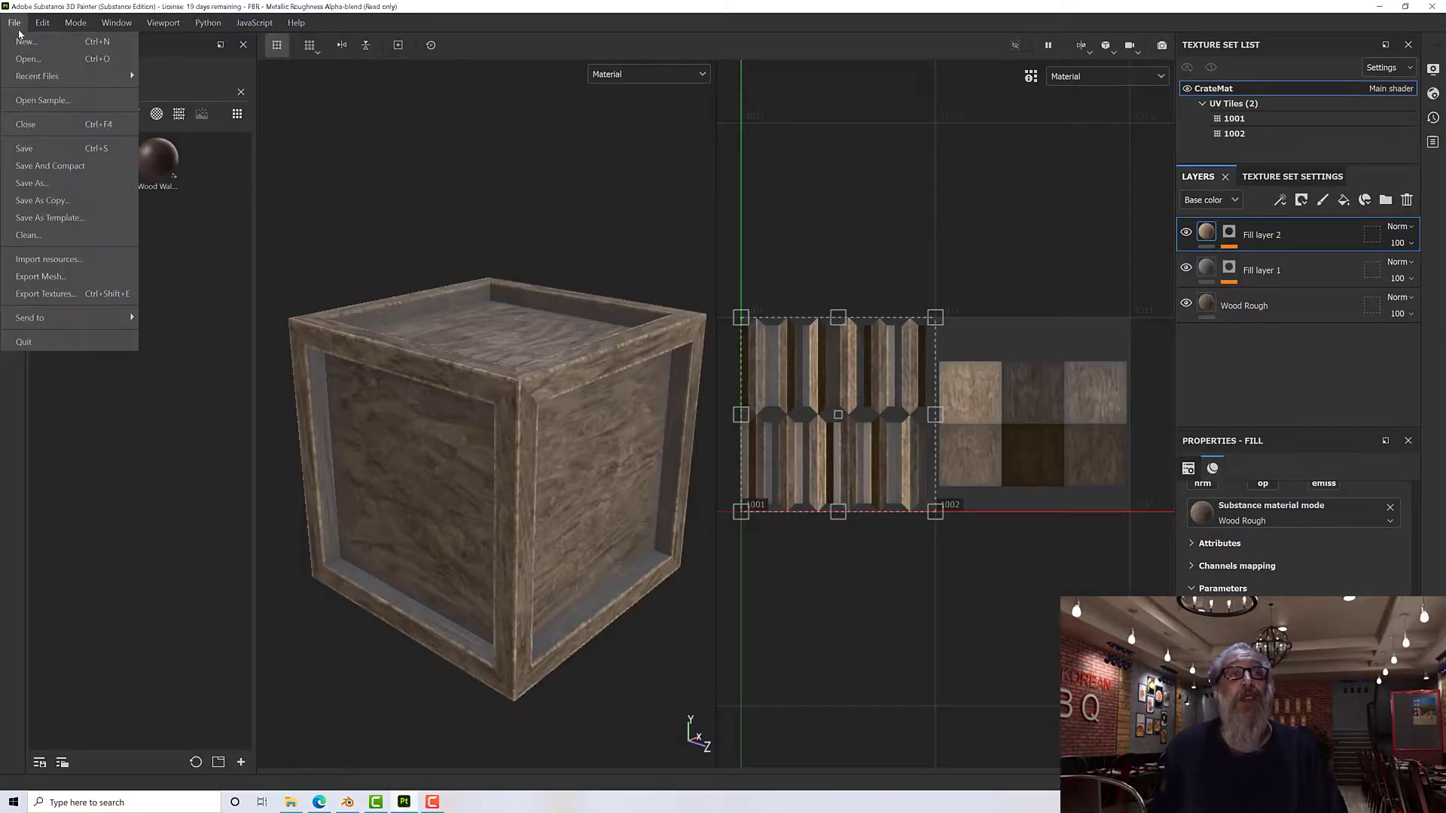
pyautogui.click(73, 294)
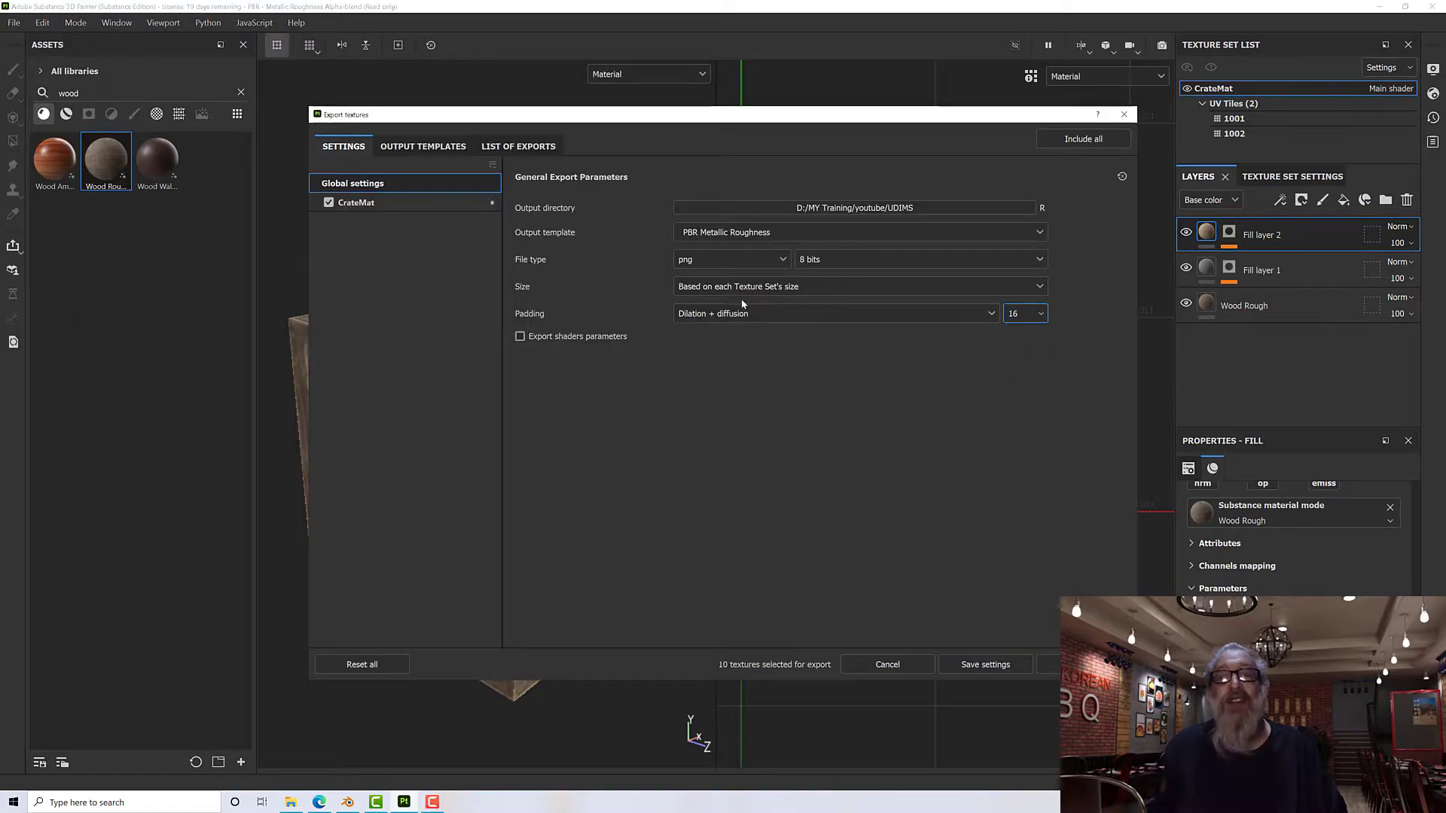
pyautogui.click(408, 204)
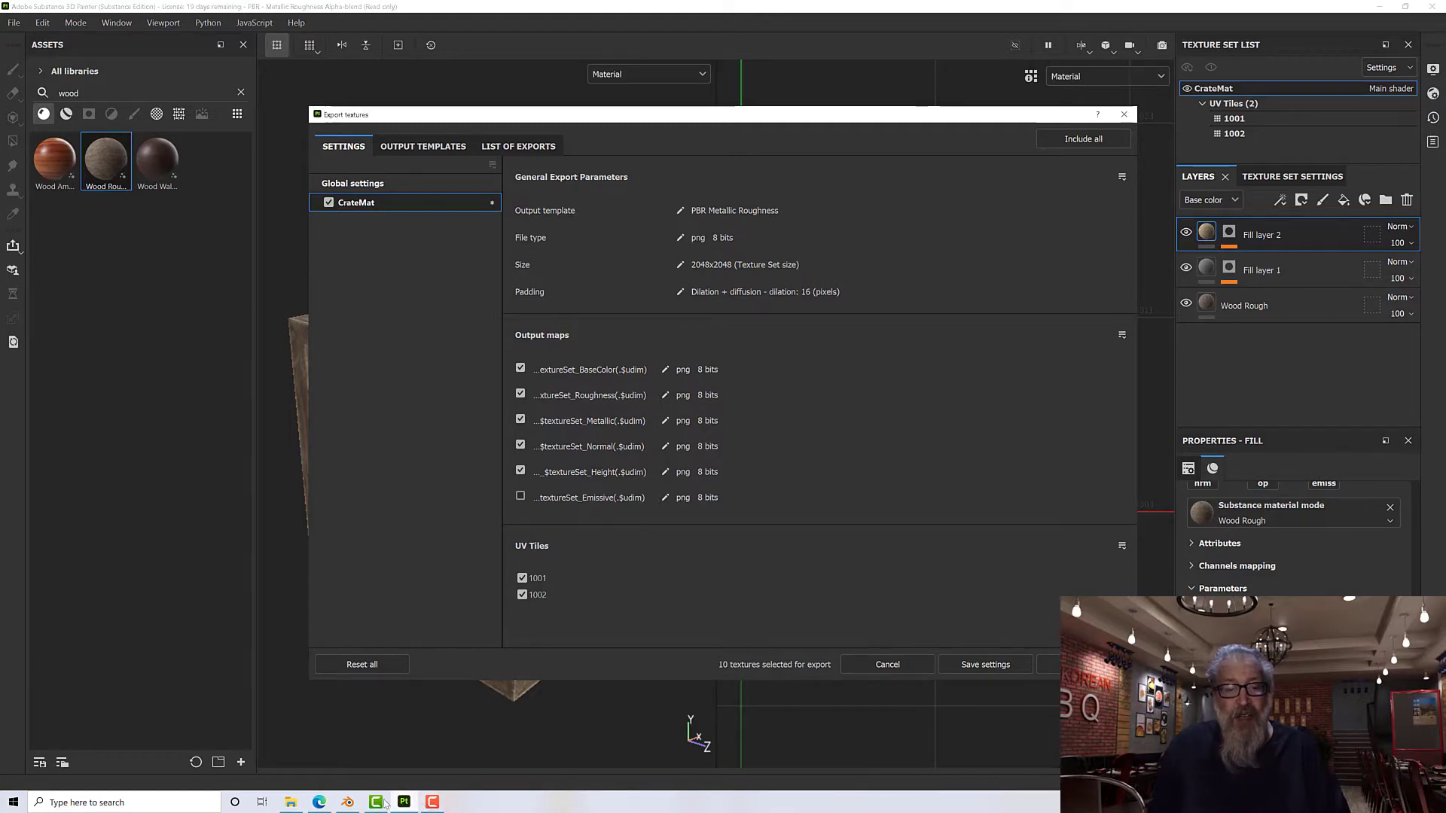
# Step: Switch to Blender and set the Shading workspace's 3D viewport to Rendered shading
pyautogui.moveTo(348, 803)
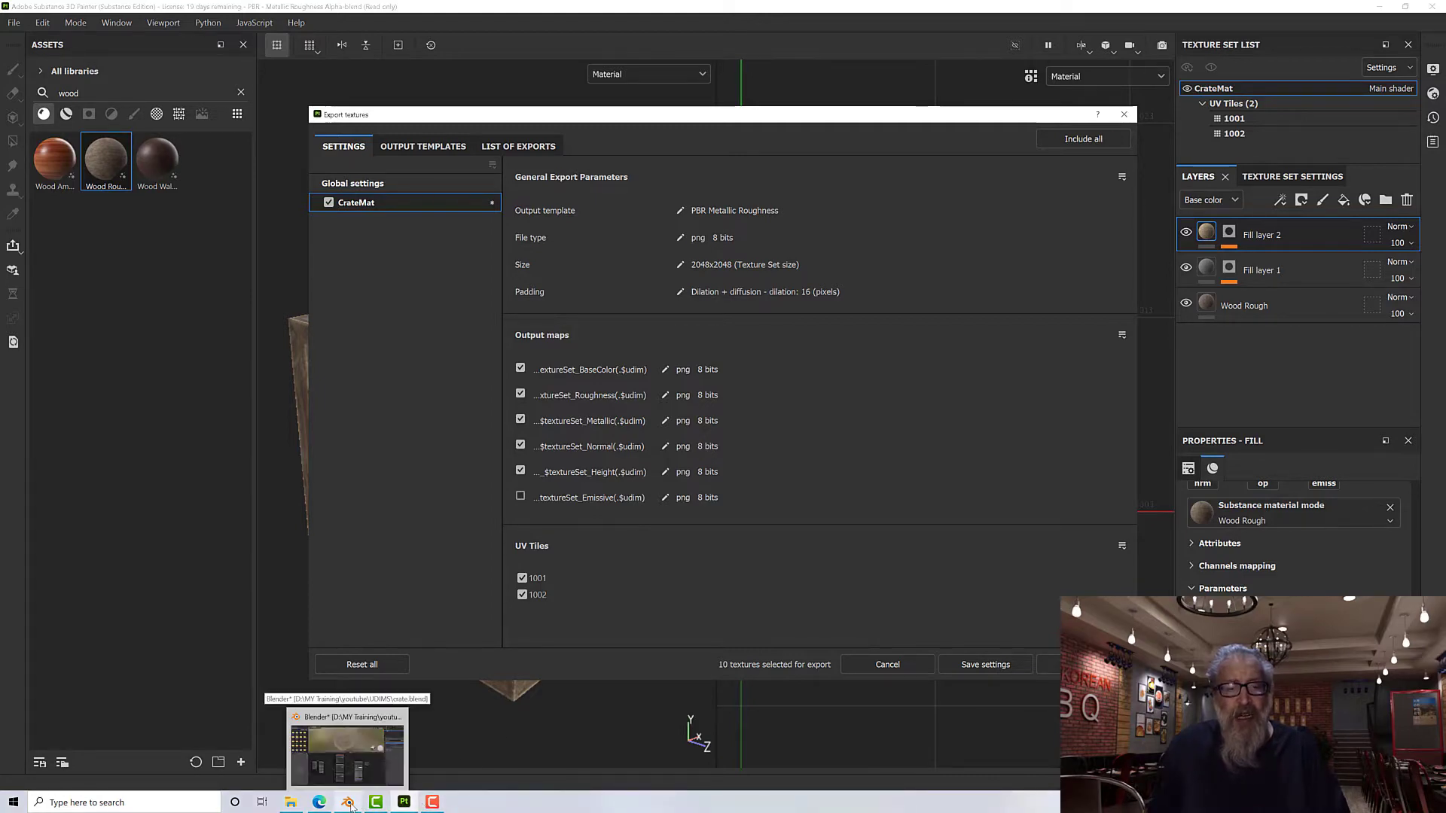
pyautogui.click(369, 768)
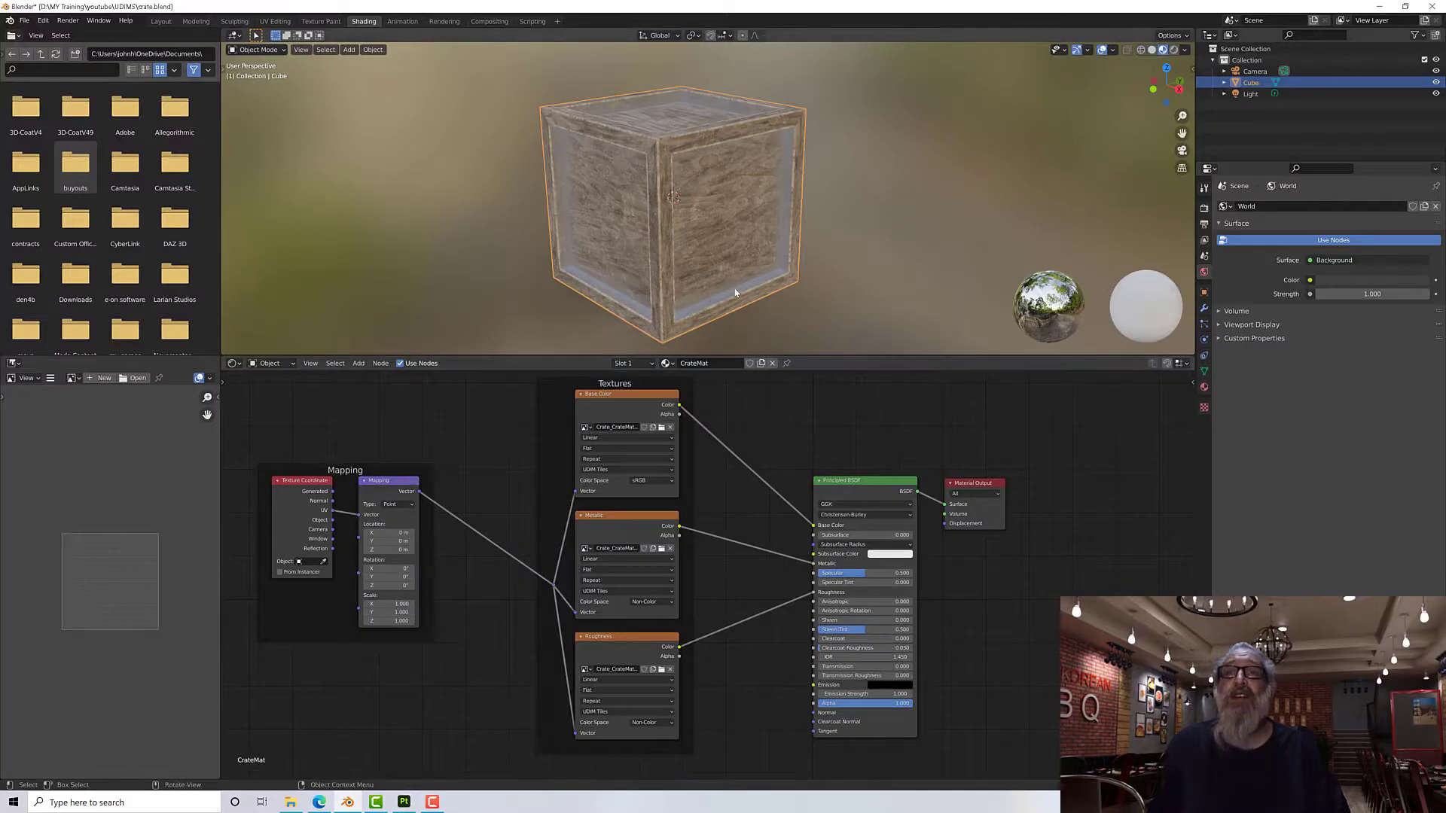
pyautogui.click(1174, 49)
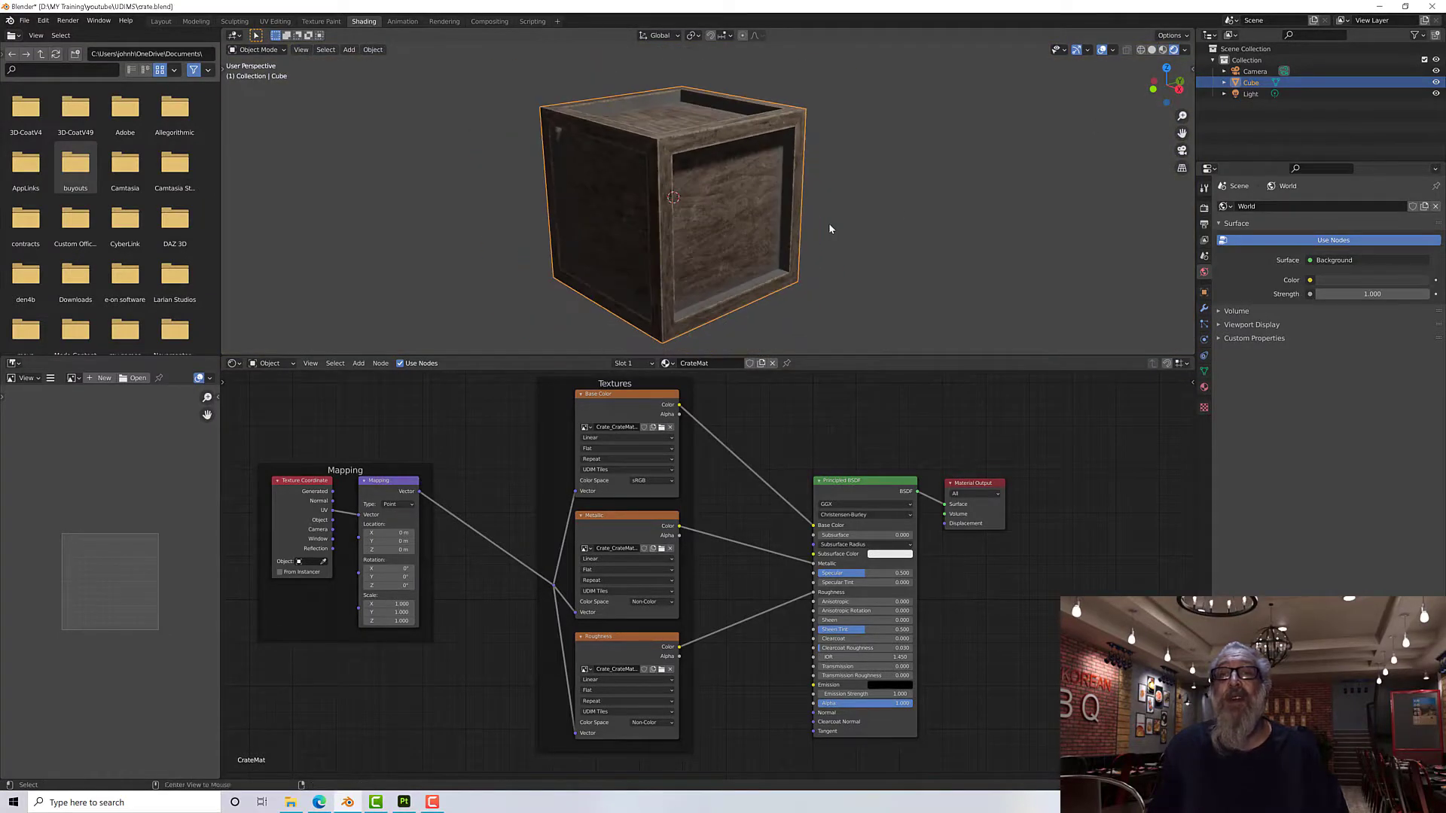
# Step: Display the crate with Rendered shading in the Modeling workspace and examine its wood textures up close and from several angles
pyautogui.click(273, 21)
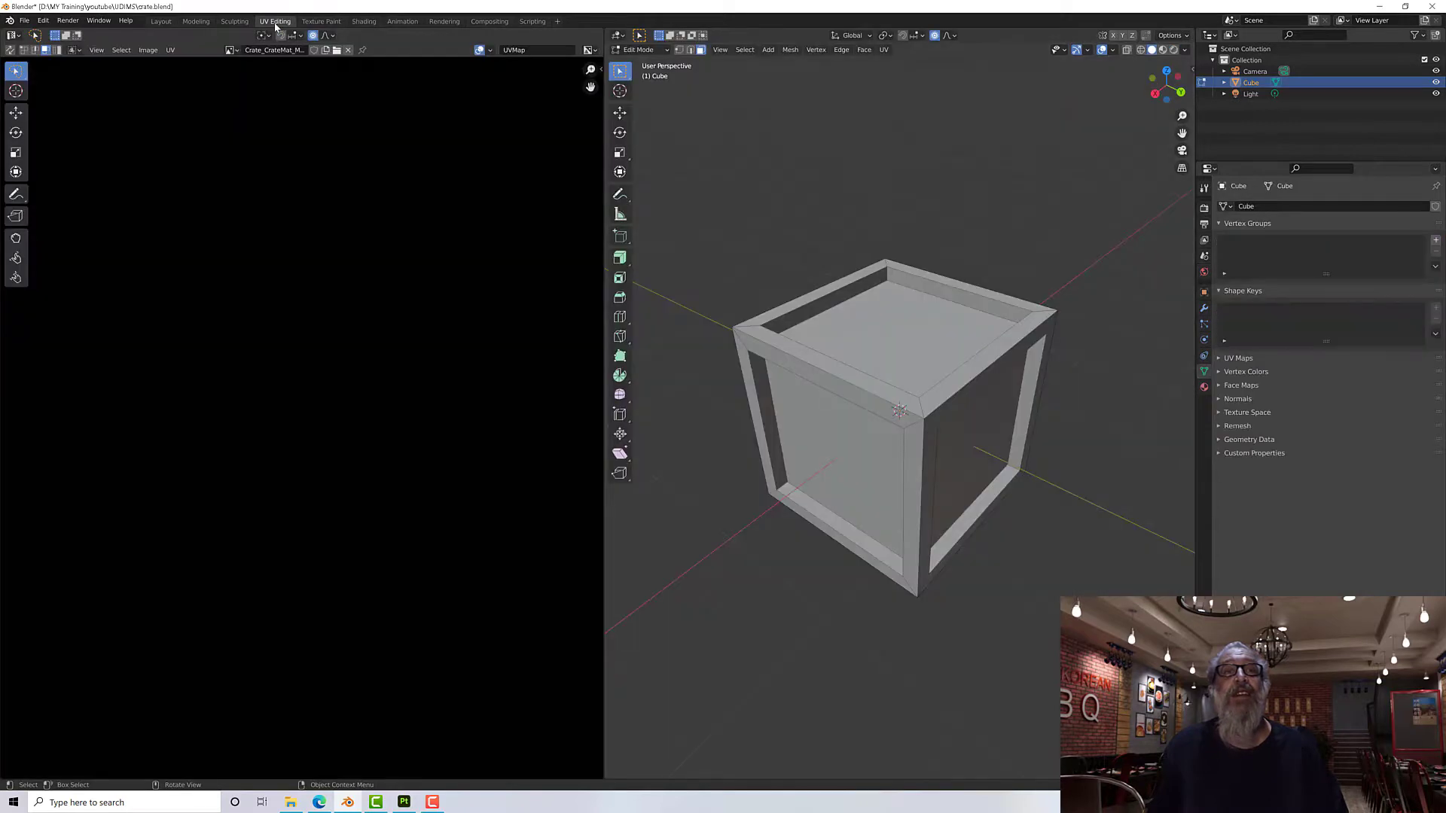
pyautogui.click(196, 21)
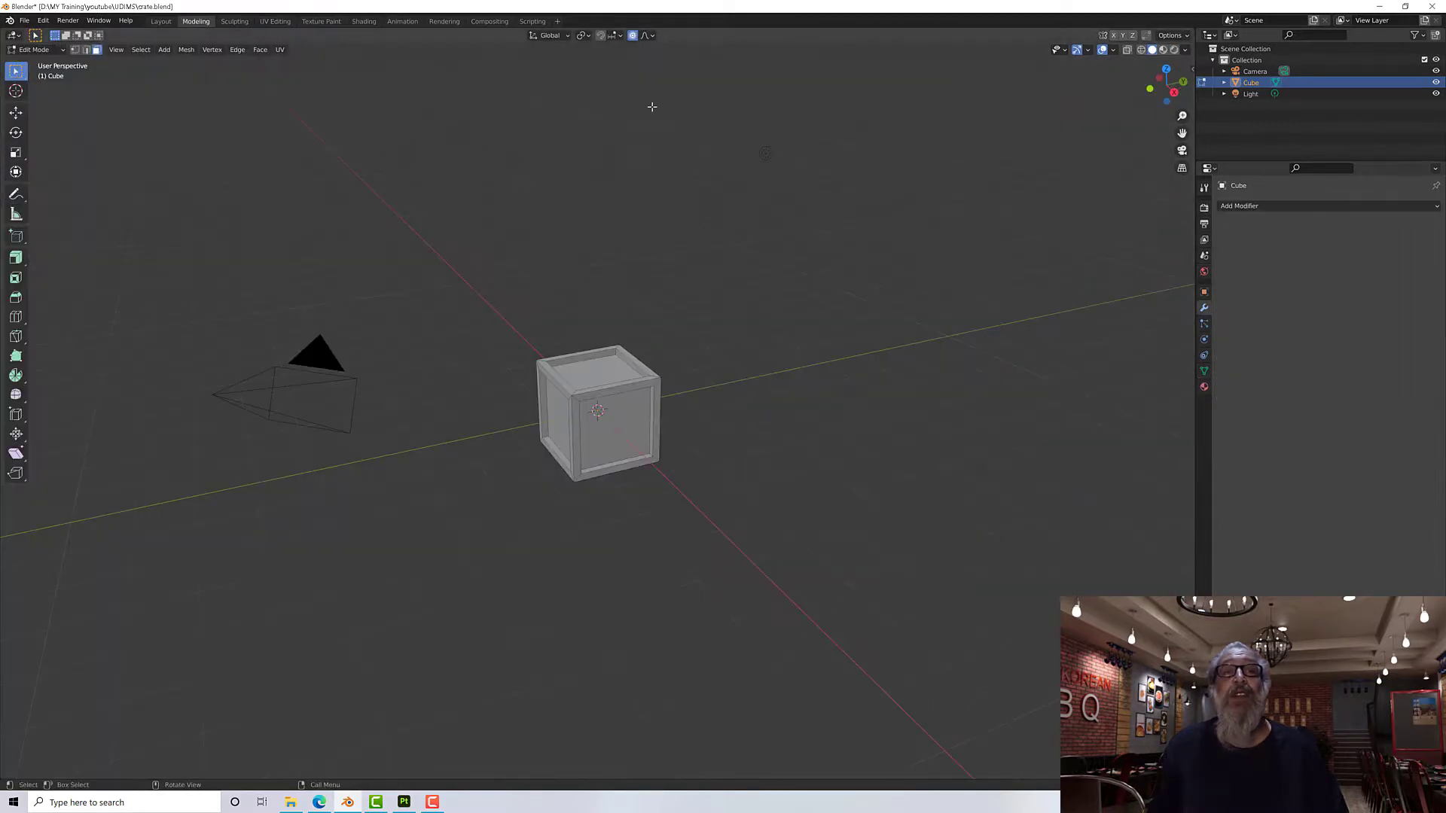
pyautogui.click(1174, 50)
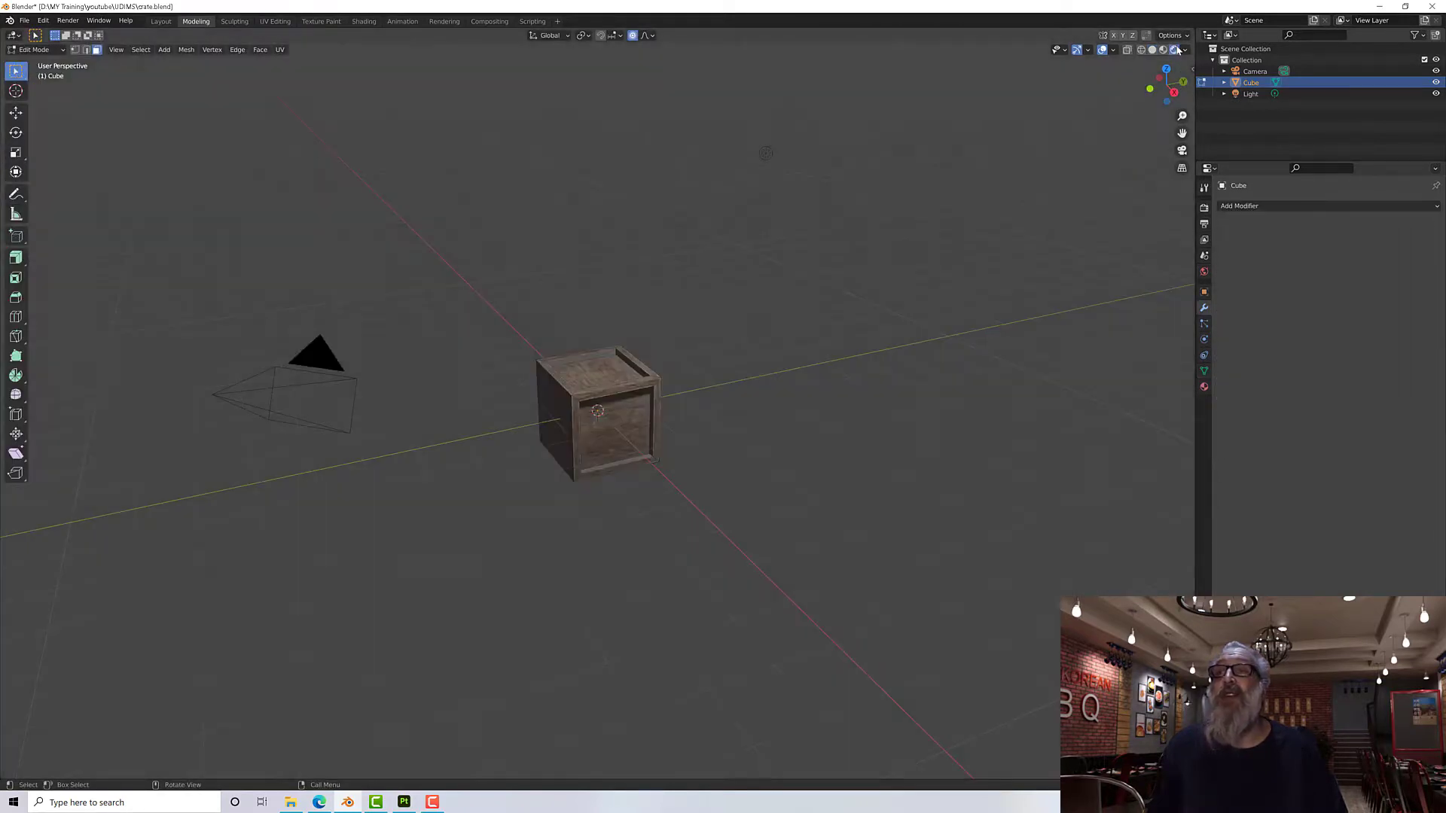
pyautogui.scroll(4, 630, 438)
pyautogui.scroll(5, 631, 438)
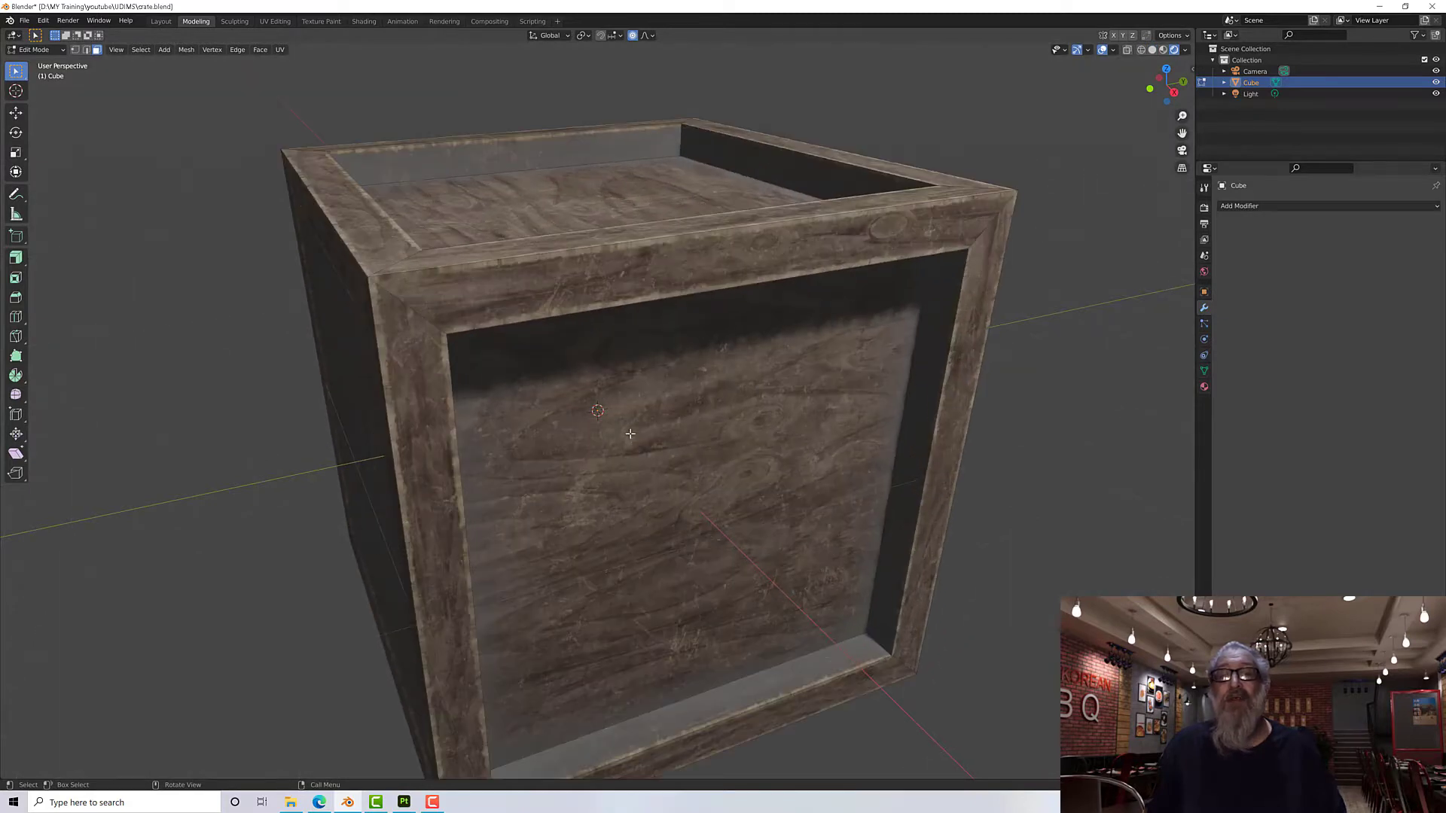
pyautogui.scroll(-5, 644, 409)
pyautogui.moveTo(645, 408); pyautogui.dragTo(661, 380, button='middle')
pyautogui.moveTo(841, 387); pyautogui.dragTo(823, 324, button='middle')
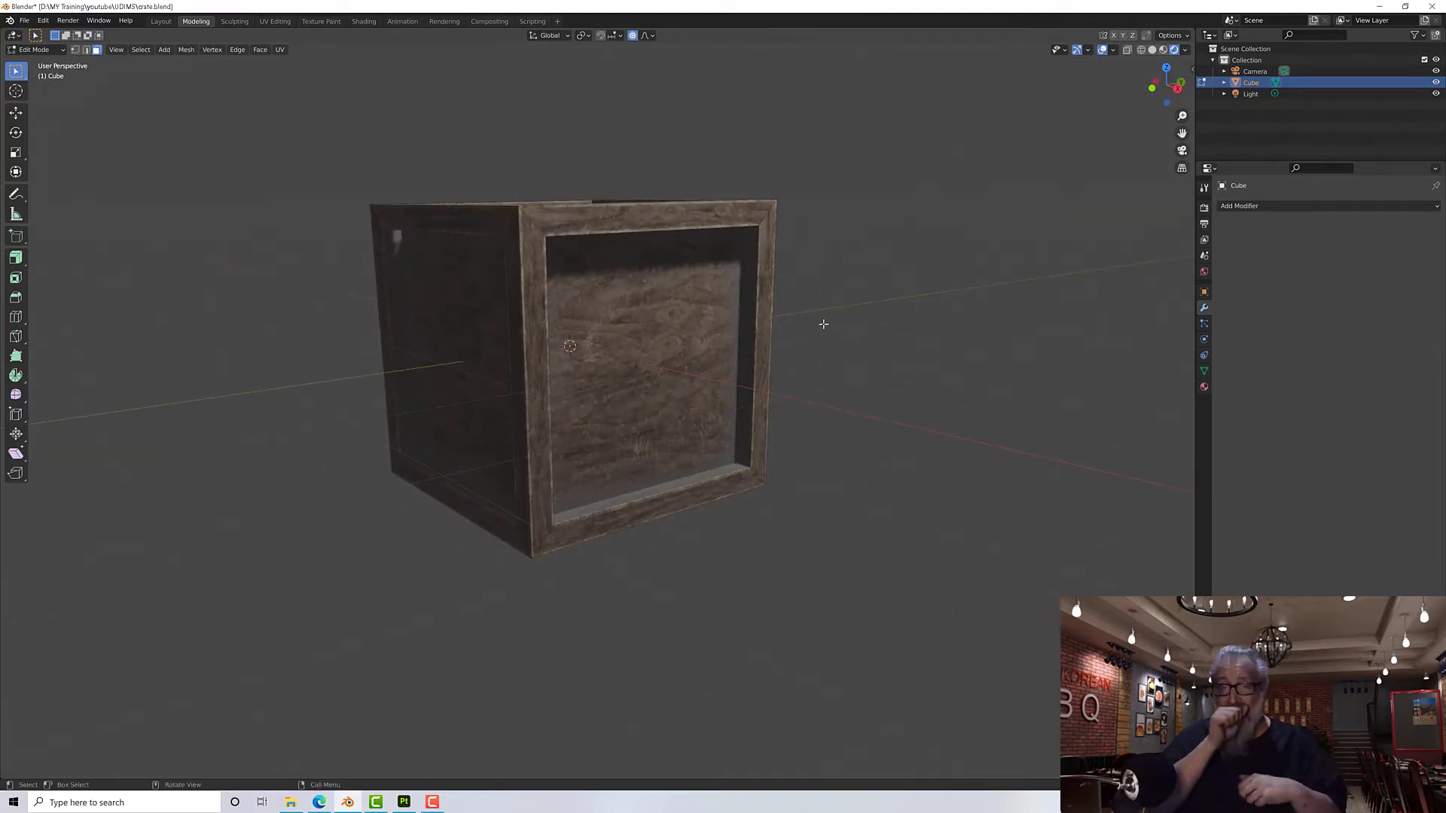